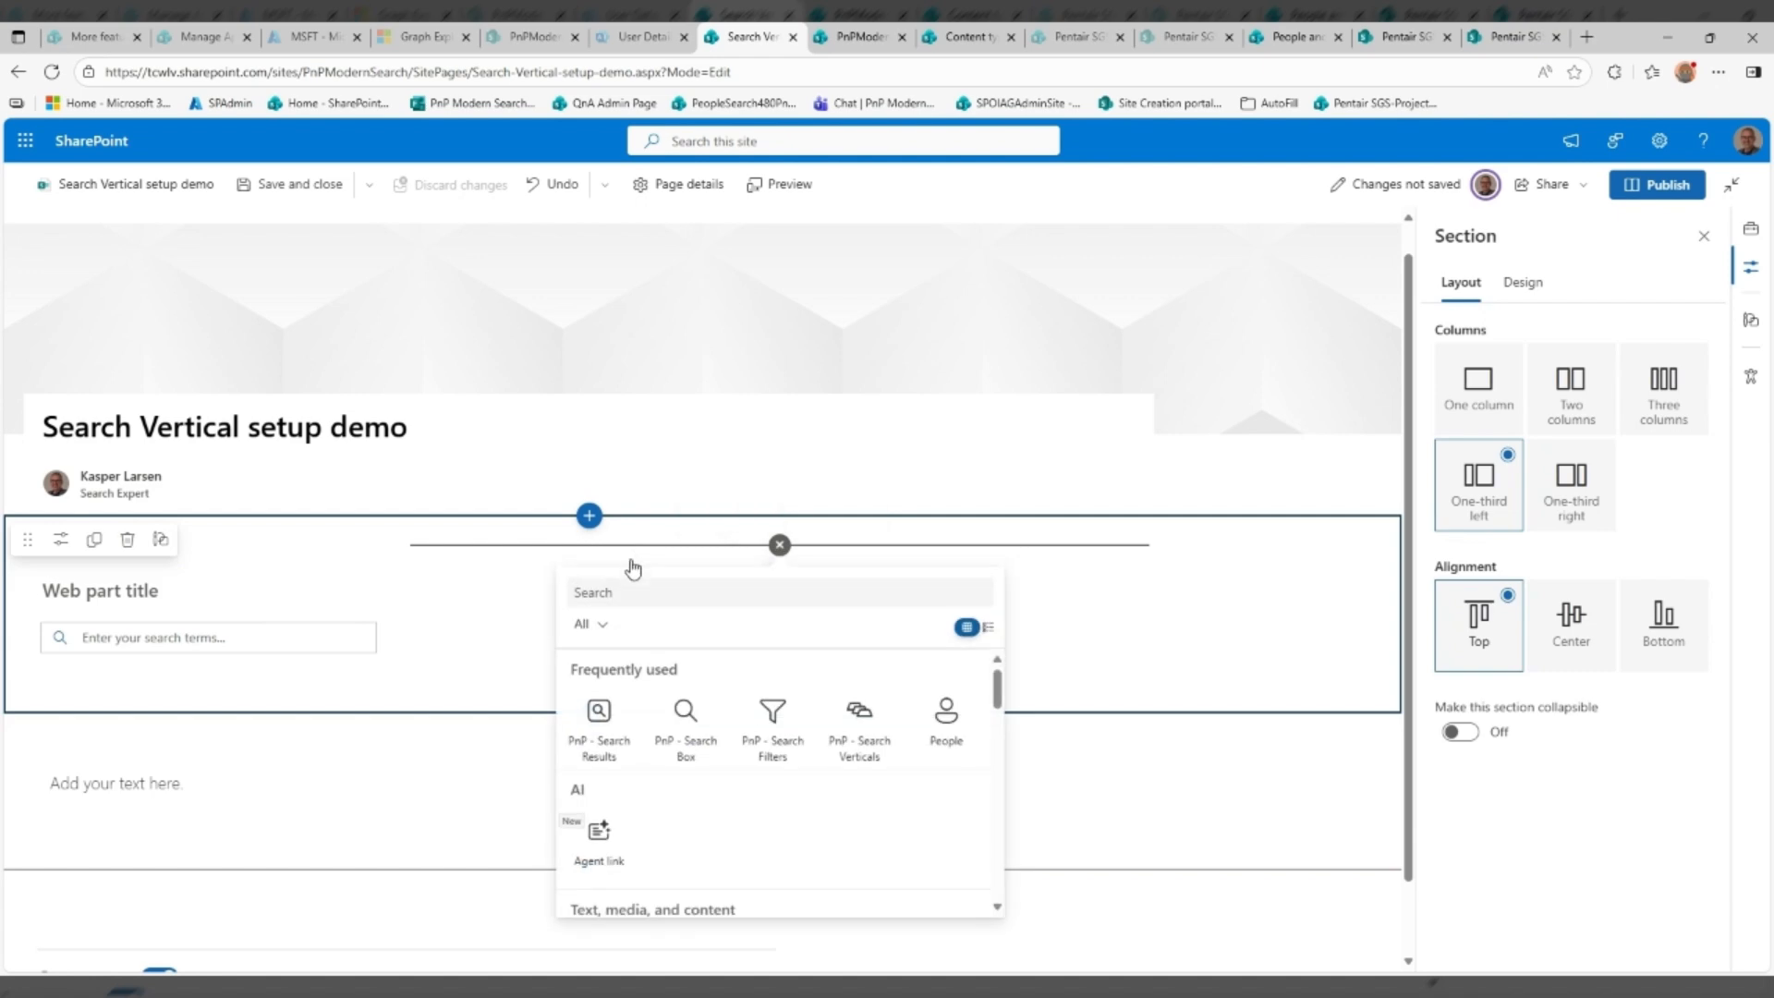
Add a PnP Search Verticals web part to column two, with three PnP Search Results web parts below it
{"action": "left_click", "coordinate": [859, 730]}
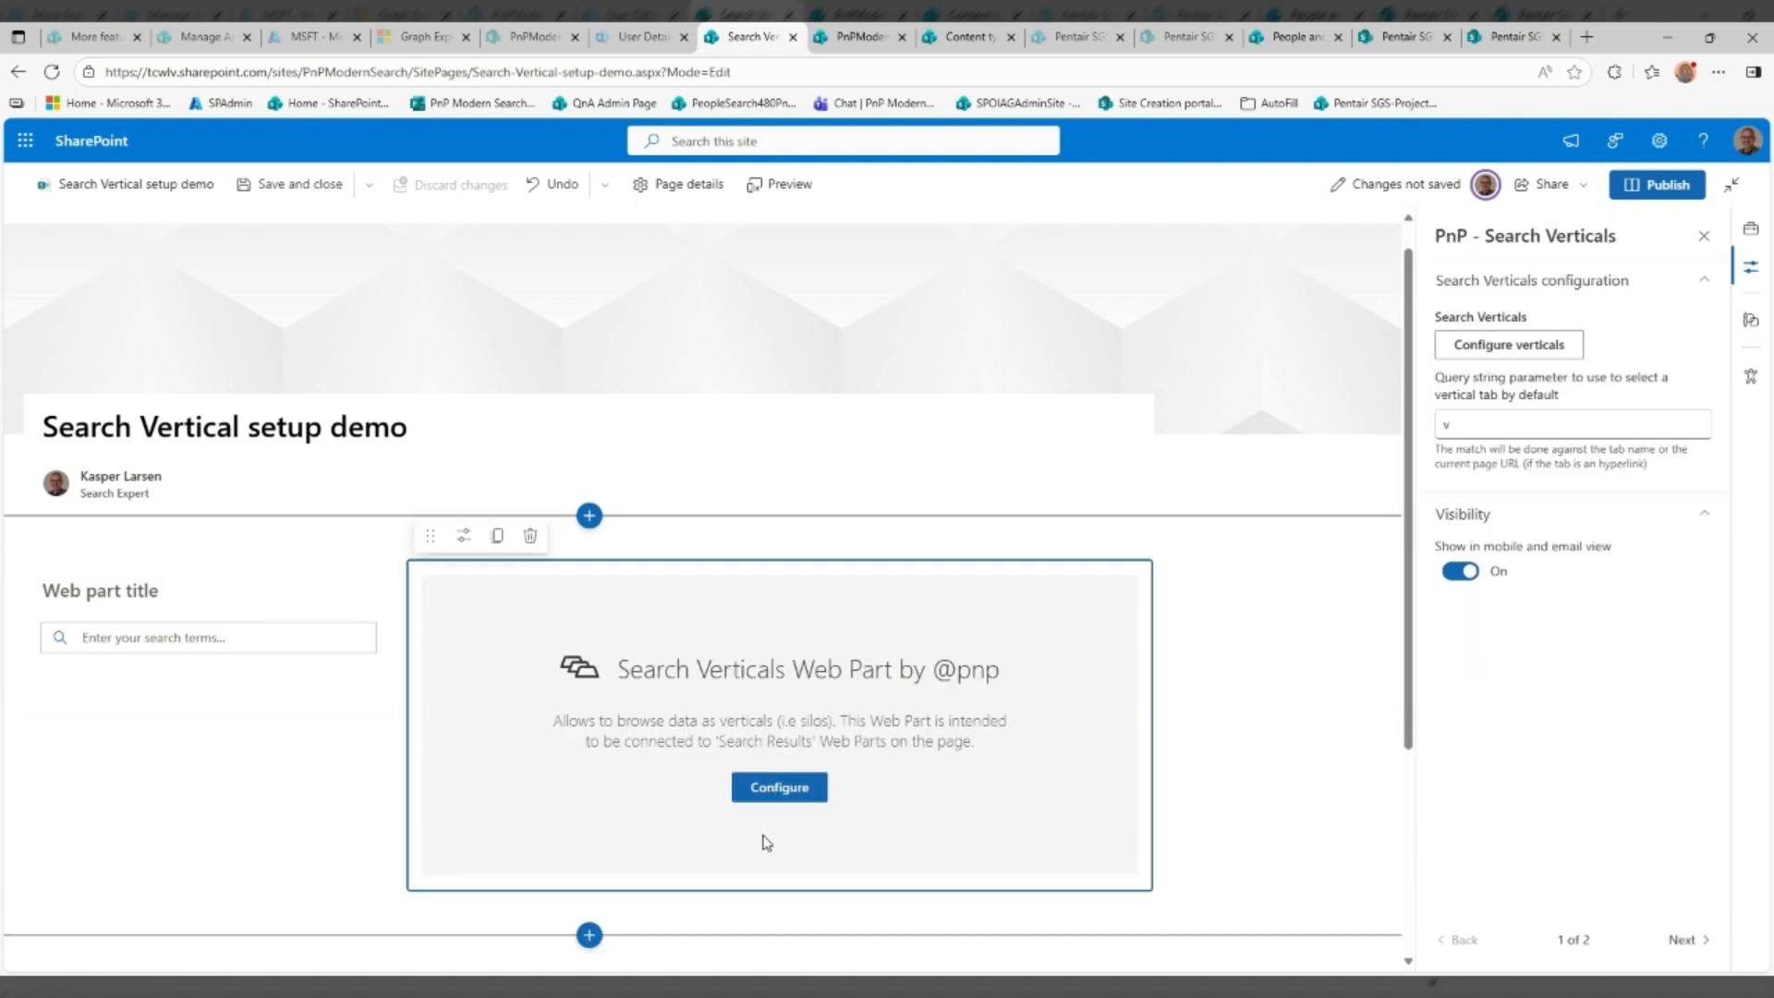
{"action": "scroll", "coordinate": [764, 836], "scroll_direction": "down", "scroll_amount": 3}
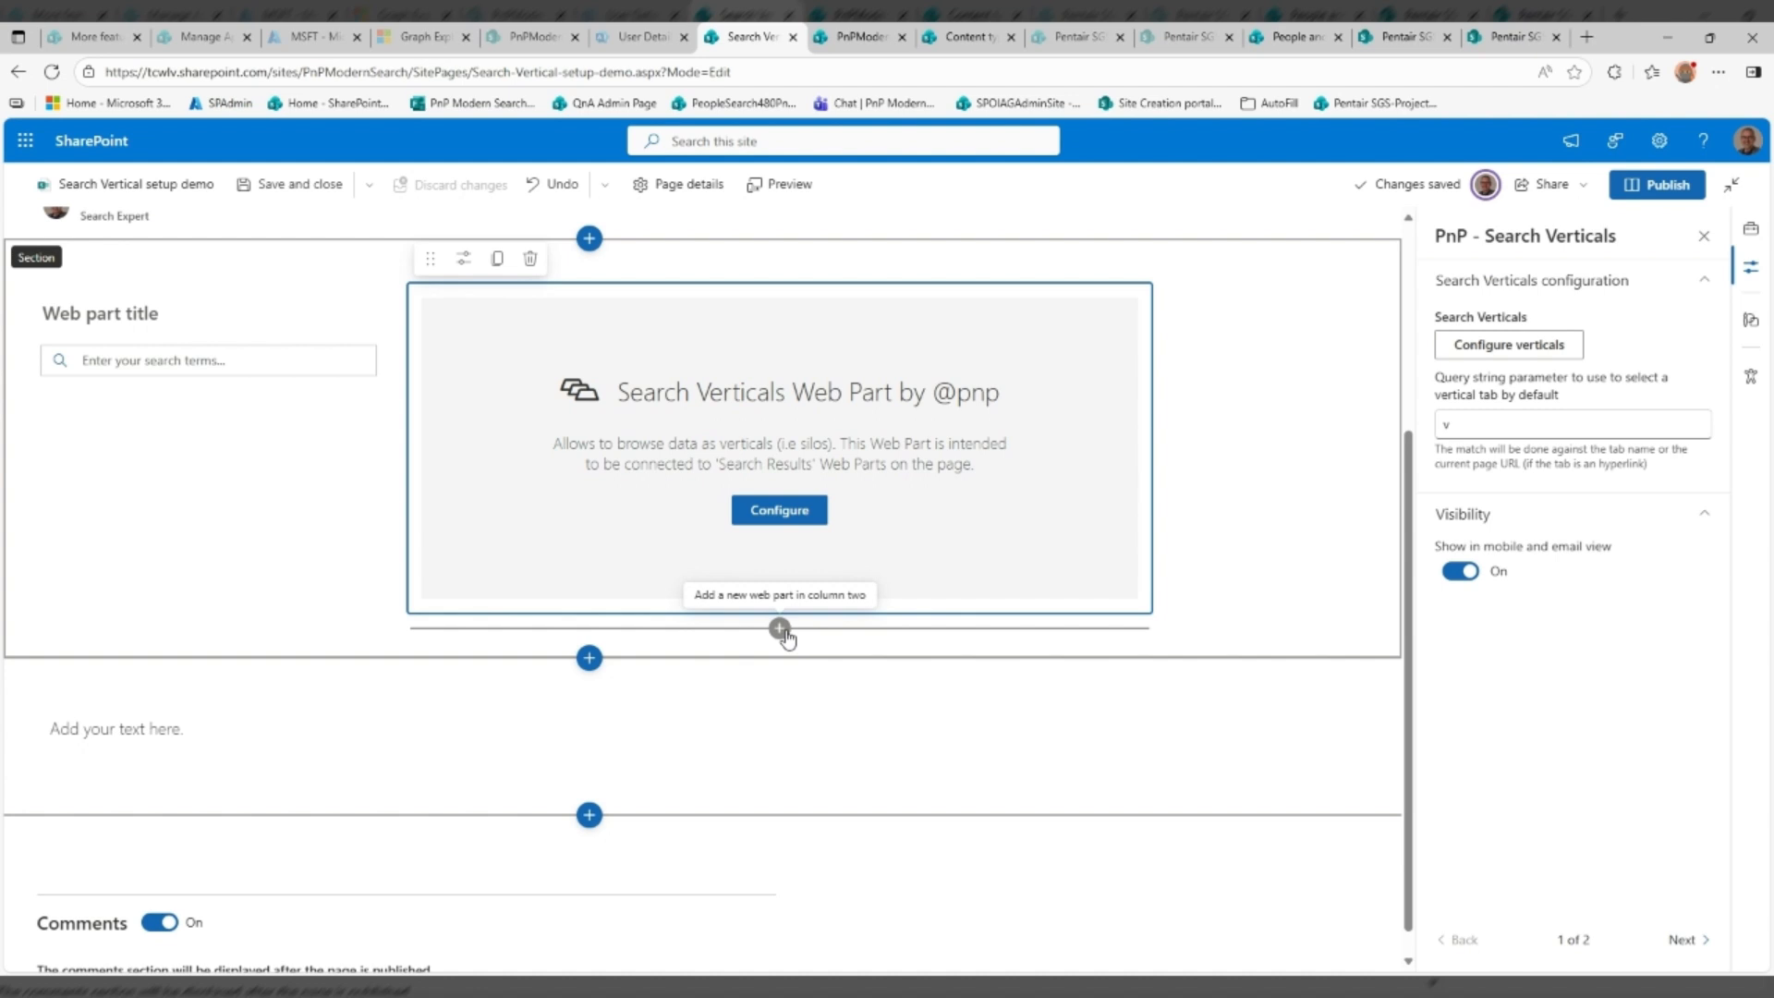
{"action": "left_click", "coordinate": [780, 629]}
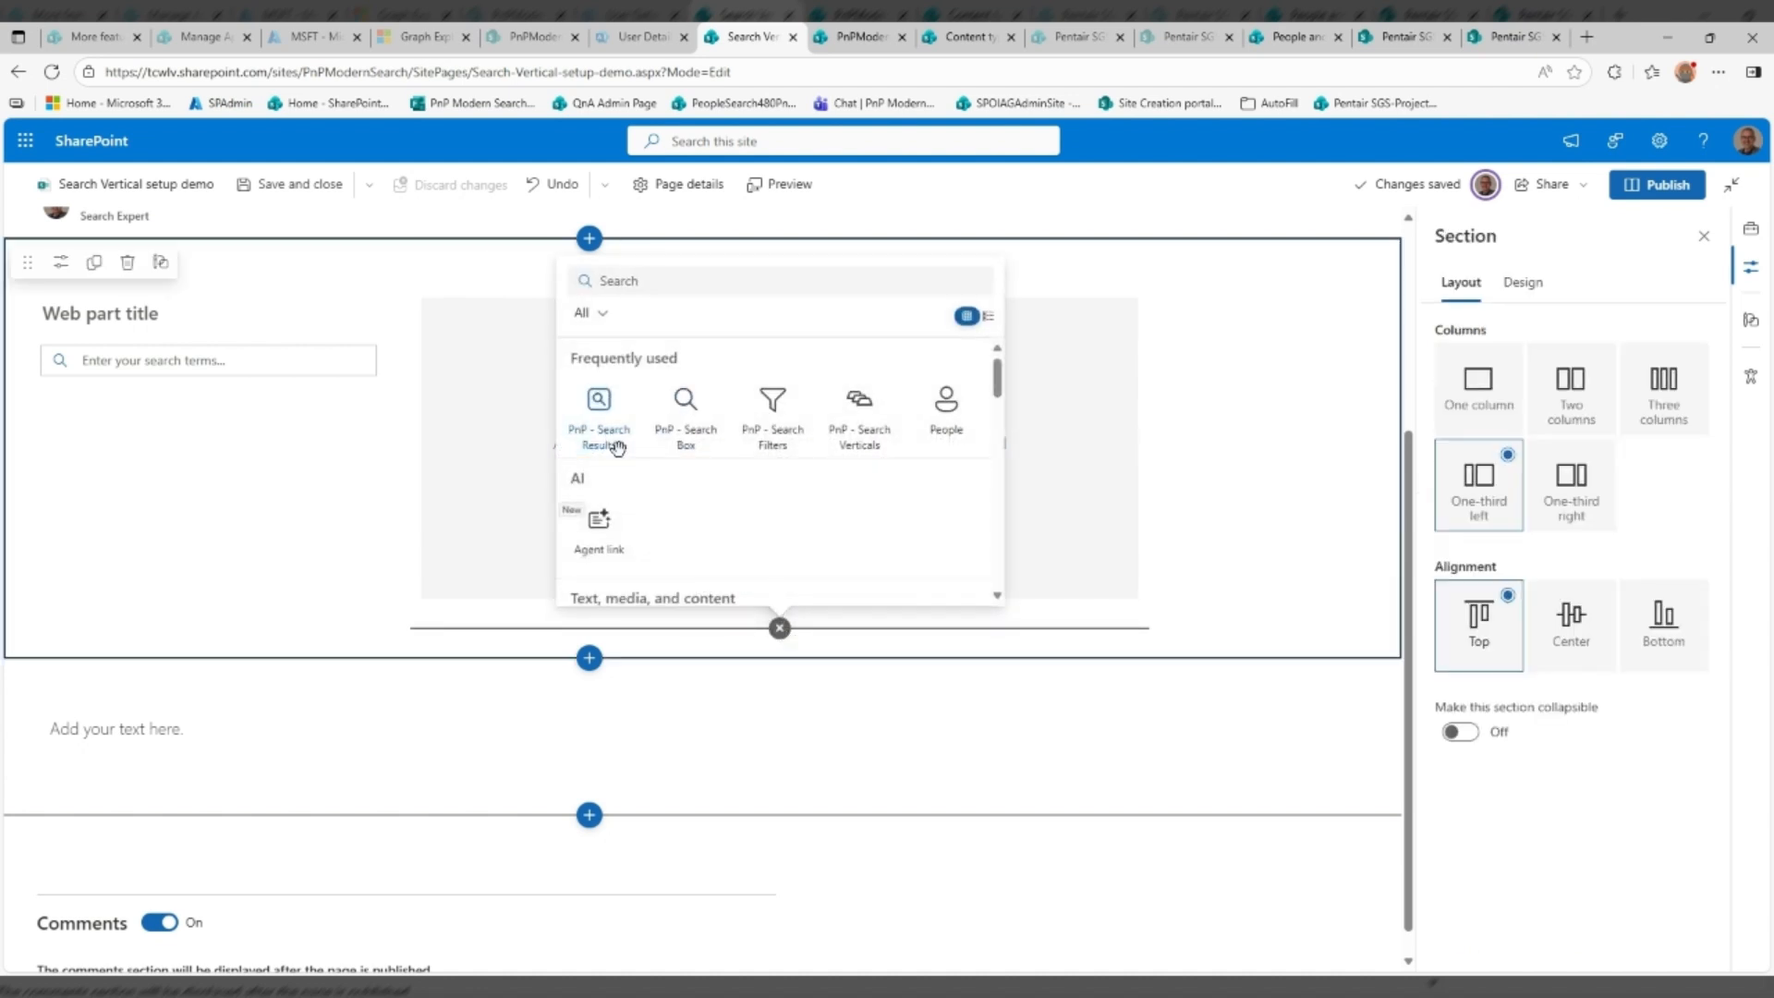
{"action": "left_click", "coordinate": [613, 443]}
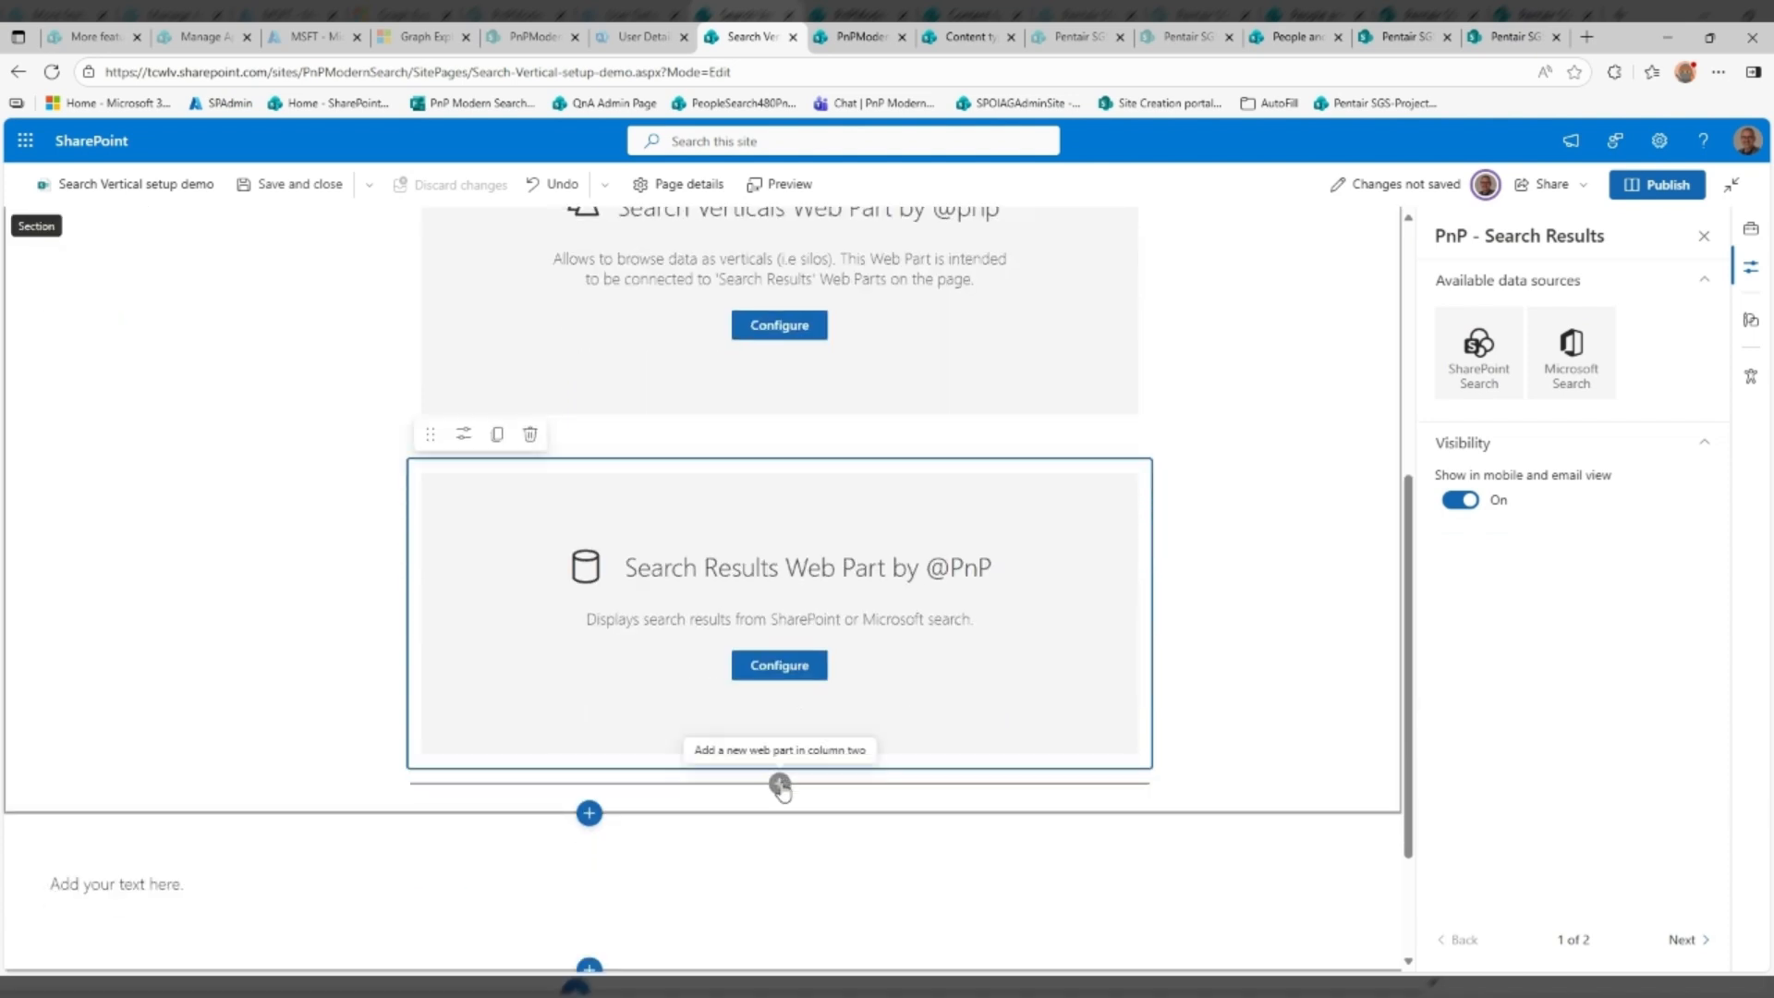
{"action": "left_click", "coordinate": [780, 784]}
{"action": "left_click", "coordinate": [600, 581]}
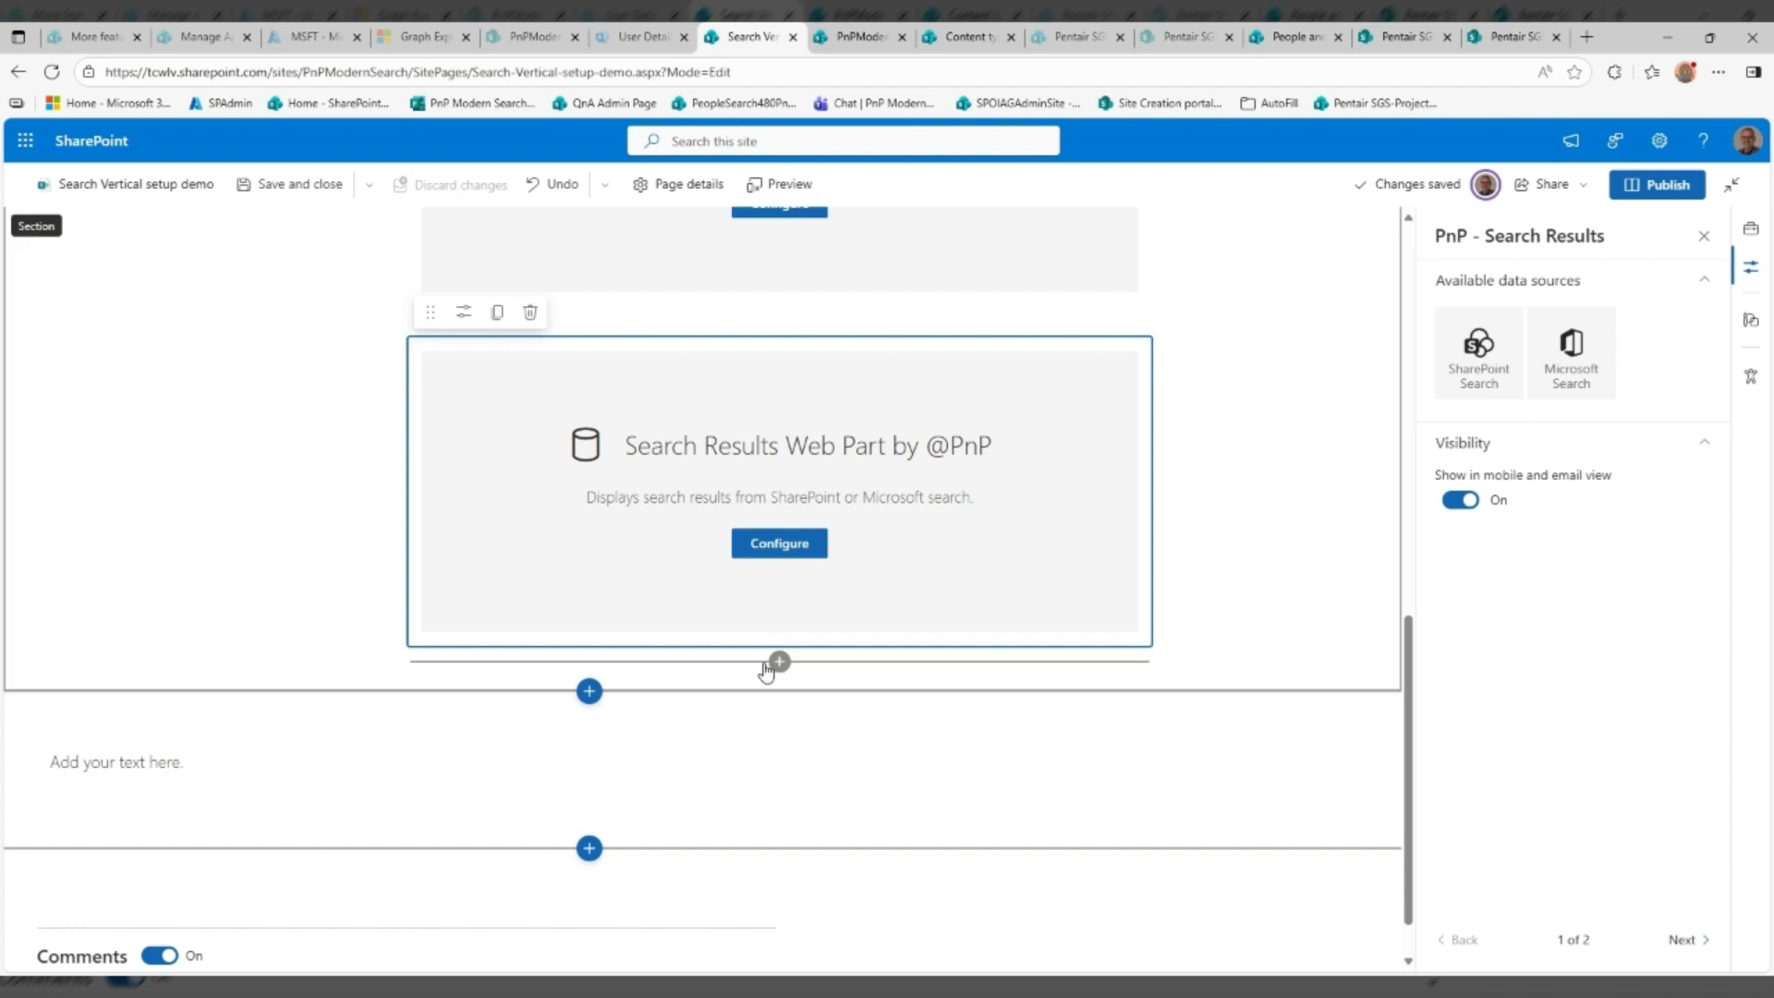
{"action": "left_click", "coordinate": [780, 662]}
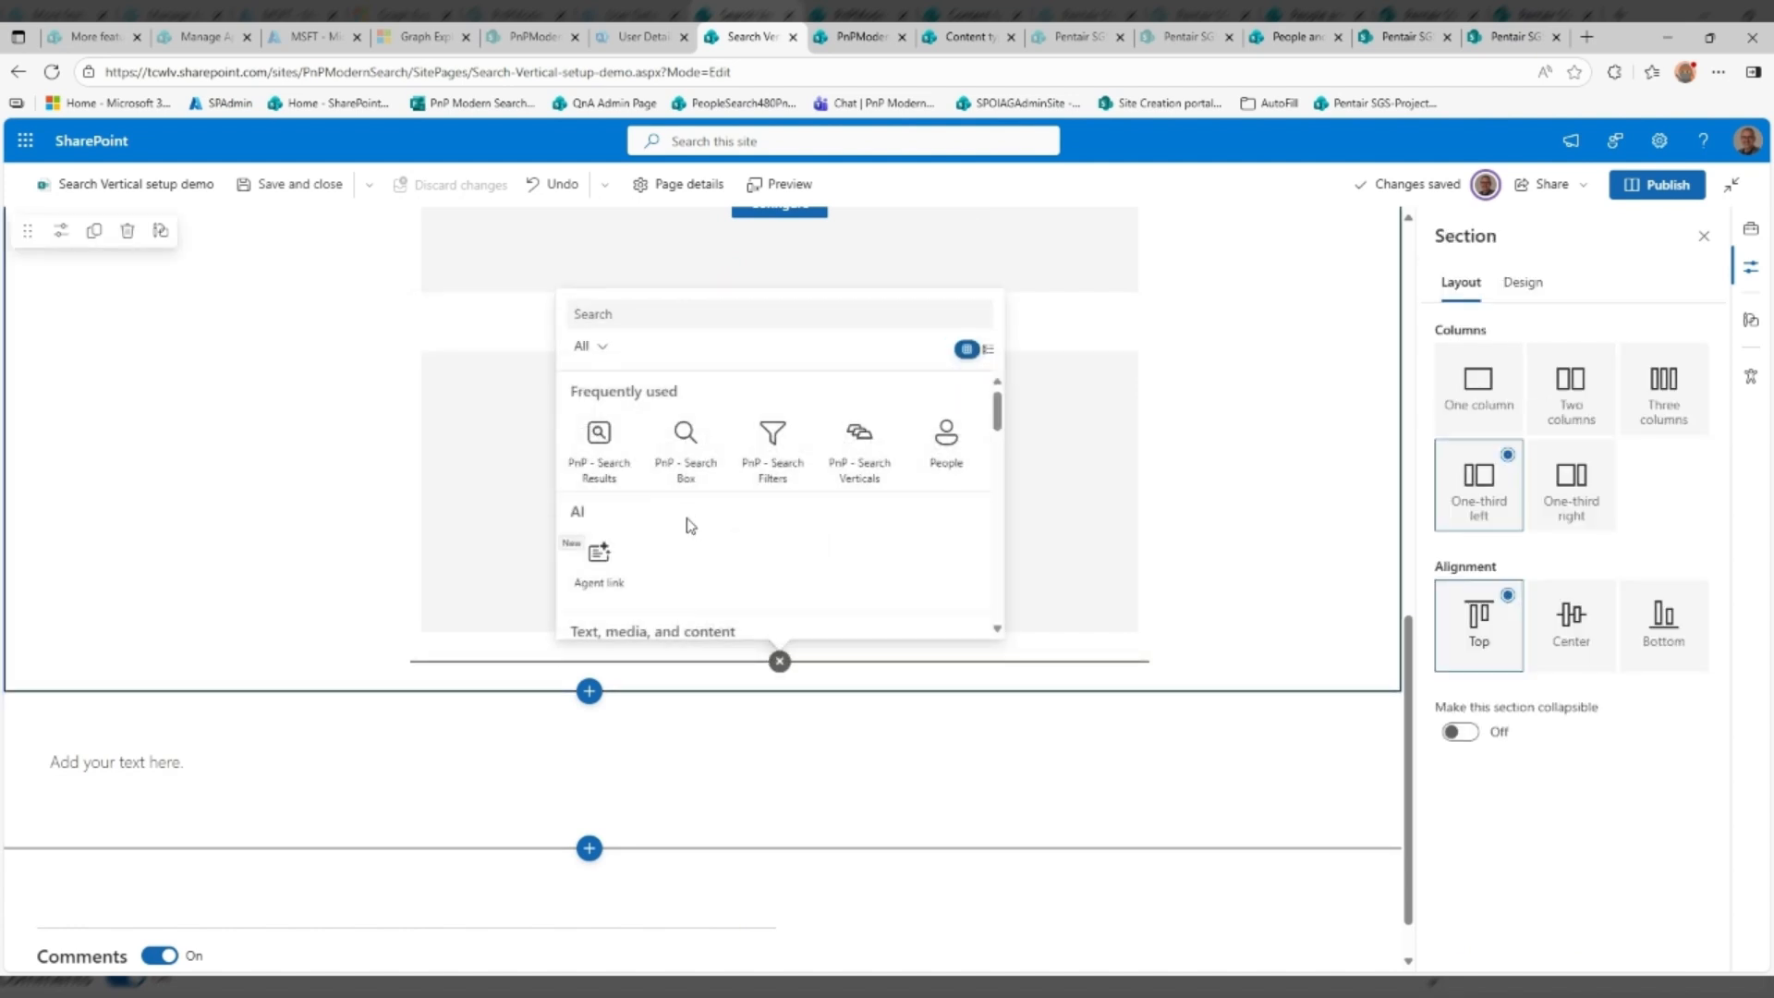
{"action": "left_click", "coordinate": [616, 470]}
Start configuring the Search Verticals web part's verticals and add a first vertical with the tab name All
{"action": "scroll", "coordinate": [618, 475], "scroll_direction": "up", "scroll_amount": 9}
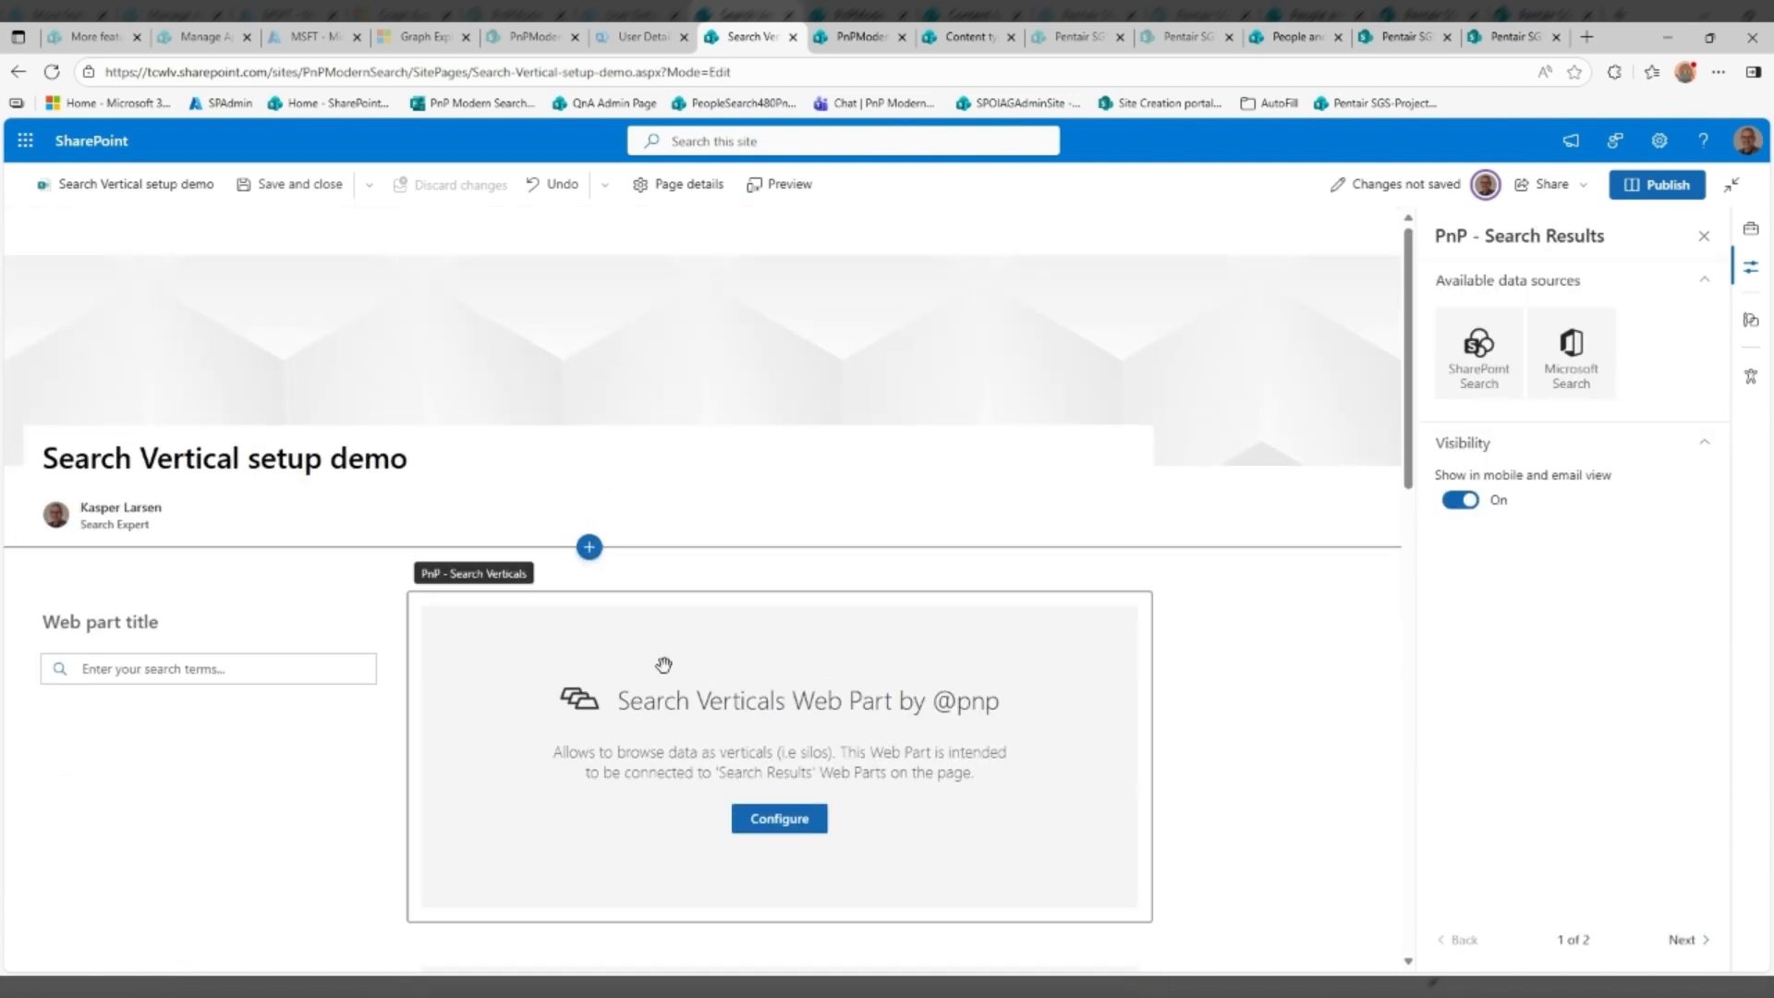
{"action": "scroll", "coordinate": [701, 745], "scroll_direction": "down", "scroll_amount": 1}
{"action": "scroll", "coordinate": [702, 745], "scroll_direction": "down", "scroll_amount": 1}
{"action": "left_click", "coordinate": [773, 638]}
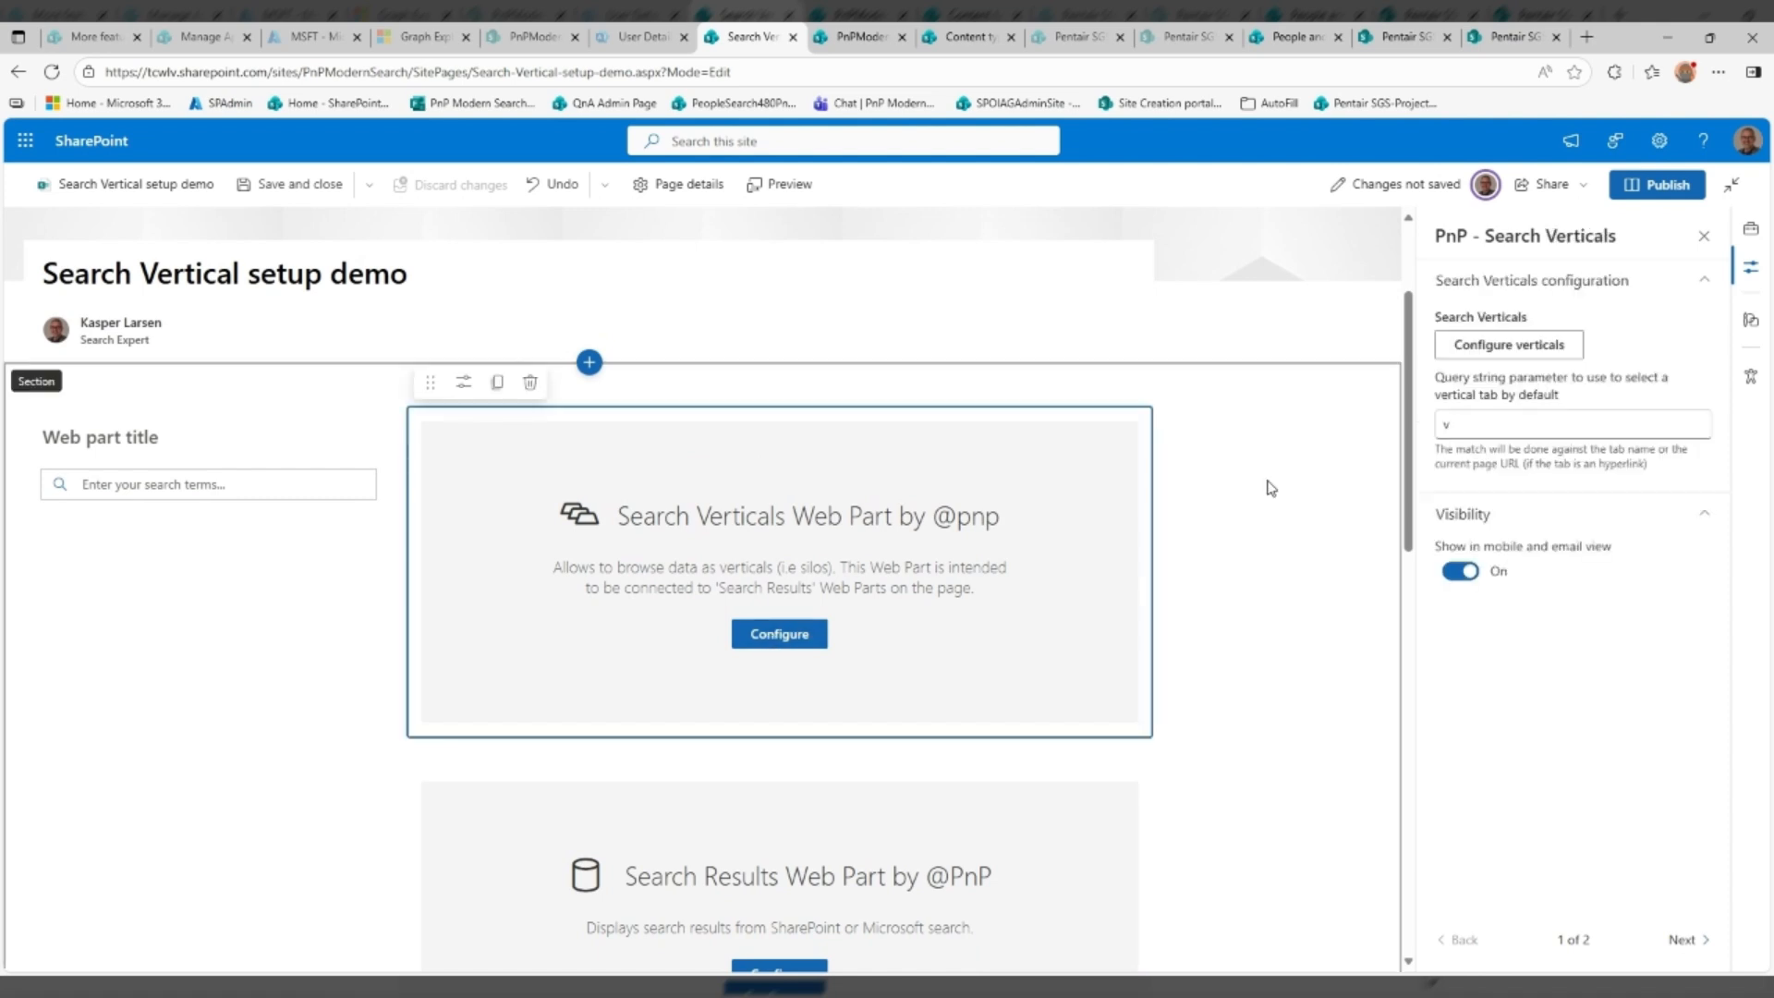
{"action": "left_click", "coordinate": [1512, 349]}
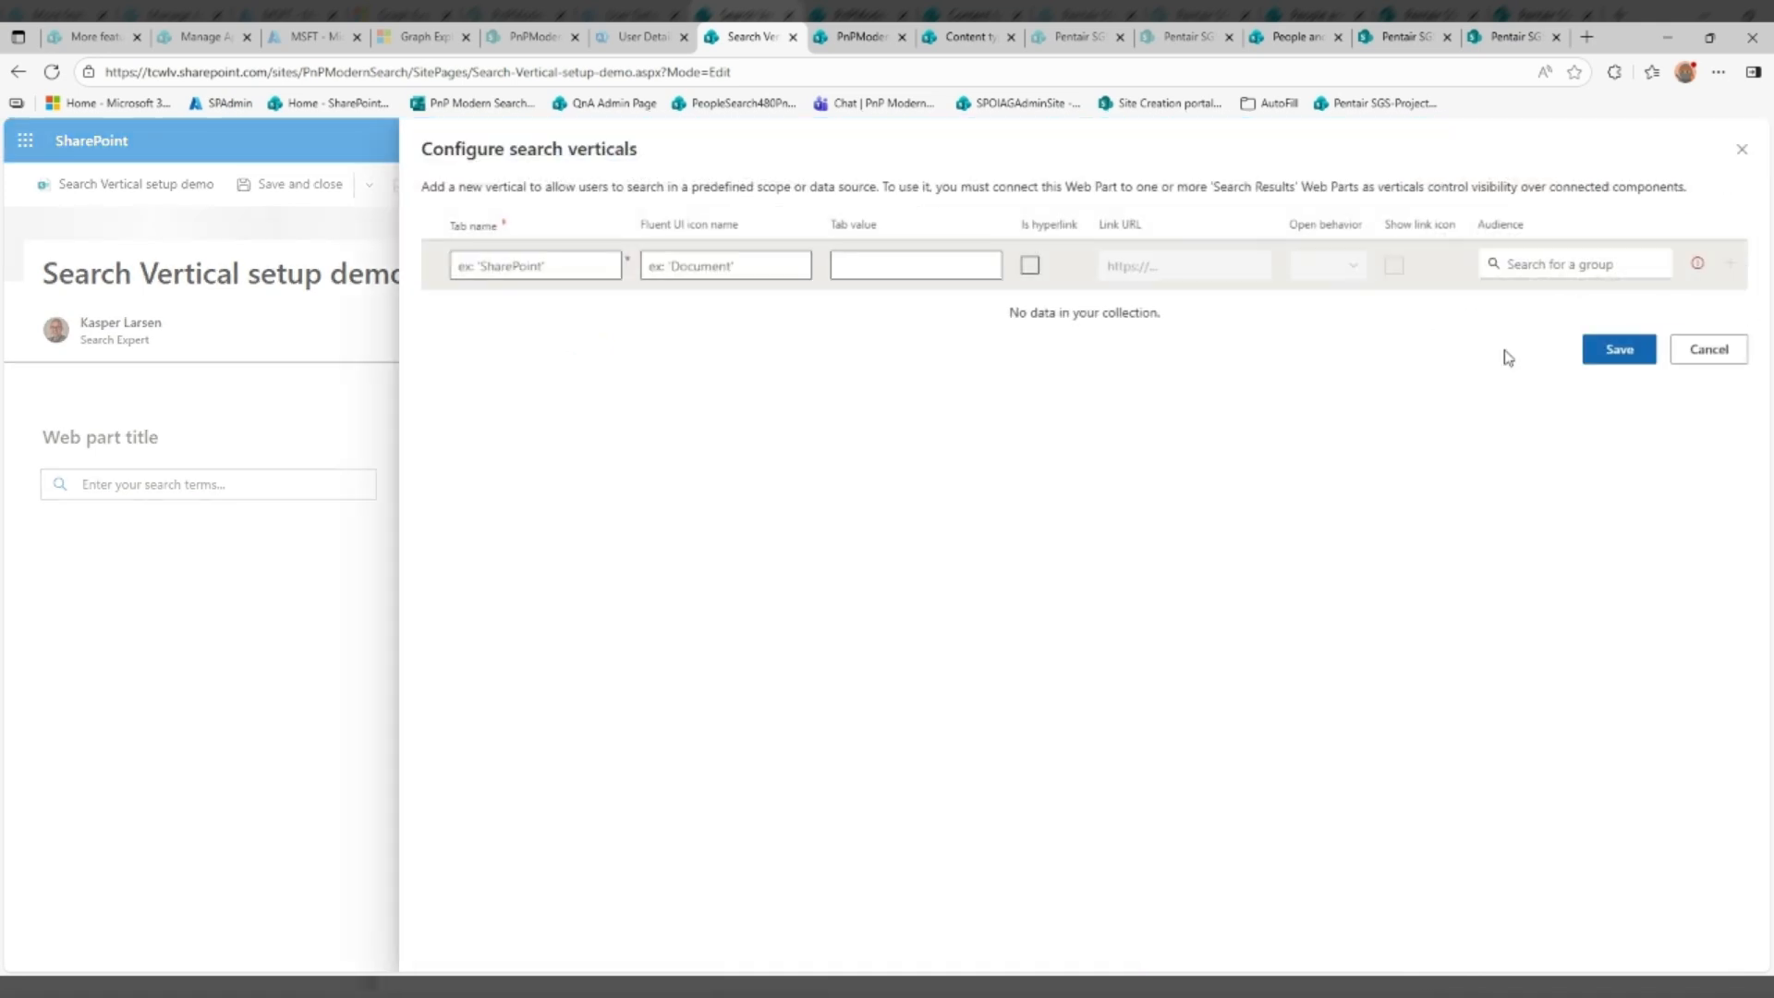
{"action": "left_click", "coordinate": [500, 265]}
{"action": "type", "text": "All"}
{"action": "key", "text": "Tab"}
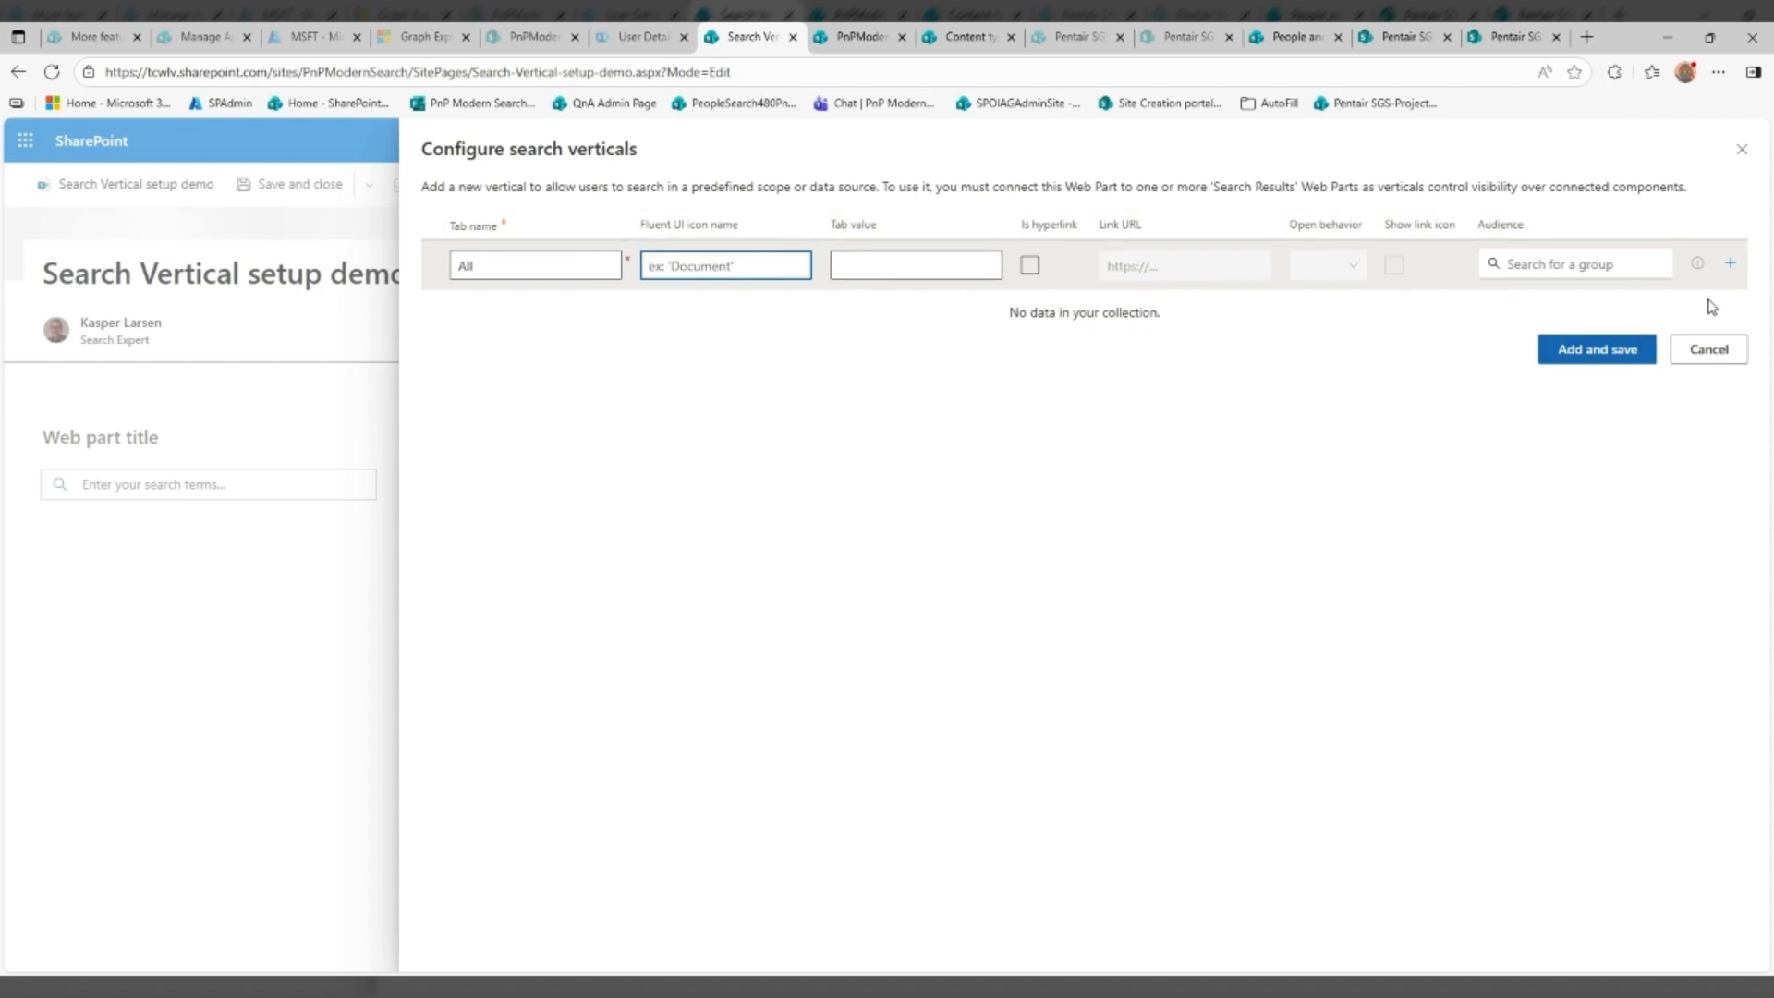
{"action": "left_click", "coordinate": [1731, 263]}
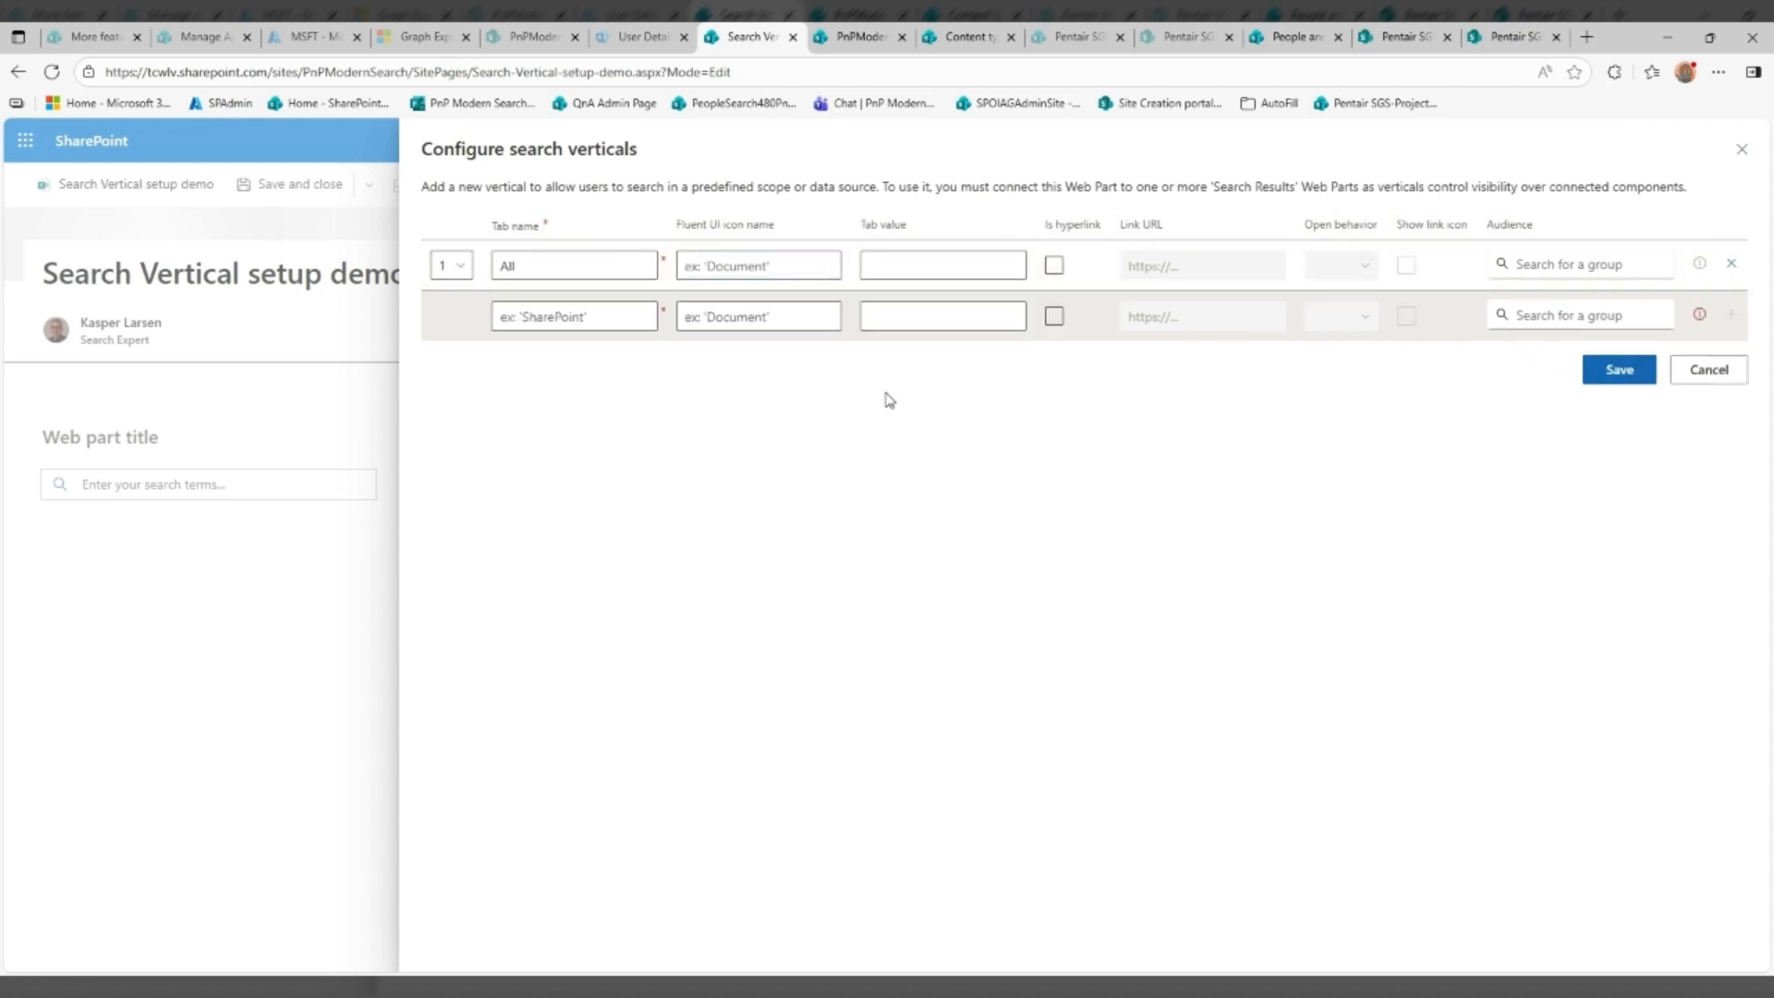
Add two more verticals with the tab names Listitems and Documents, and save the verticals configuration
{"action": "left_click", "coordinate": [548, 305]}
{"action": "type", "text": "List"}
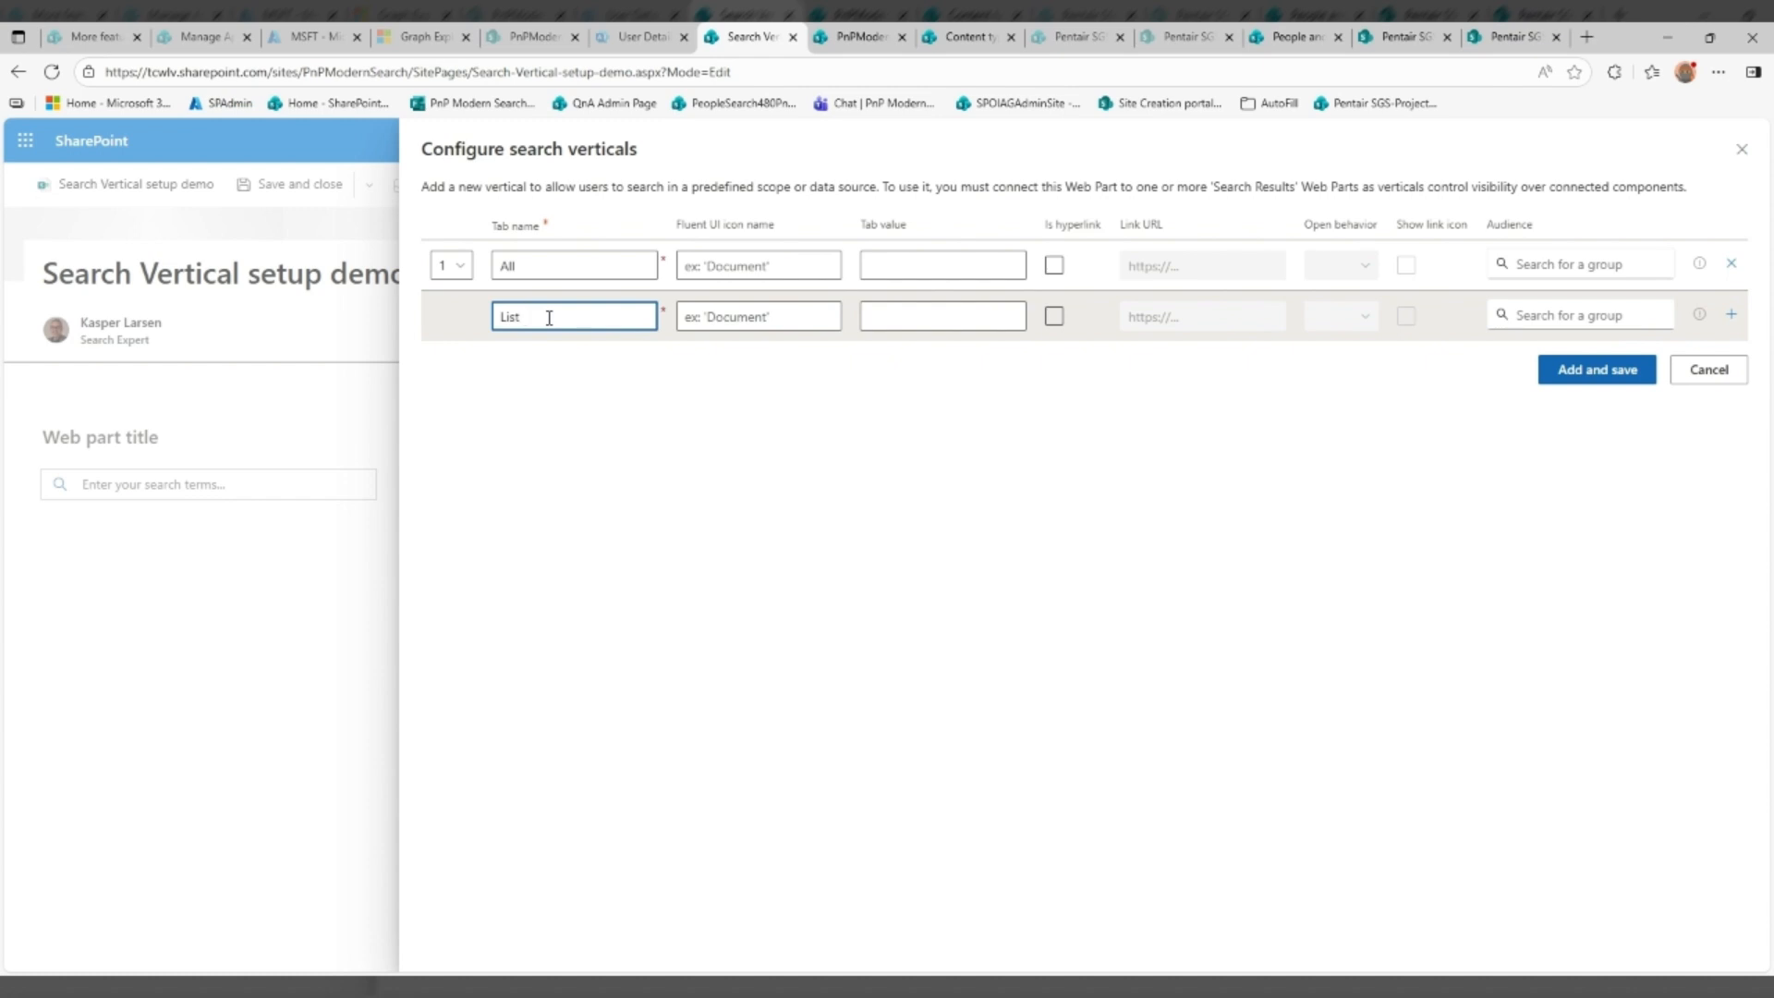
{"action": "type", "text": "eitems"}
{"action": "left_click", "coordinate": [1731, 317]}
{"action": "left_click", "coordinate": [499, 365]}
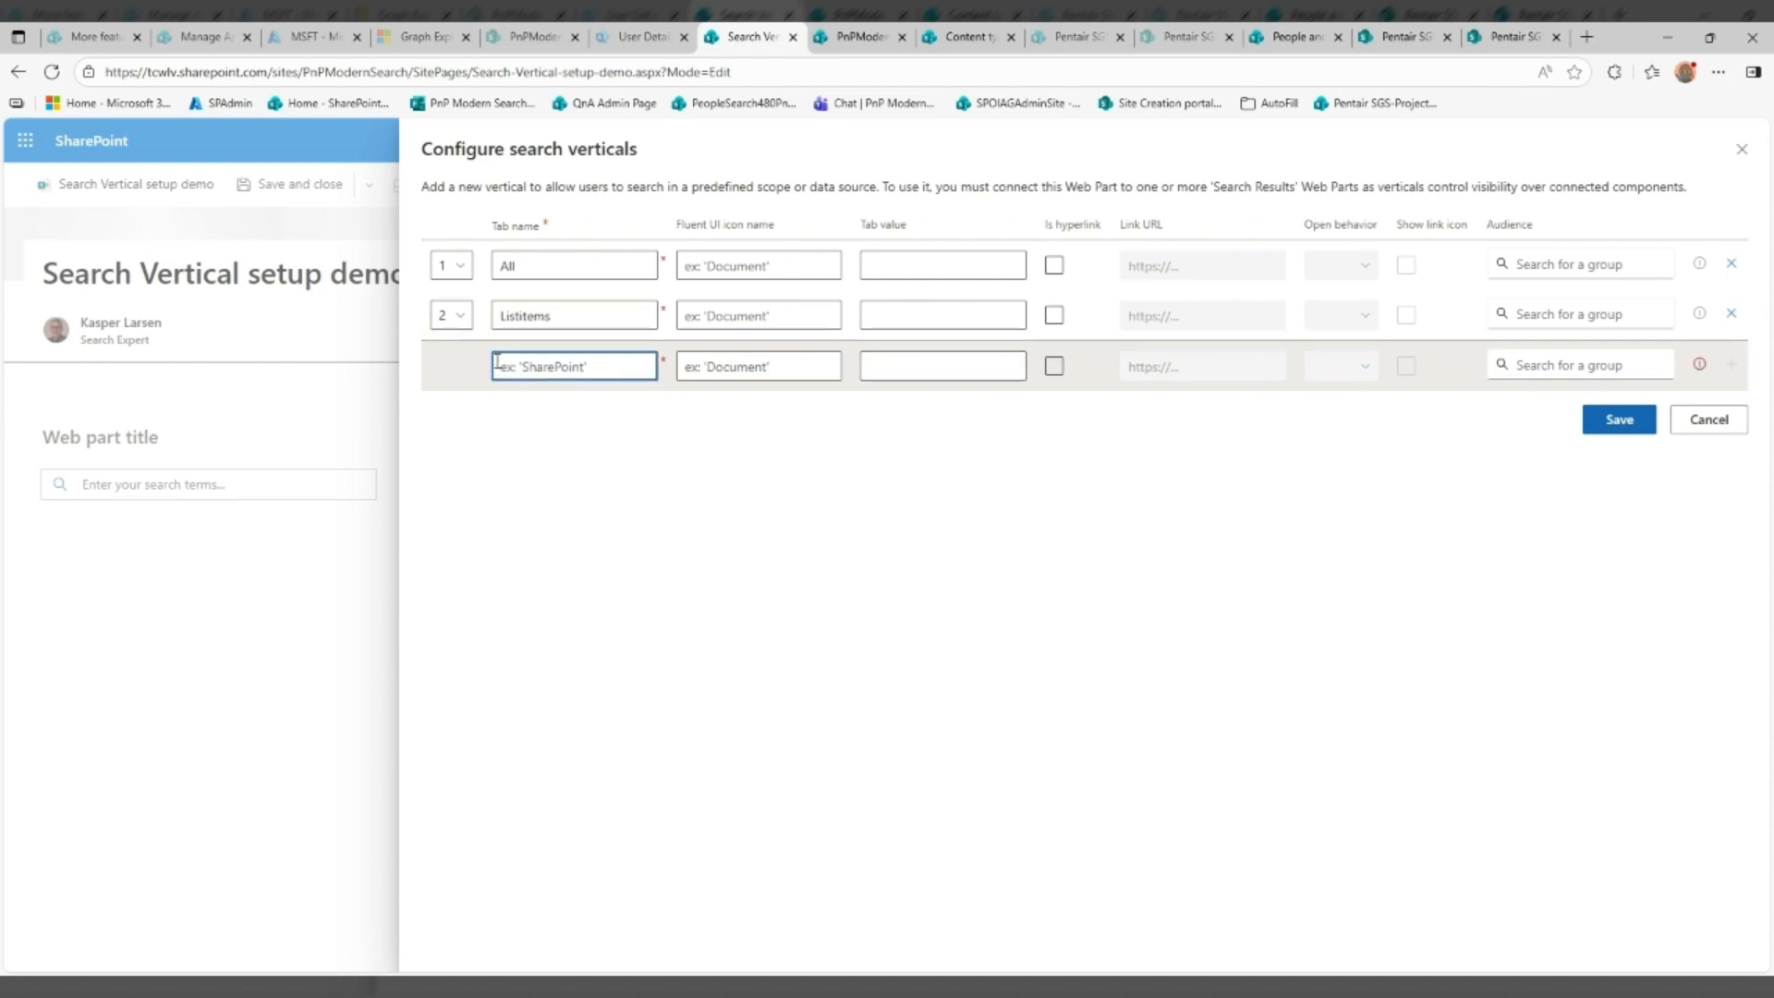
{"action": "type", "text": "Document"}
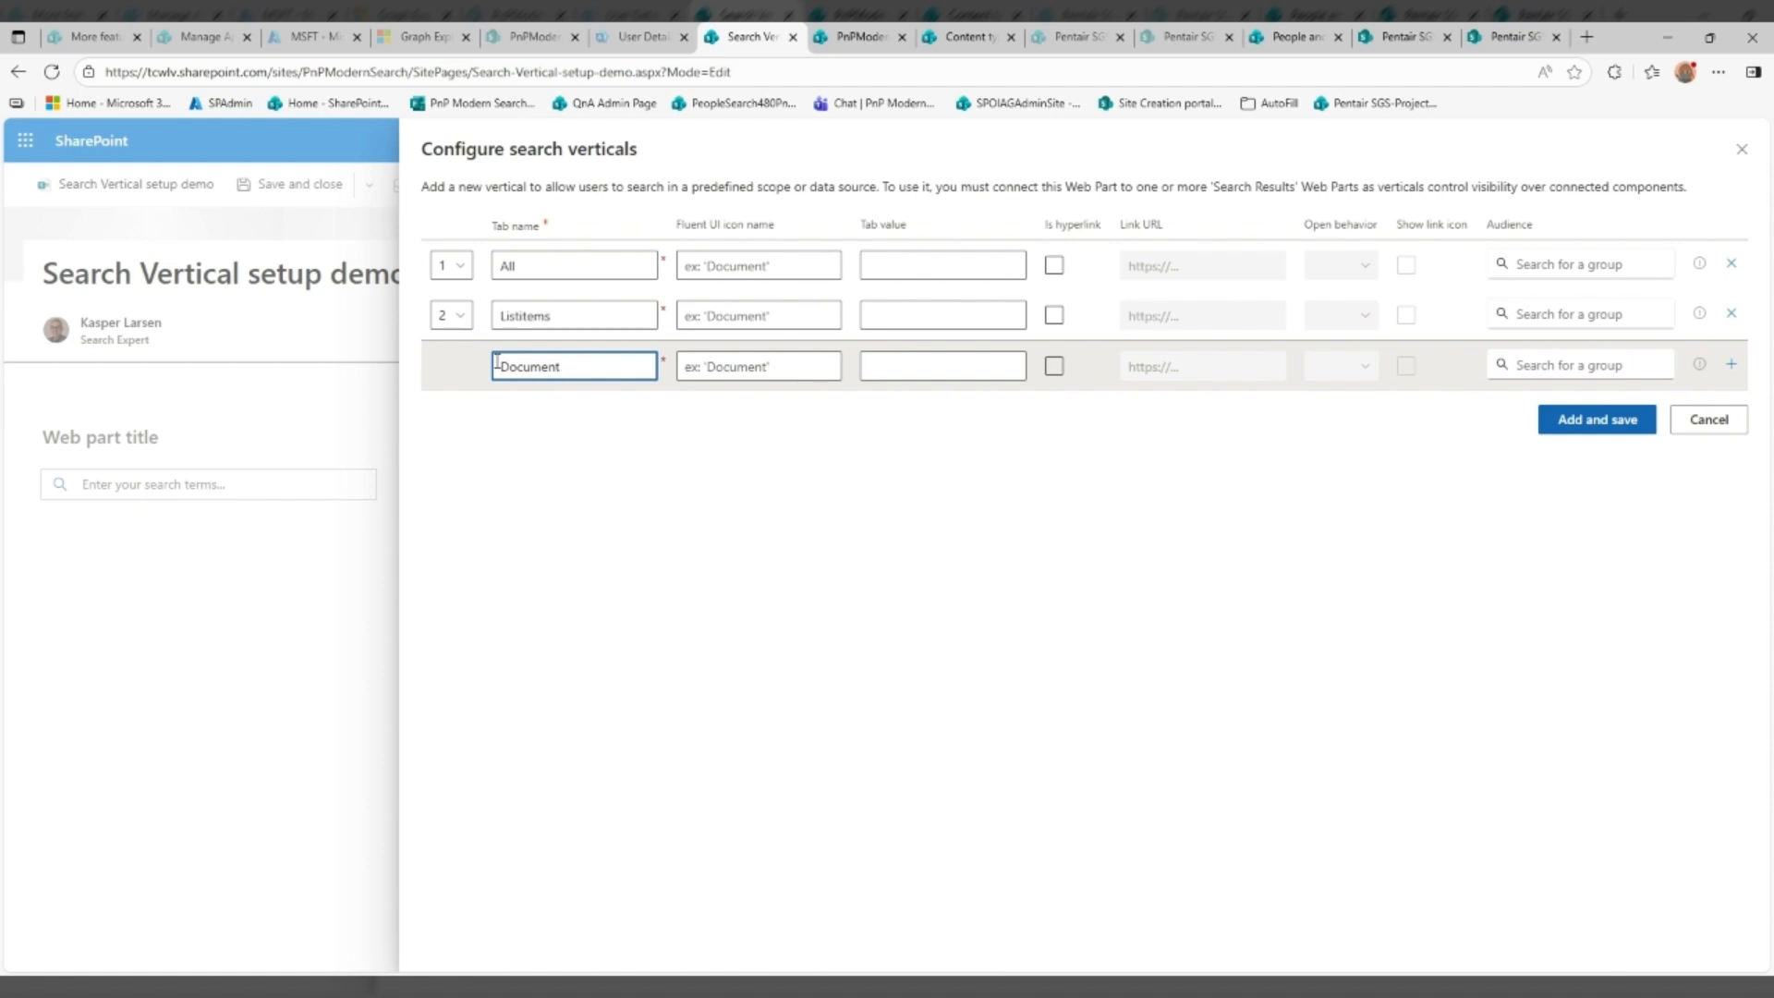
{"action": "type", "text": "s"}
{"action": "left_click", "coordinate": [1598, 422]}
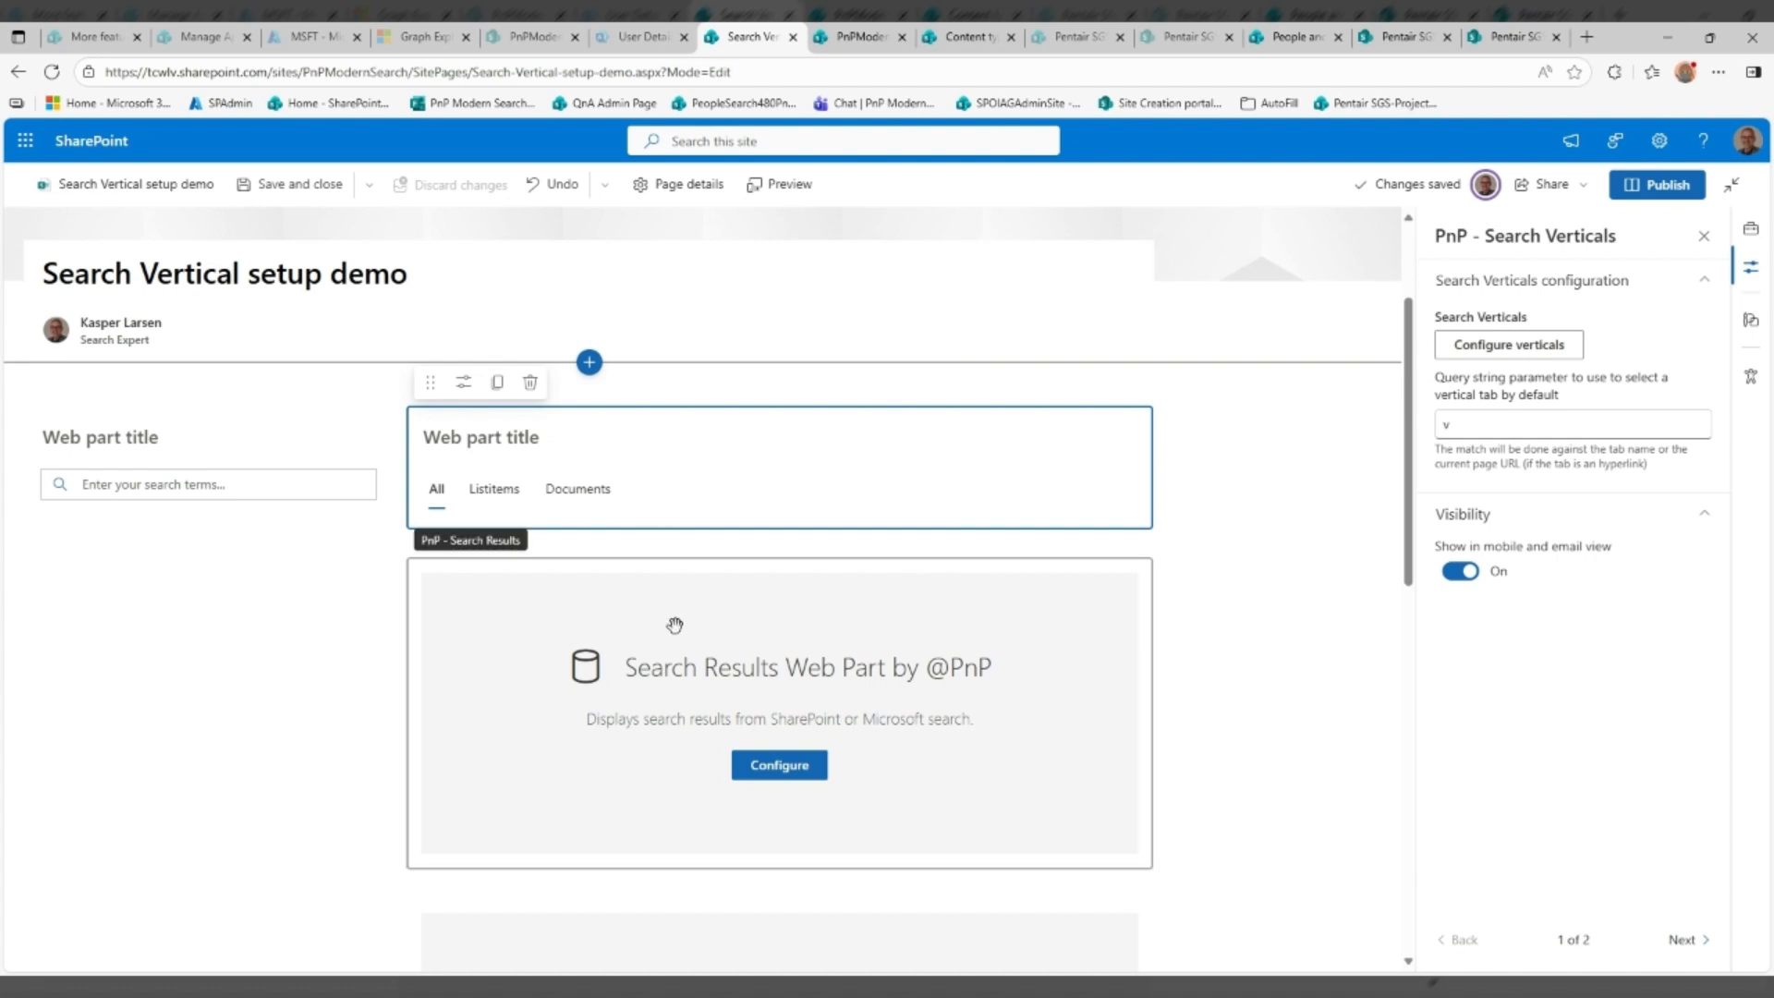
Use SharePoint Search as the first Search Results web part's data source and title the web part All
{"action": "left_click", "coordinate": [753, 627]}
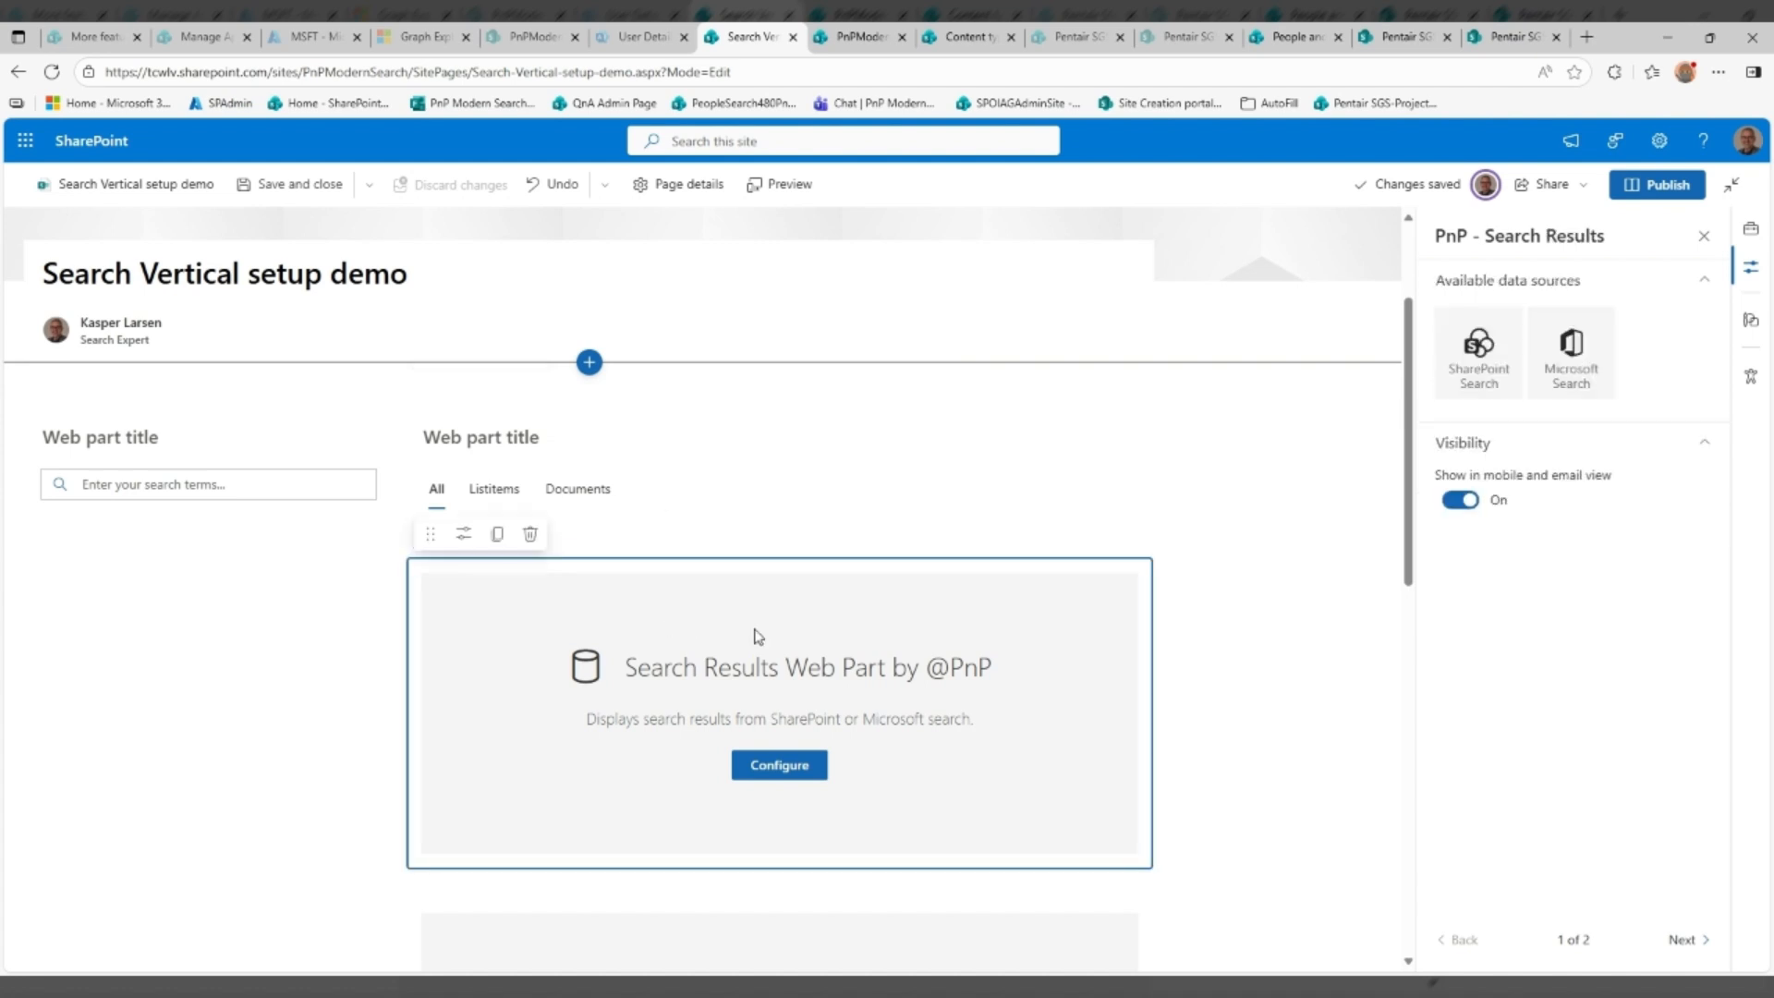
{"action": "left_click", "coordinate": [1479, 381]}
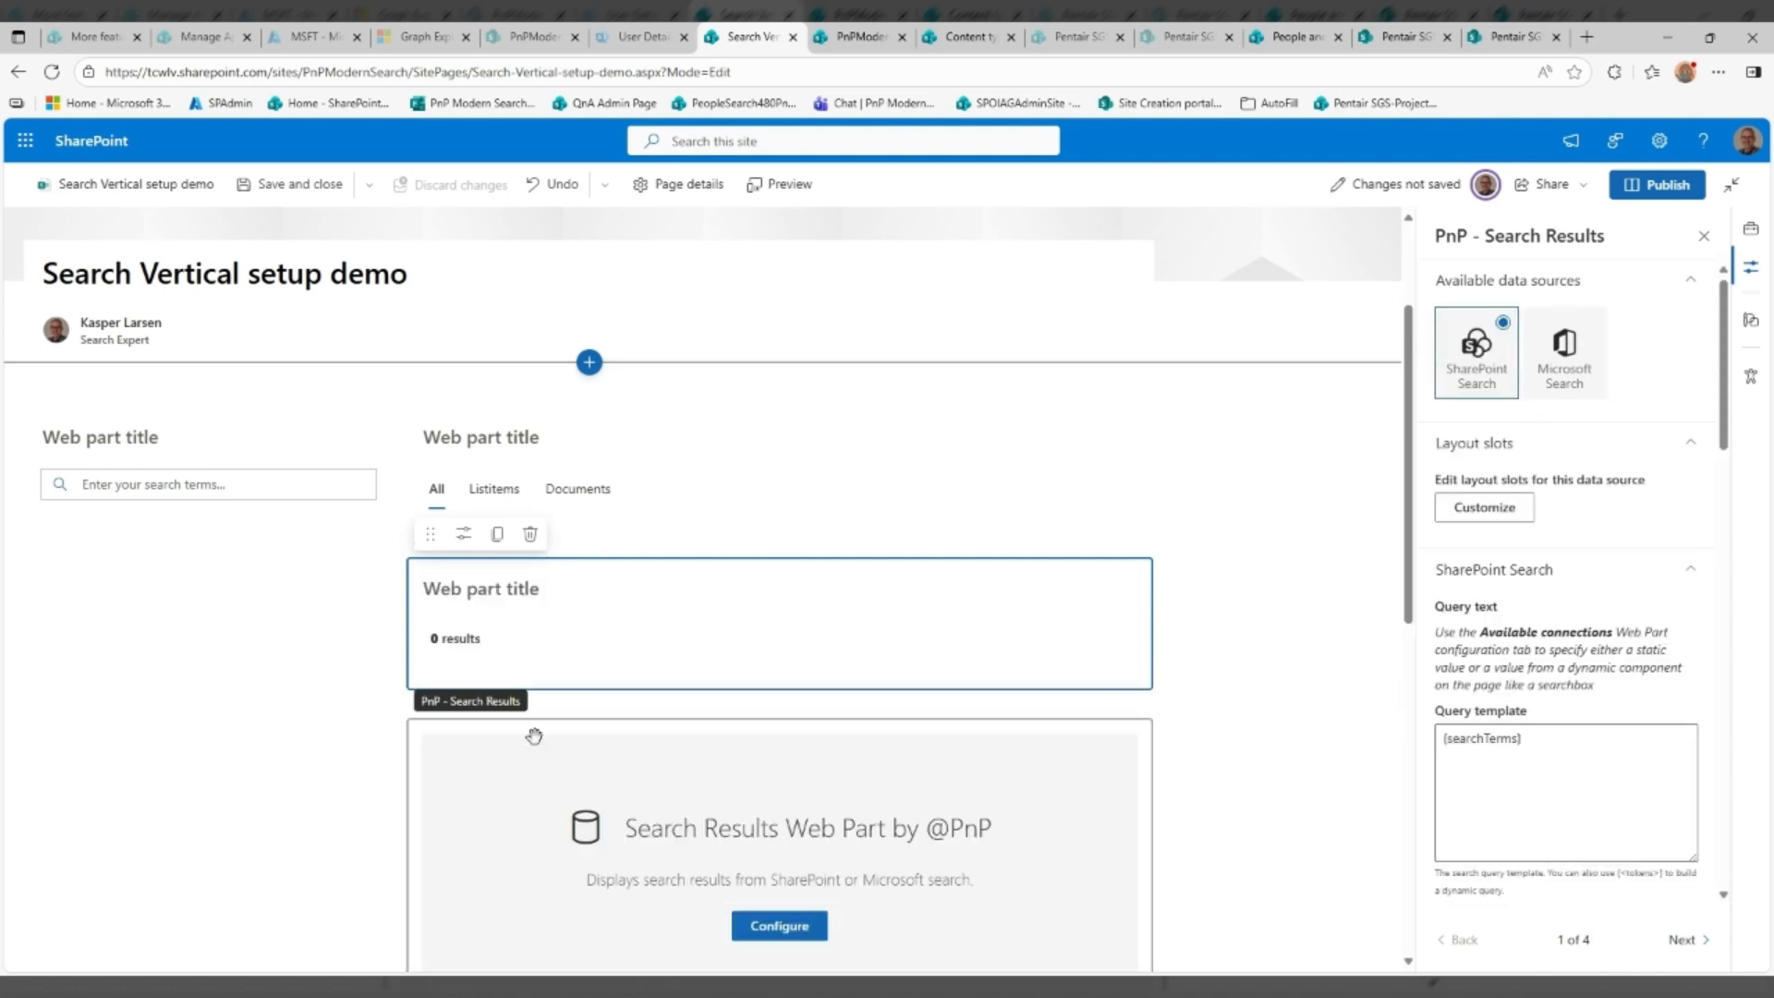
{"action": "left_click", "coordinate": [538, 577]}
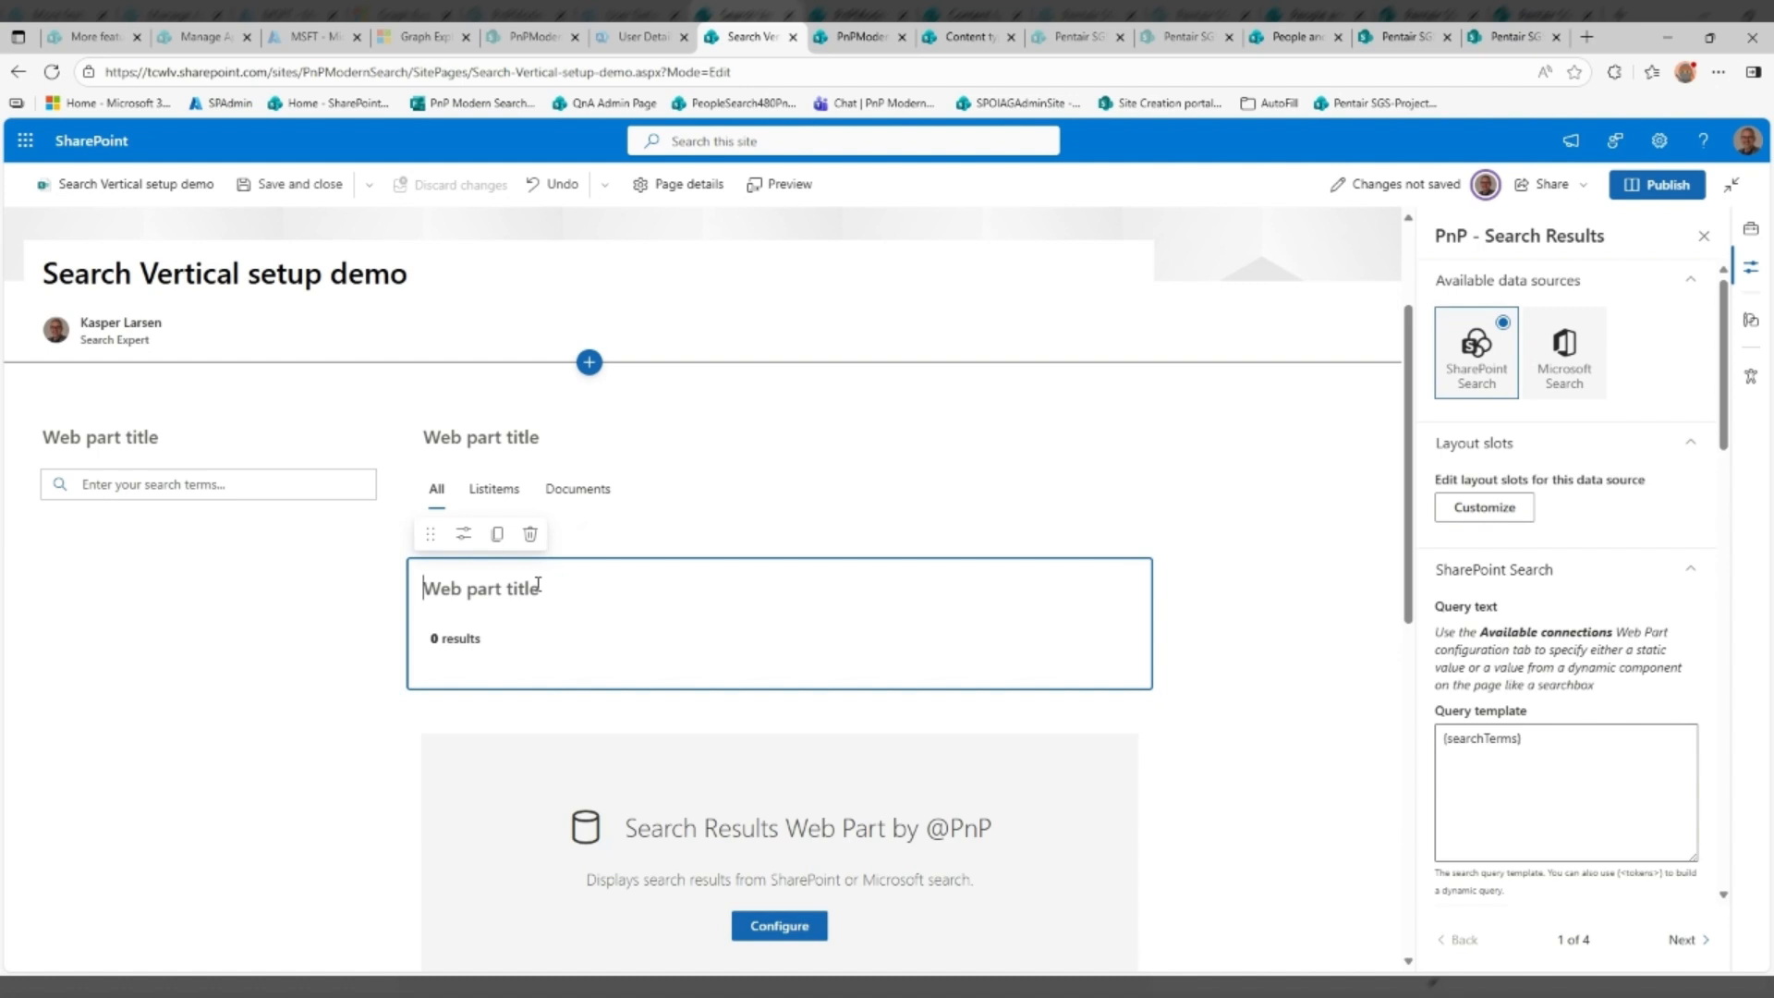
{"action": "type", "text": "All"}
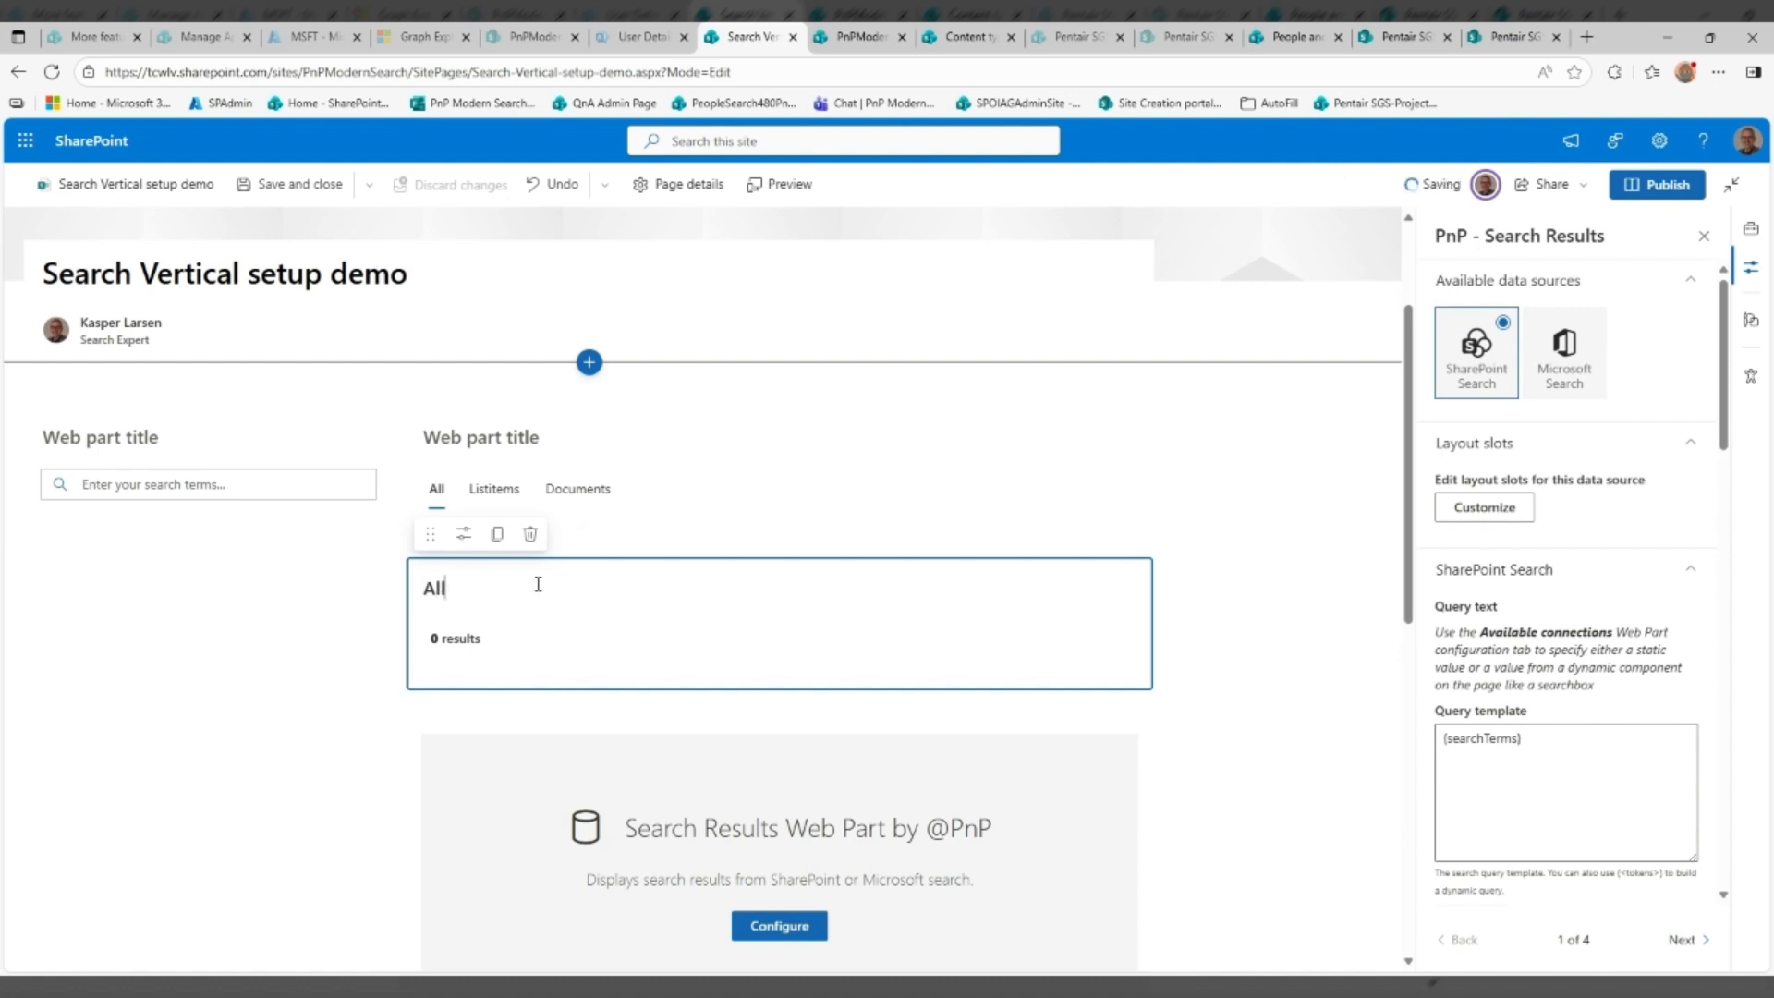
Connect the All results web part to the Search Verticals web part on the page
{"action": "scroll", "coordinate": [587, 587], "scroll_direction": "down", "scroll_amount": 1}
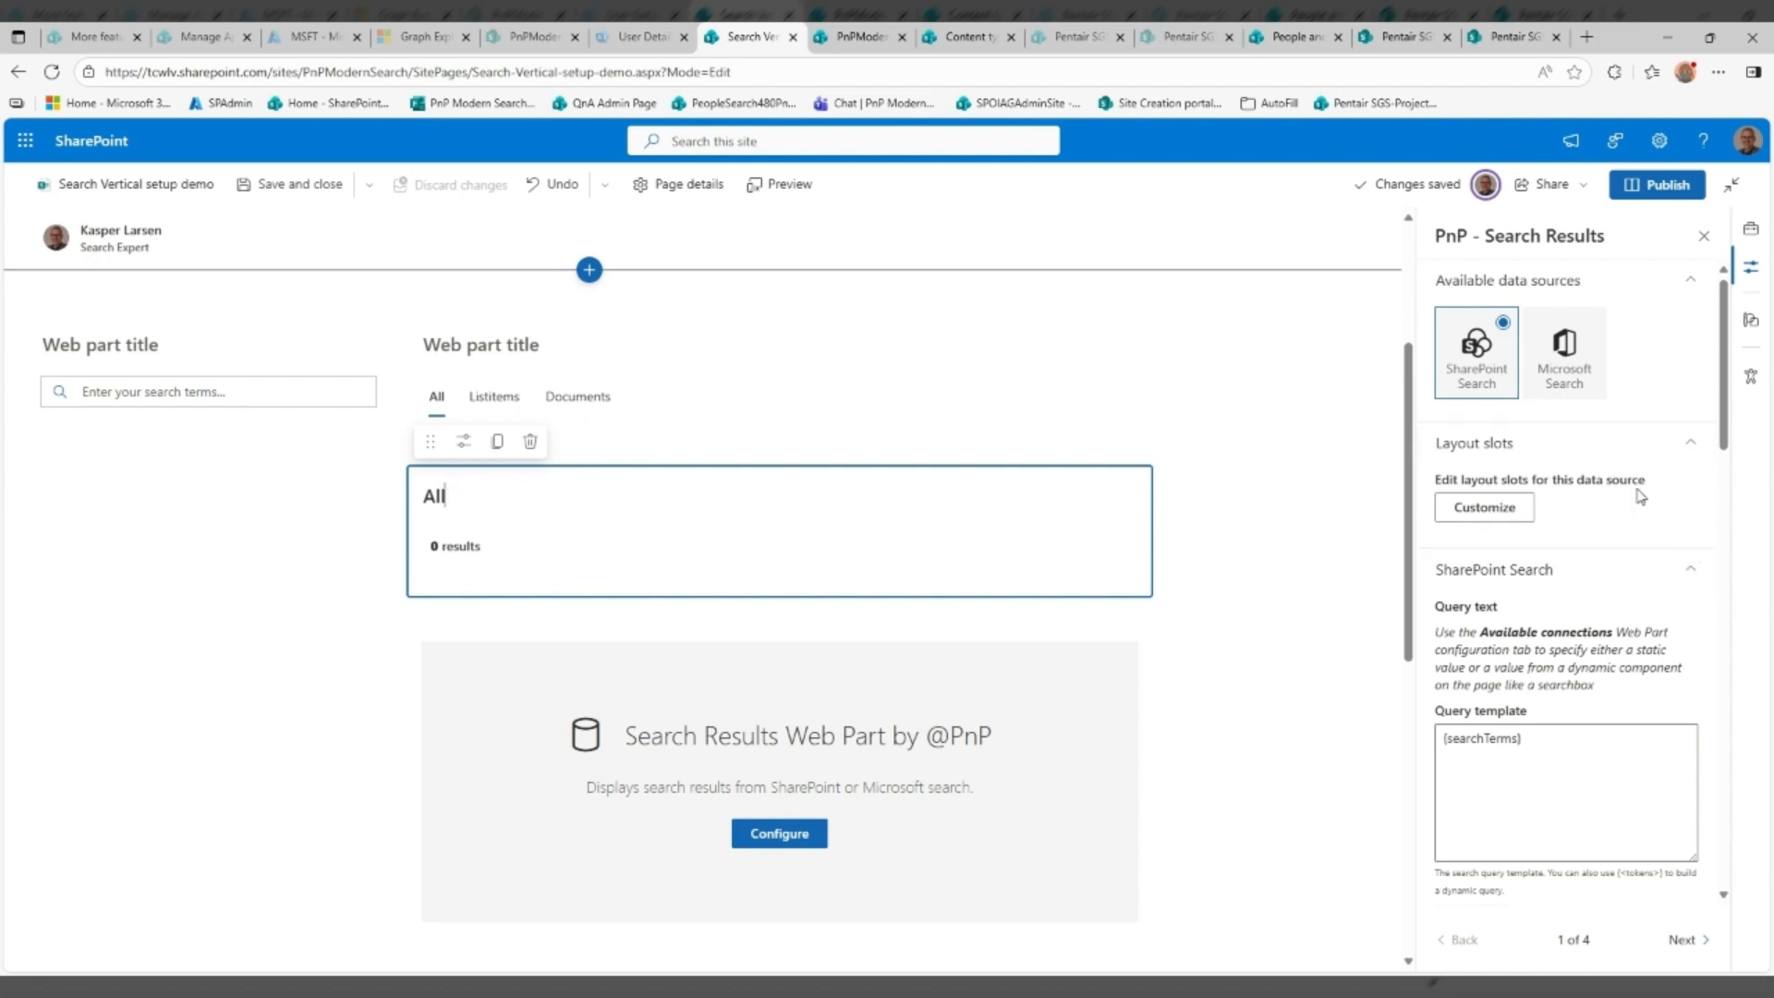
{"action": "scroll", "coordinate": [1635, 597], "scroll_direction": "down", "scroll_amount": 1}
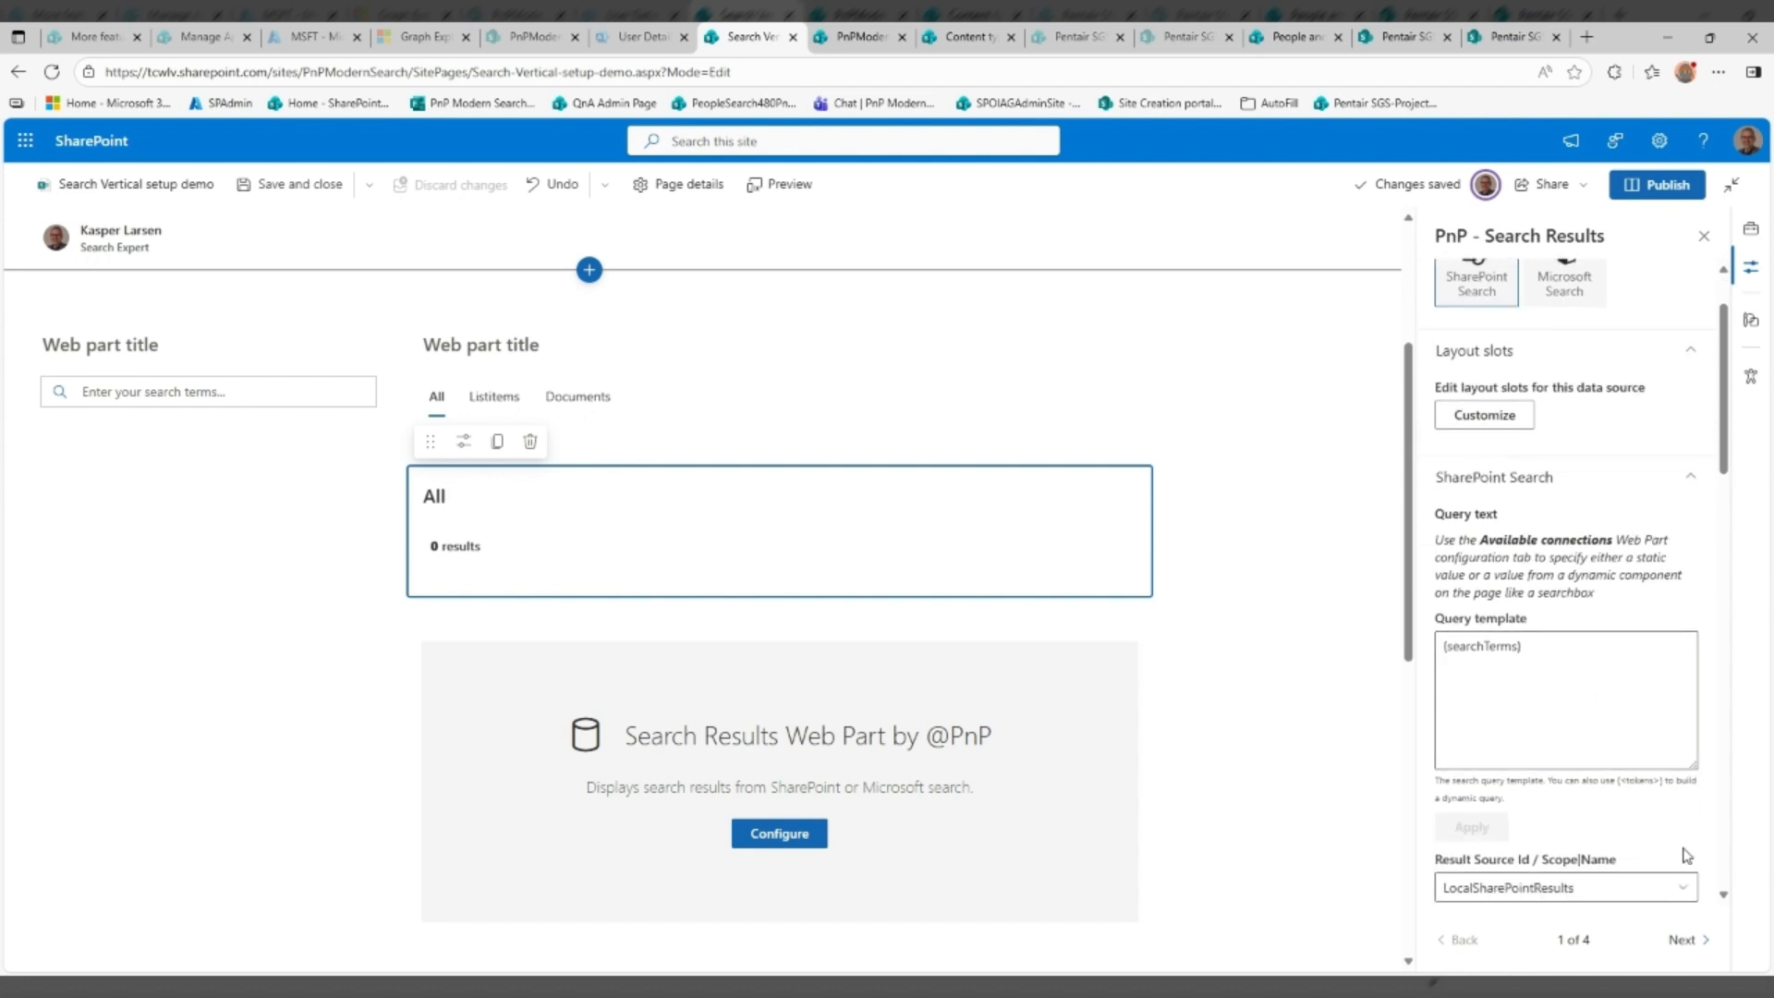
{"action": "left_click", "coordinate": [1688, 941]}
{"action": "left_click", "coordinate": [1688, 941]}
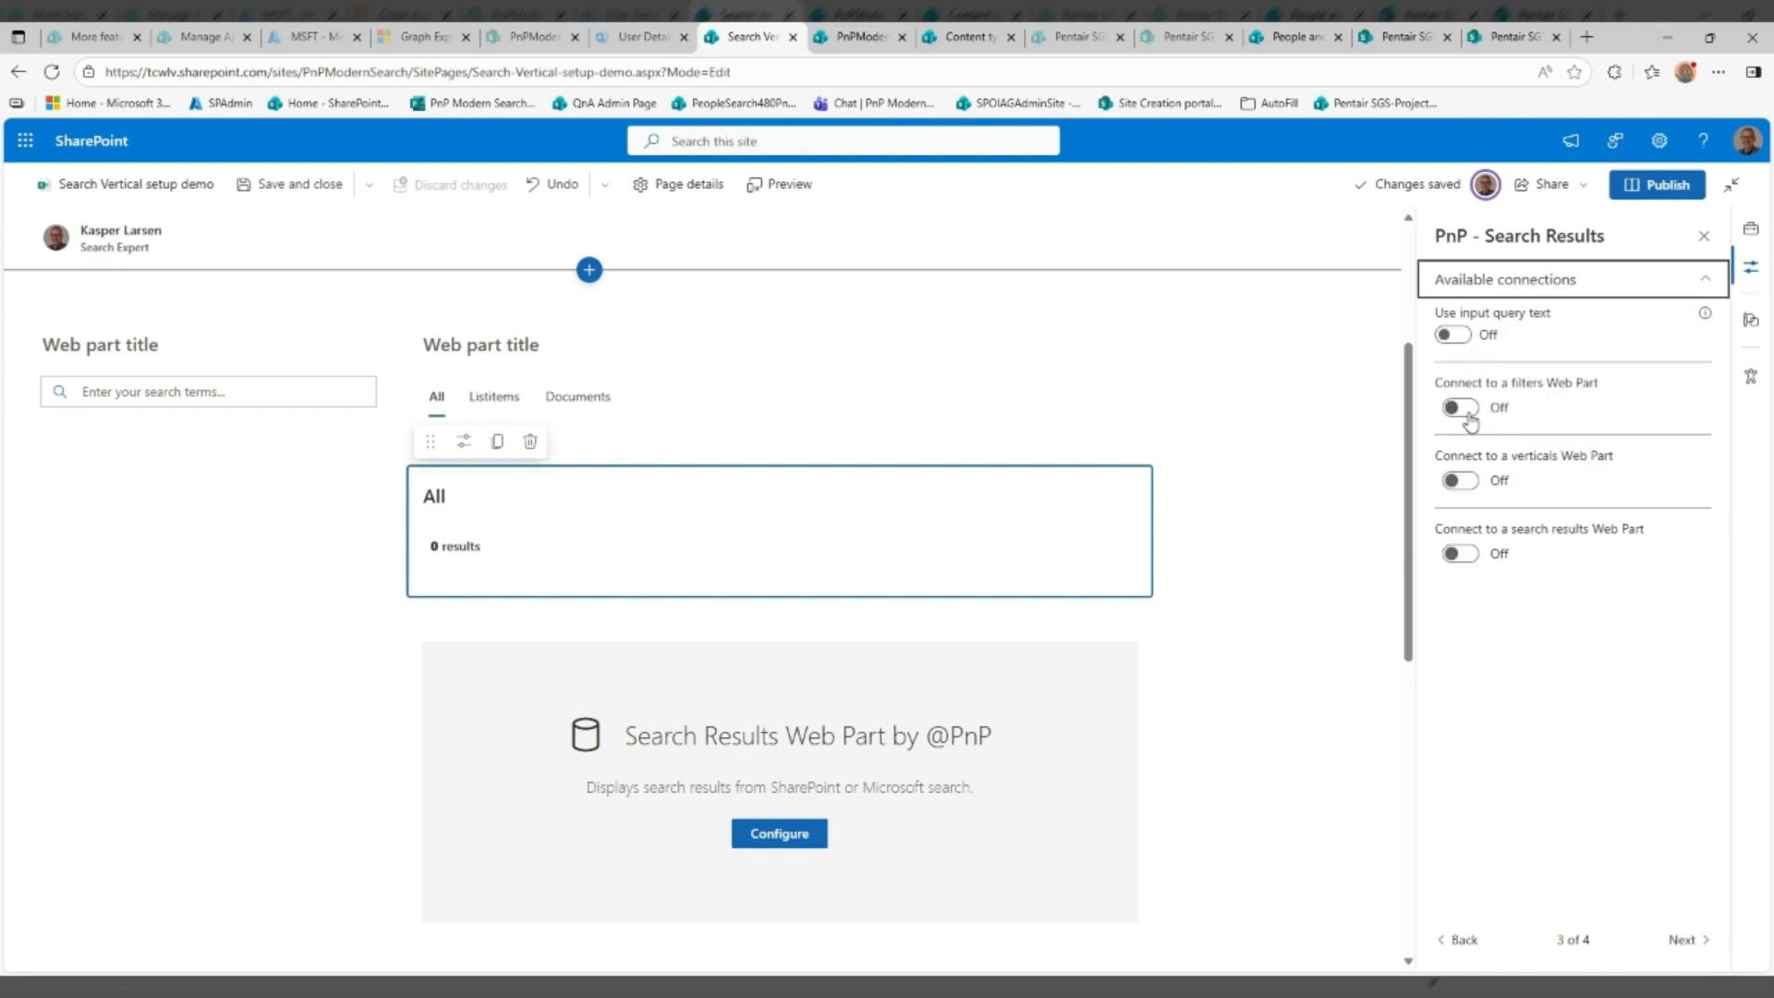
{"action": "left_click", "coordinate": [1460, 483]}
{"action": "left_click", "coordinate": [1461, 483]}
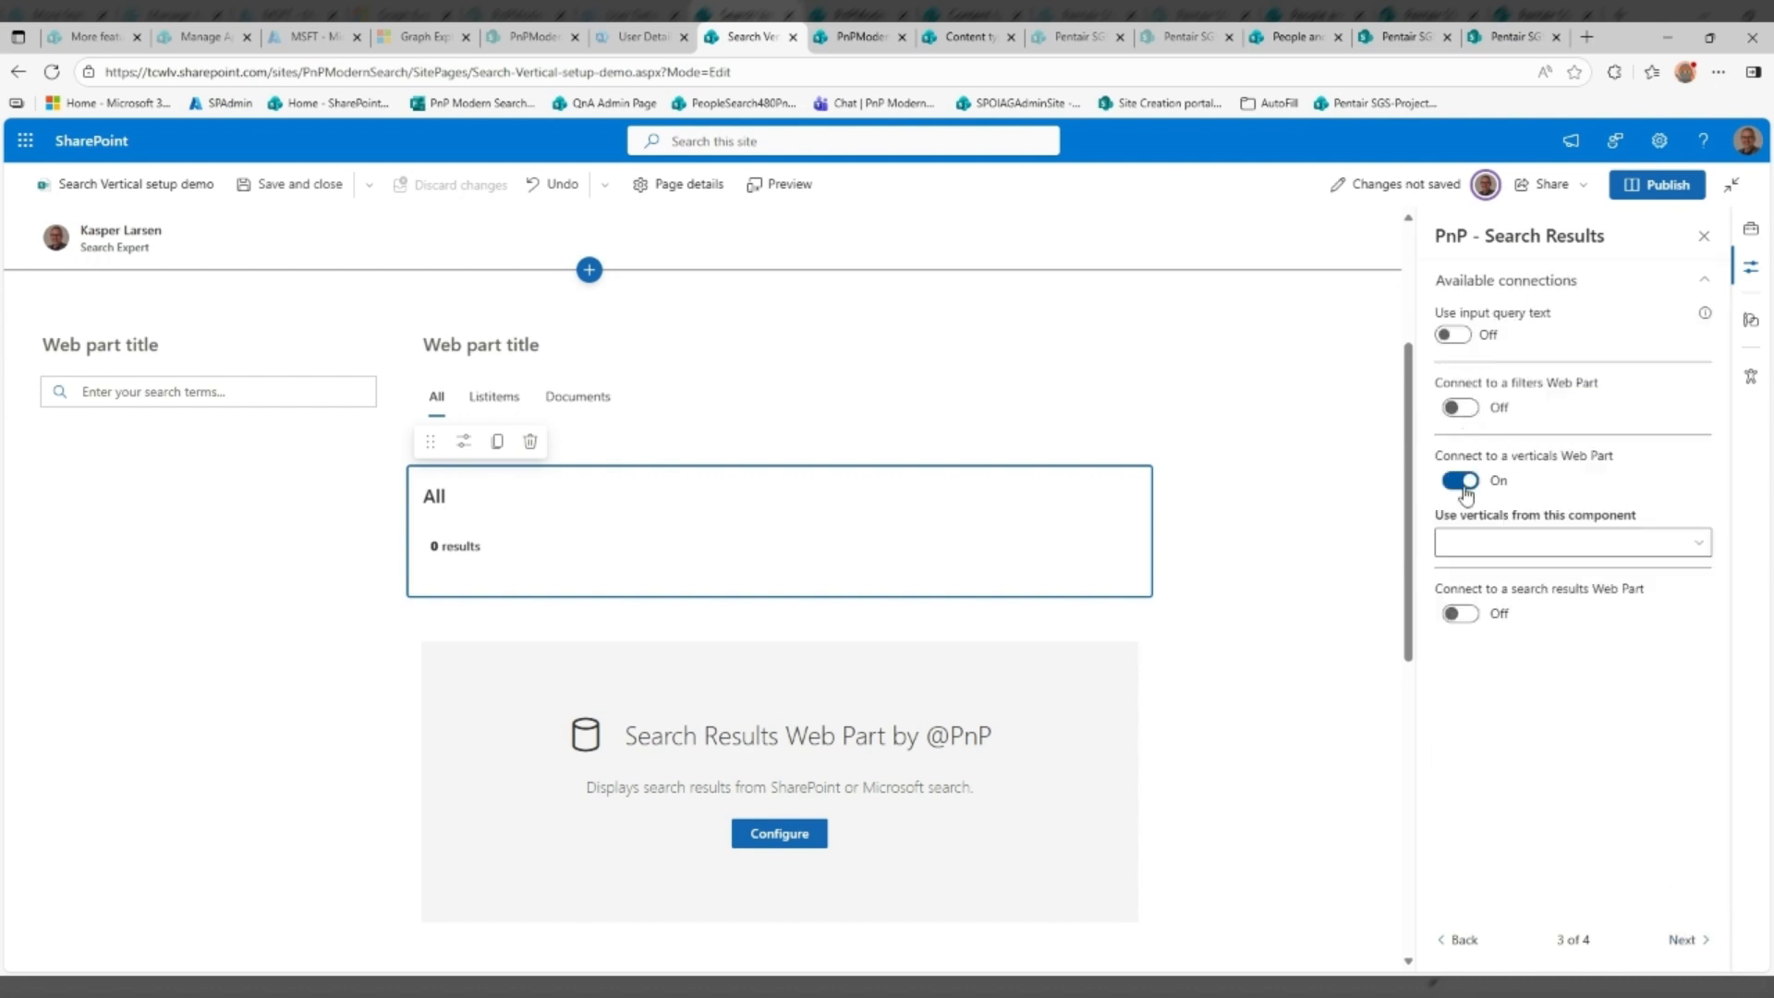
{"action": "left_click", "coordinate": [1472, 541]}
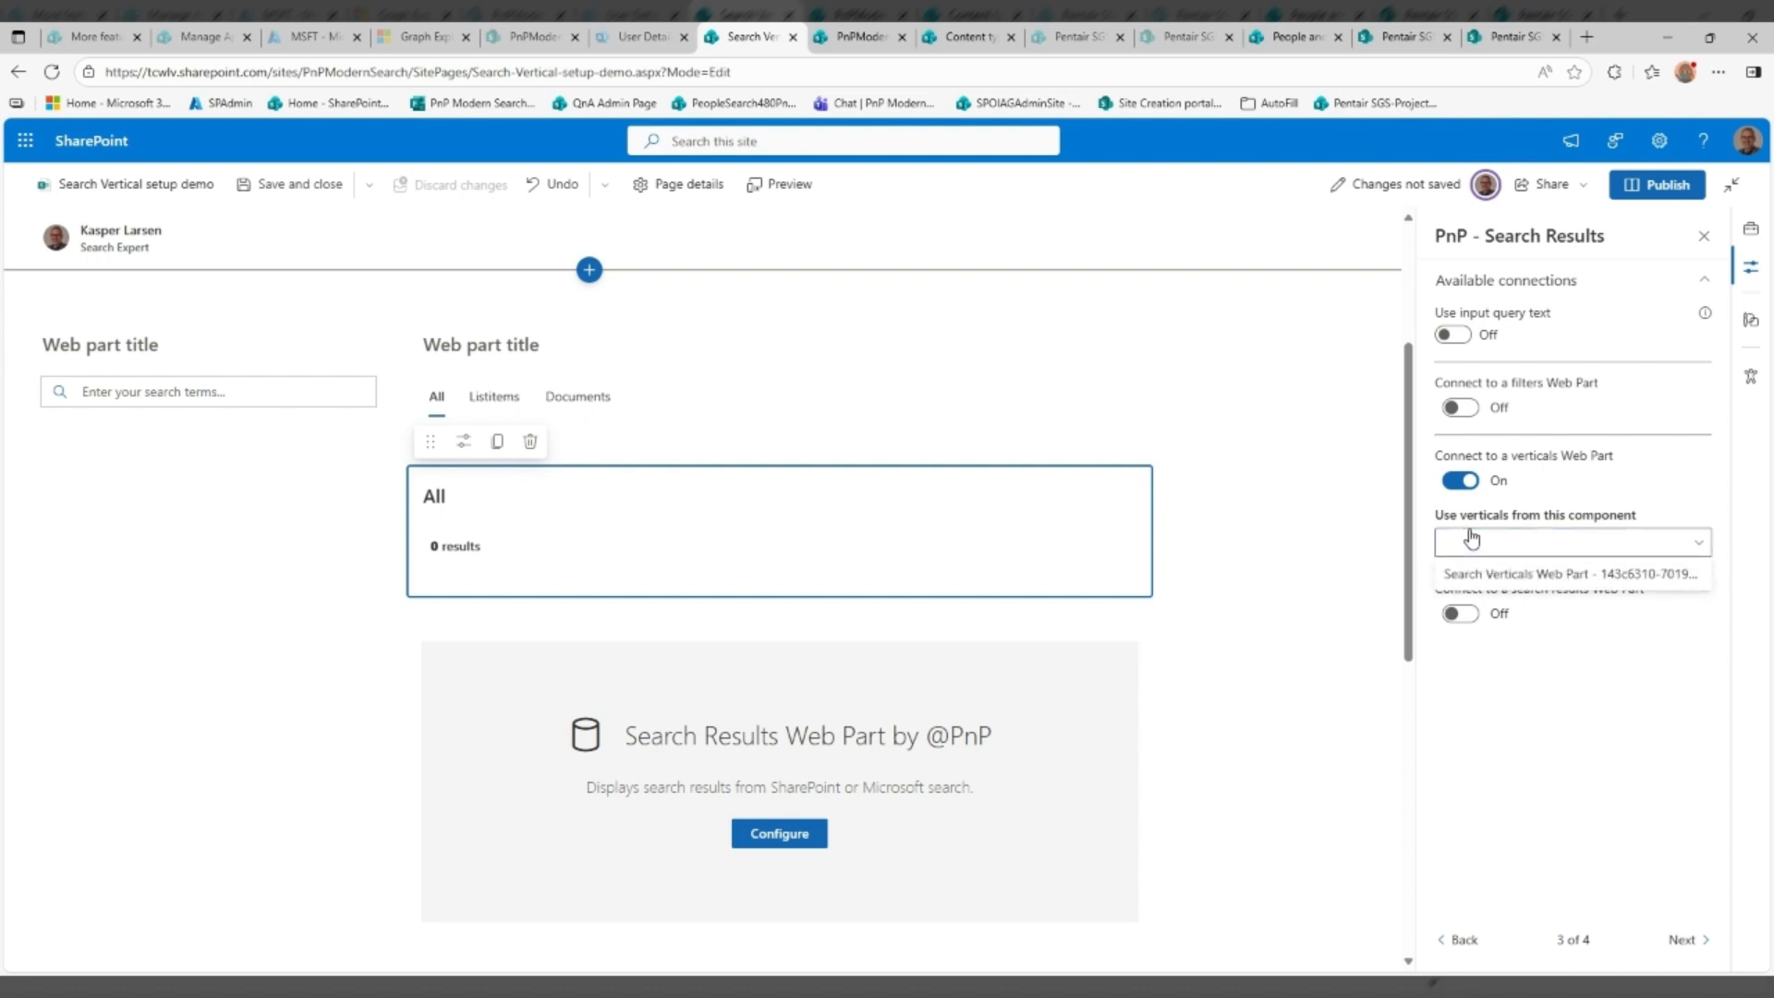
{"action": "left_click", "coordinate": [1504, 575]}
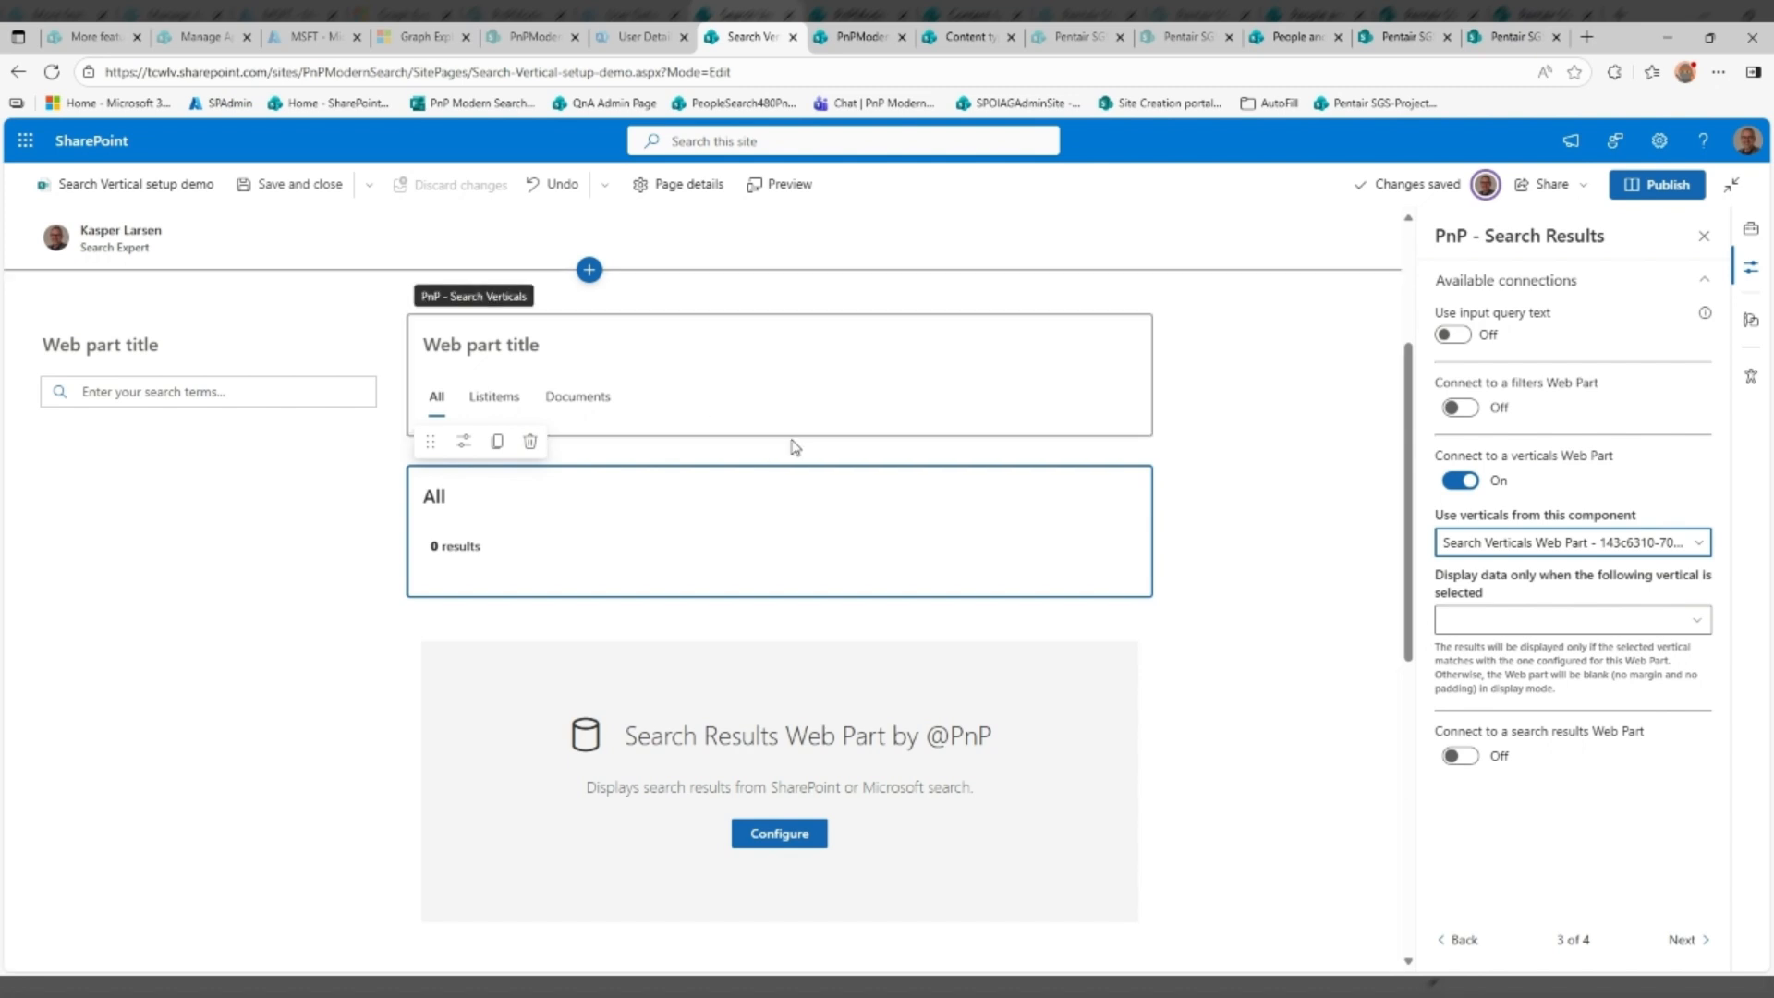
Restrict the All results web part to display data only when the All vertical is selected
{"action": "left_click", "coordinate": [1469, 612]}
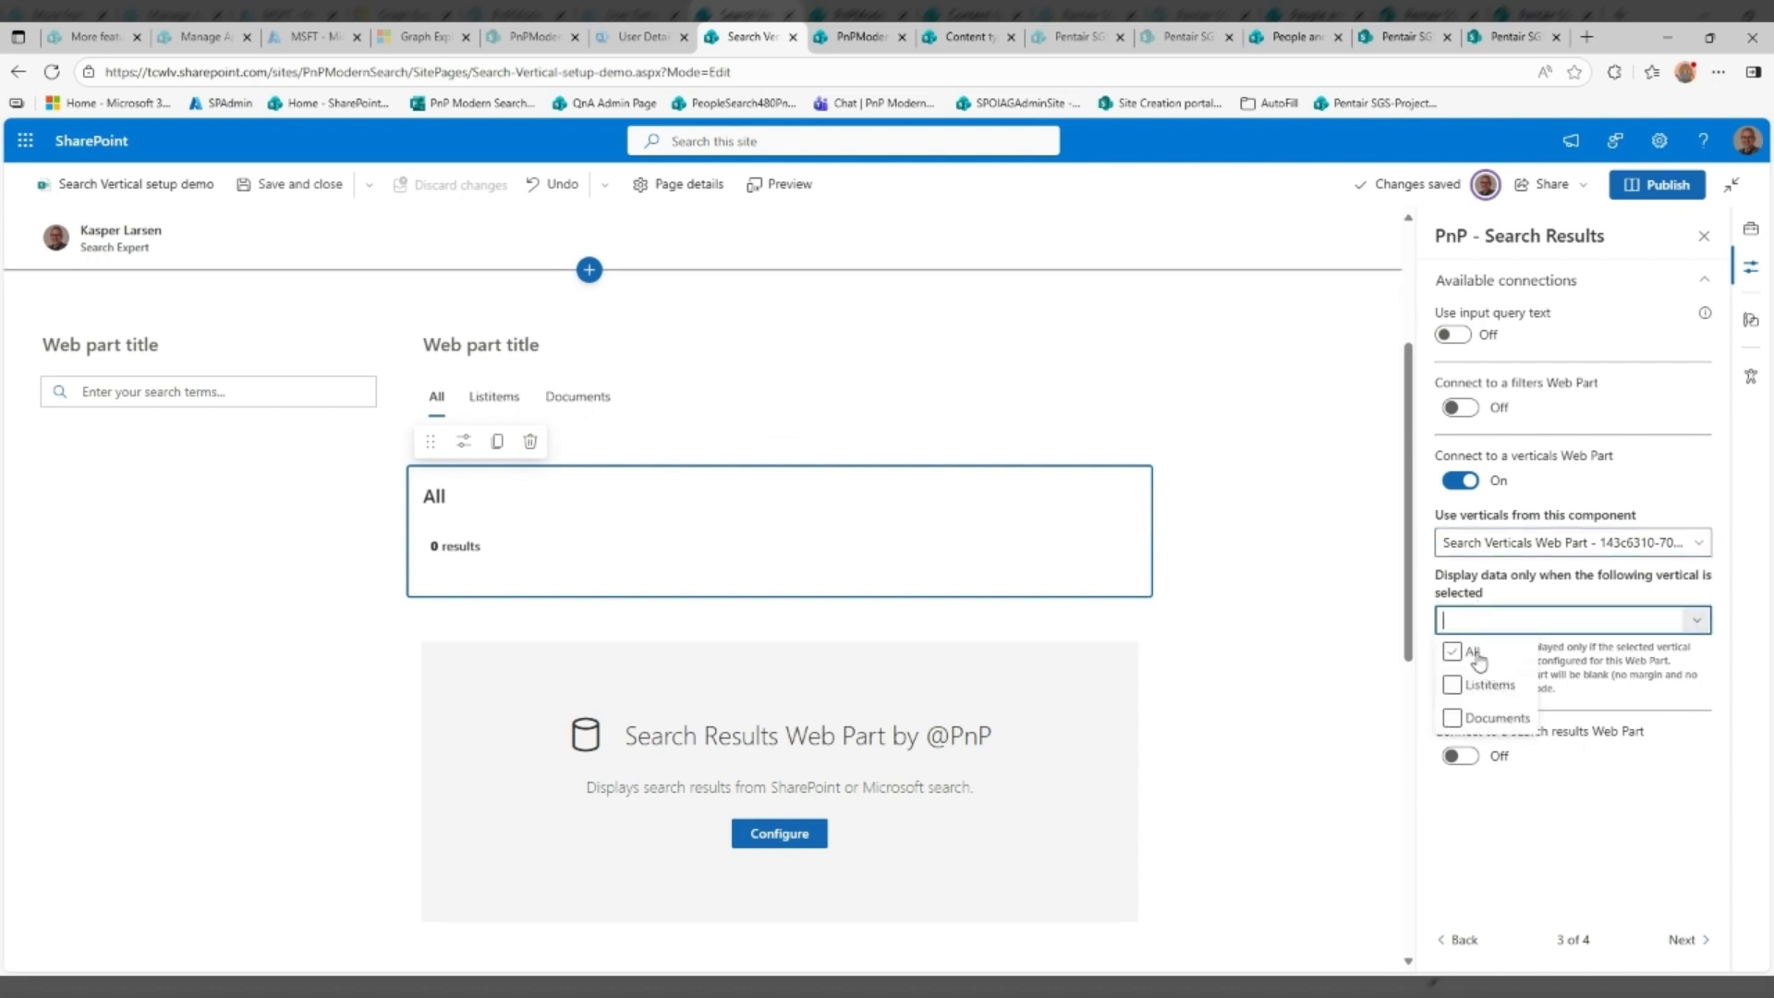
{"action": "left_click", "coordinate": [1473, 654]}
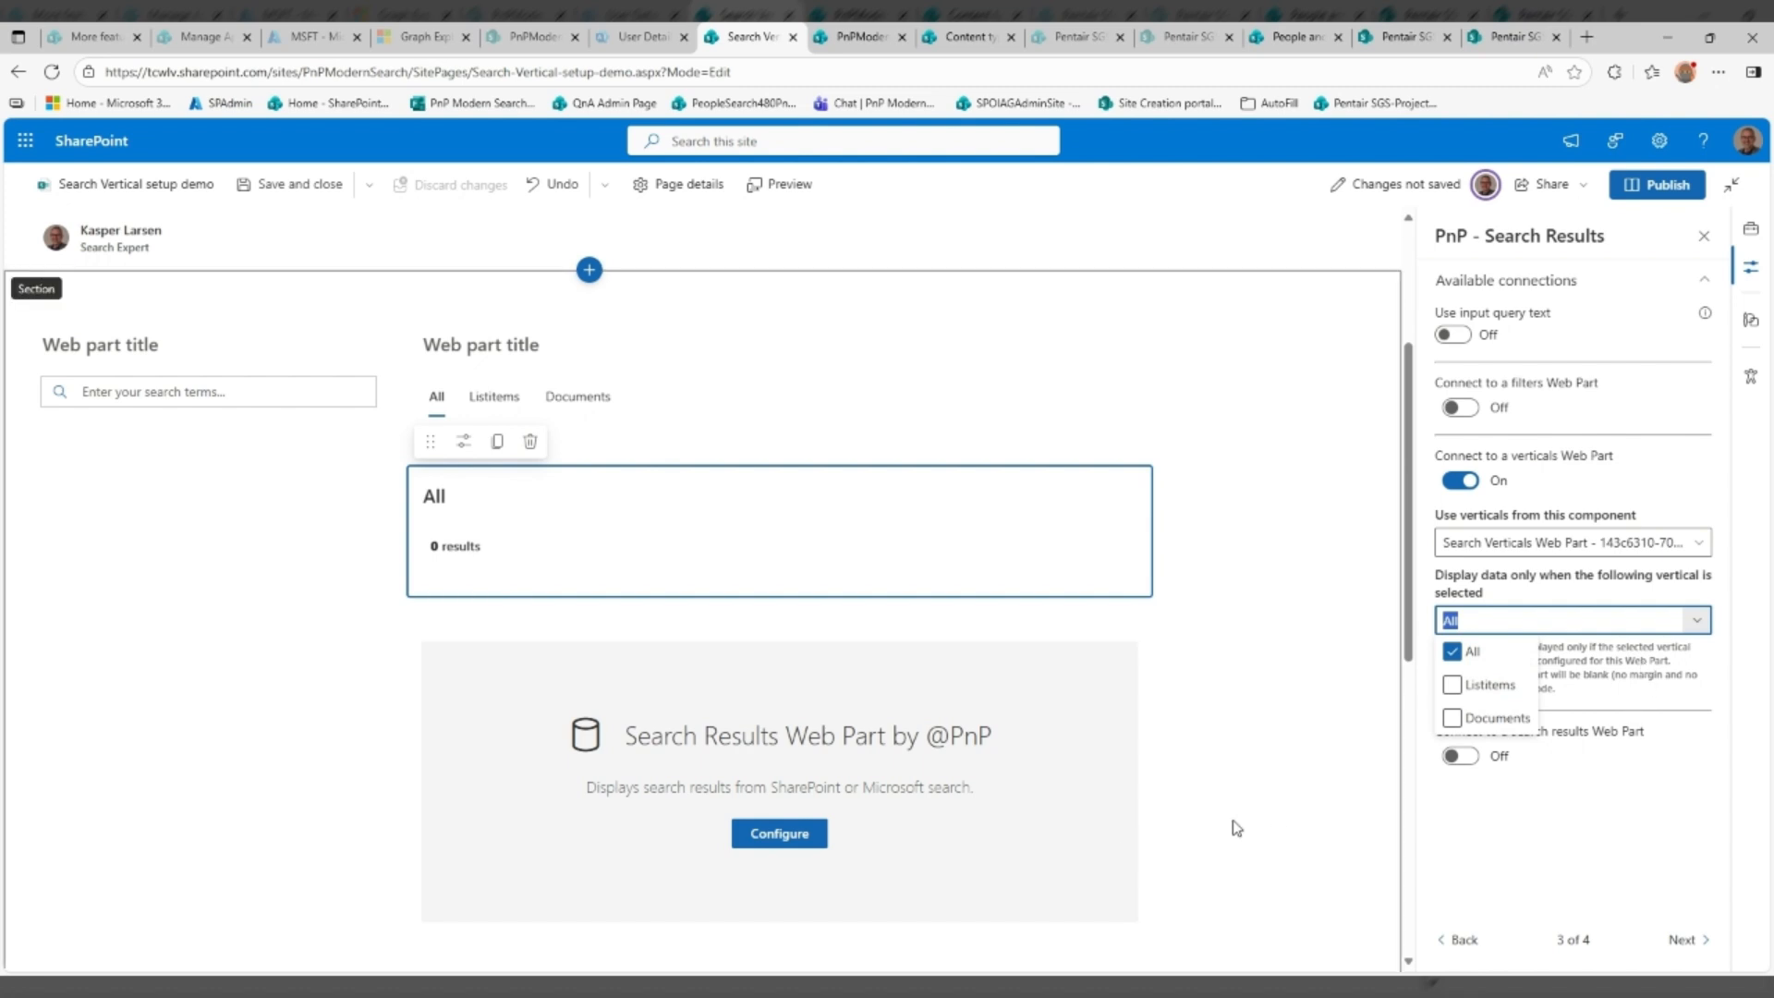
{"action": "left_click", "coordinate": [1343, 804]}
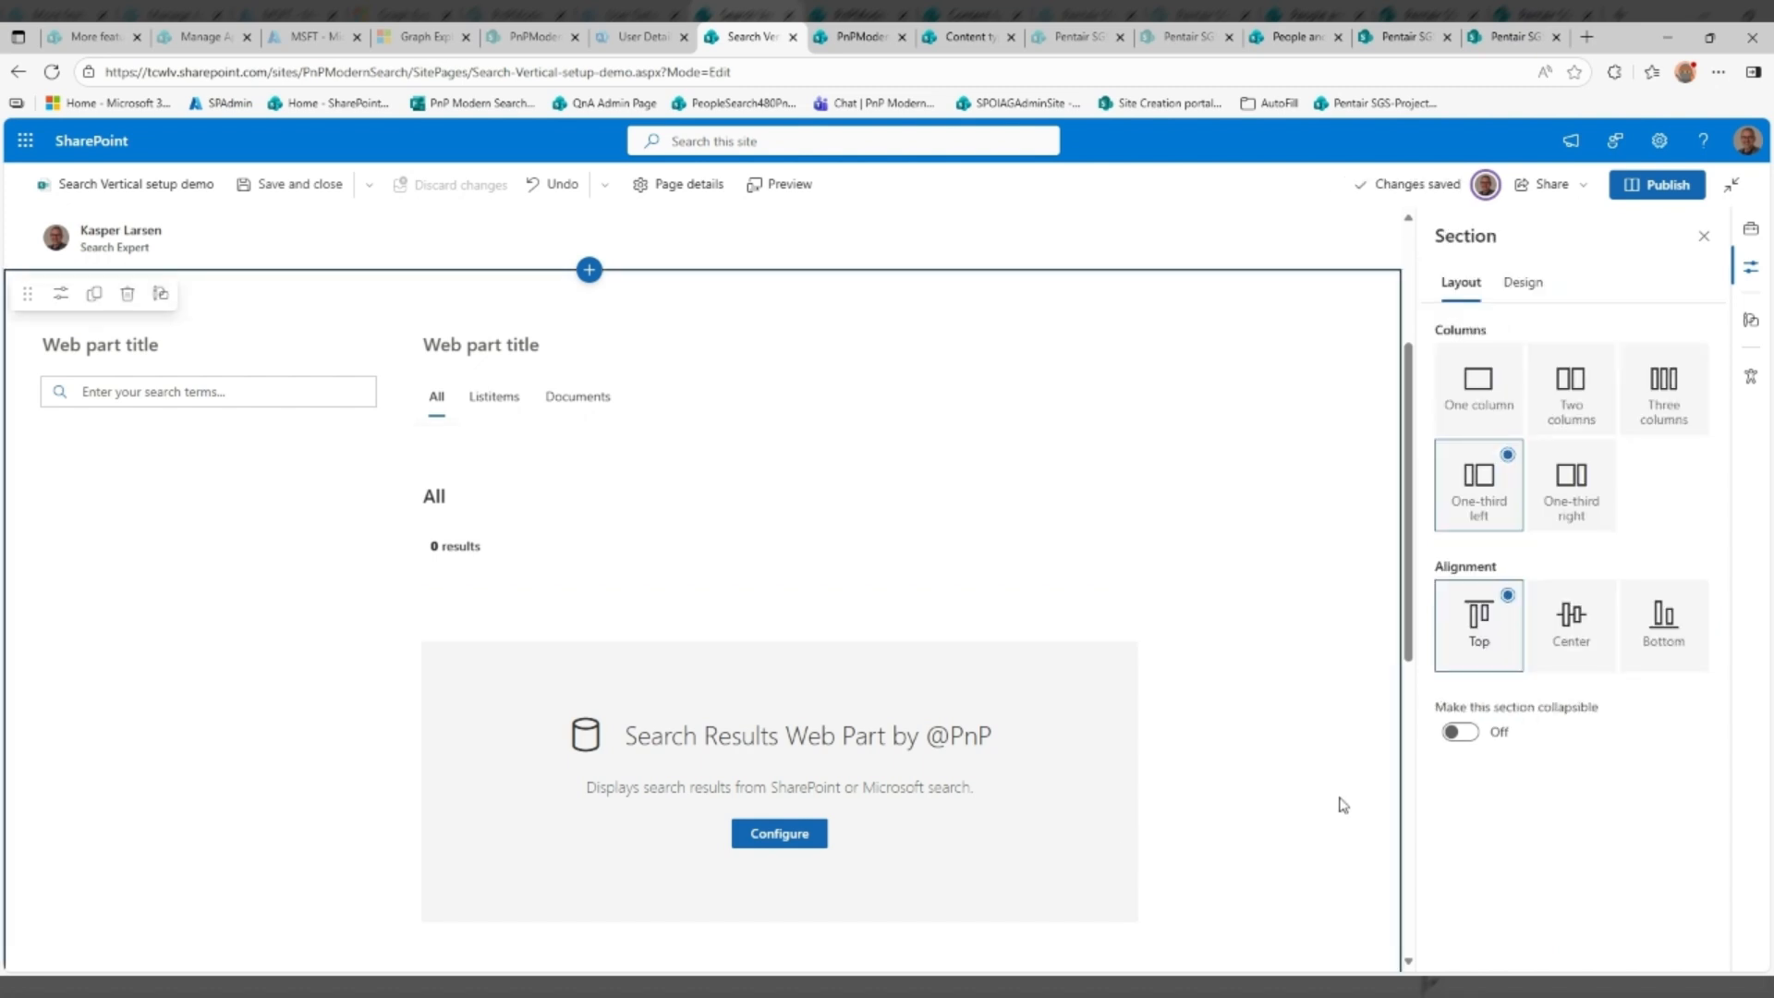
{"action": "left_click", "coordinate": [1030, 743]}
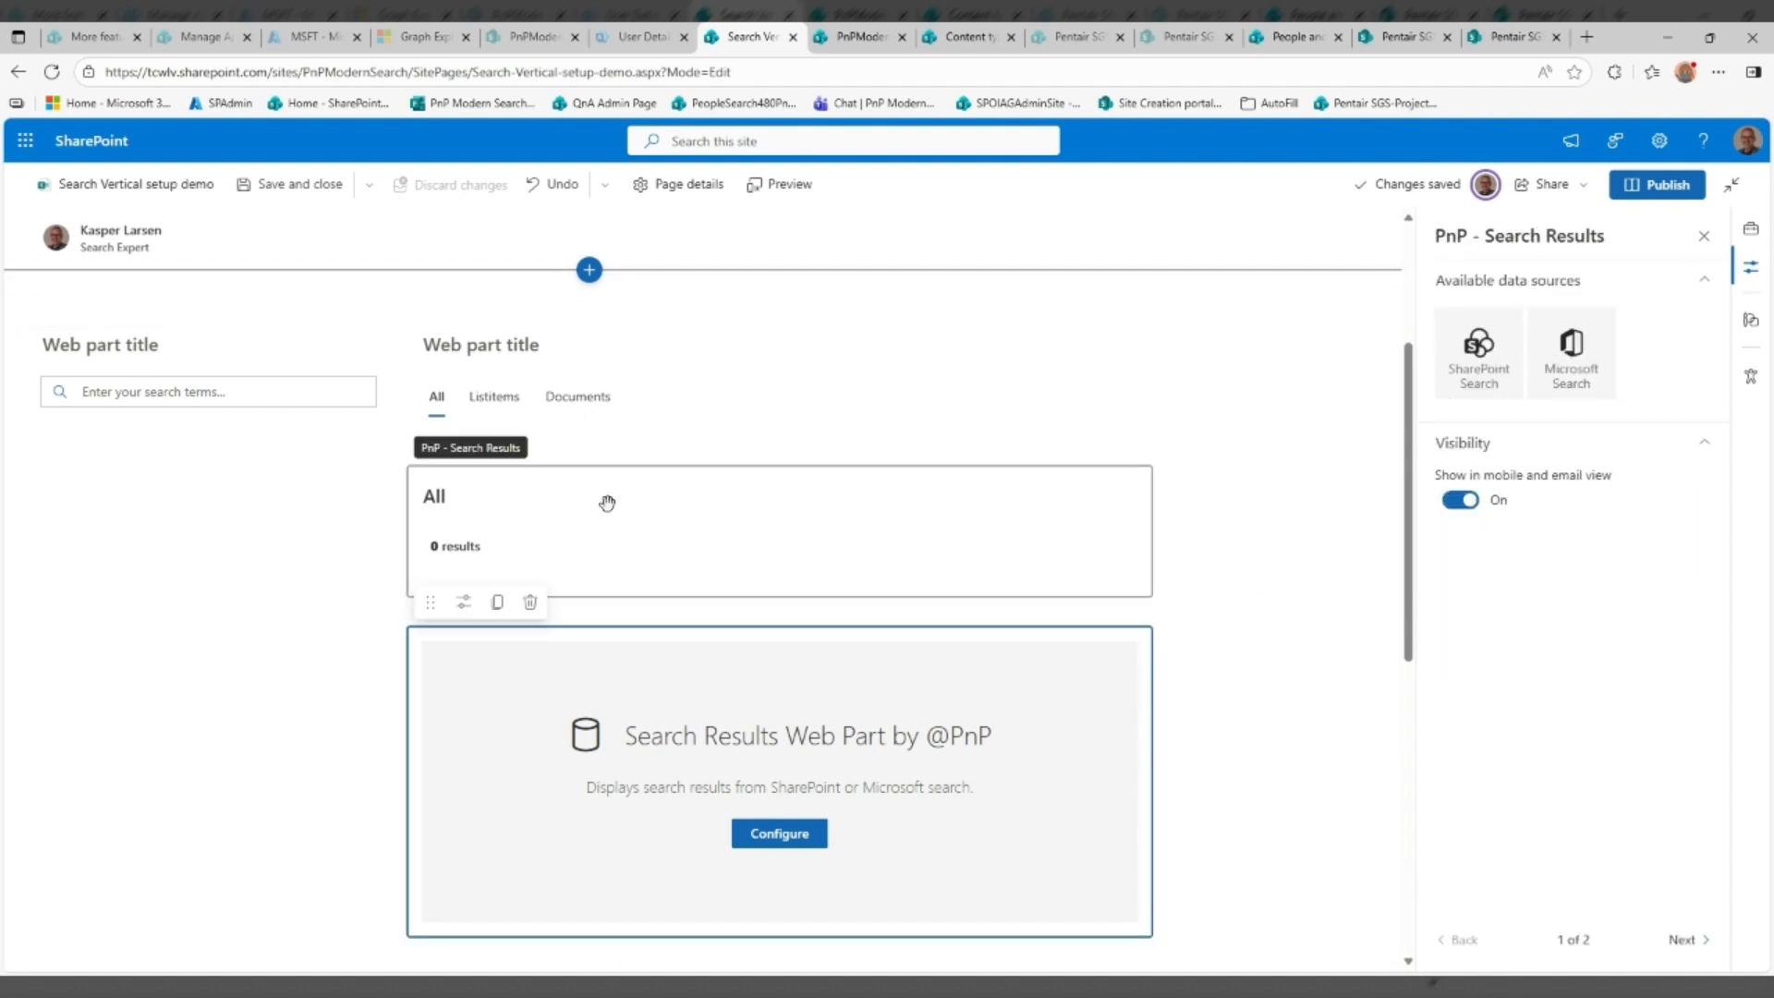
{"action": "left_click", "coordinate": [541, 547]}
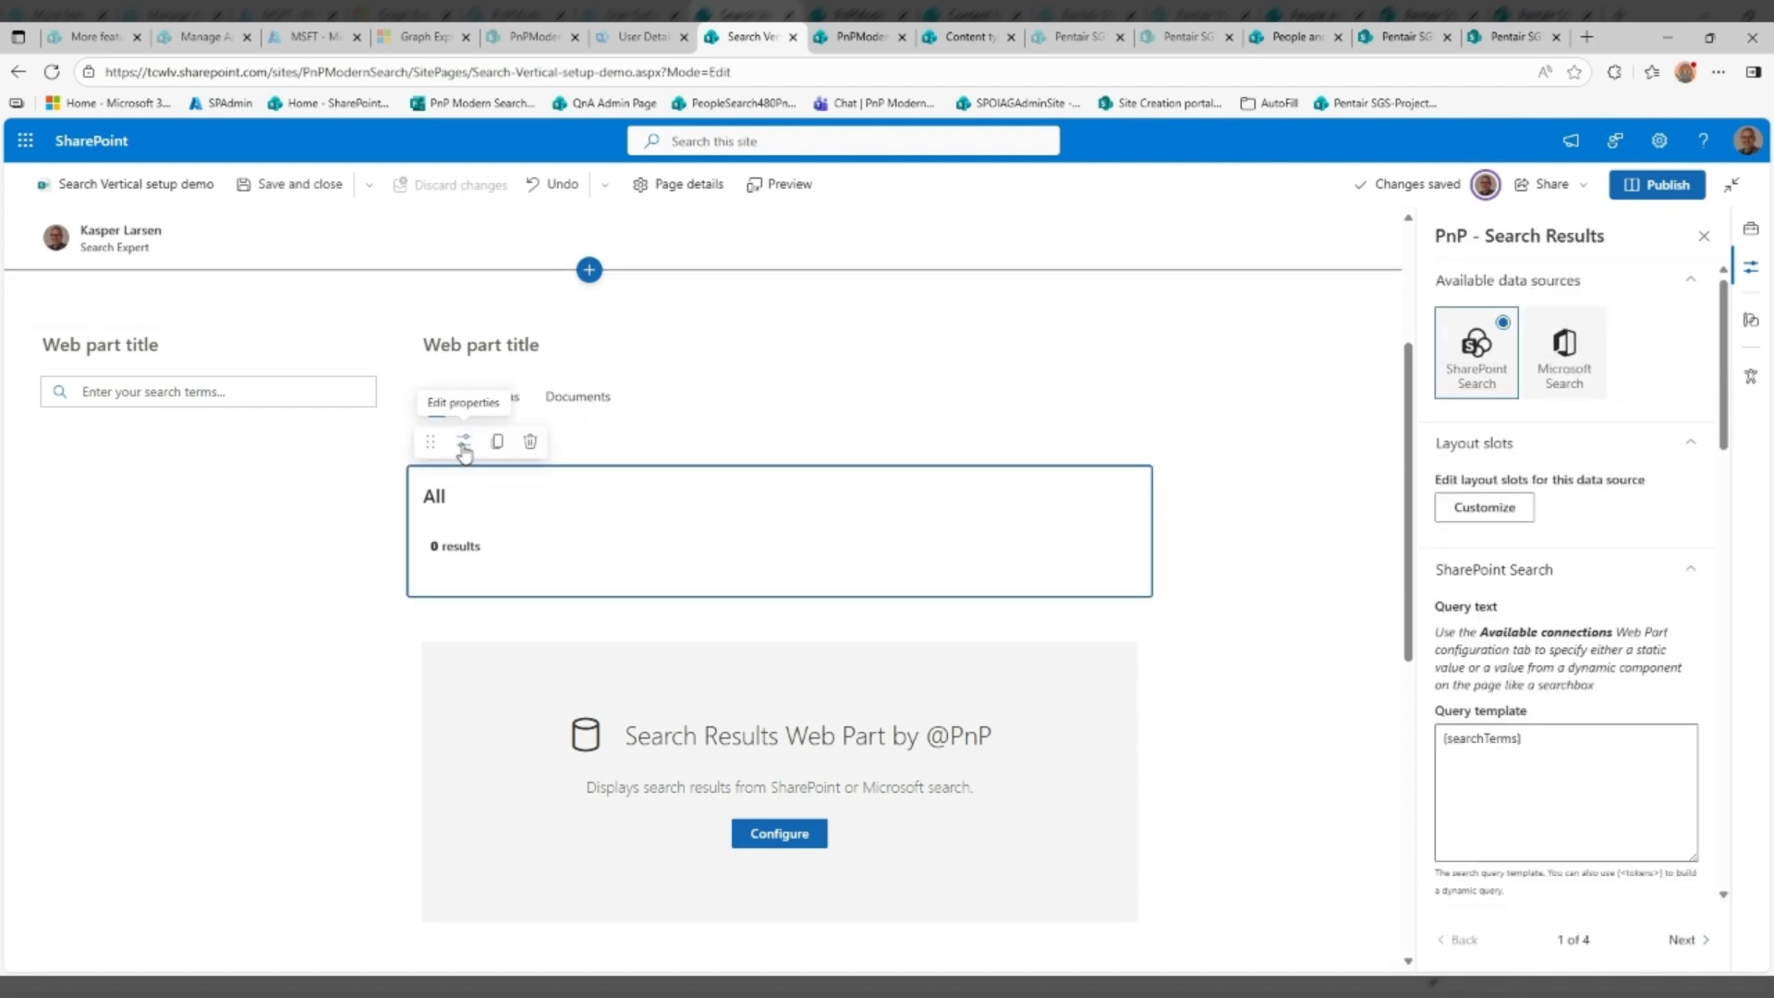
{"action": "left_click", "coordinate": [1585, 742]}
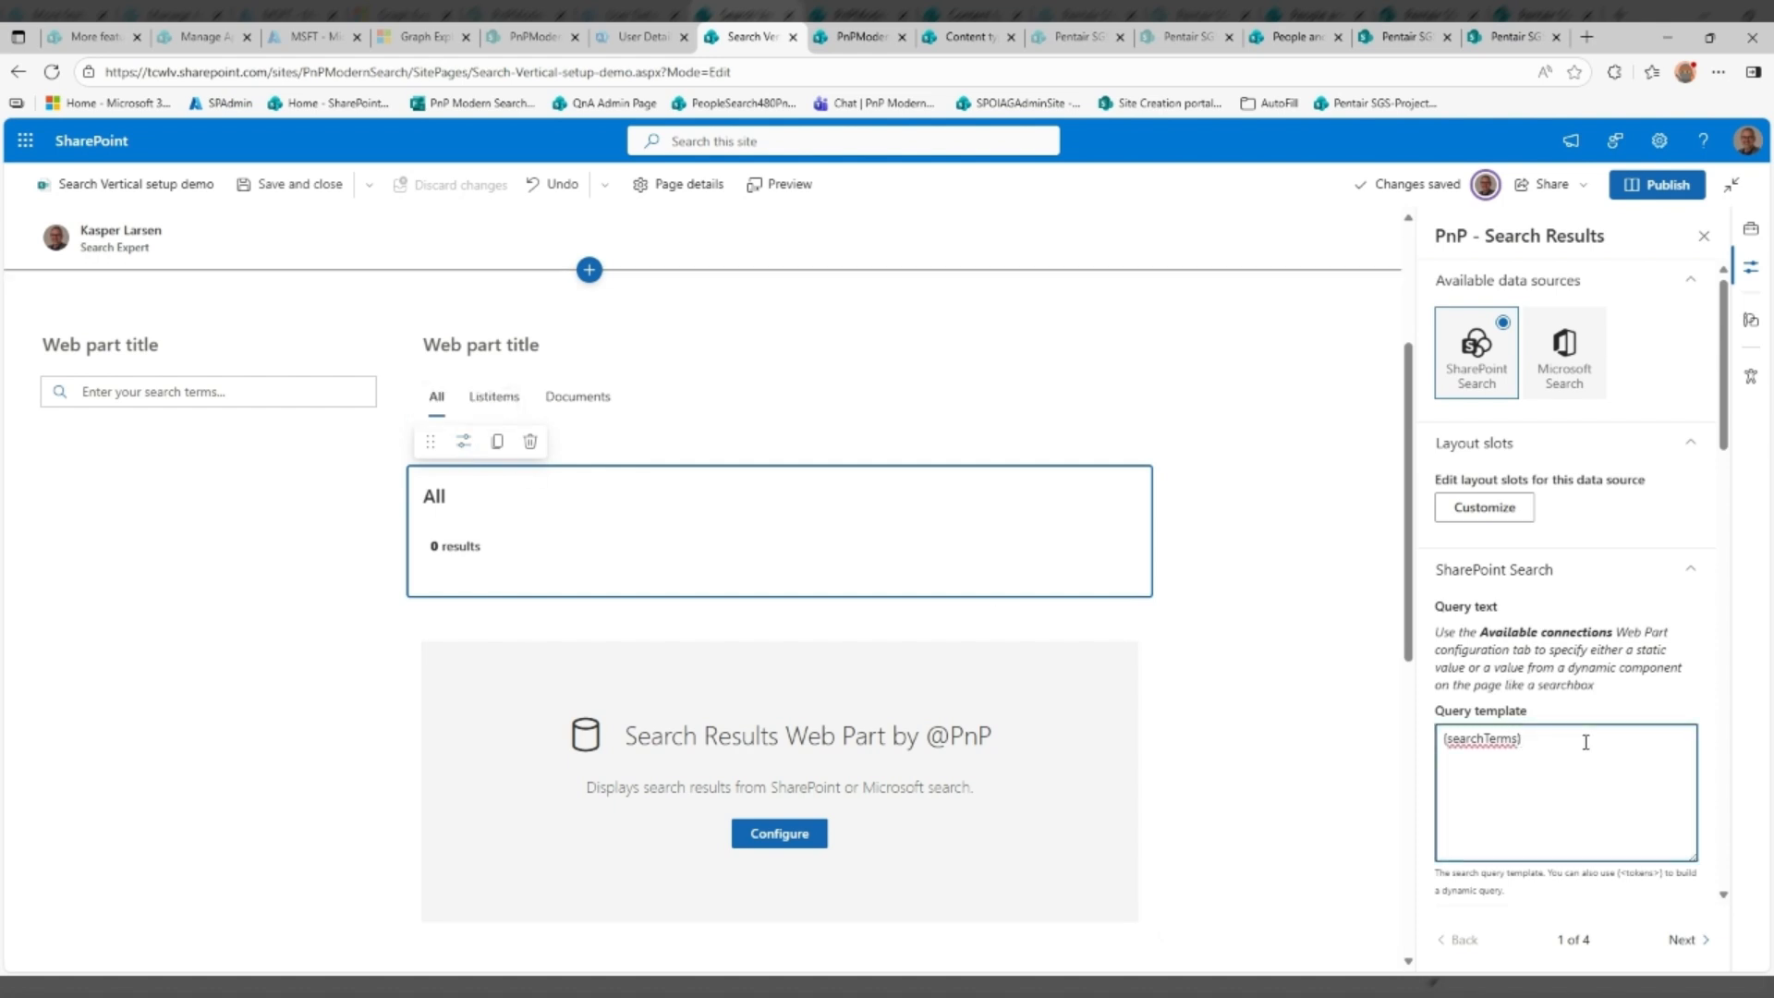
{"action": "key", "text": "alt+Tab"}
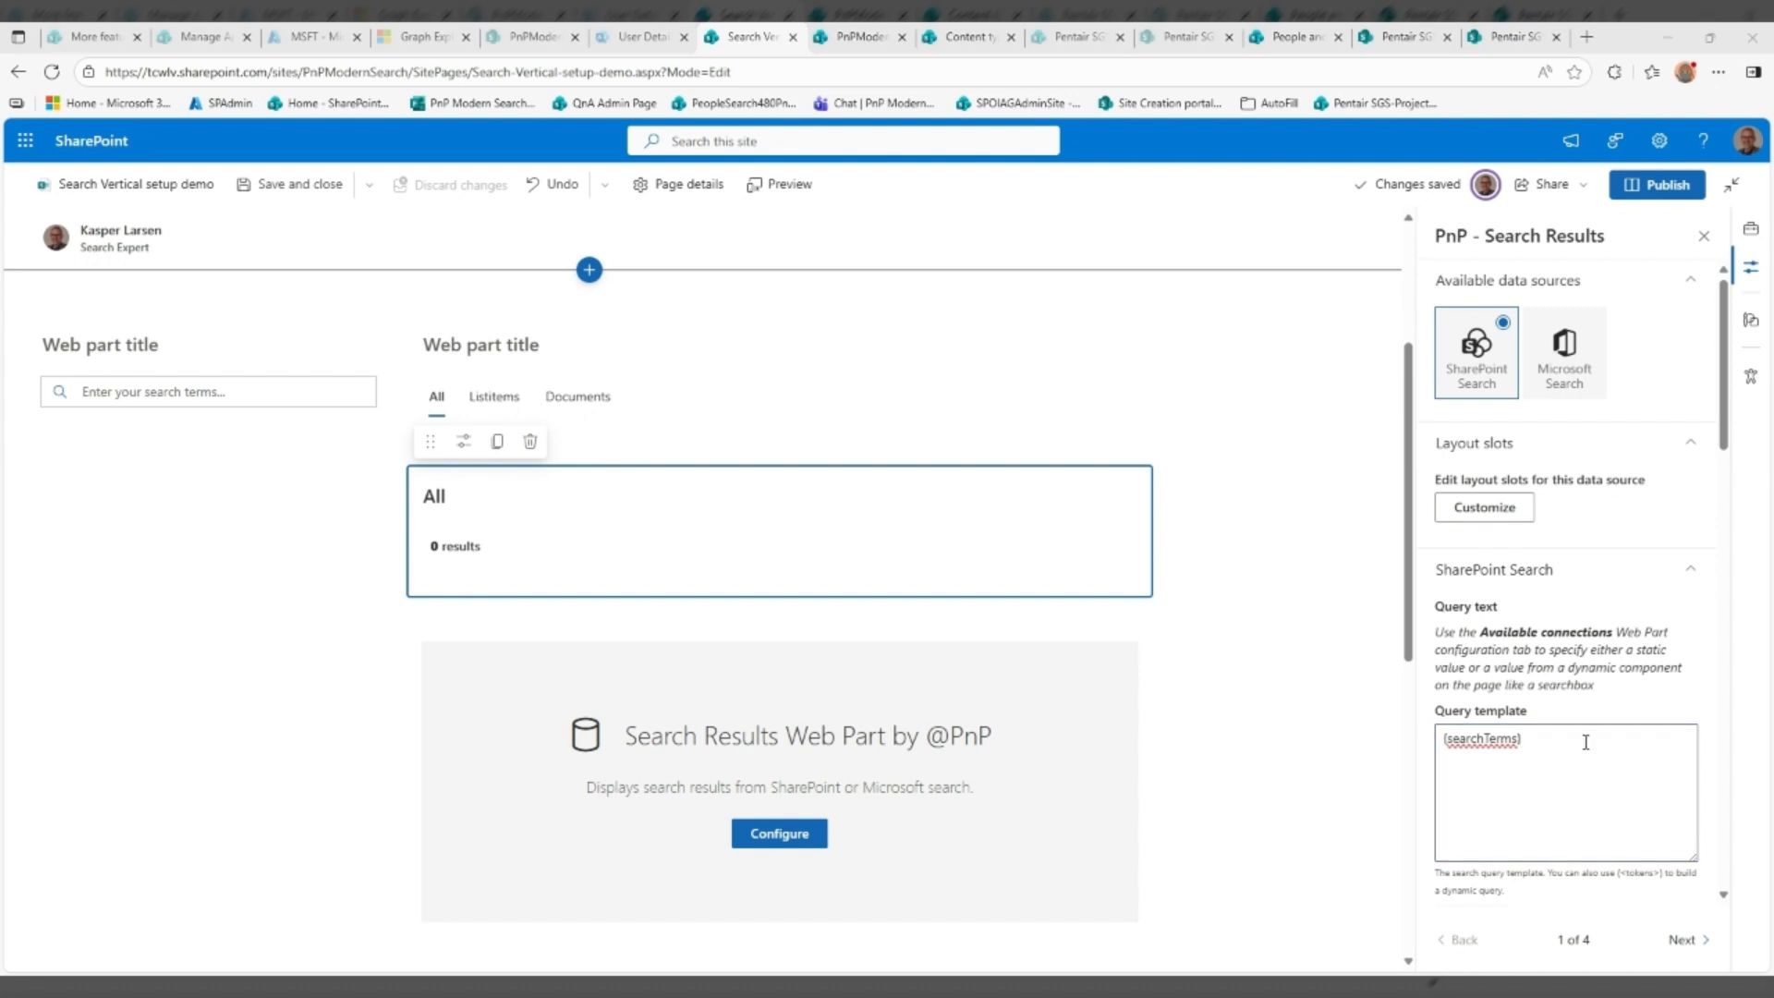
{"action": "left_click", "coordinate": [1586, 742]}
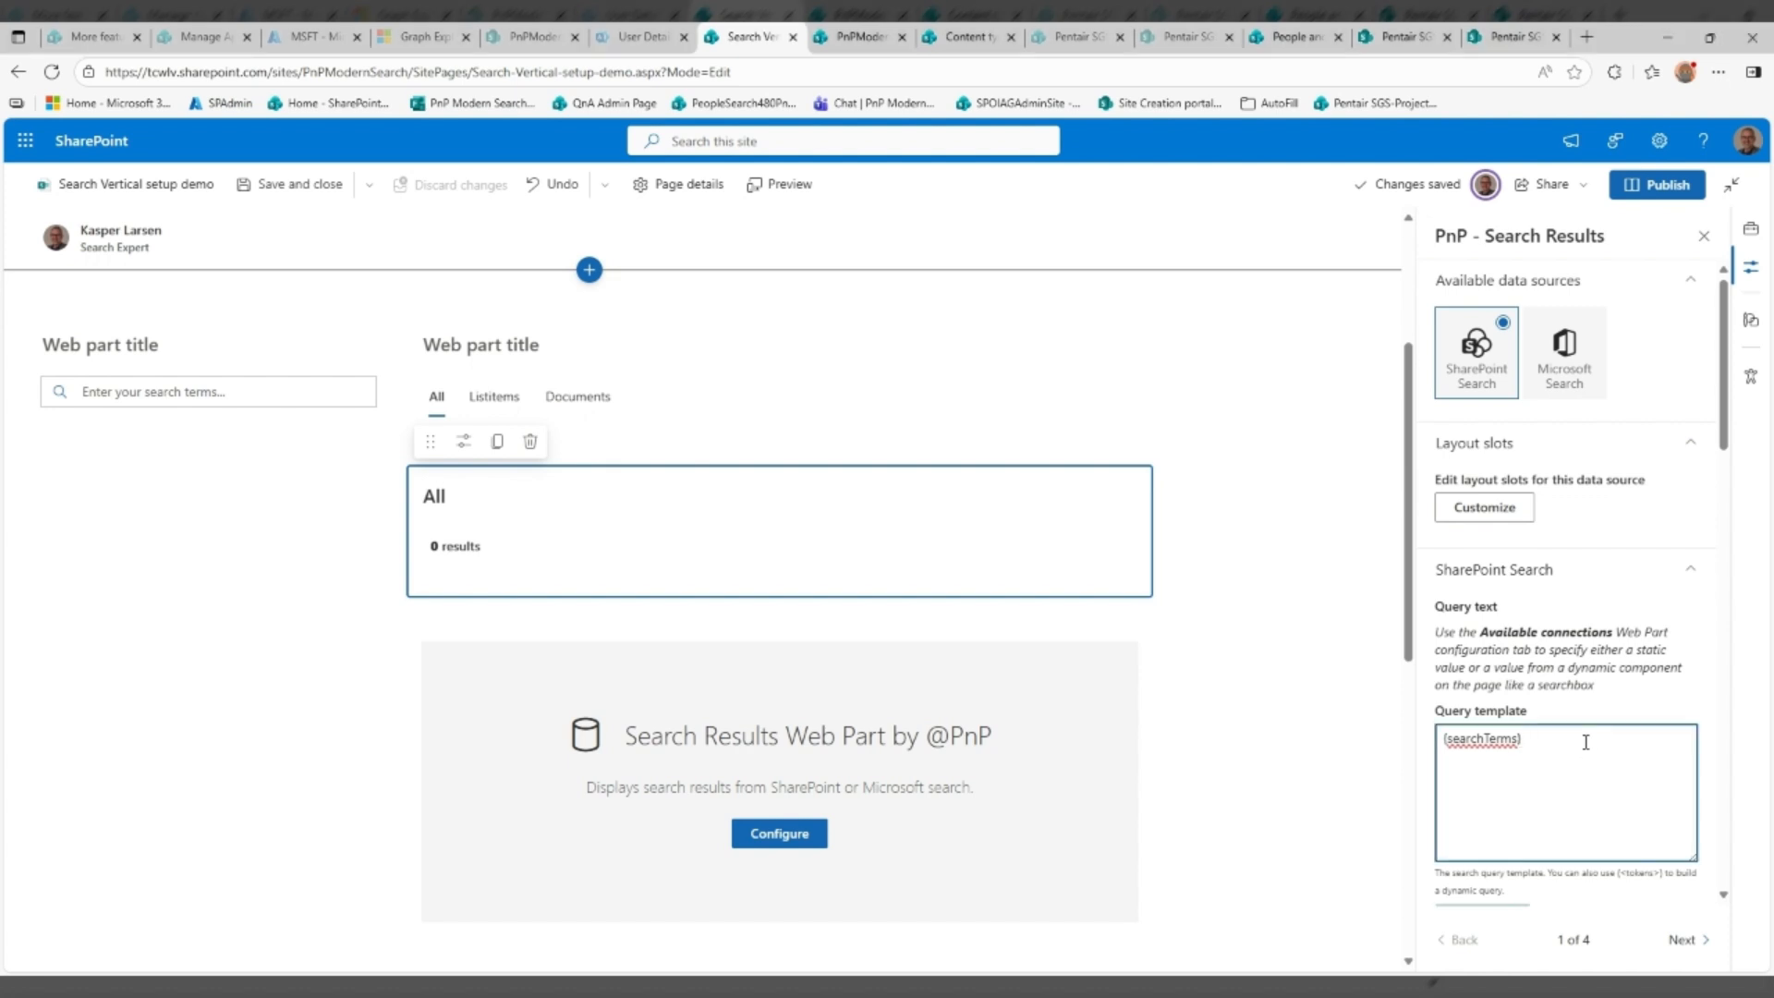
{"action": "type", "text": "Path:"}
{"action": "type", "text": "https://tcwlv.sharepoint.com/sites/PnPModernSearch/SearchableDocuments  https://tcwlv.sharepoint.com/sites/PnPModernSearch/Lists/Datalist%20with%20spaces"}
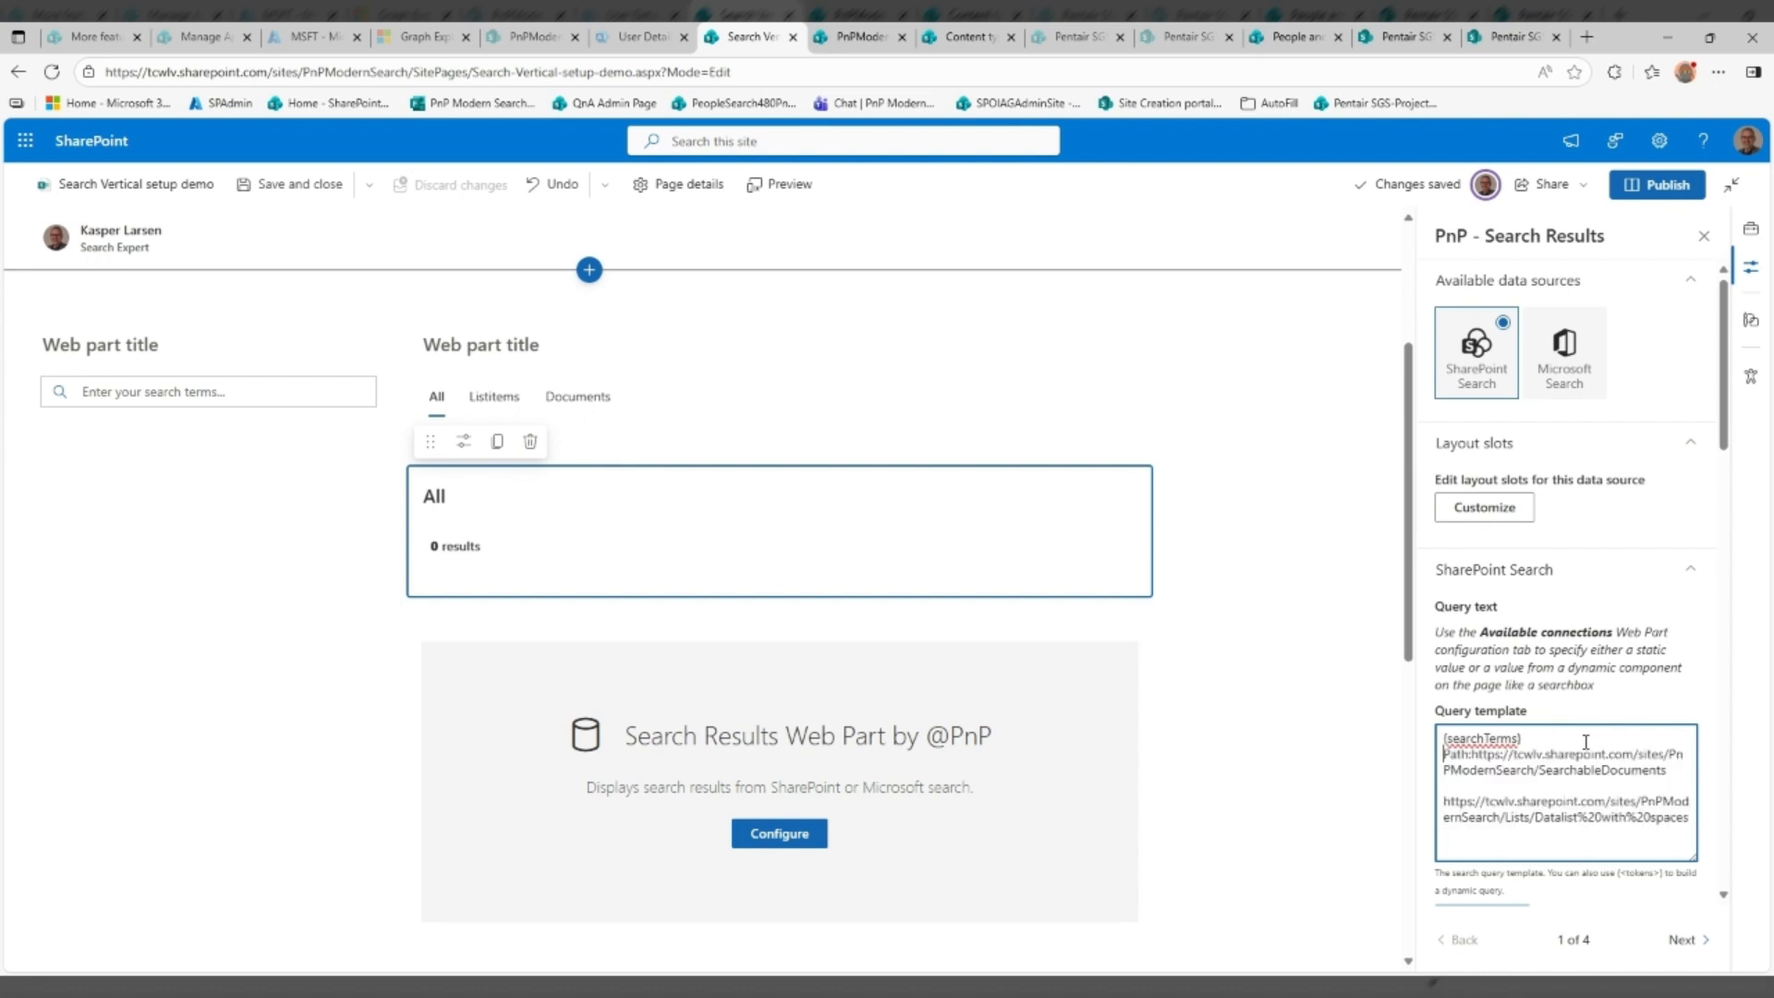
{"action": "type", "text": ":\""}
{"action": "type", "text": "AND Path:\""}
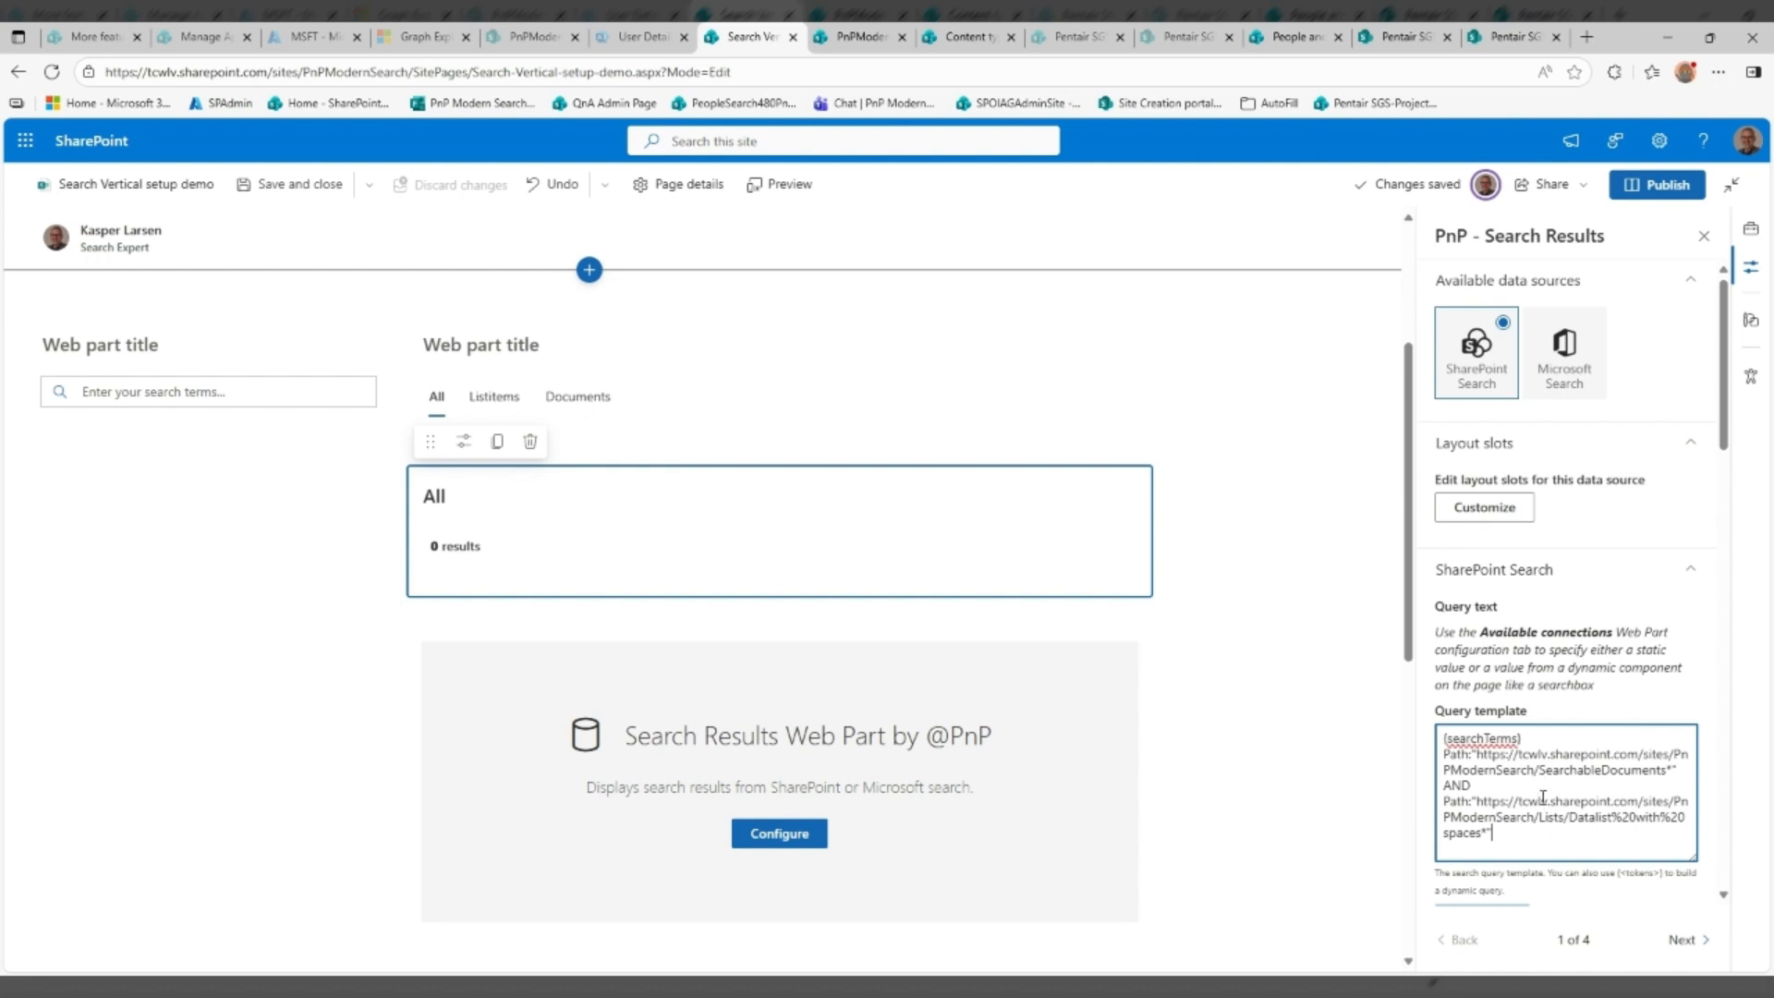
Apply the All web part's extended query template and tidy the spacing right after {searchTerms}
{"action": "scroll", "coordinate": [1587, 775], "scroll_direction": "down", "scroll_amount": 2}
{"action": "left_click", "coordinate": [1506, 733]}
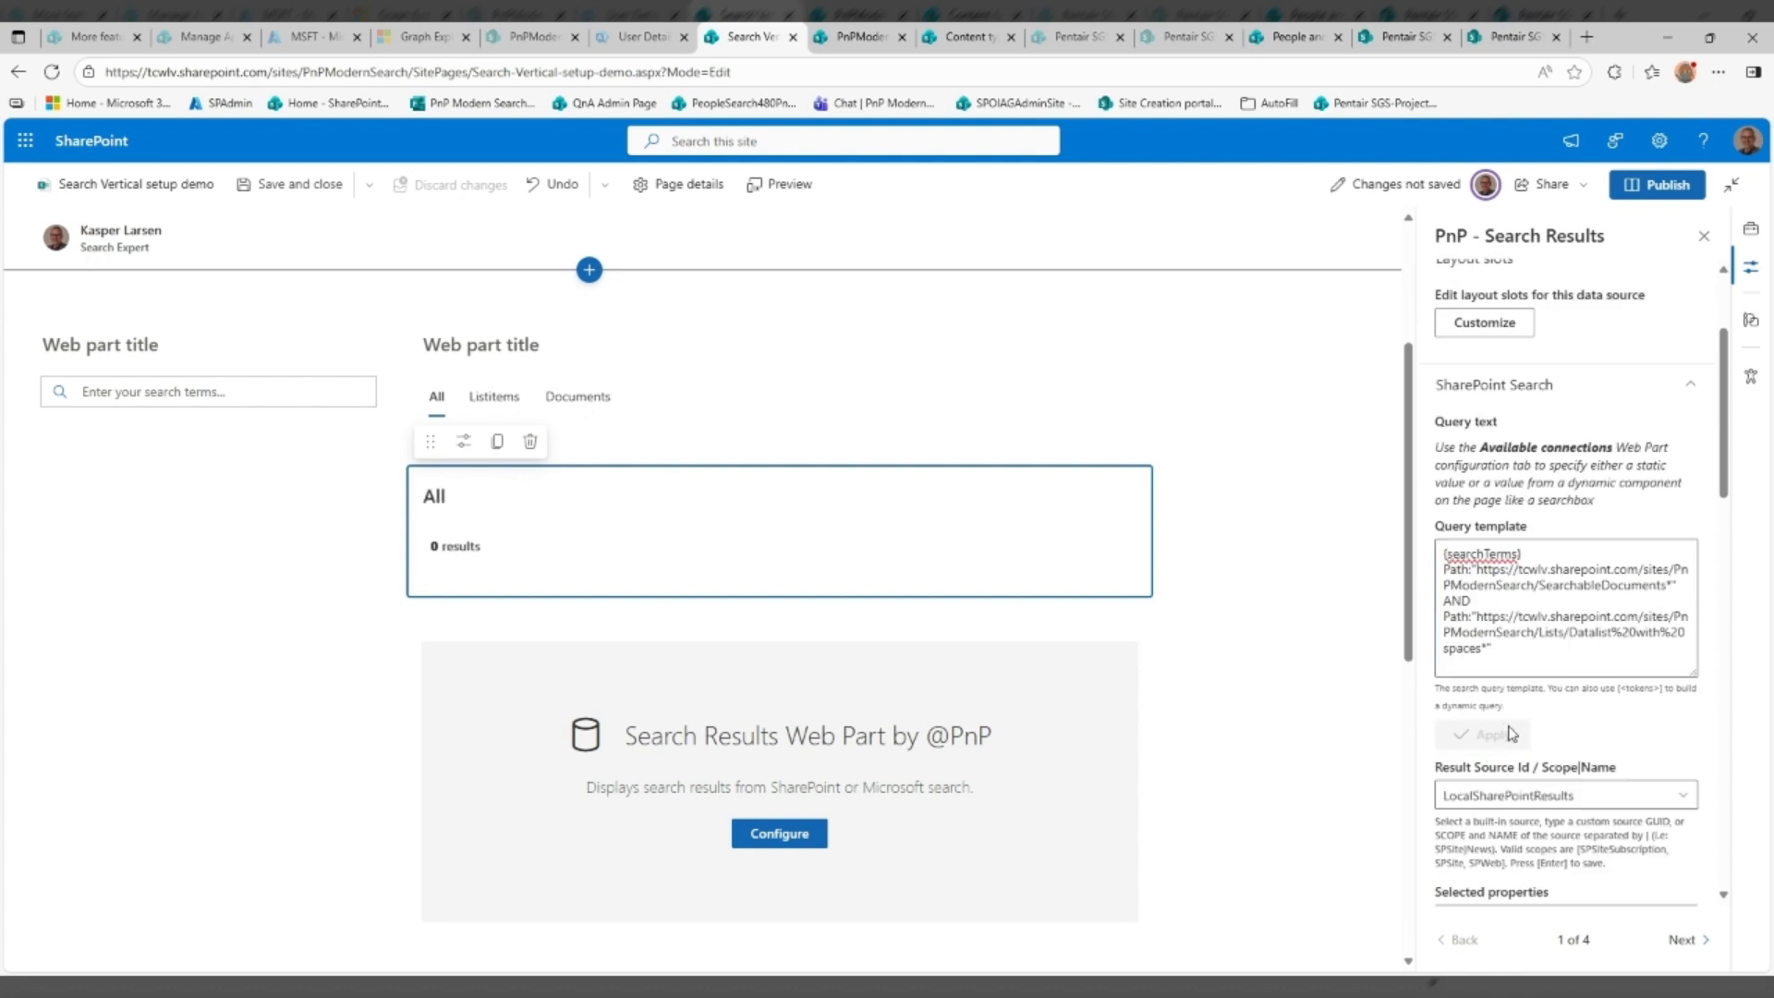
{"action": "left_click", "coordinate": [1590, 559]}
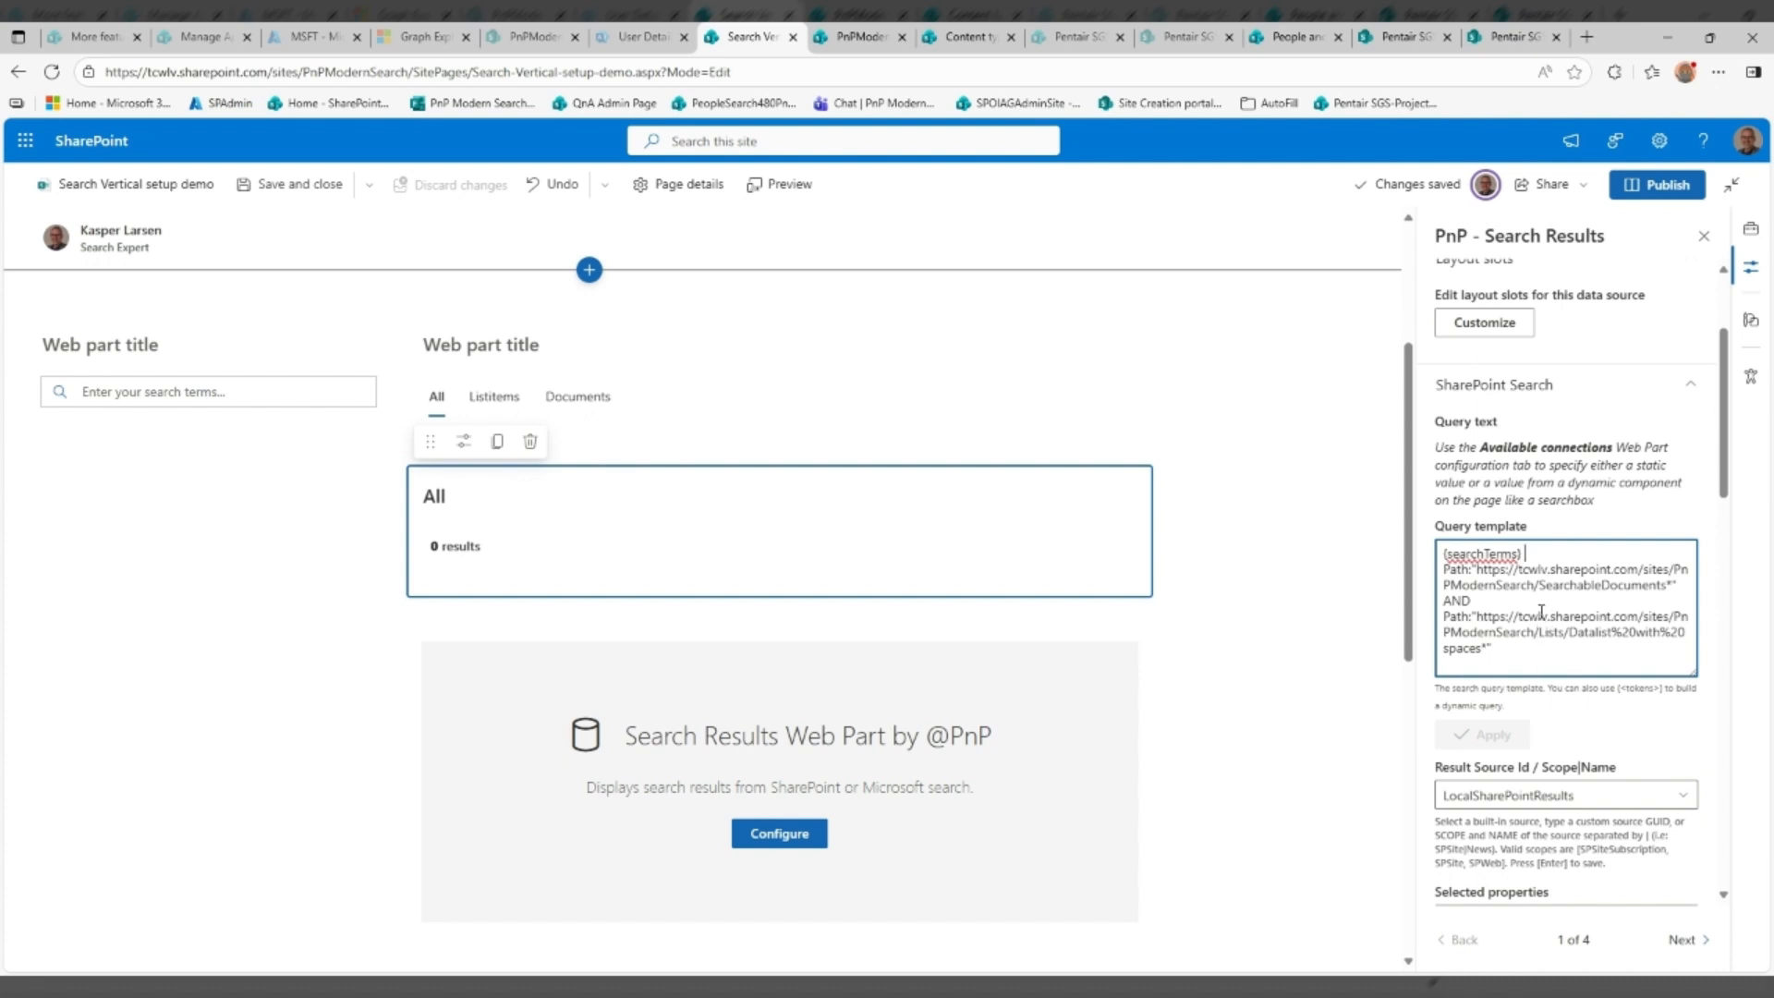
{"action": "key", "text": "Delete"}
Enable input query text on the All web part as a dynamic value from the PnP - Search Box's Search query
{"action": "left_click", "coordinate": [1680, 943]}
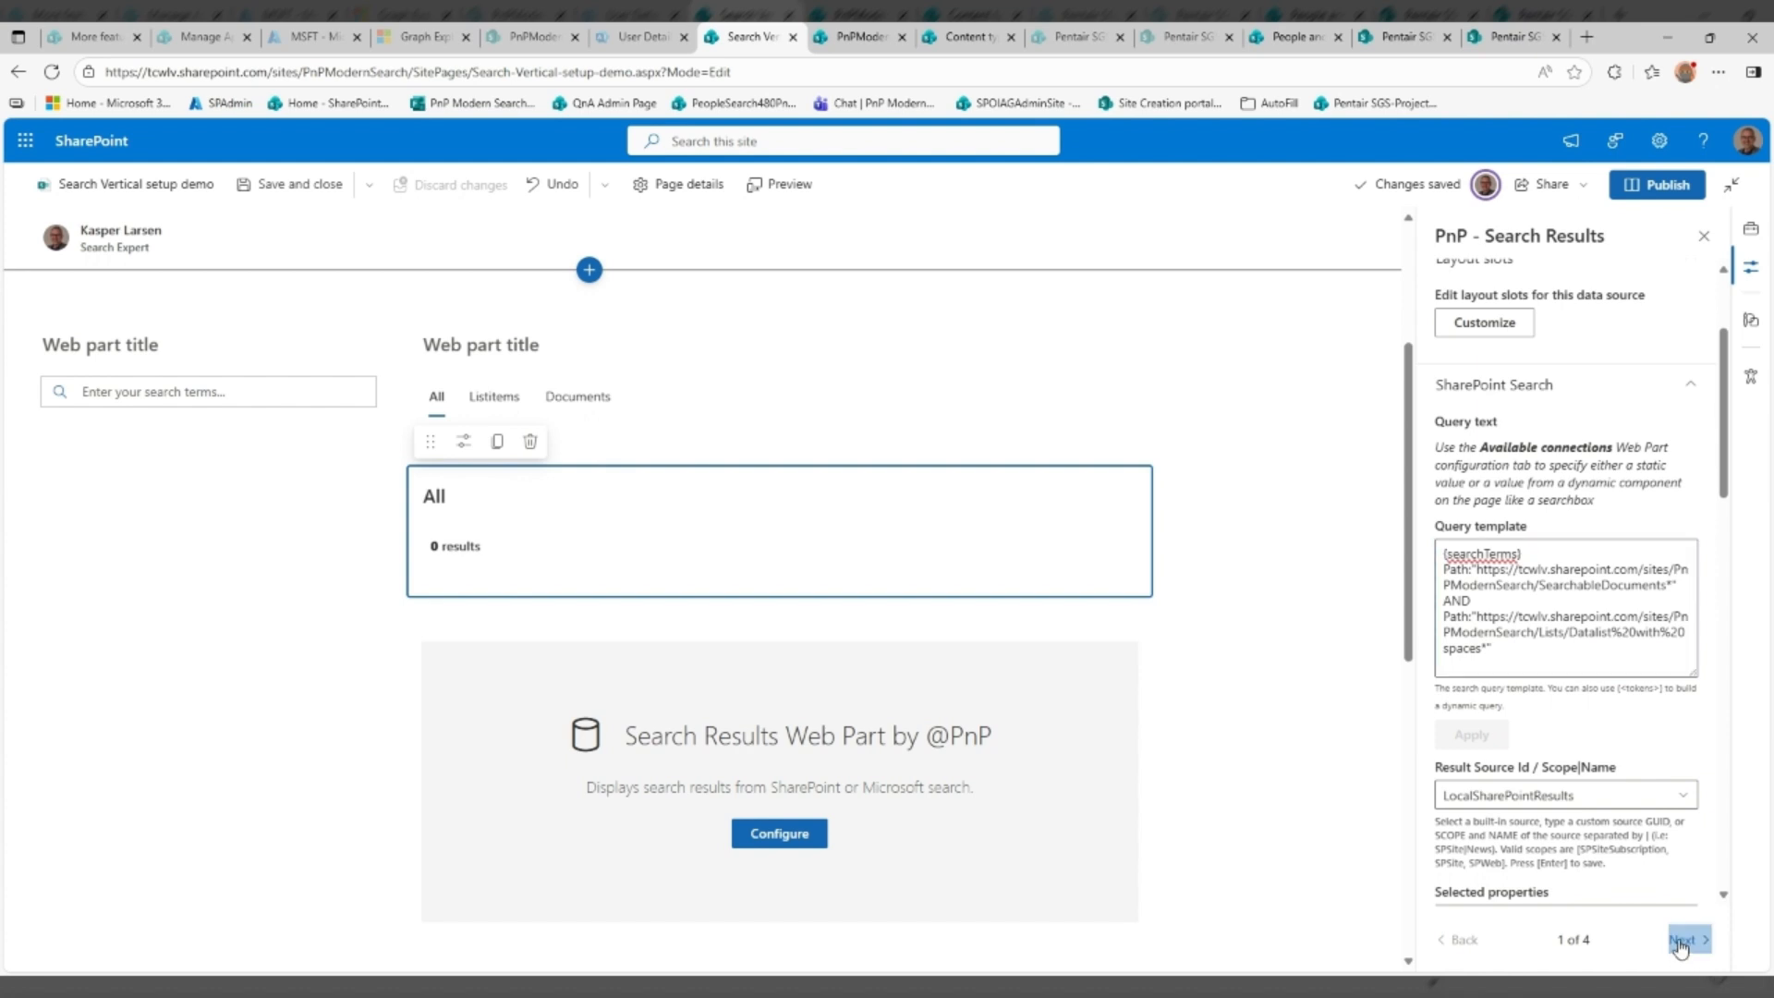
{"action": "left_click", "coordinate": [1680, 943]}
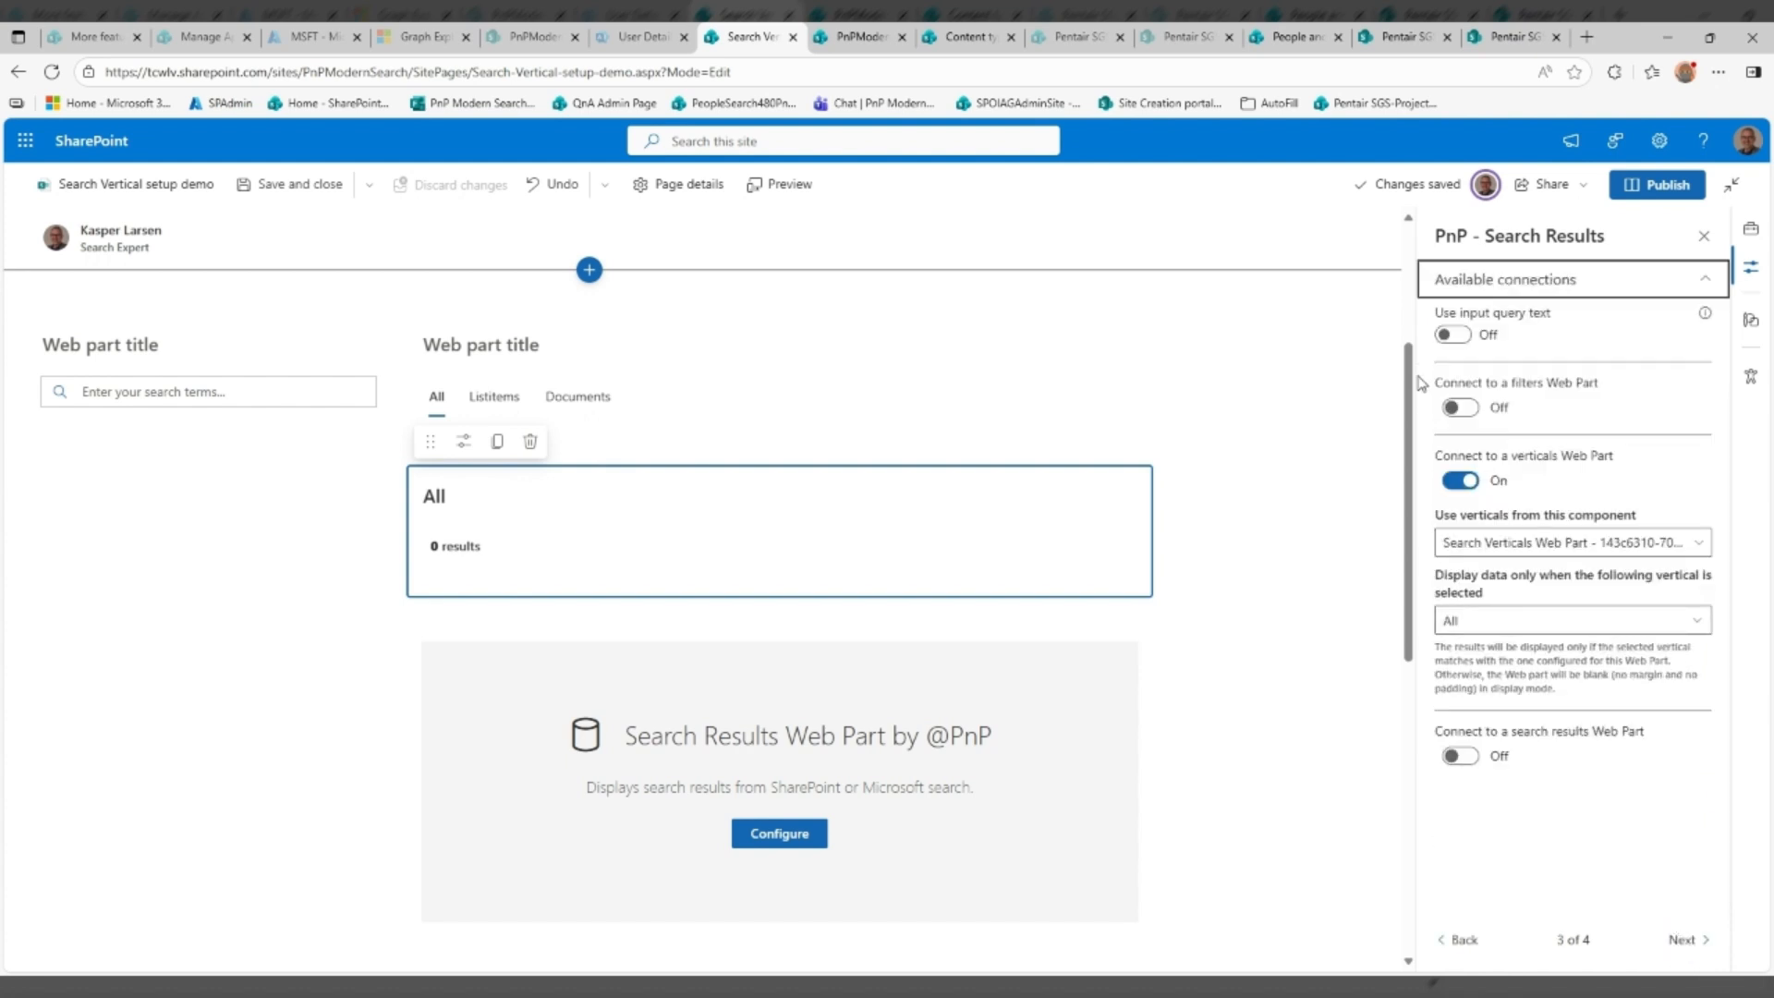
{"action": "left_click", "coordinate": [1458, 336]}
{"action": "left_click", "coordinate": [1451, 399]}
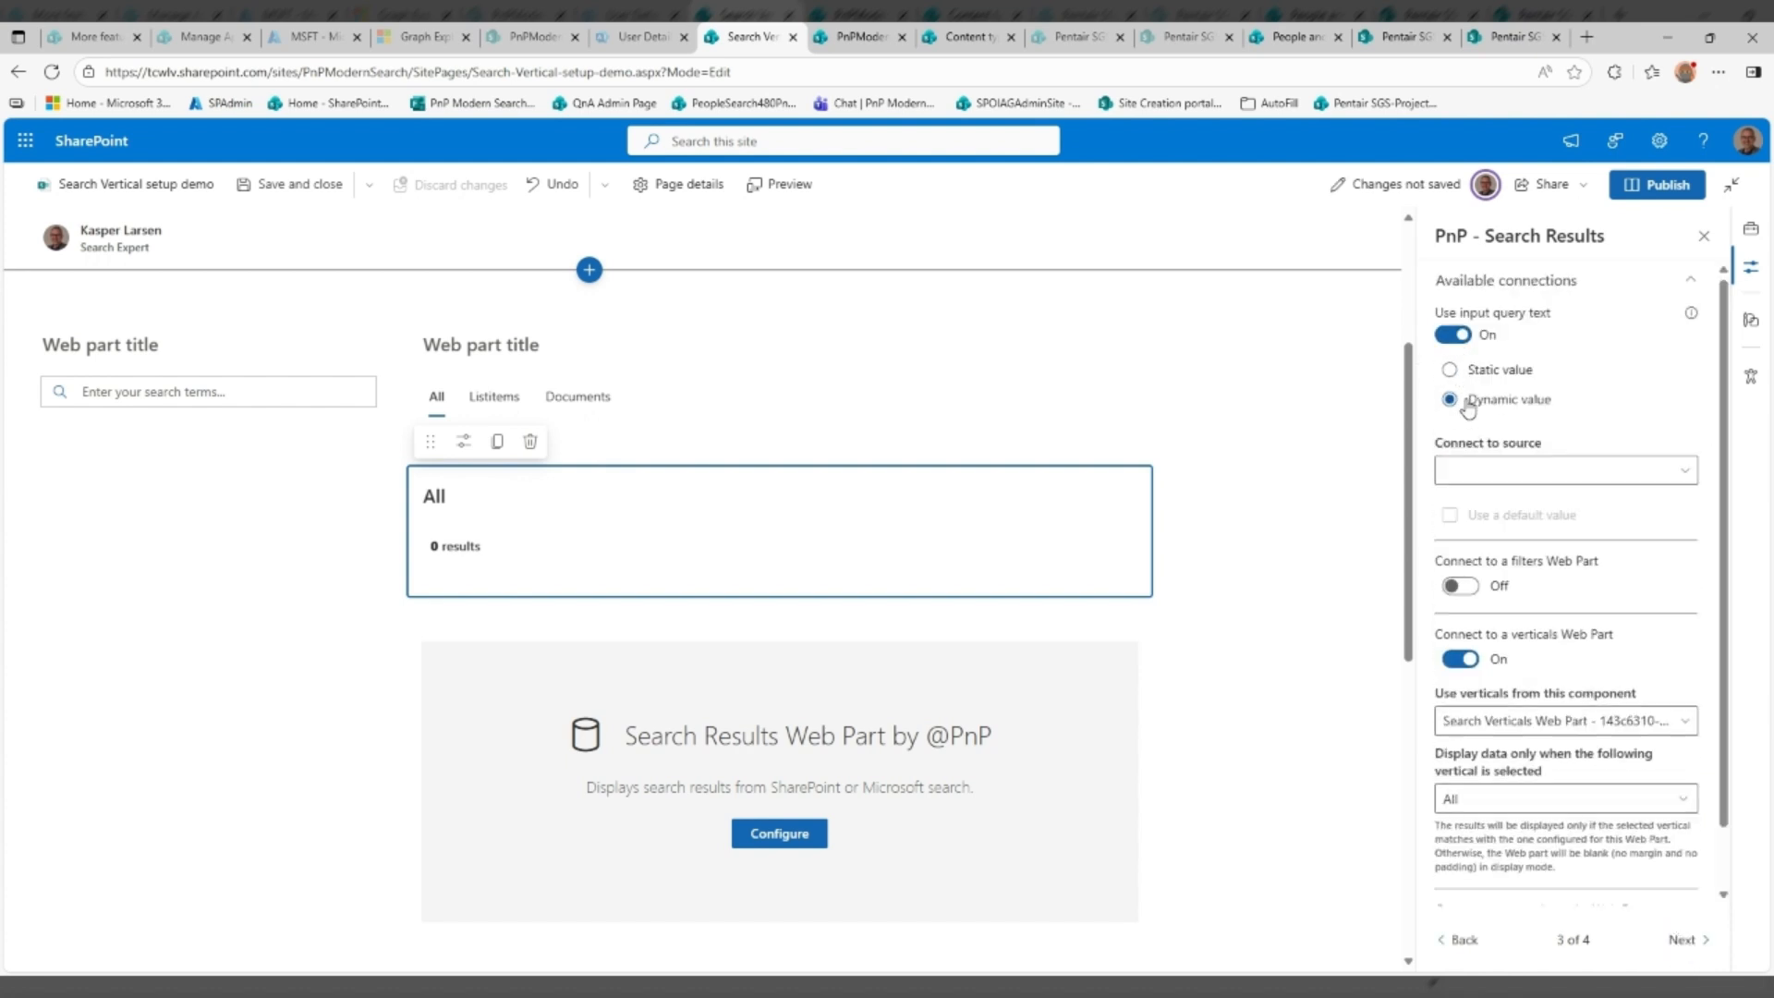
{"action": "left_click", "coordinate": [1491, 473]}
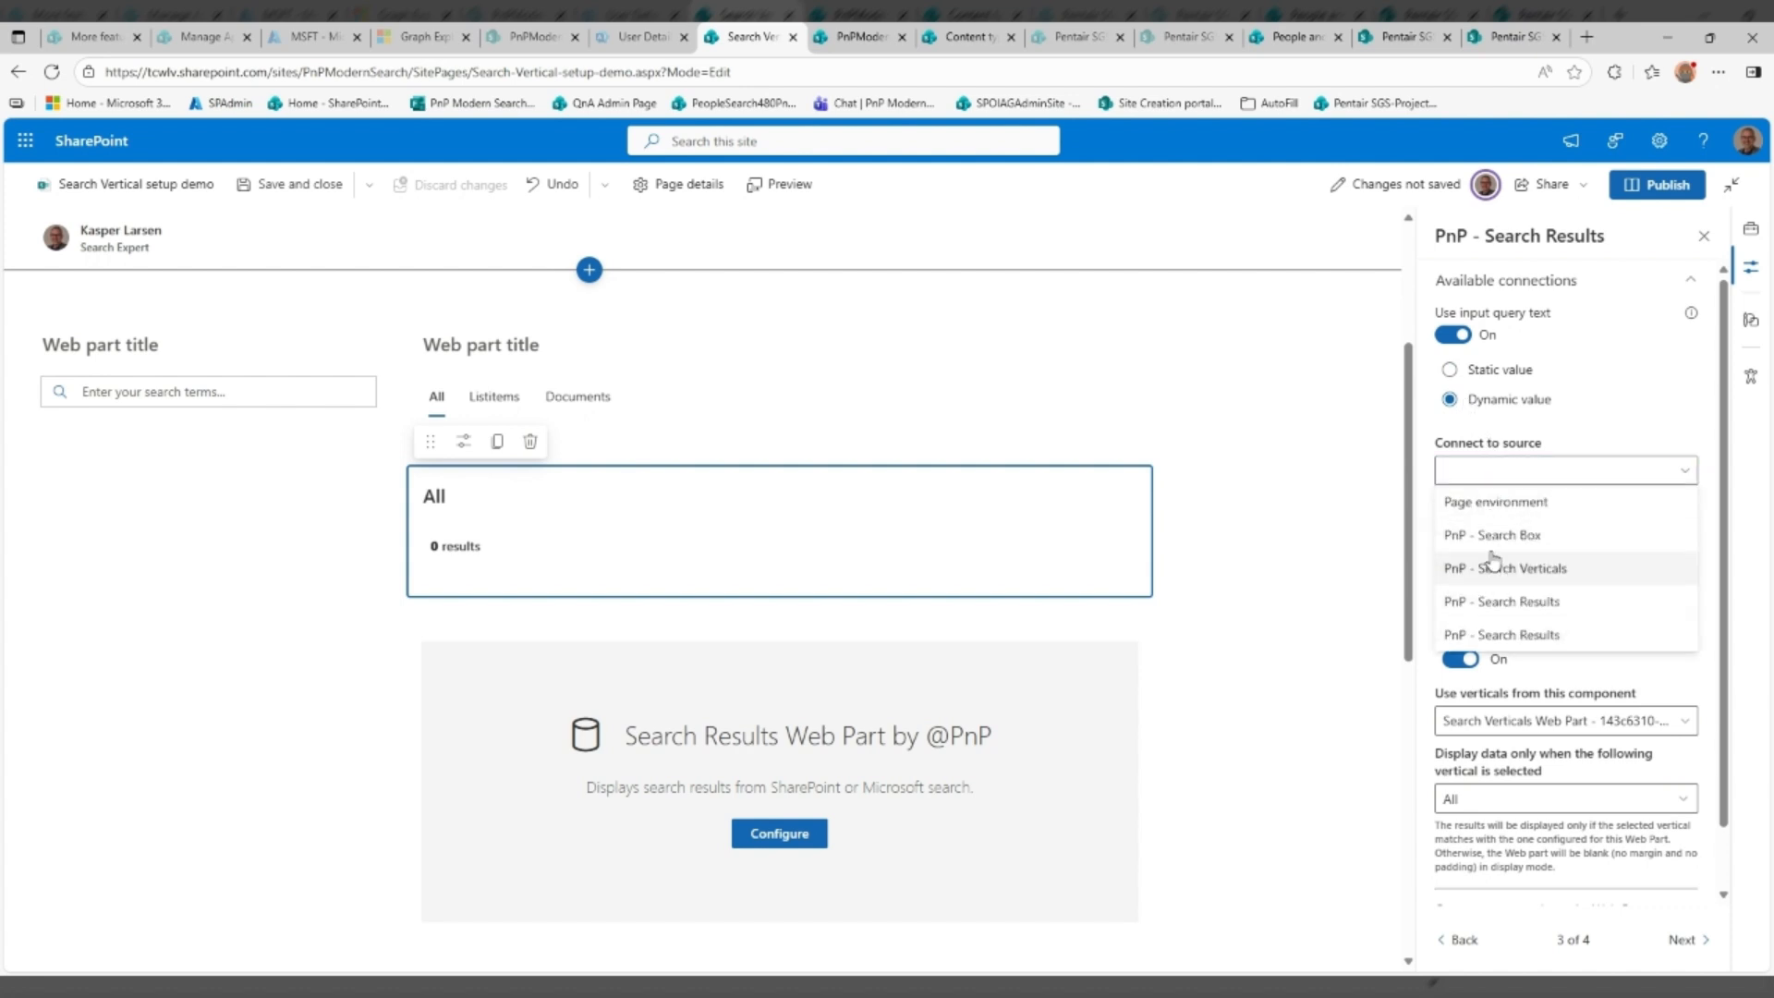
{"action": "left_click", "coordinate": [1502, 531]}
{"action": "left_click", "coordinate": [1509, 531]}
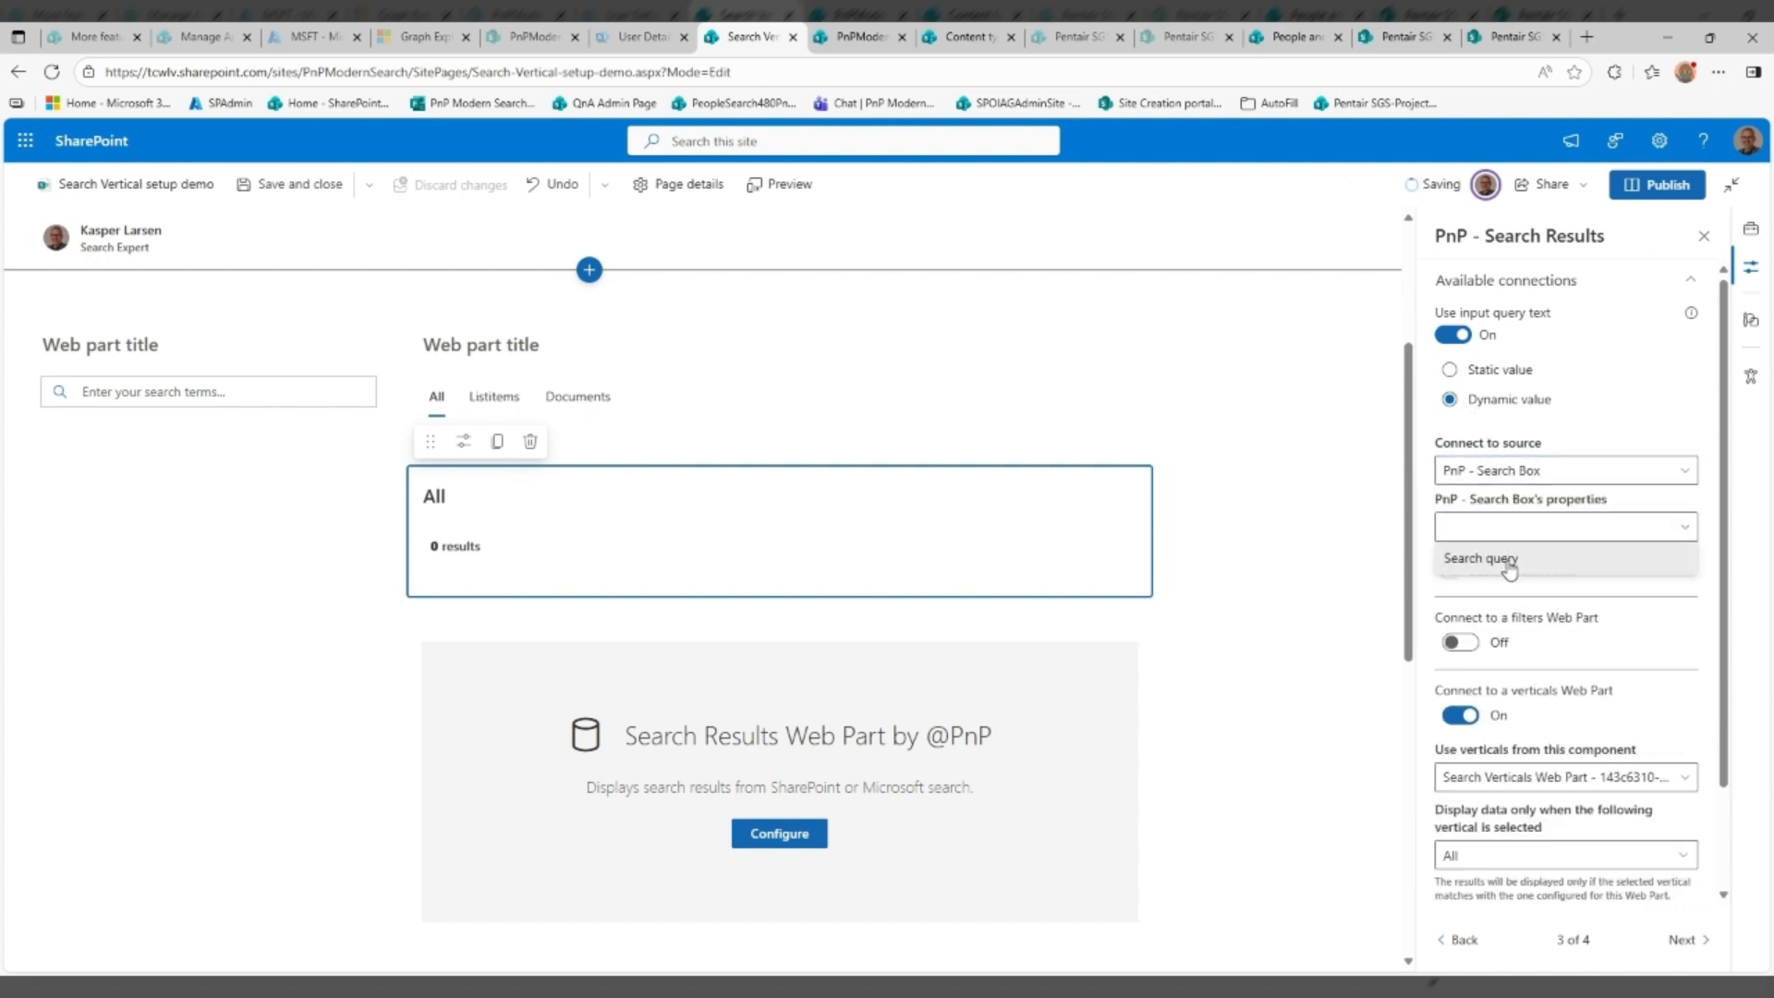
{"action": "left_click", "coordinate": [1506, 556]}
Give the All web part's input query the default value * and go back to its query template
{"action": "left_click", "coordinate": [1506, 571]}
{"action": "left_click", "coordinate": [1451, 638]}
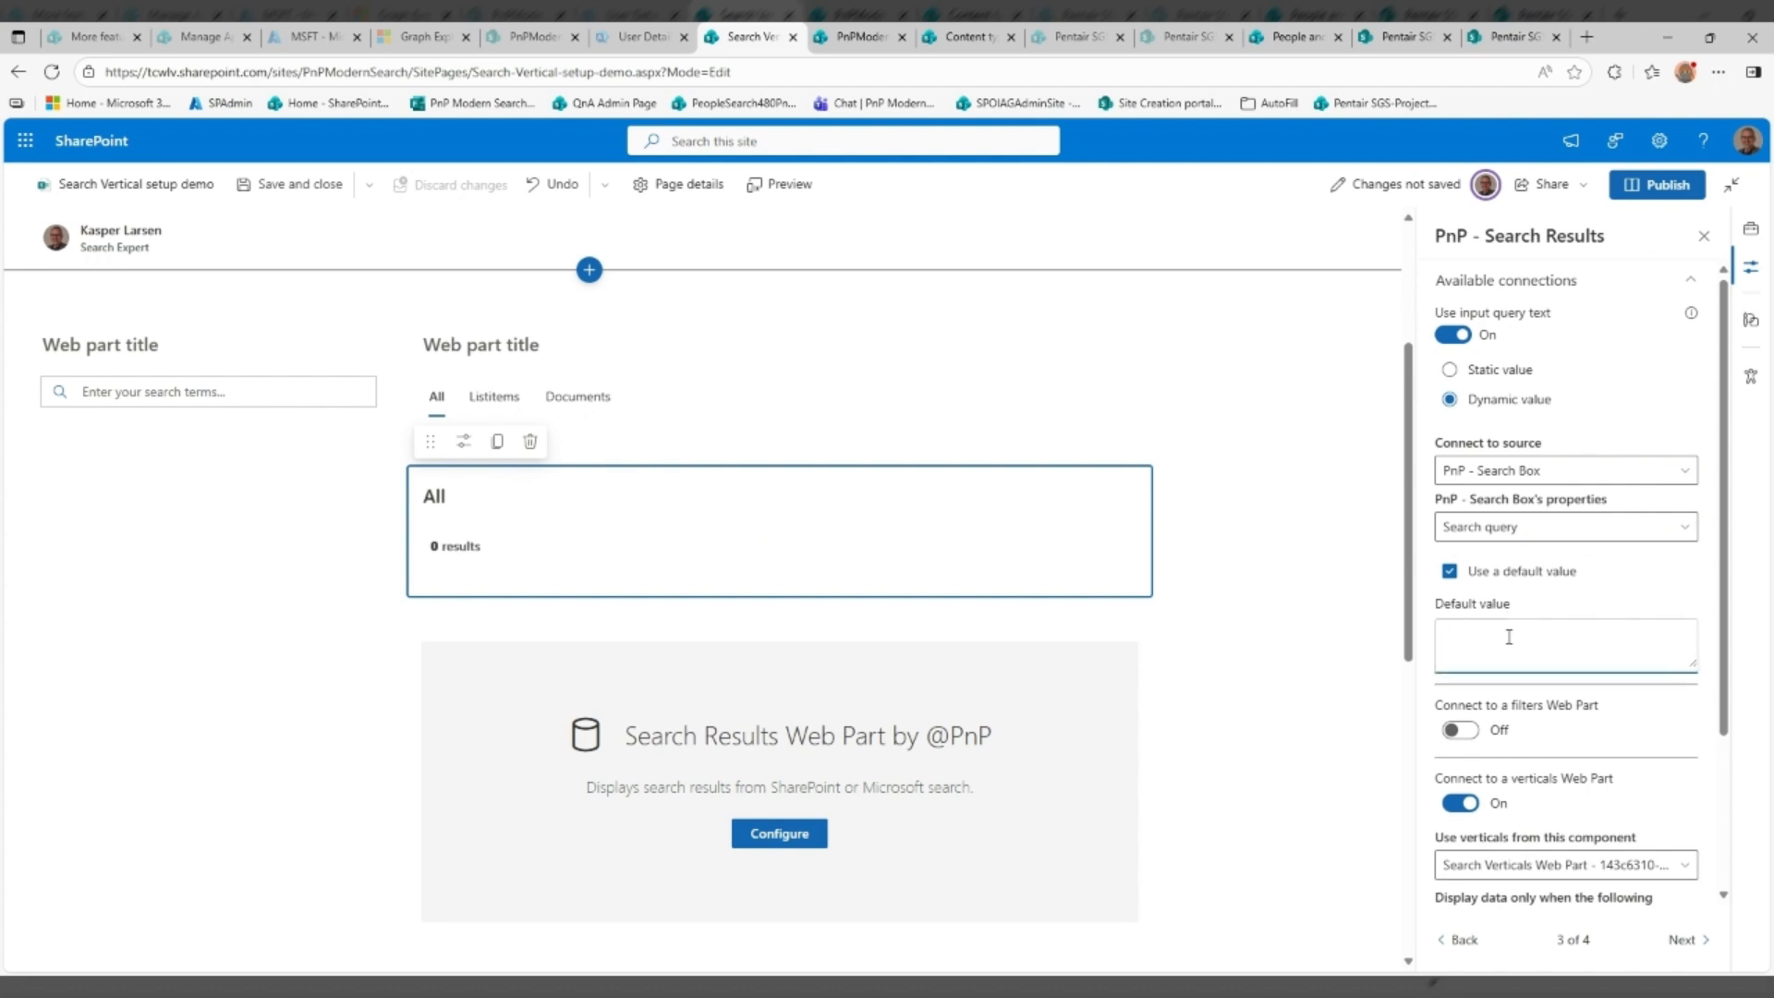
{"action": "type", "text": "*"}
{"action": "scroll", "coordinate": [1482, 749], "scroll_direction": "down", "scroll_amount": 1}
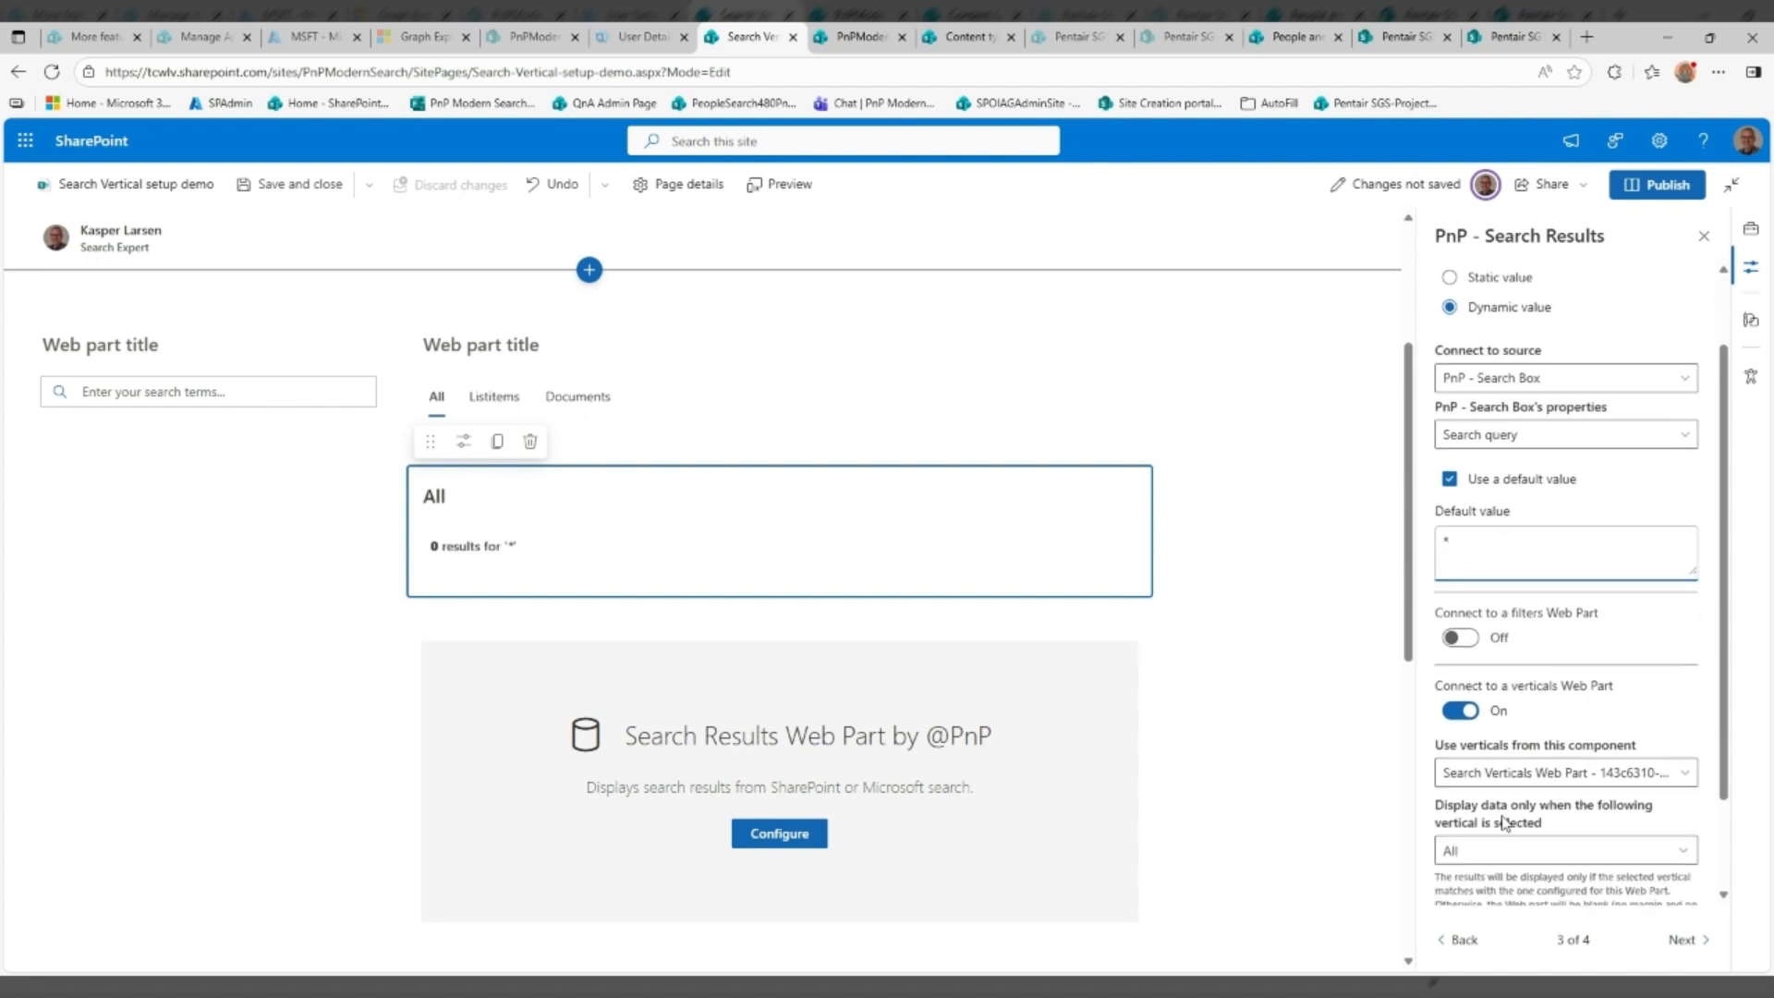
{"action": "left_click", "coordinate": [1456, 942]}
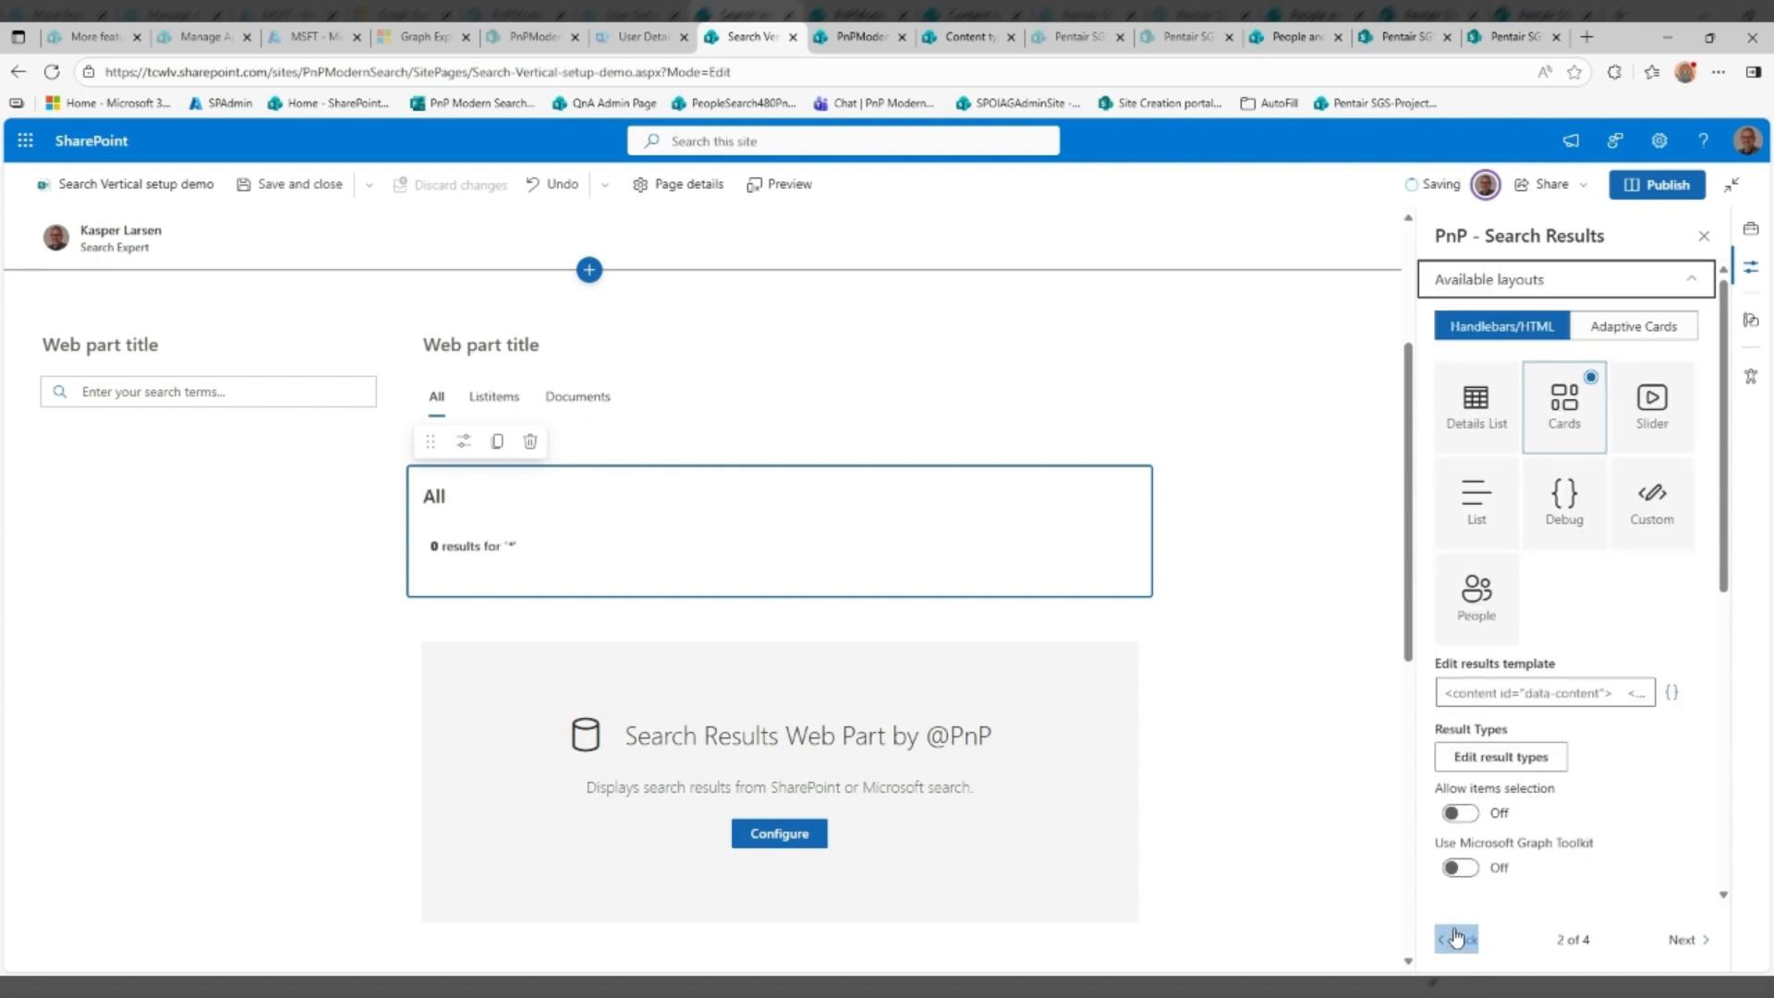
{"action": "left_click", "coordinate": [1458, 943]}
{"action": "scroll", "coordinate": [1560, 647], "scroll_direction": "down", "scroll_amount": 2}
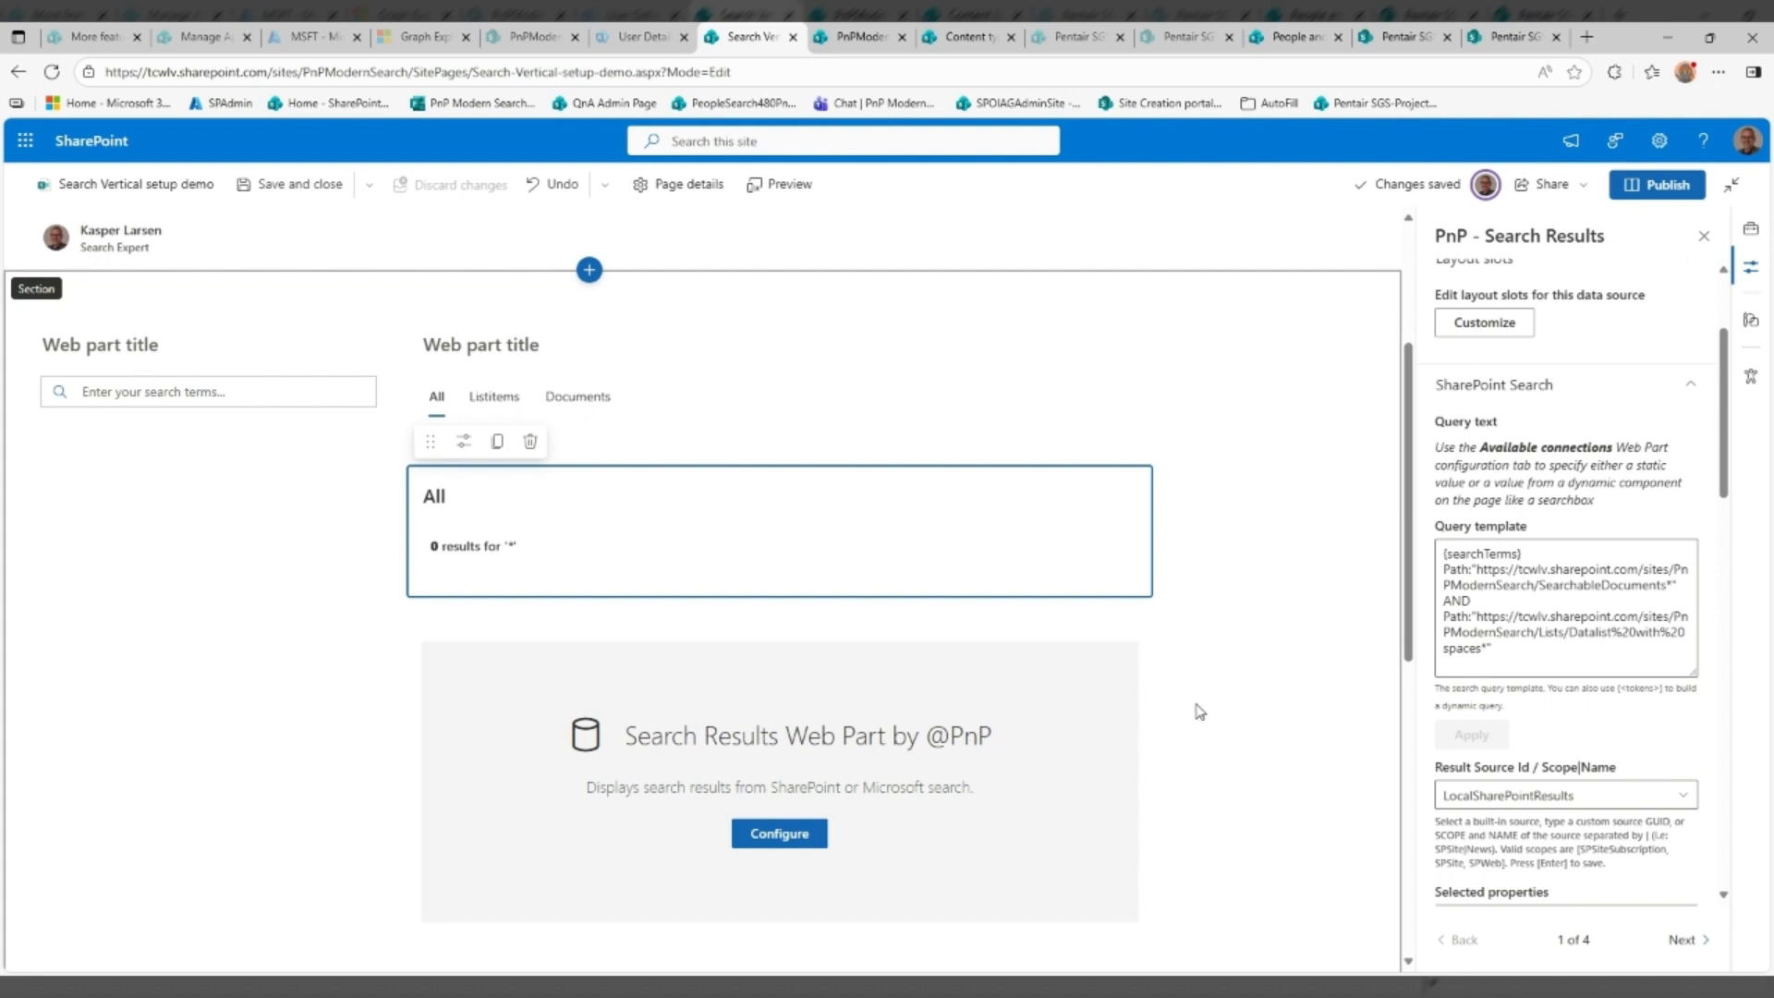
Use SharePoint Search as the second results web part's data source and paste the SearchableDocuments and Datalist with spaces URLs after path:" in its query template
{"action": "left_click", "coordinate": [1026, 739]}
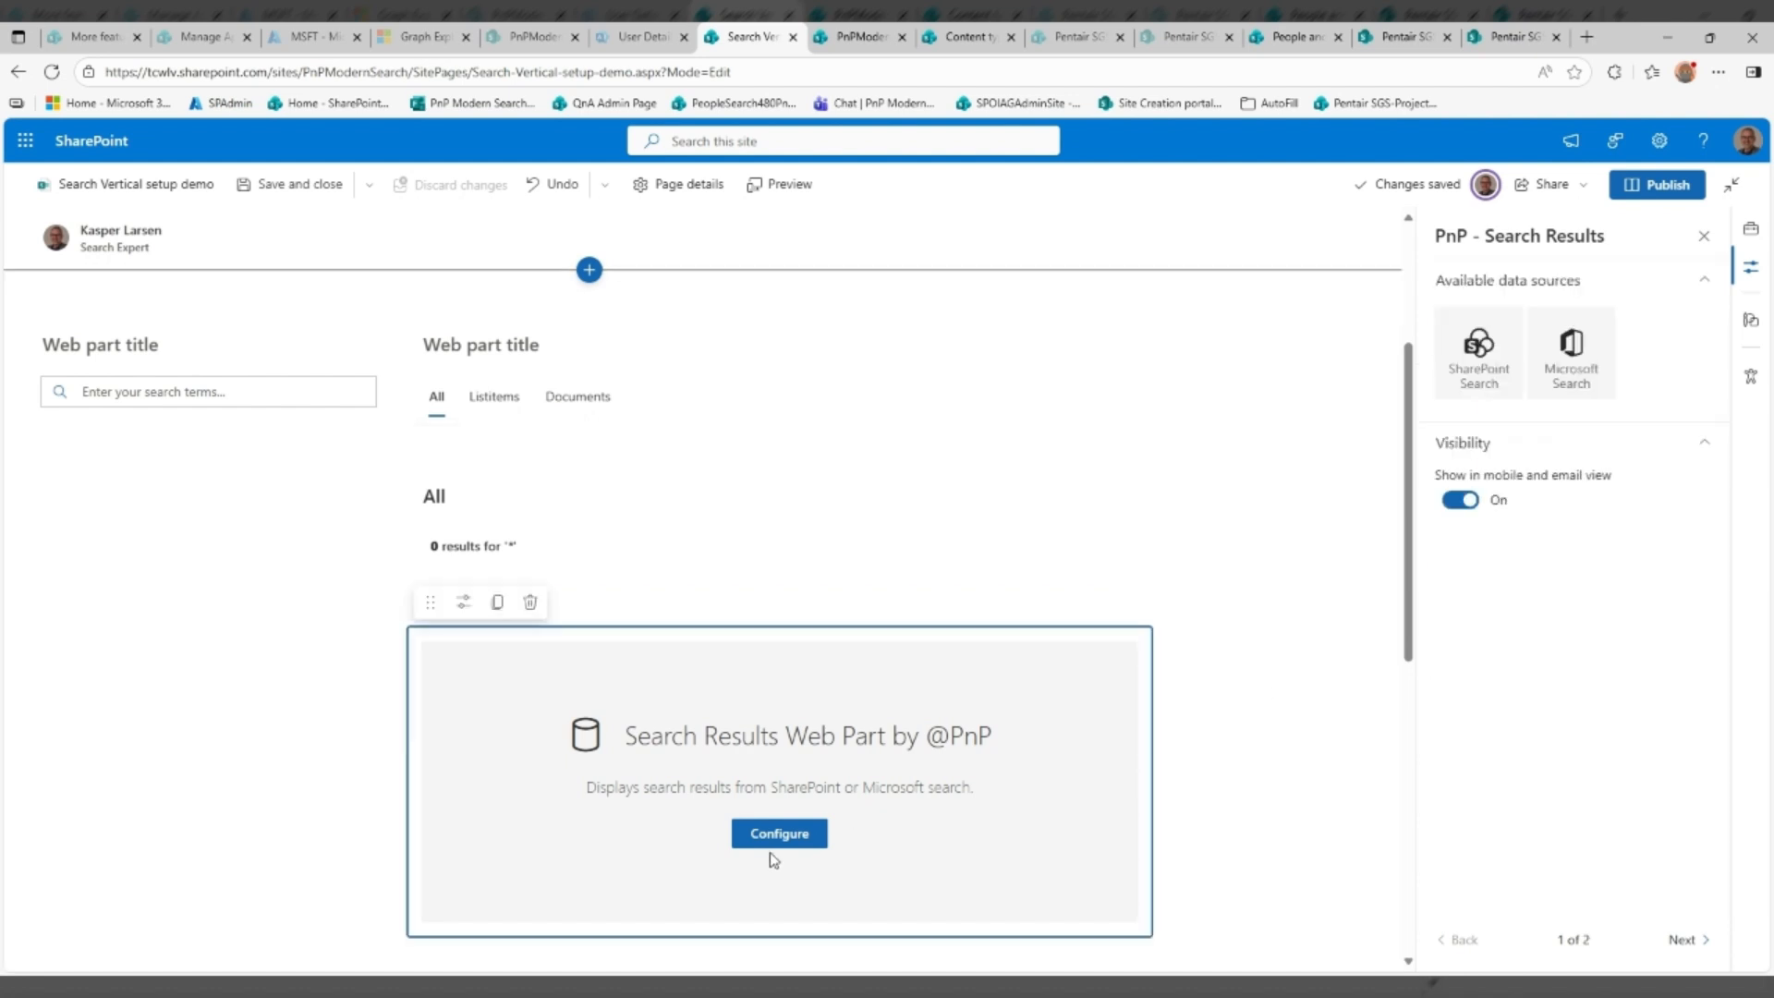
{"action": "left_click", "coordinate": [1459, 360]}
{"action": "left_click", "coordinate": [1570, 730]}
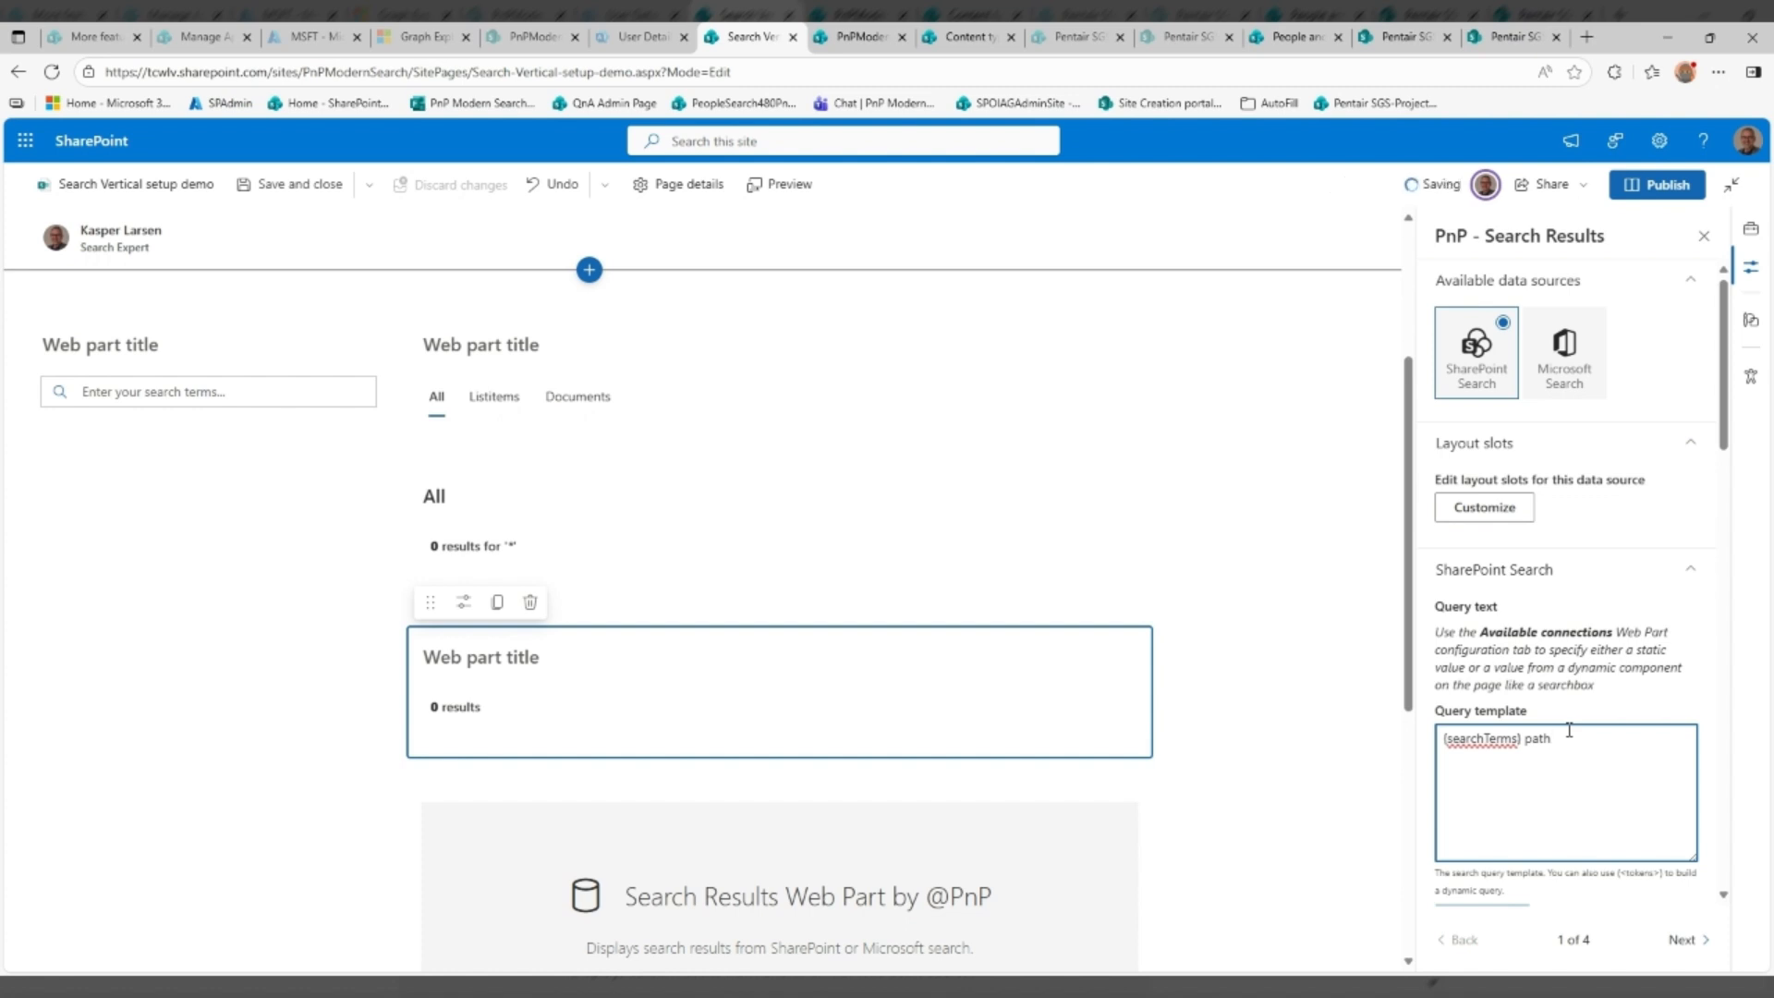
{"action": "type", "text": ":\""}
{"action": "type", "text": "https://tcwlv.sharepoint.com/sites/PnPModernSearch/SearchableDocuments  https://tcwlv.sharepoint.com/sites/PnPModernSearch/Lists/Datalist%20with%20spaces"}
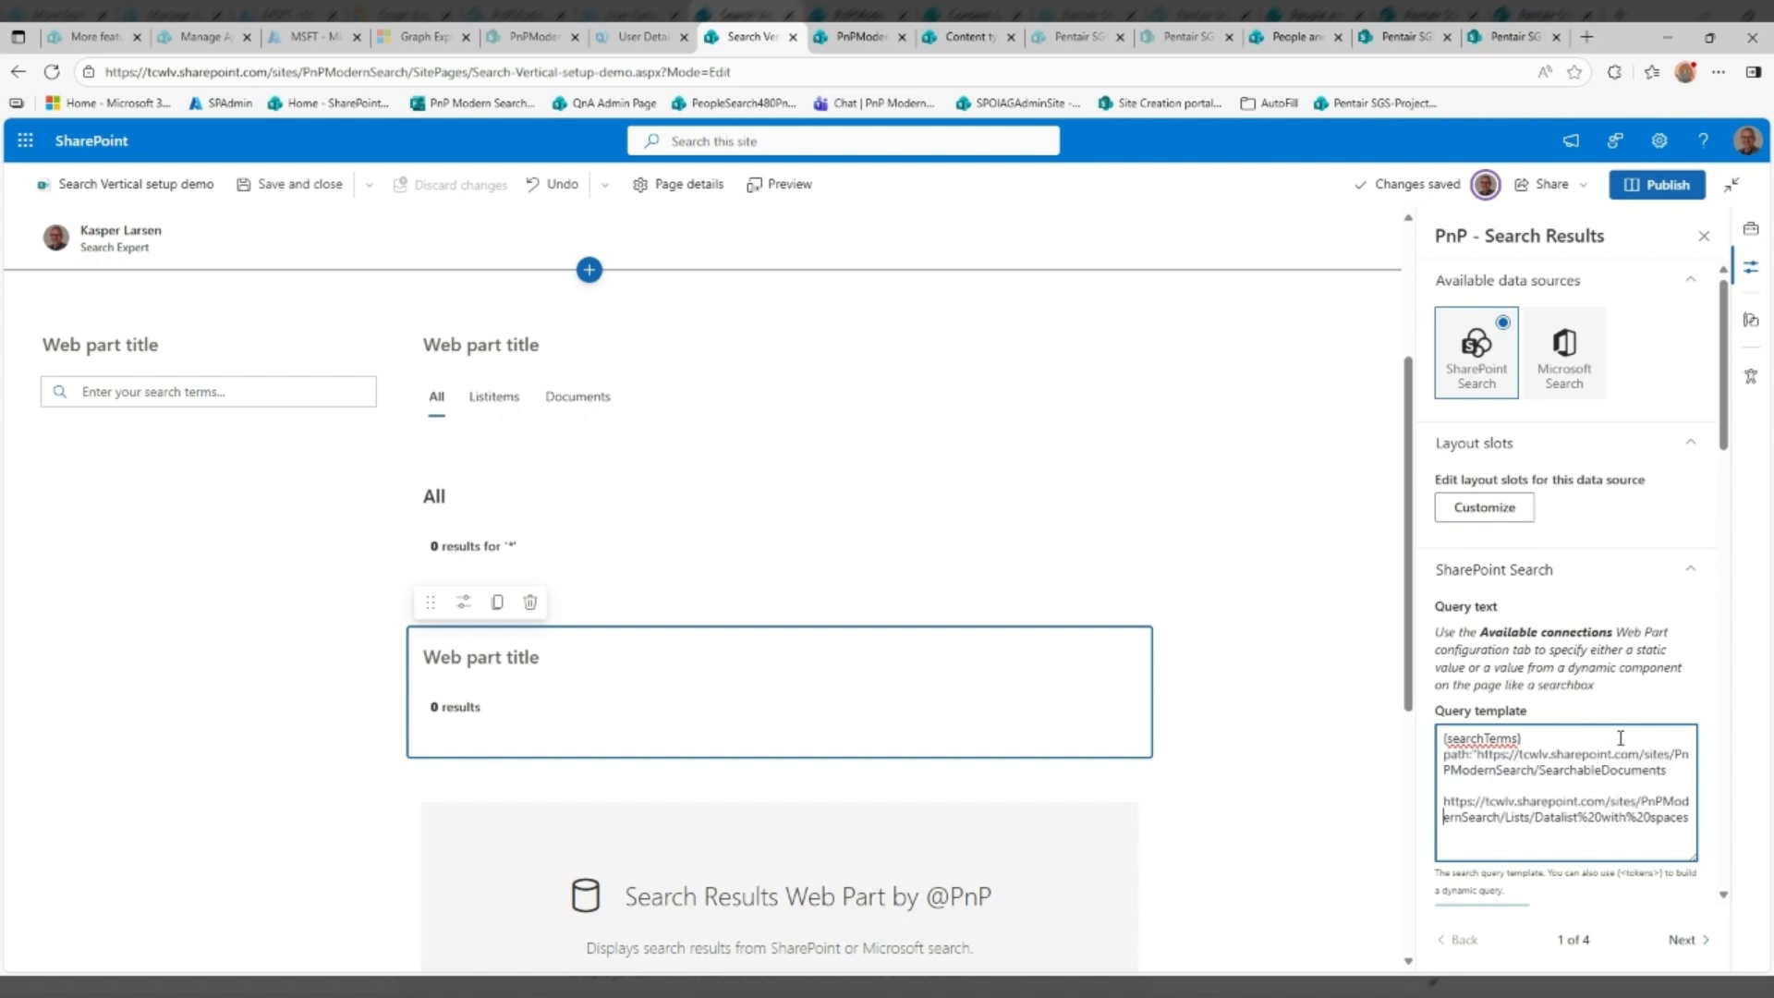
{"action": "key", "text": "shift+Down"}
{"action": "key", "text": "shift+Down"}
{"action": "key", "text": "shift+Down"}
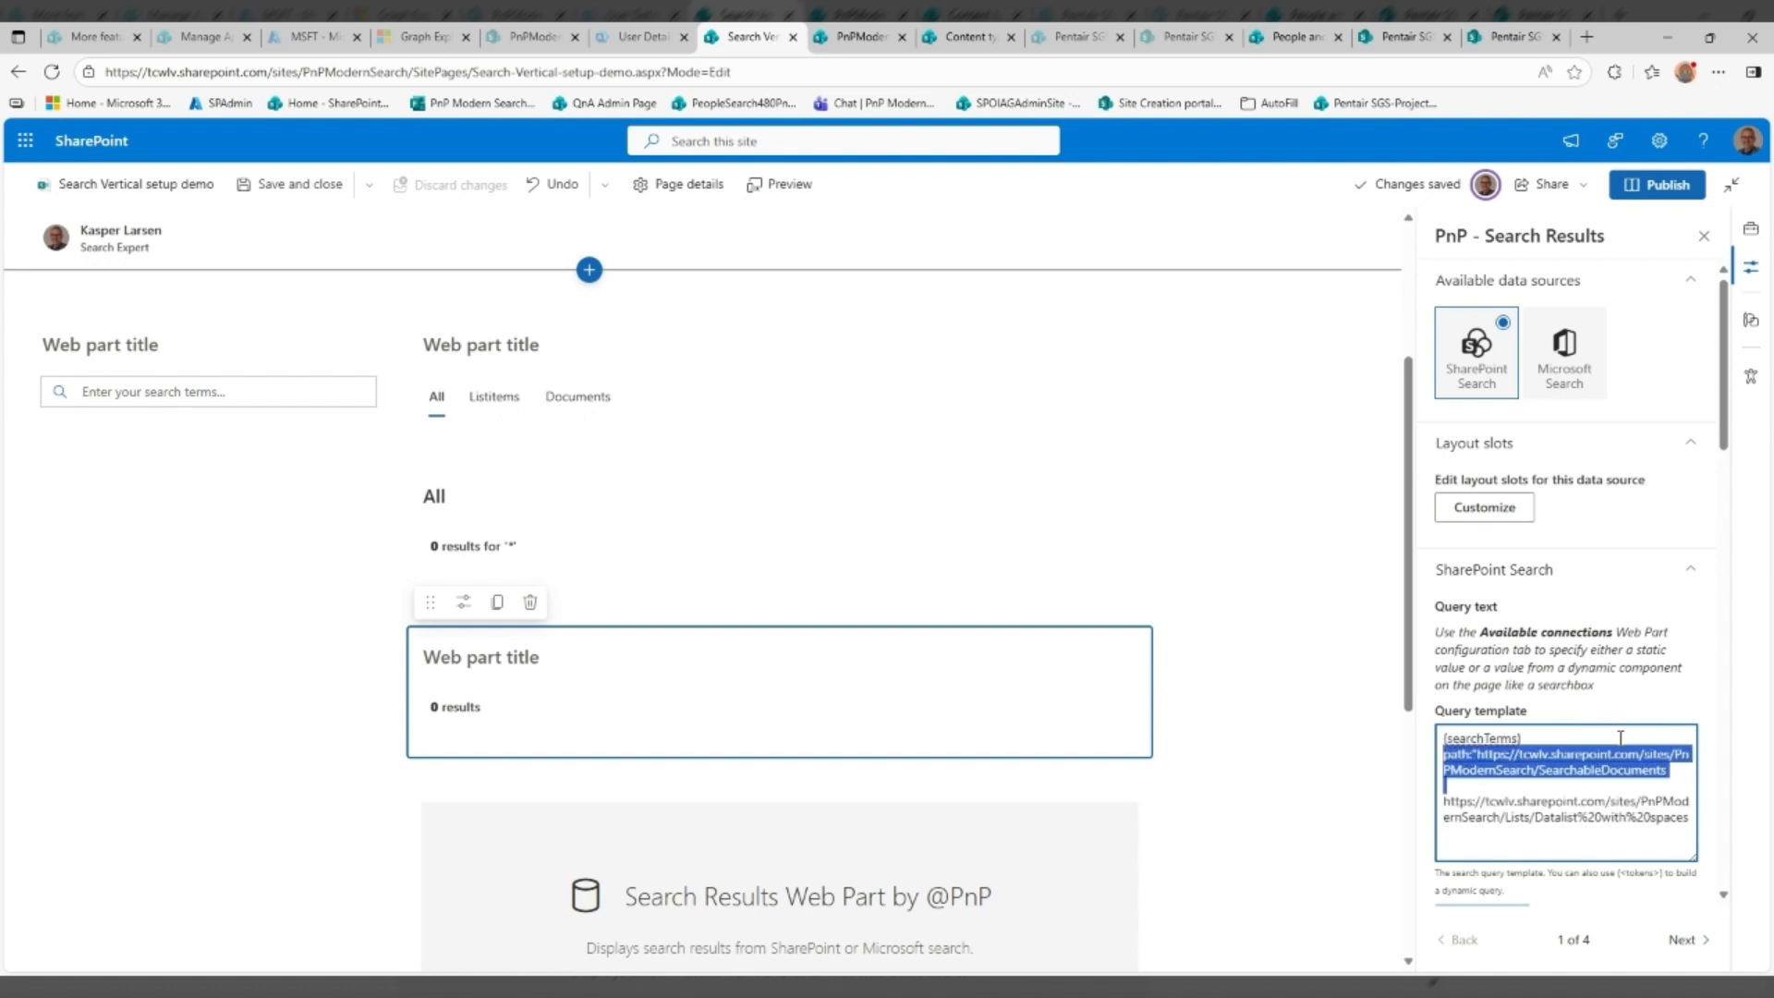
{"action": "key", "text": "Delete"}
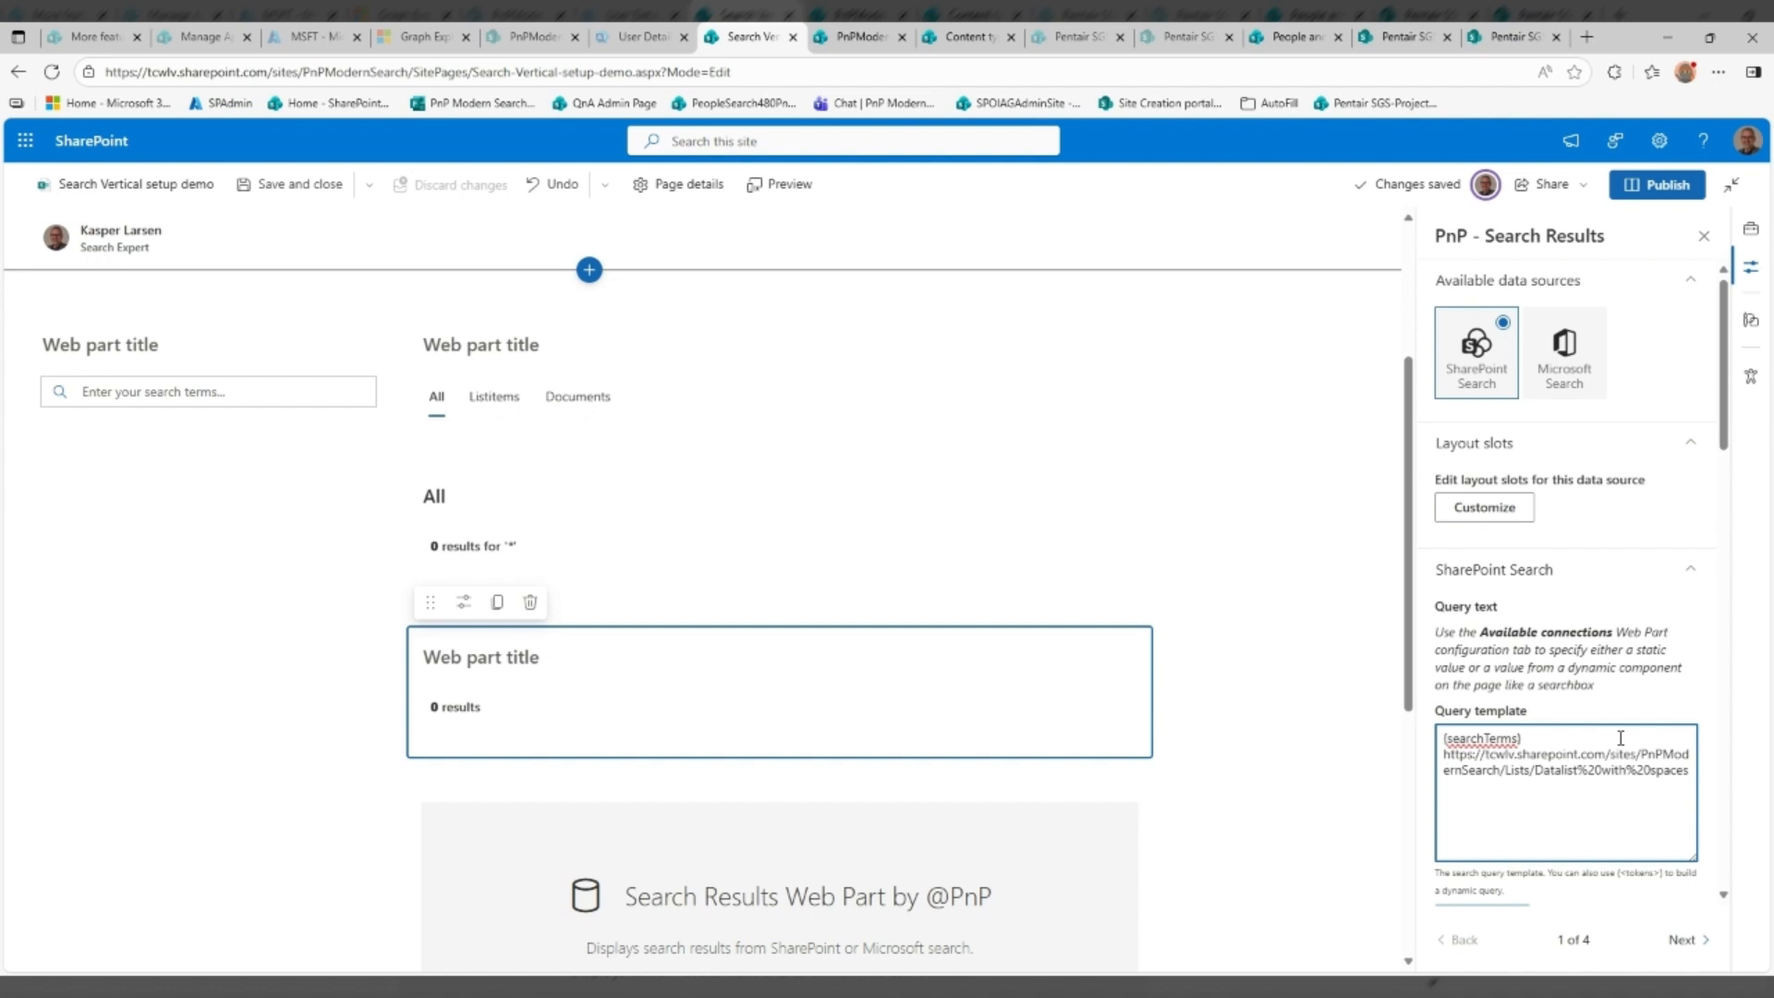
{"action": "type", "text": "Path:\""}
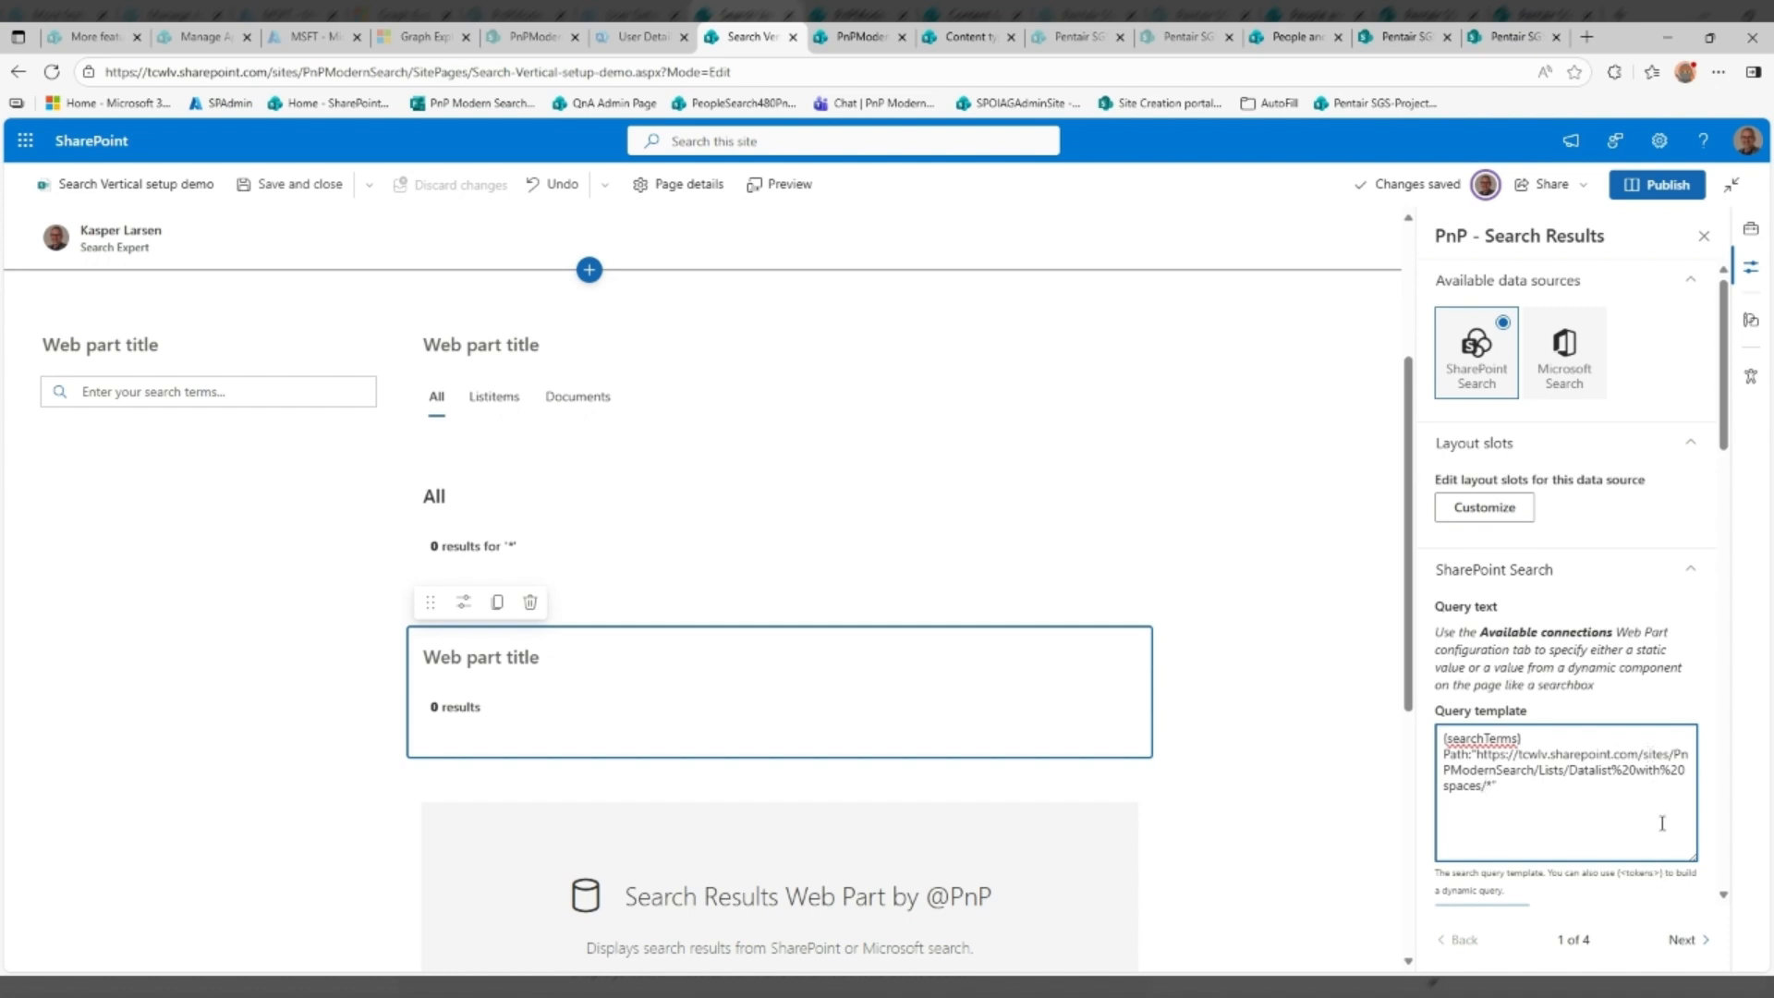
{"action": "scroll", "coordinate": [1645, 825], "scroll_direction": "down", "scroll_amount": 1}
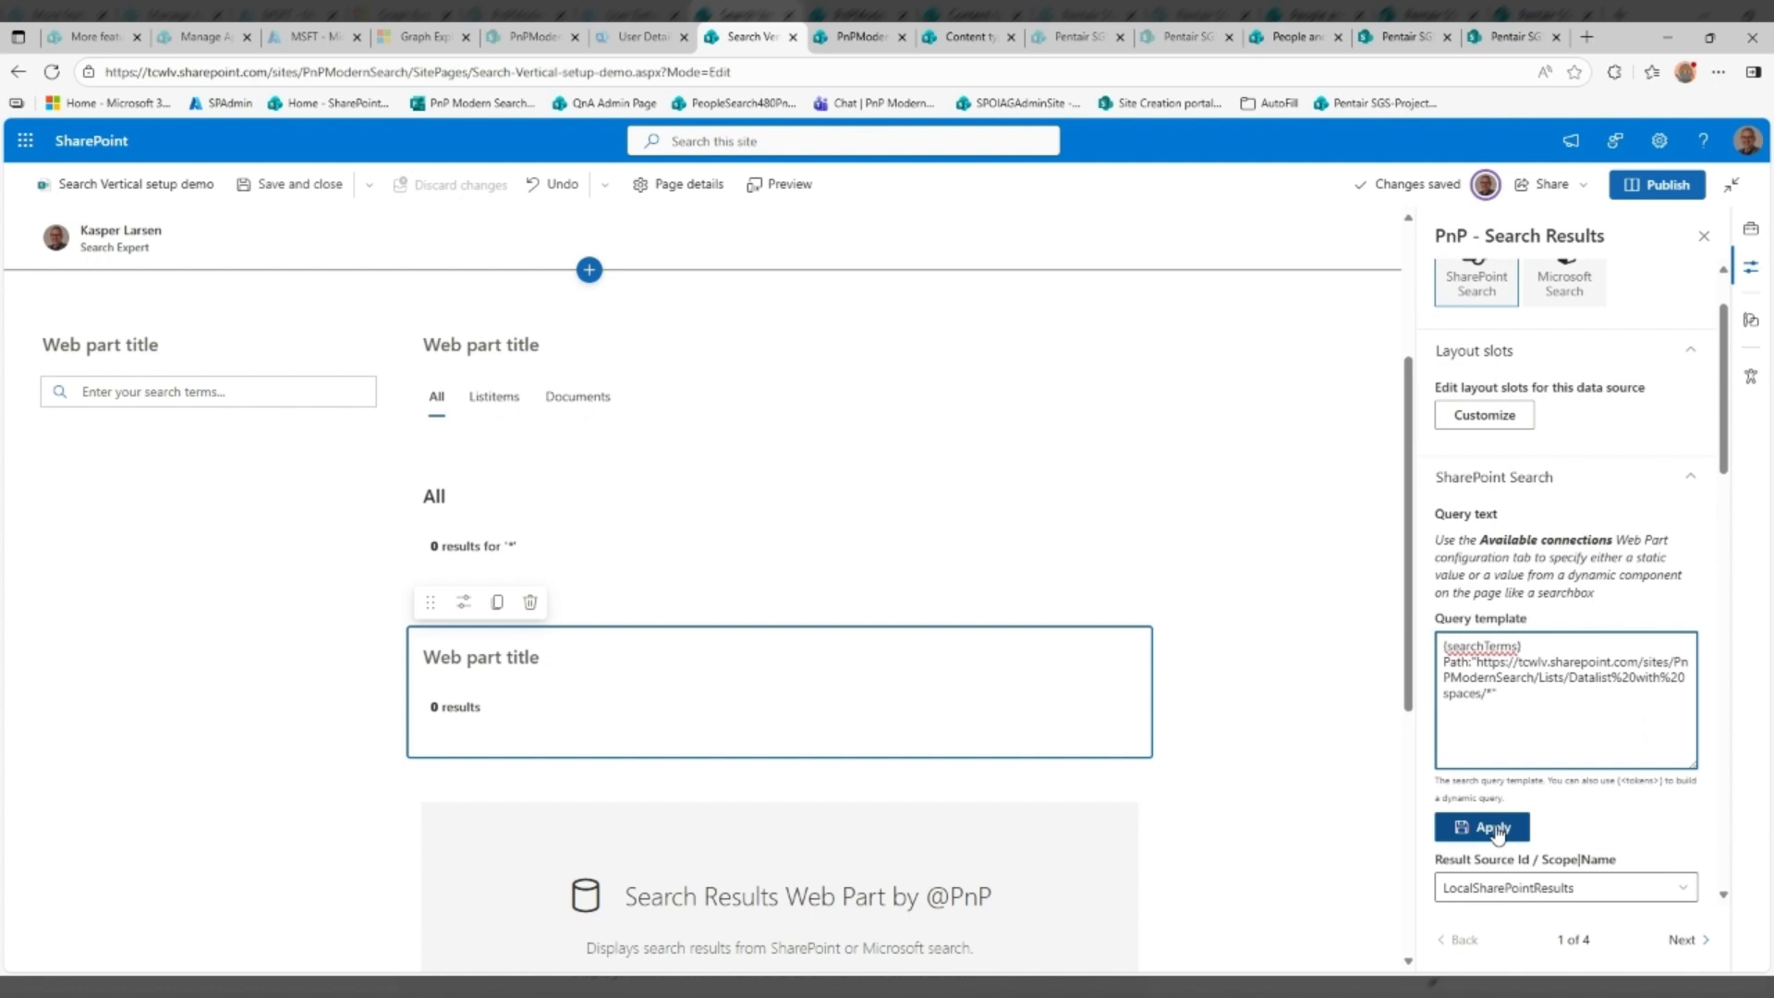
{"action": "left_click", "coordinate": [1494, 829]}
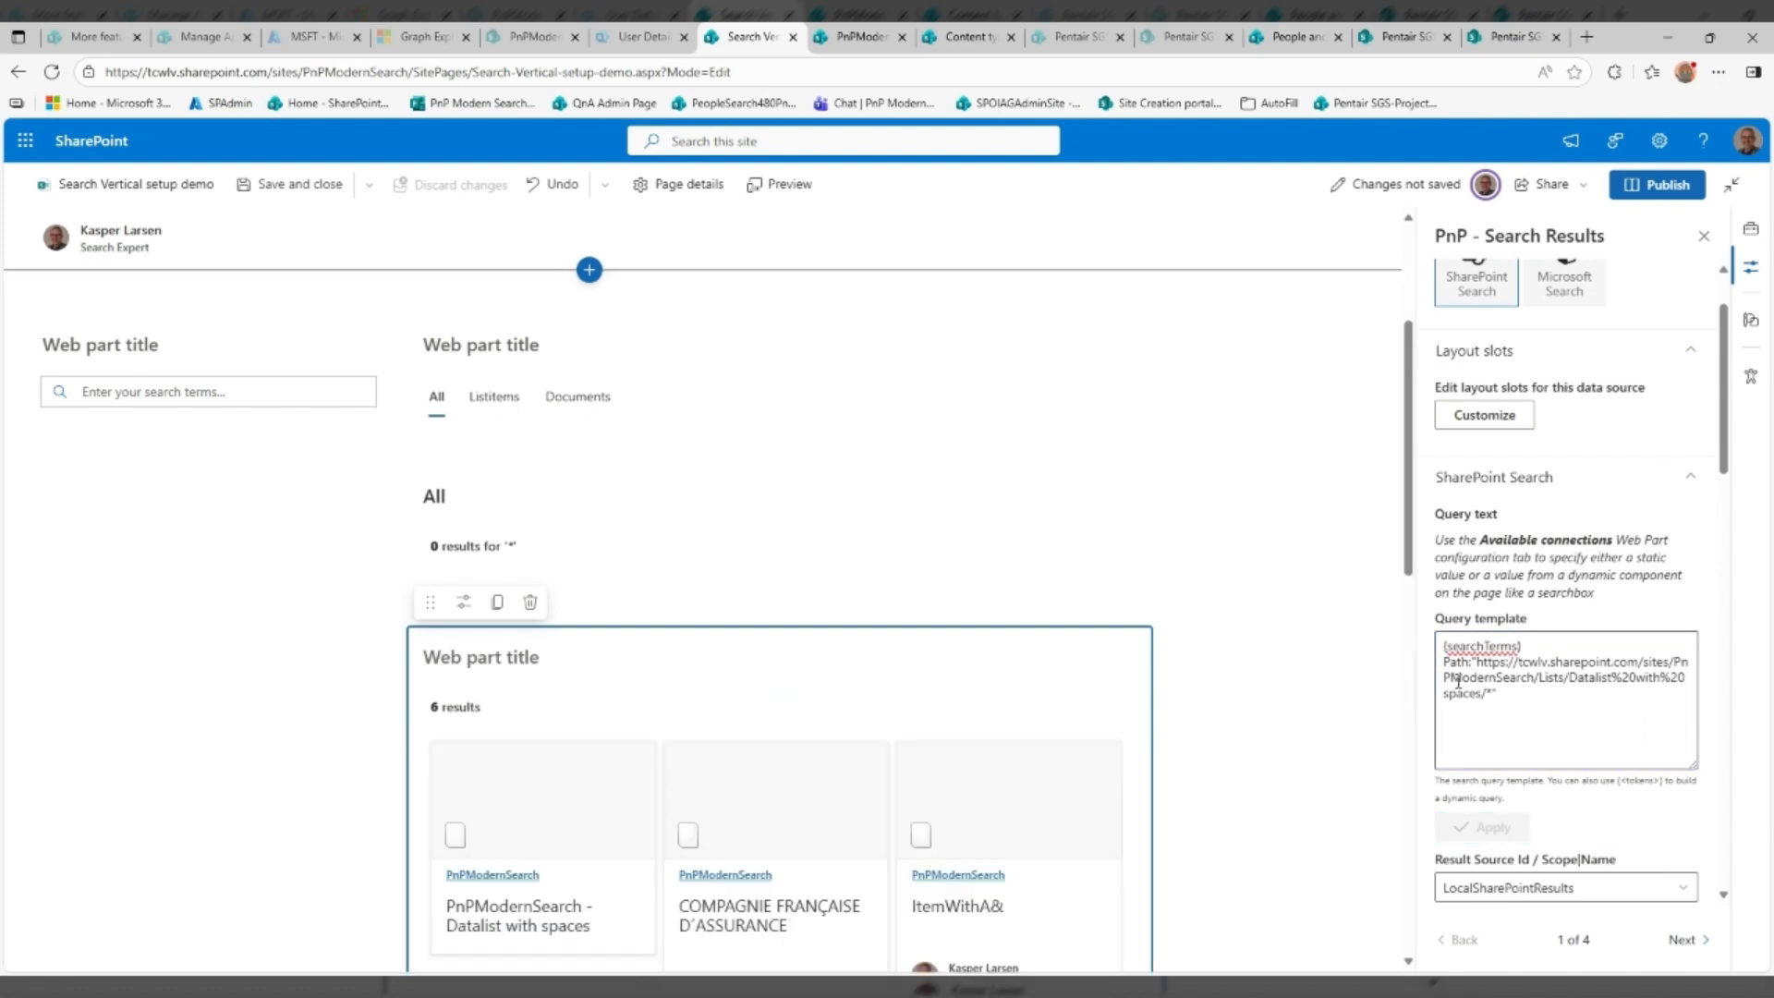
Add a slash before the asterisk in both paths of the All web part's query template and apply it
{"action": "left_click", "coordinate": [898, 534]}
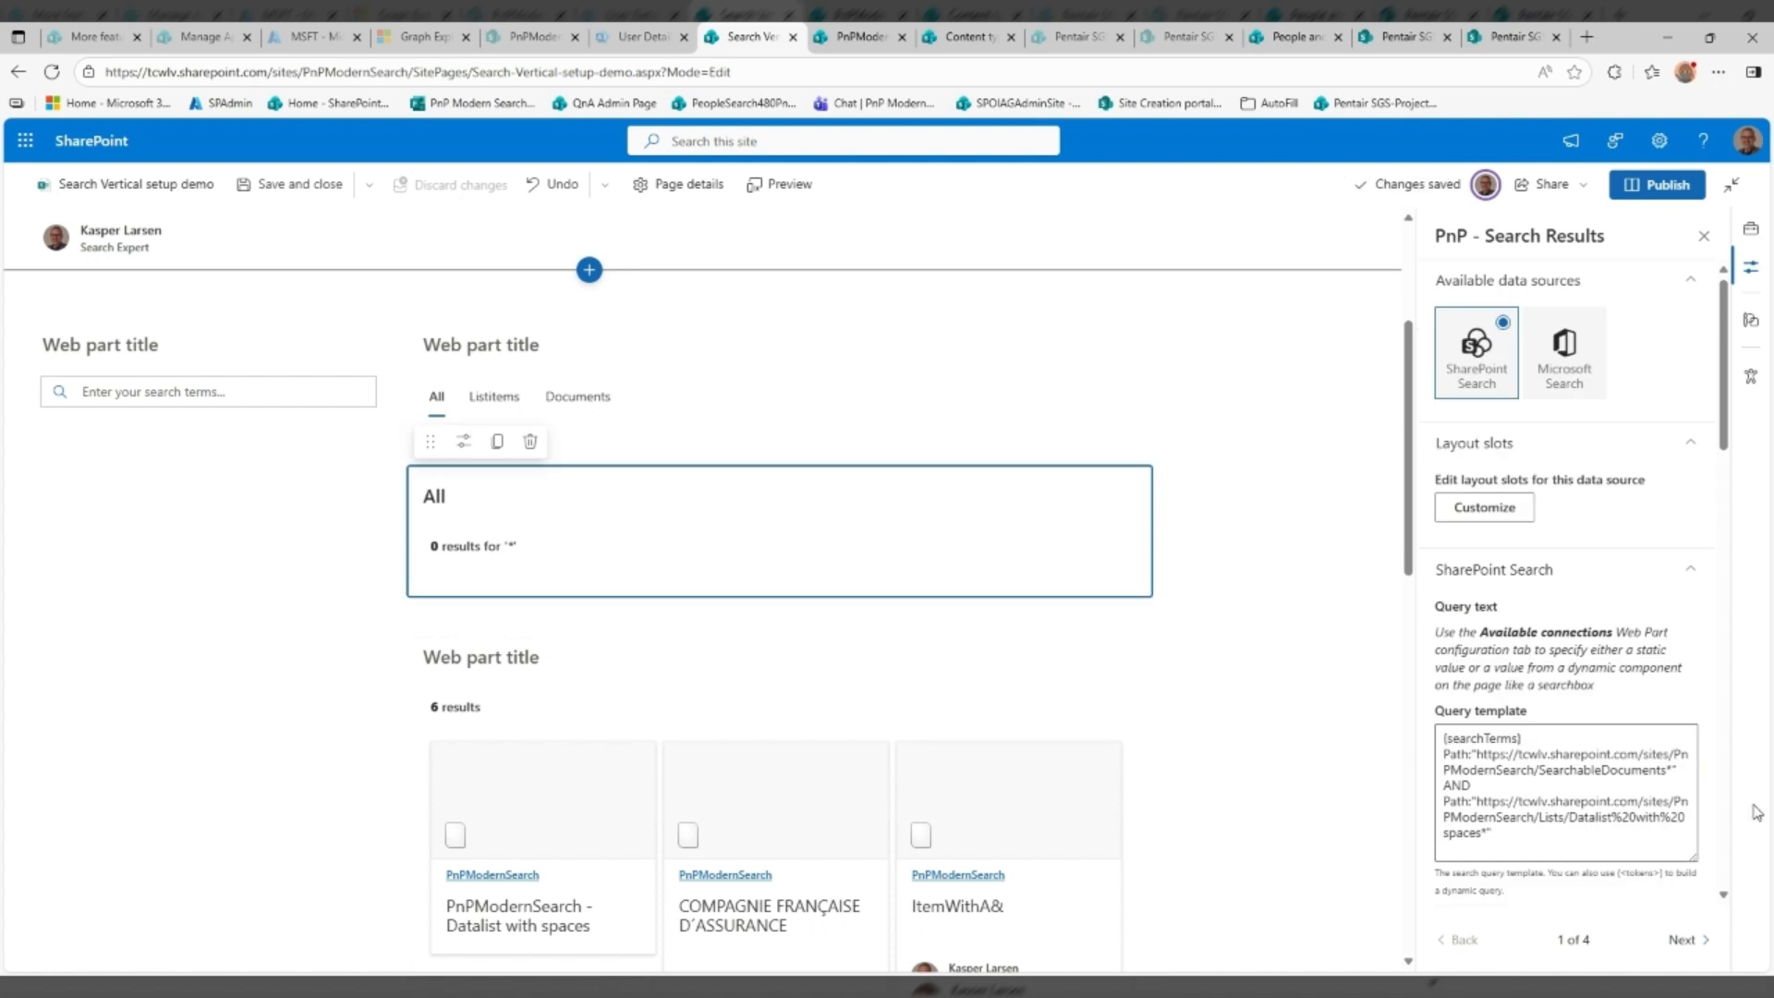
{"action": "left_click", "coordinate": [1671, 752]}
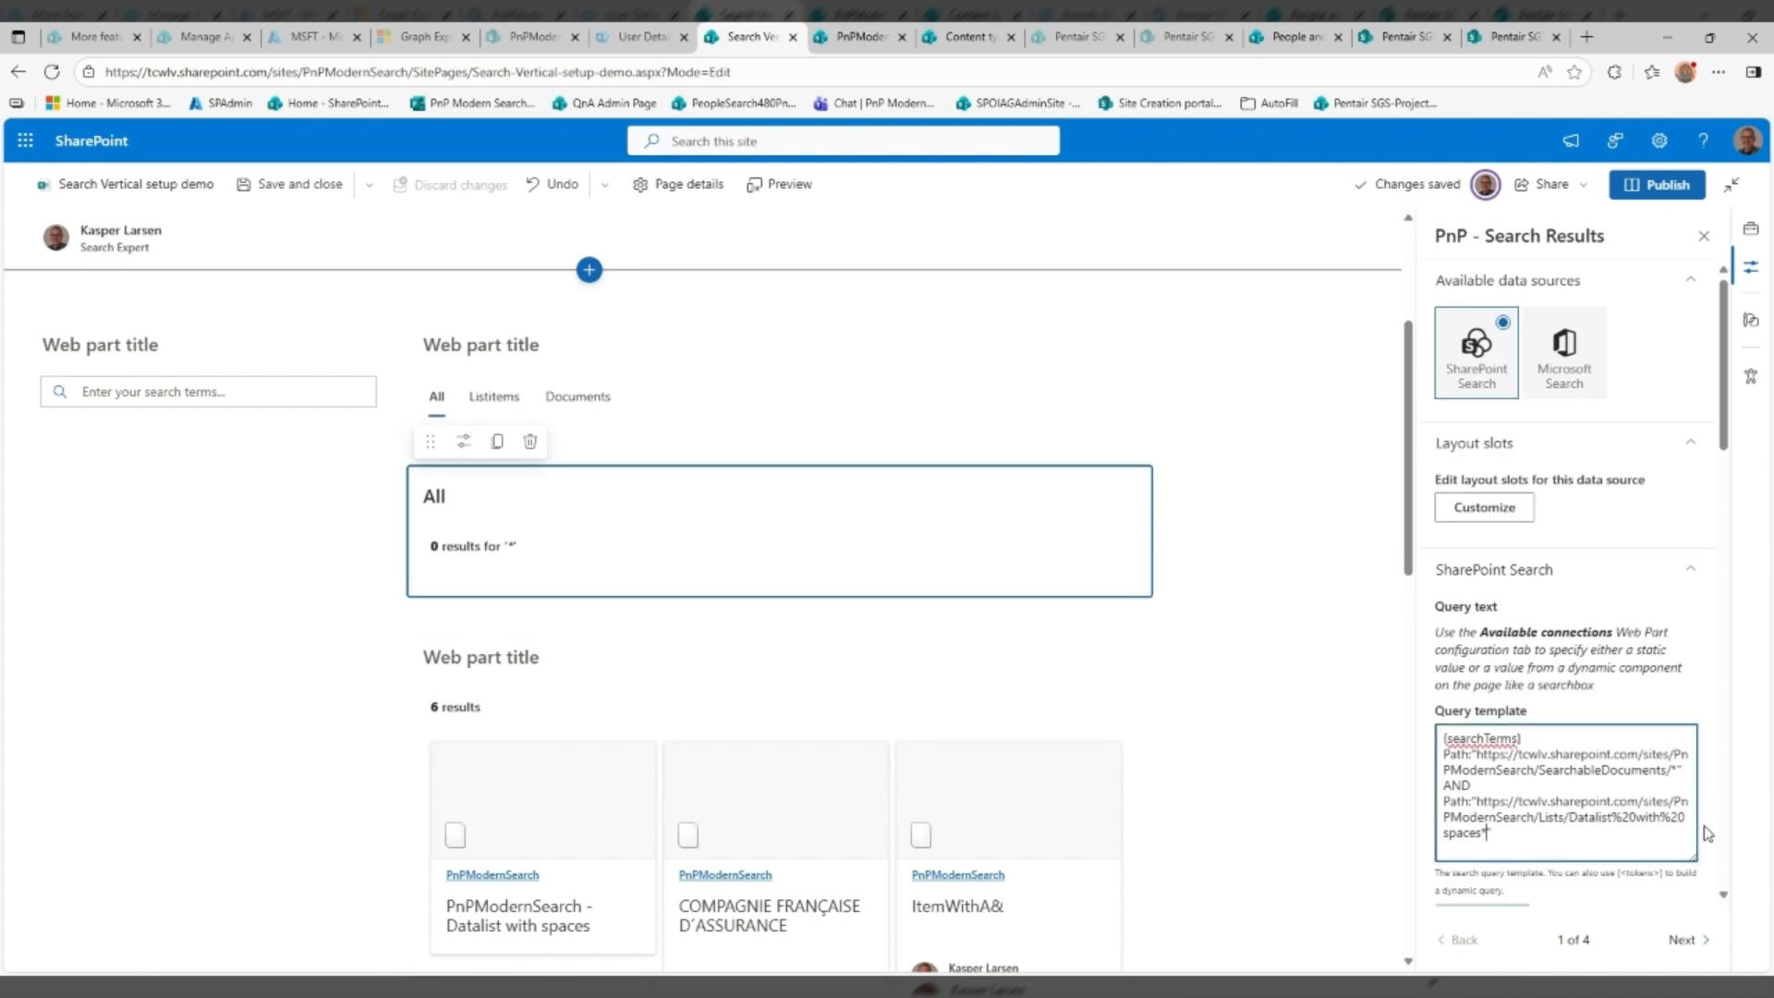
{"action": "scroll", "coordinate": [1478, 739], "scroll_direction": "down", "scroll_amount": 3}
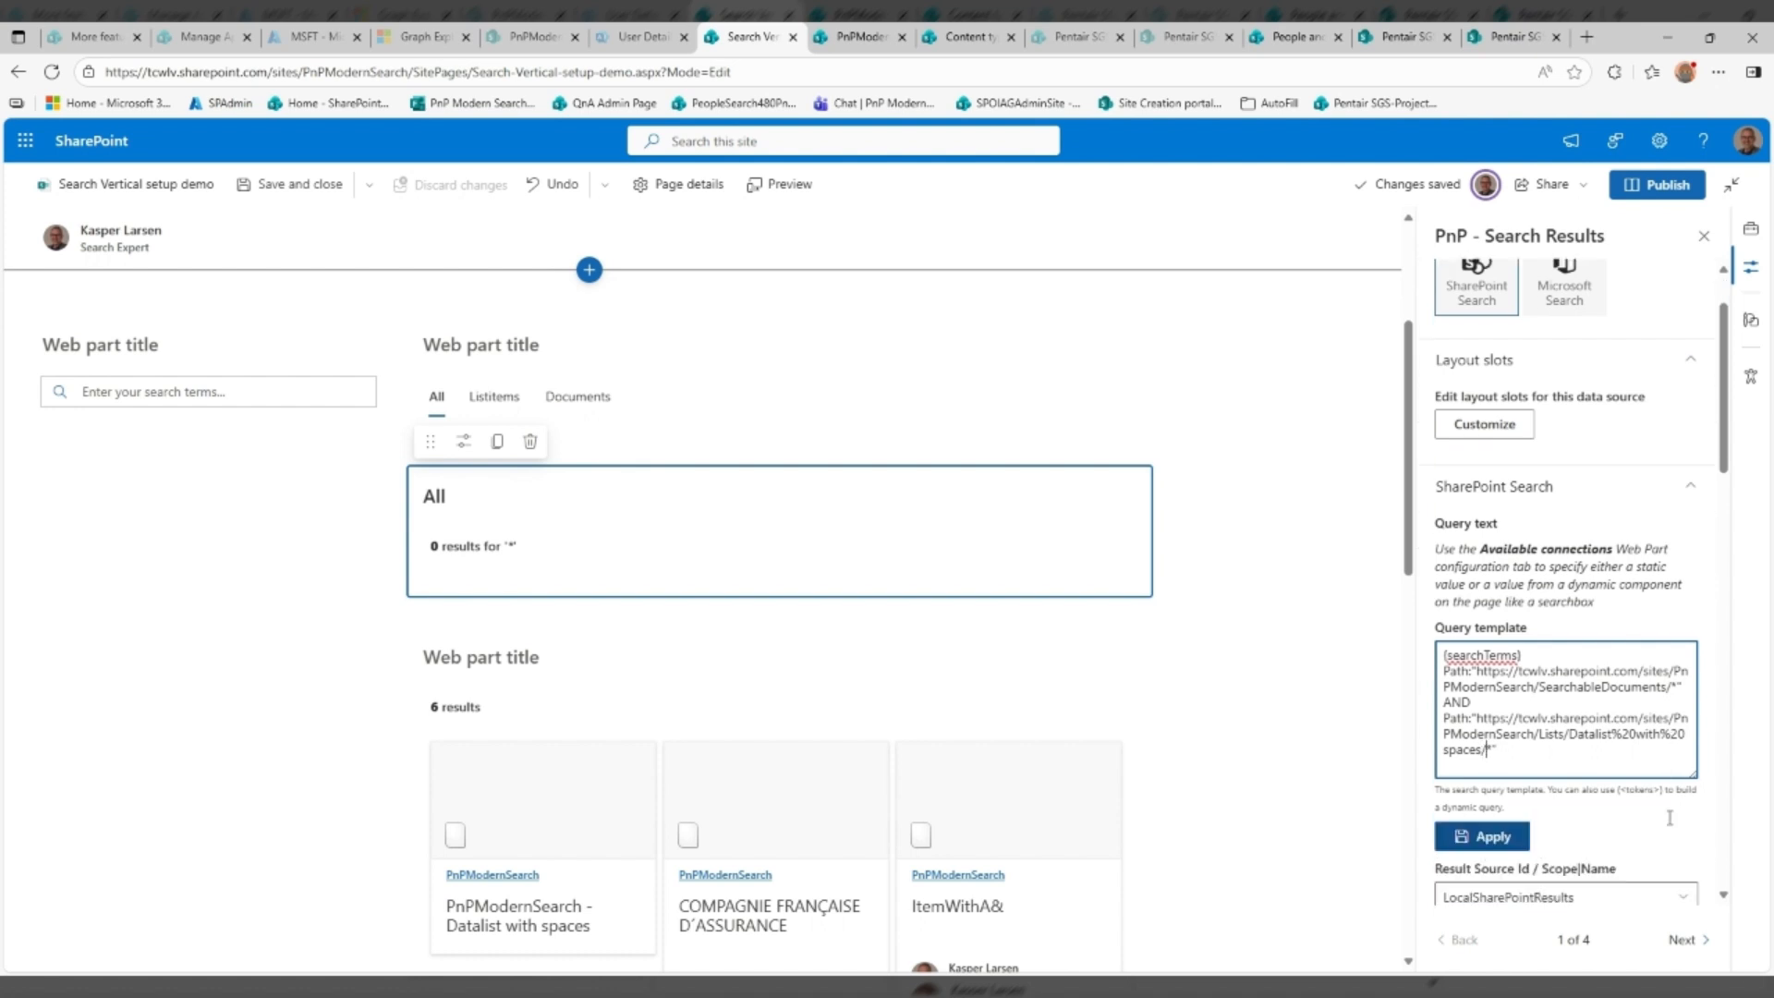
{"action": "left_click", "coordinate": [1465, 735]}
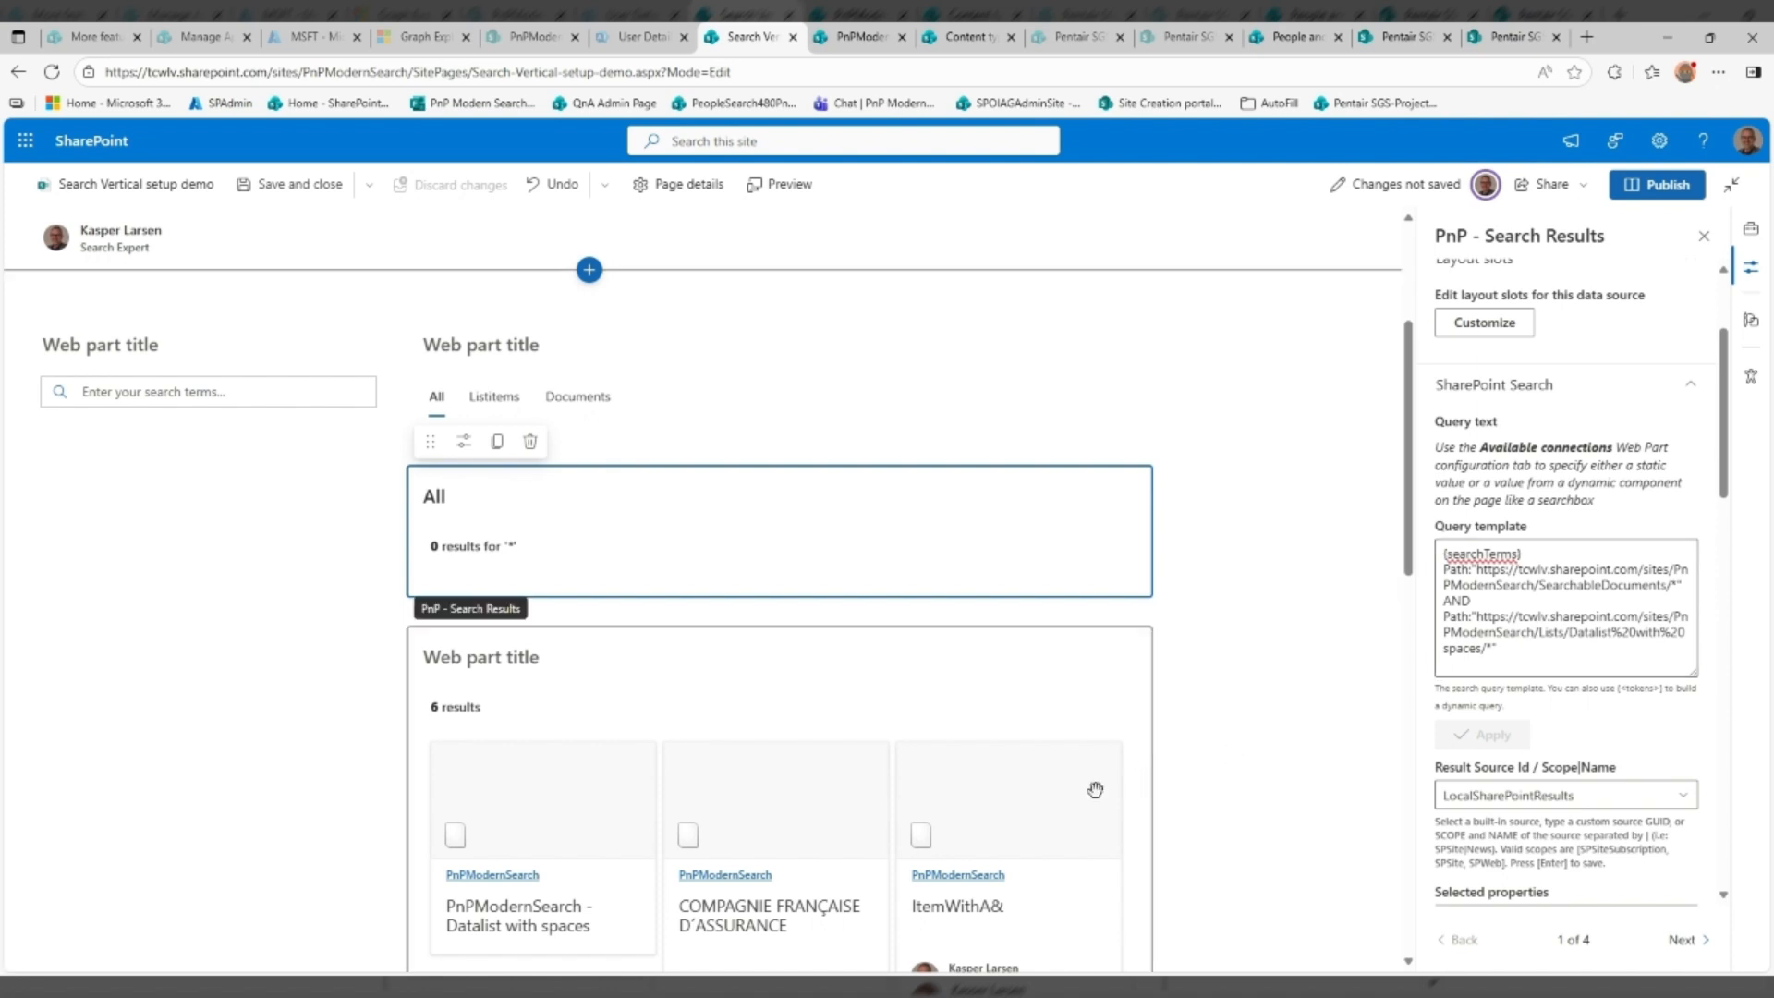
Enable input query text on the second results web part as a dynamic value from the PnP - Search Box's Search query
{"action": "scroll", "coordinate": [1023, 728], "scroll_direction": "down", "scroll_amount": 1}
{"action": "scroll", "coordinate": [1023, 728], "scroll_direction": "down", "scroll_amount": 7}
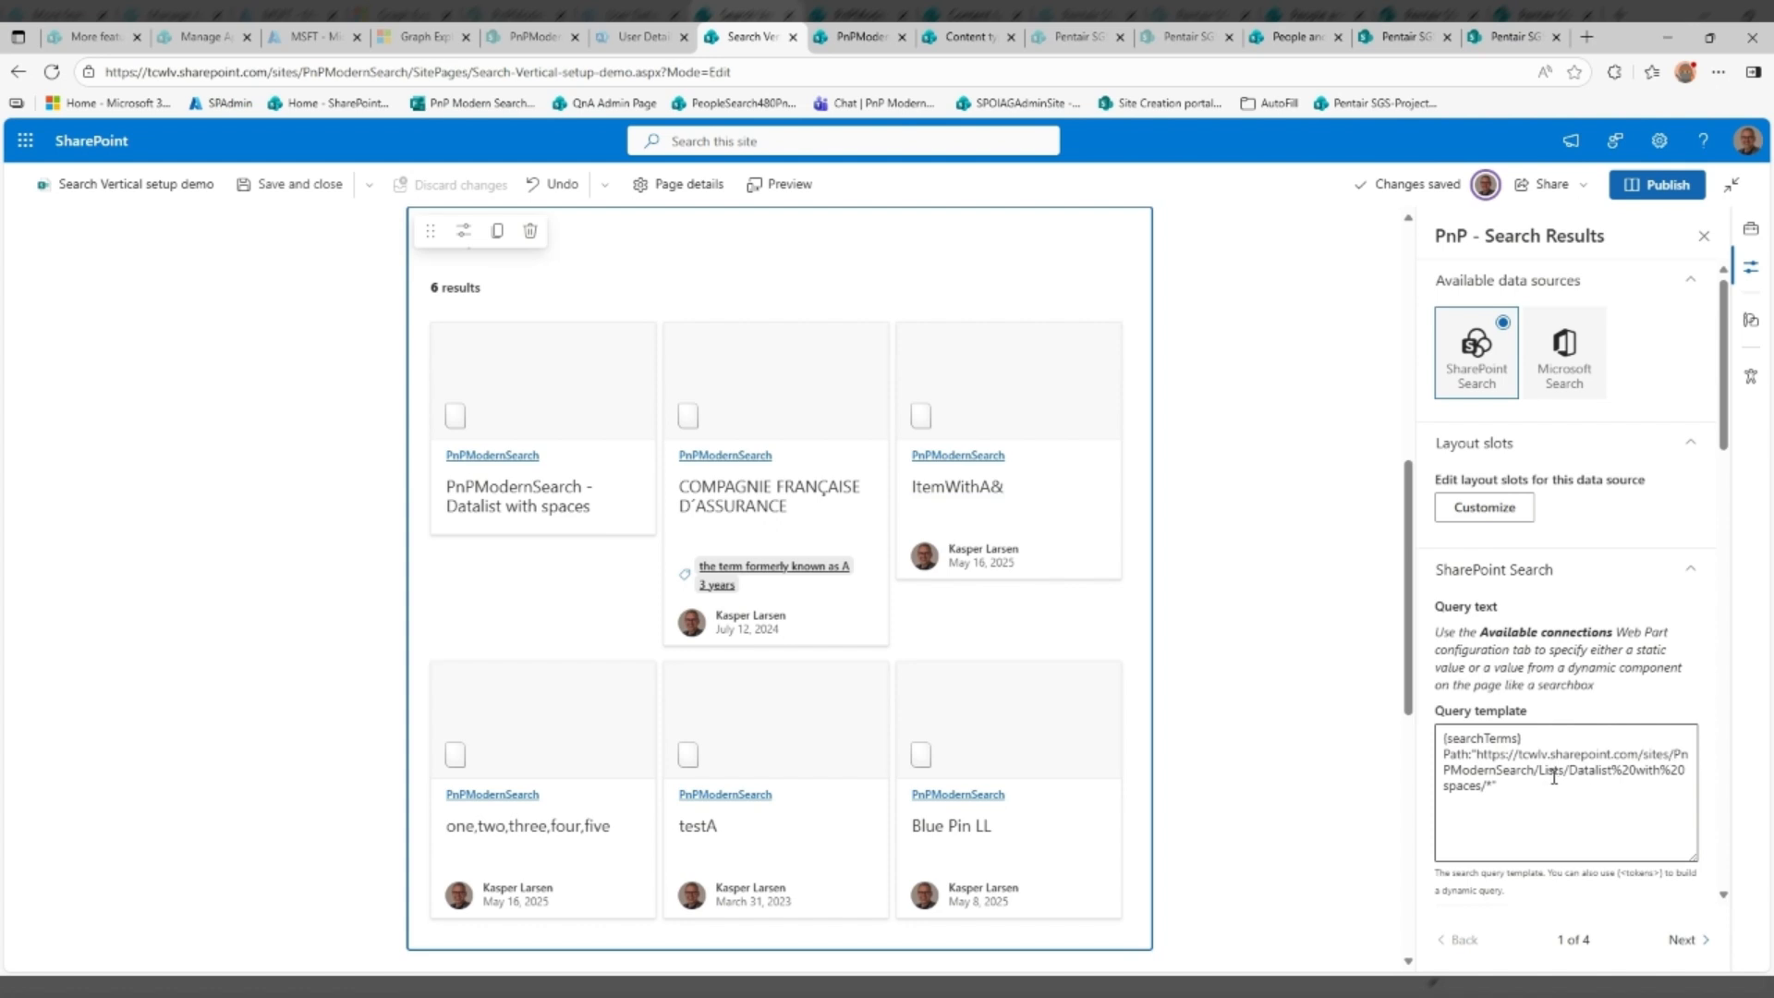
{"action": "left_click", "coordinate": [1677, 944]}
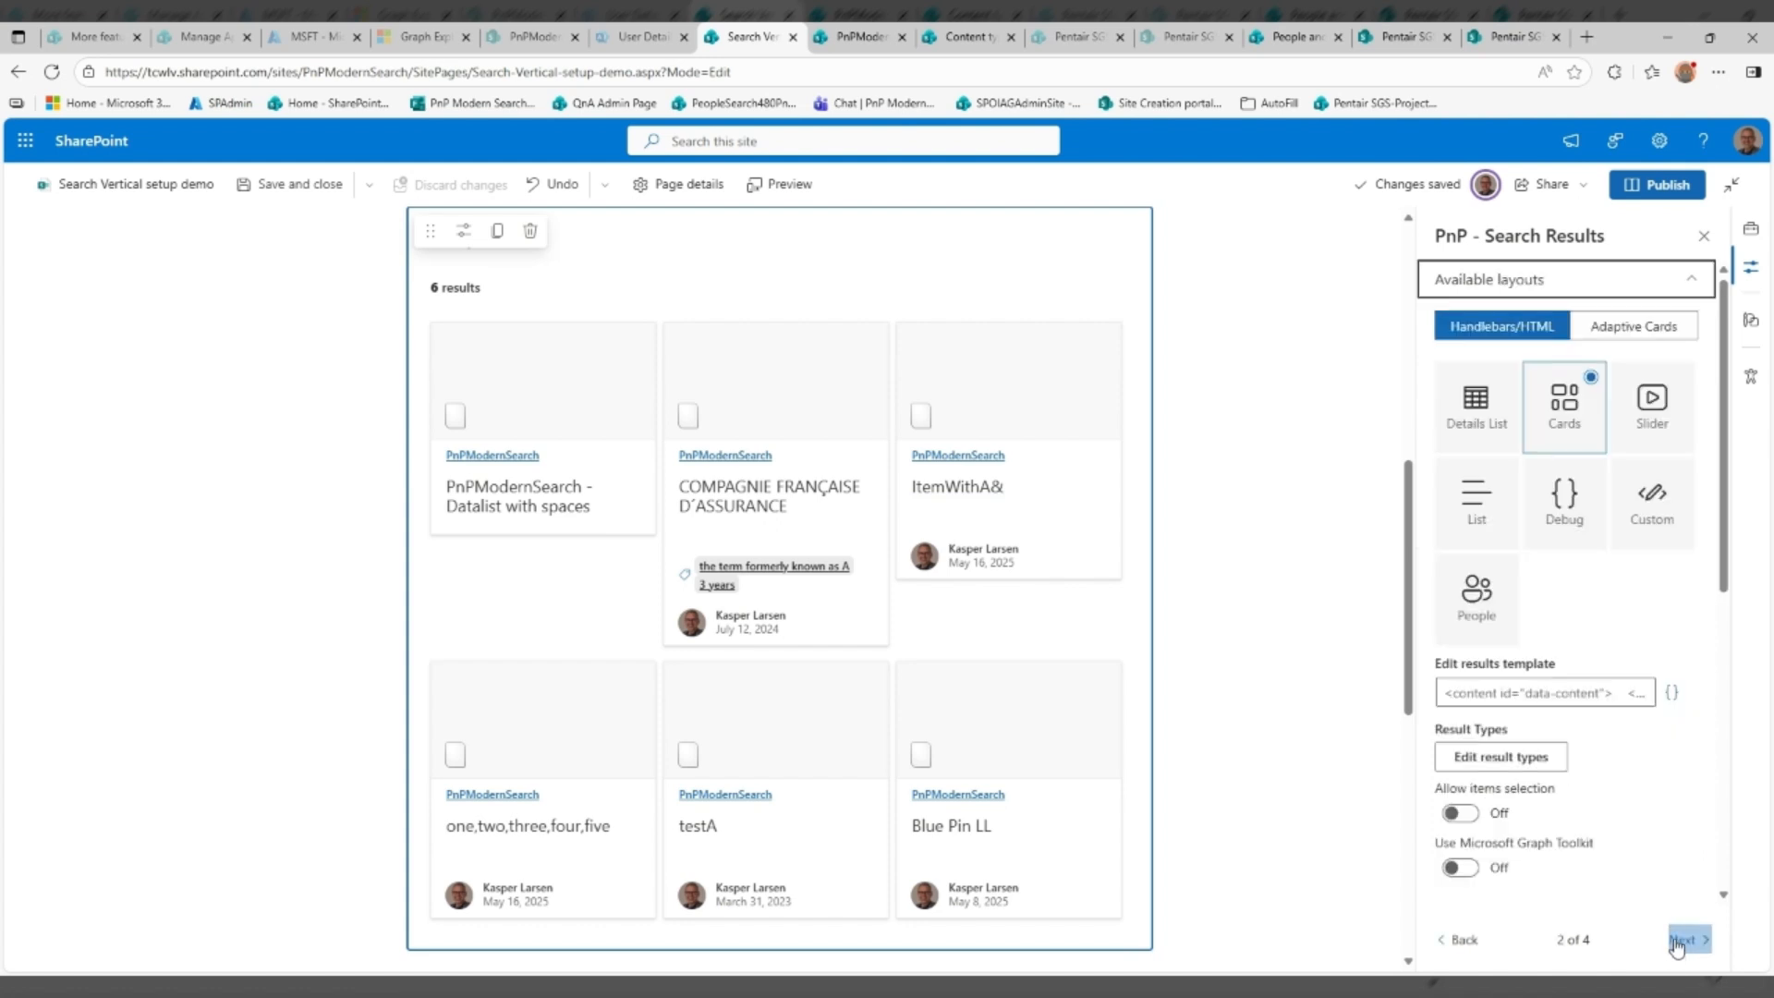
{"action": "left_click", "coordinate": [1677, 944]}
{"action": "left_click", "coordinate": [1452, 335]}
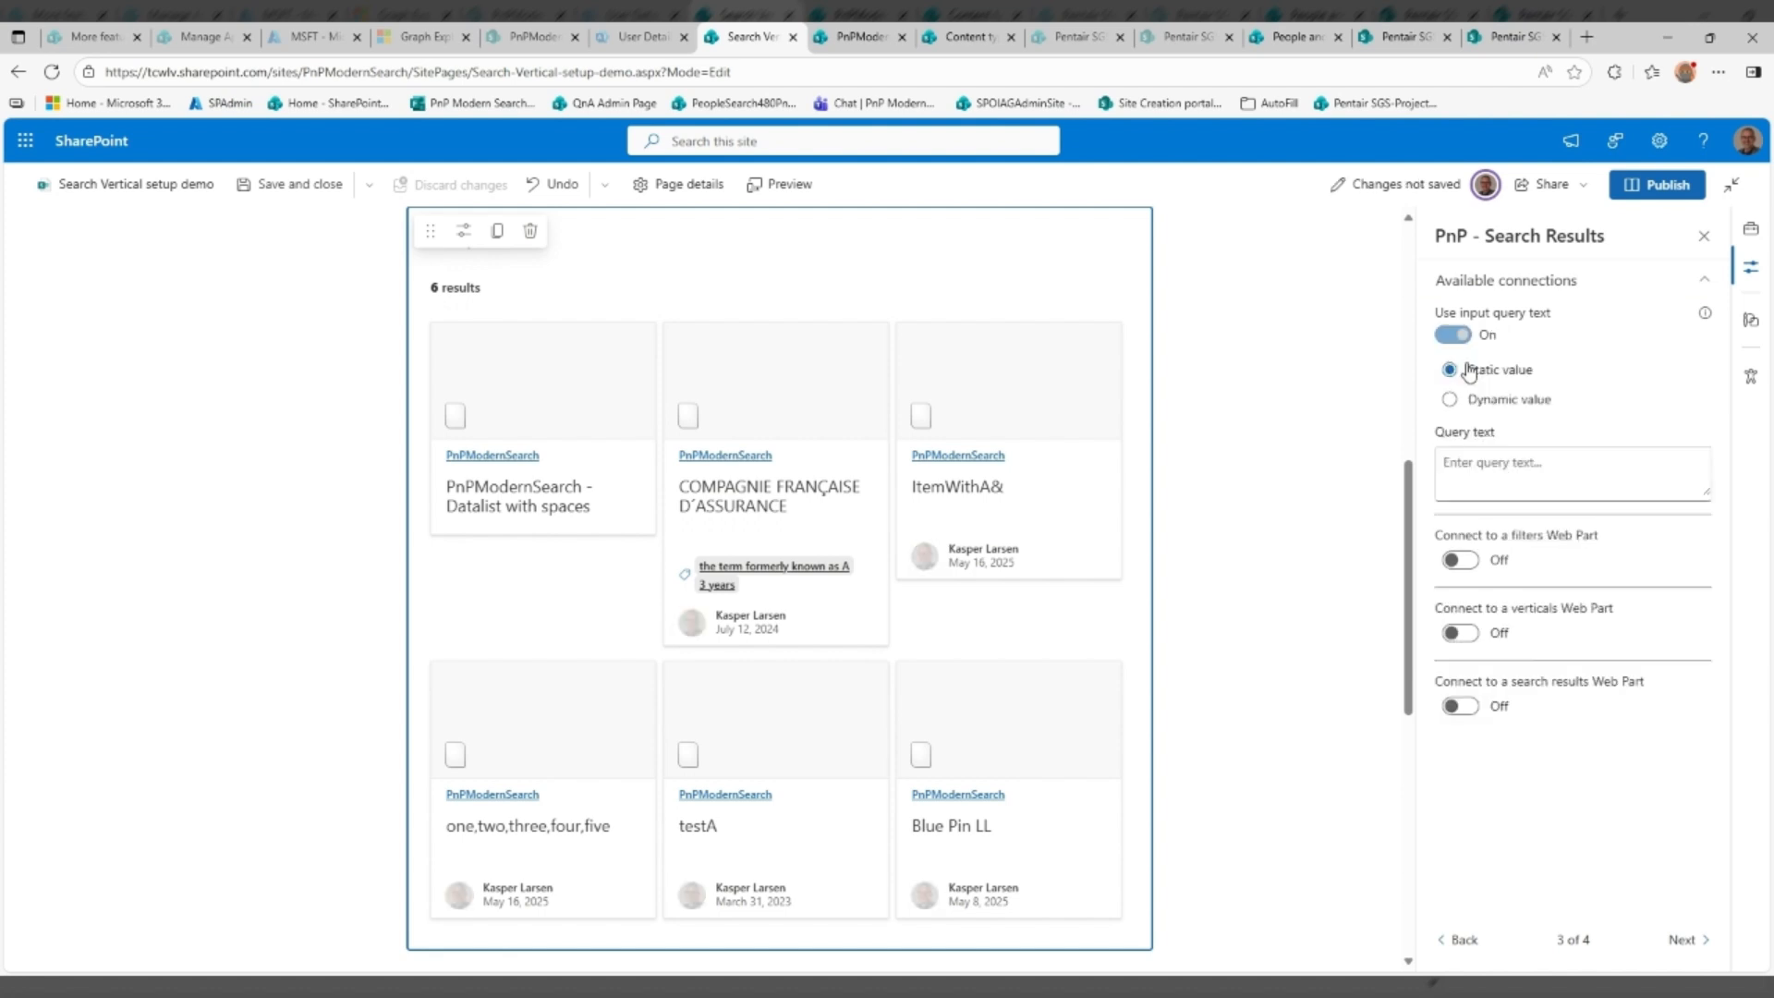
{"action": "left_click", "coordinate": [1481, 403]}
{"action": "left_click", "coordinate": [1485, 470]}
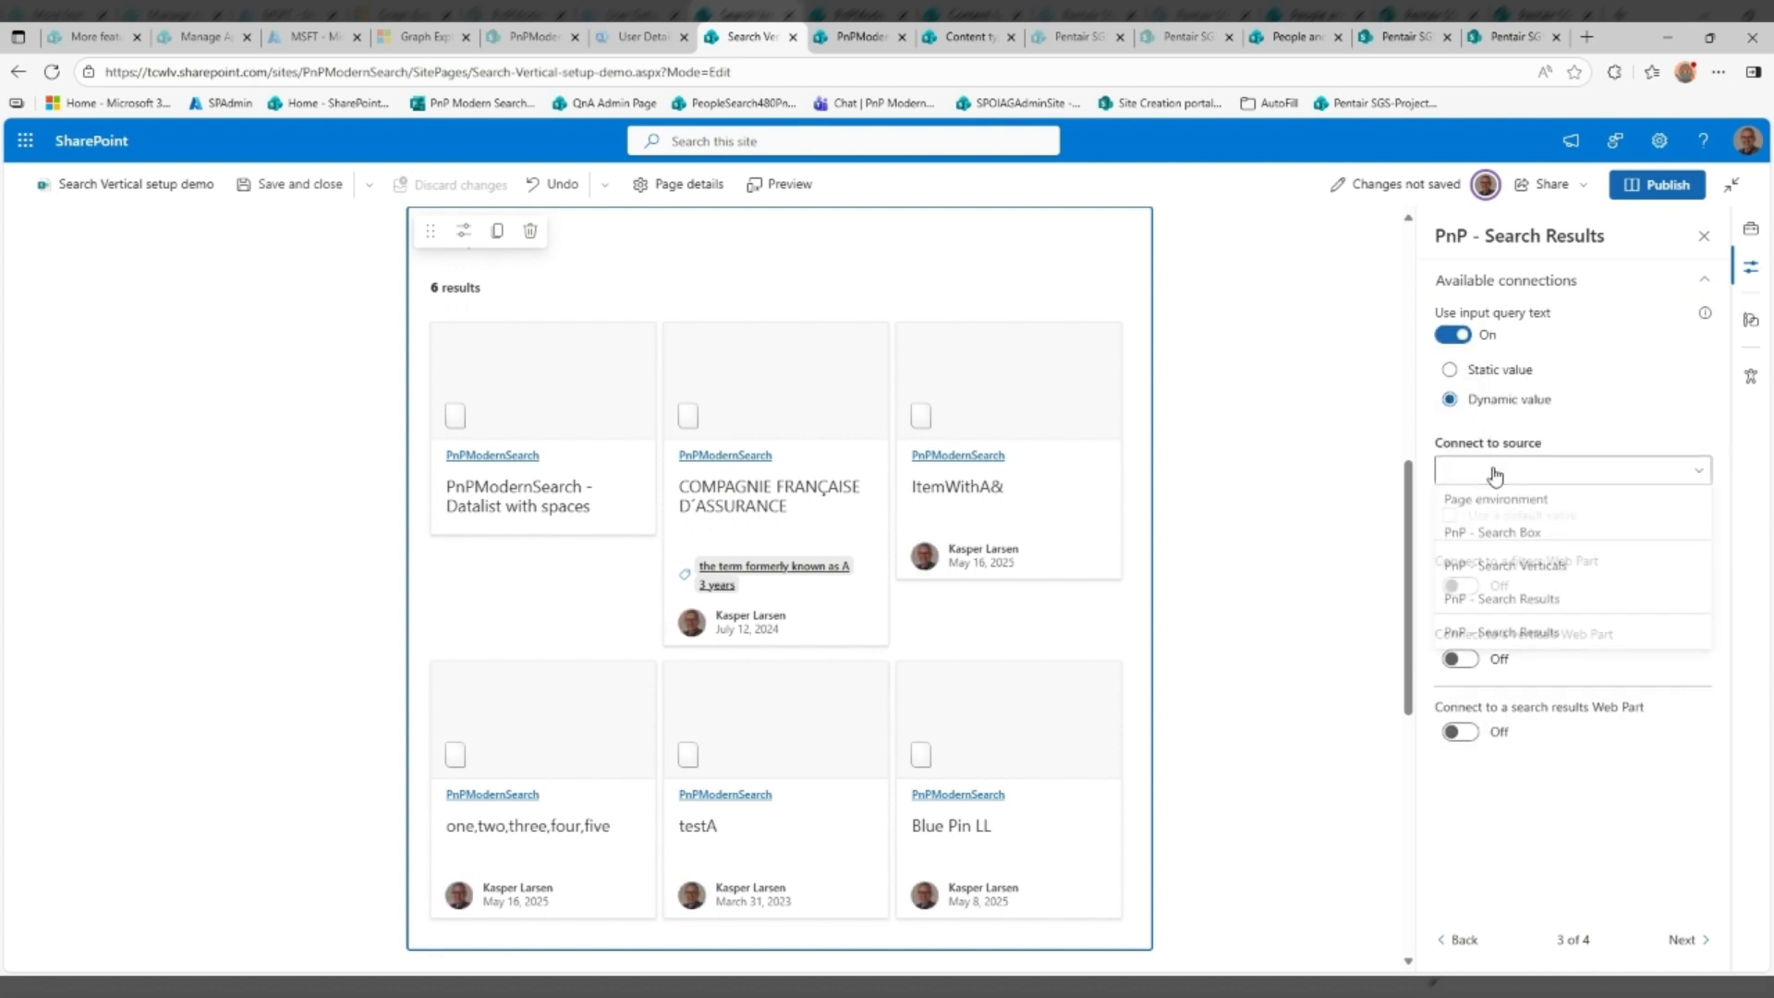
{"action": "left_click", "coordinate": [1497, 535]}
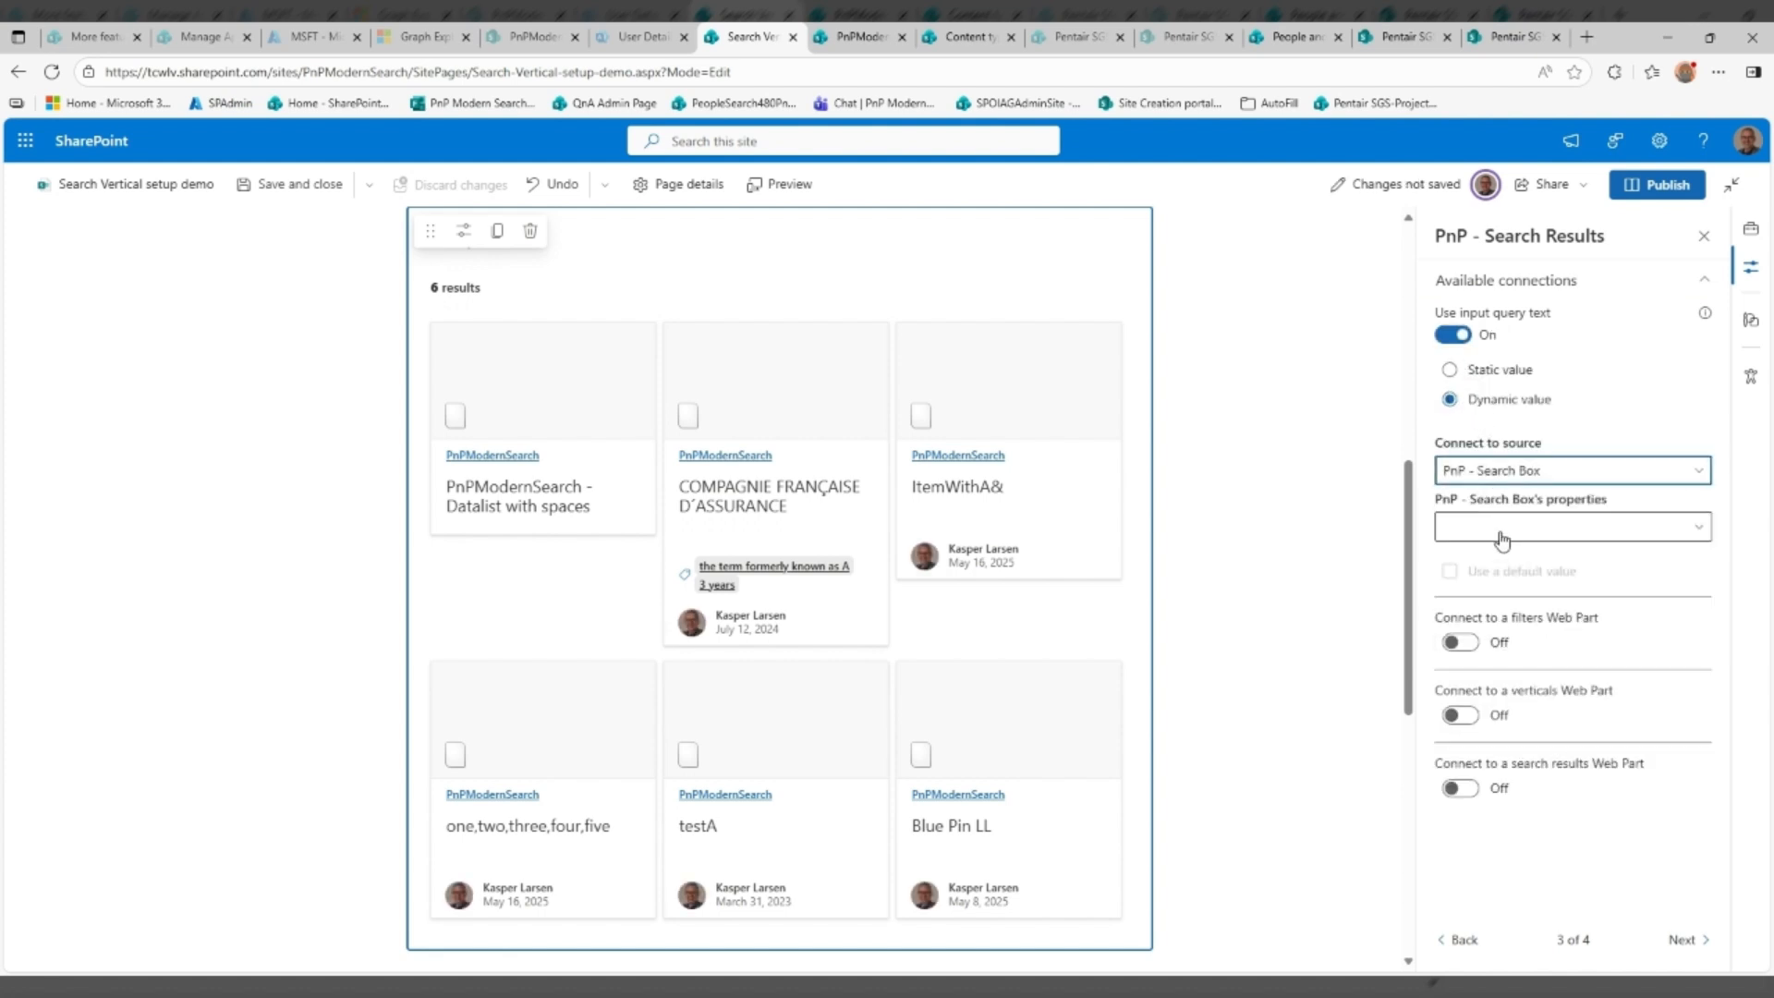
{"action": "left_click", "coordinate": [1502, 528]}
{"action": "left_click", "coordinate": [1502, 560]}
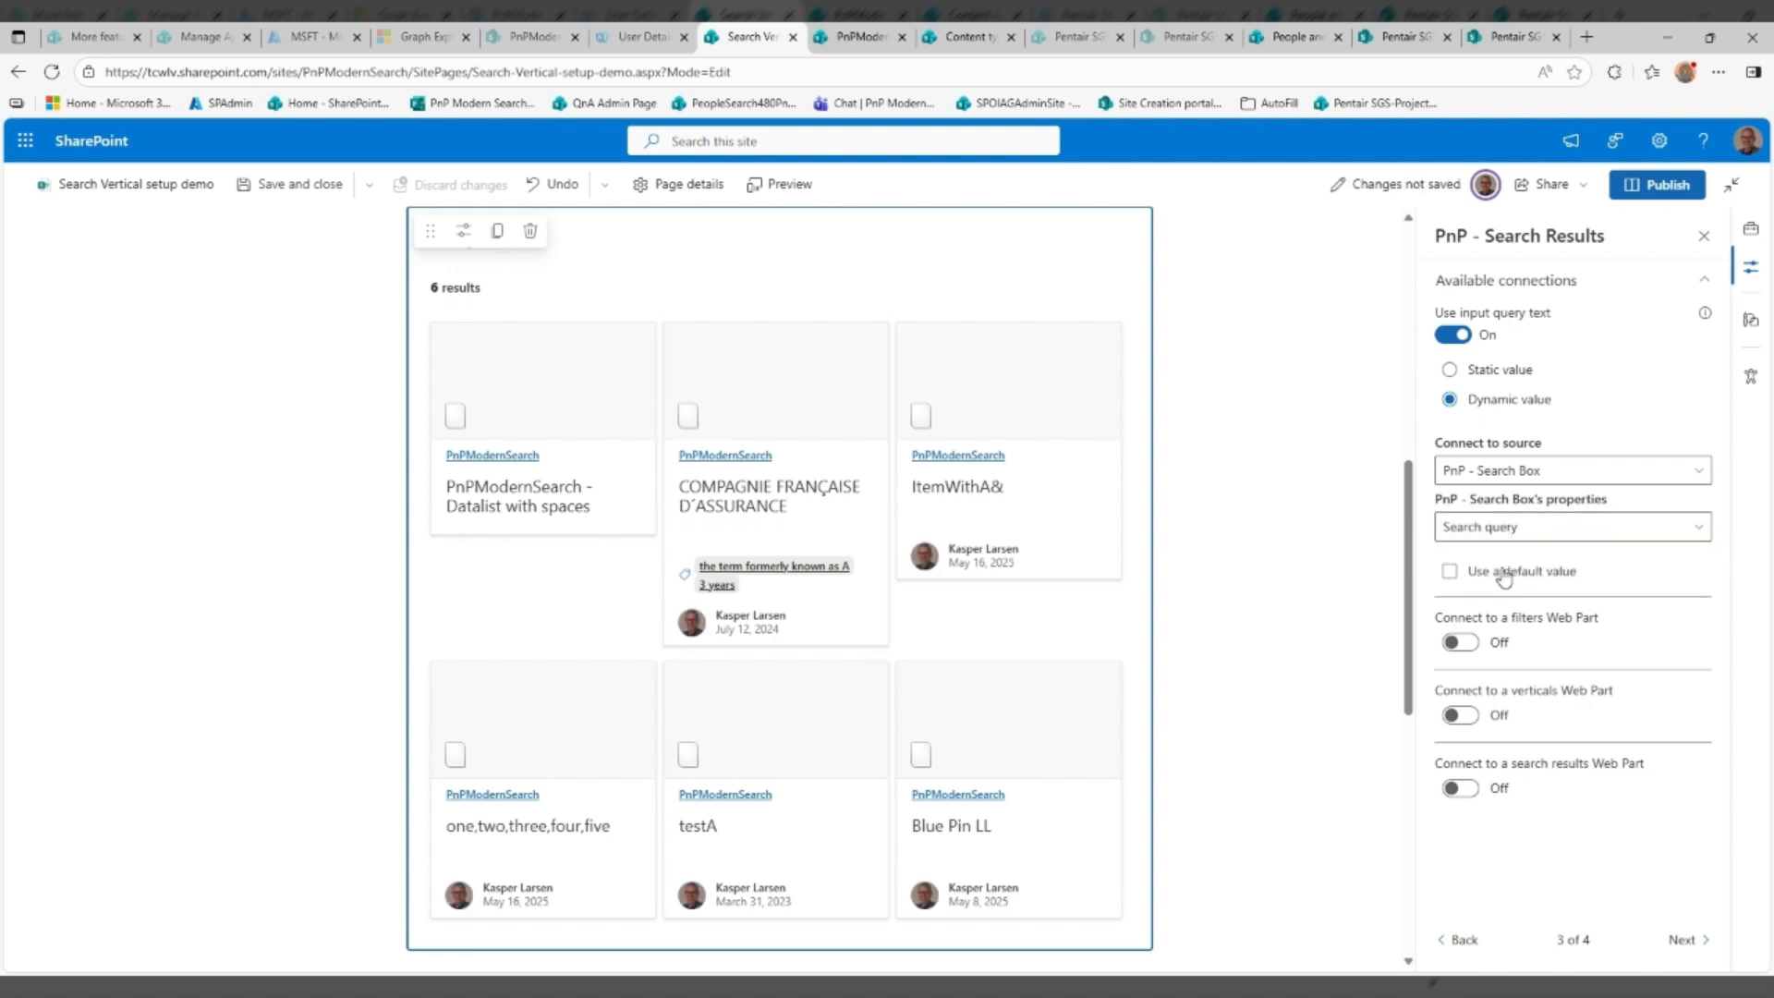
Enable a default value of * for the second results web part's input query
{"action": "left_click", "coordinate": [1504, 573]}
{"action": "left_click", "coordinate": [1507, 630]}
{"action": "type", "text": "*"}
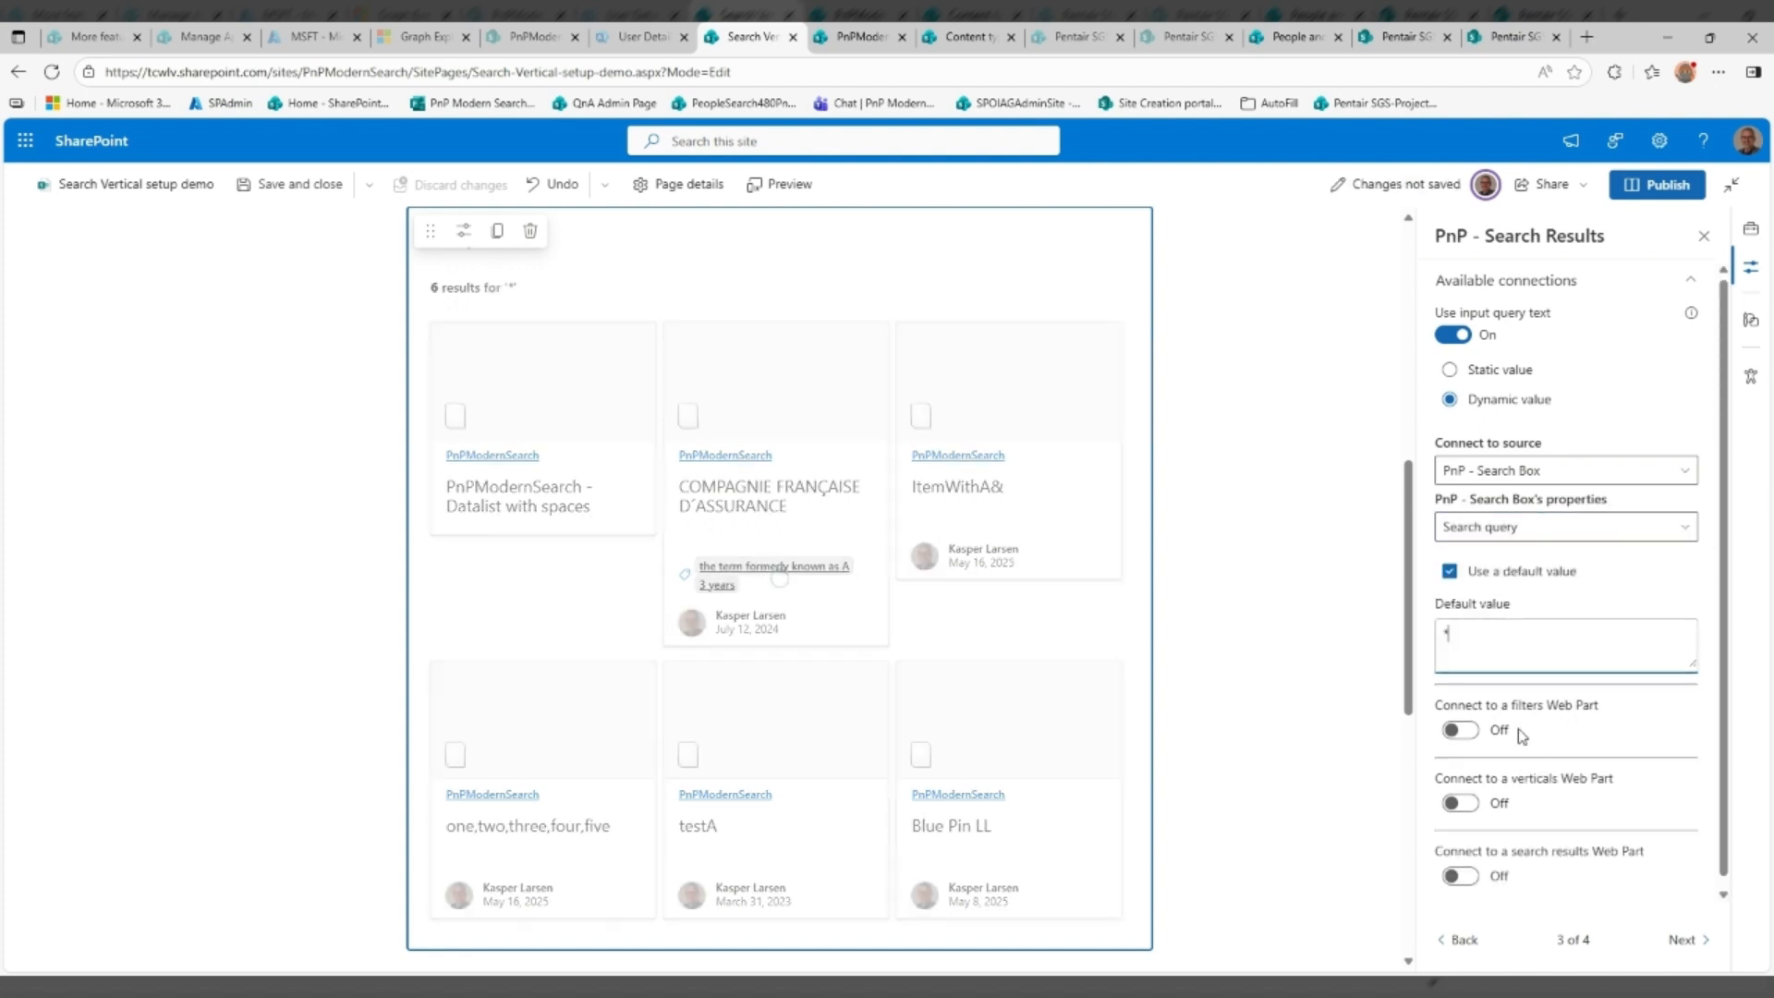
Connect the second results web part to the Search Verticals web part on the page
{"action": "left_click", "coordinate": [1463, 793]}
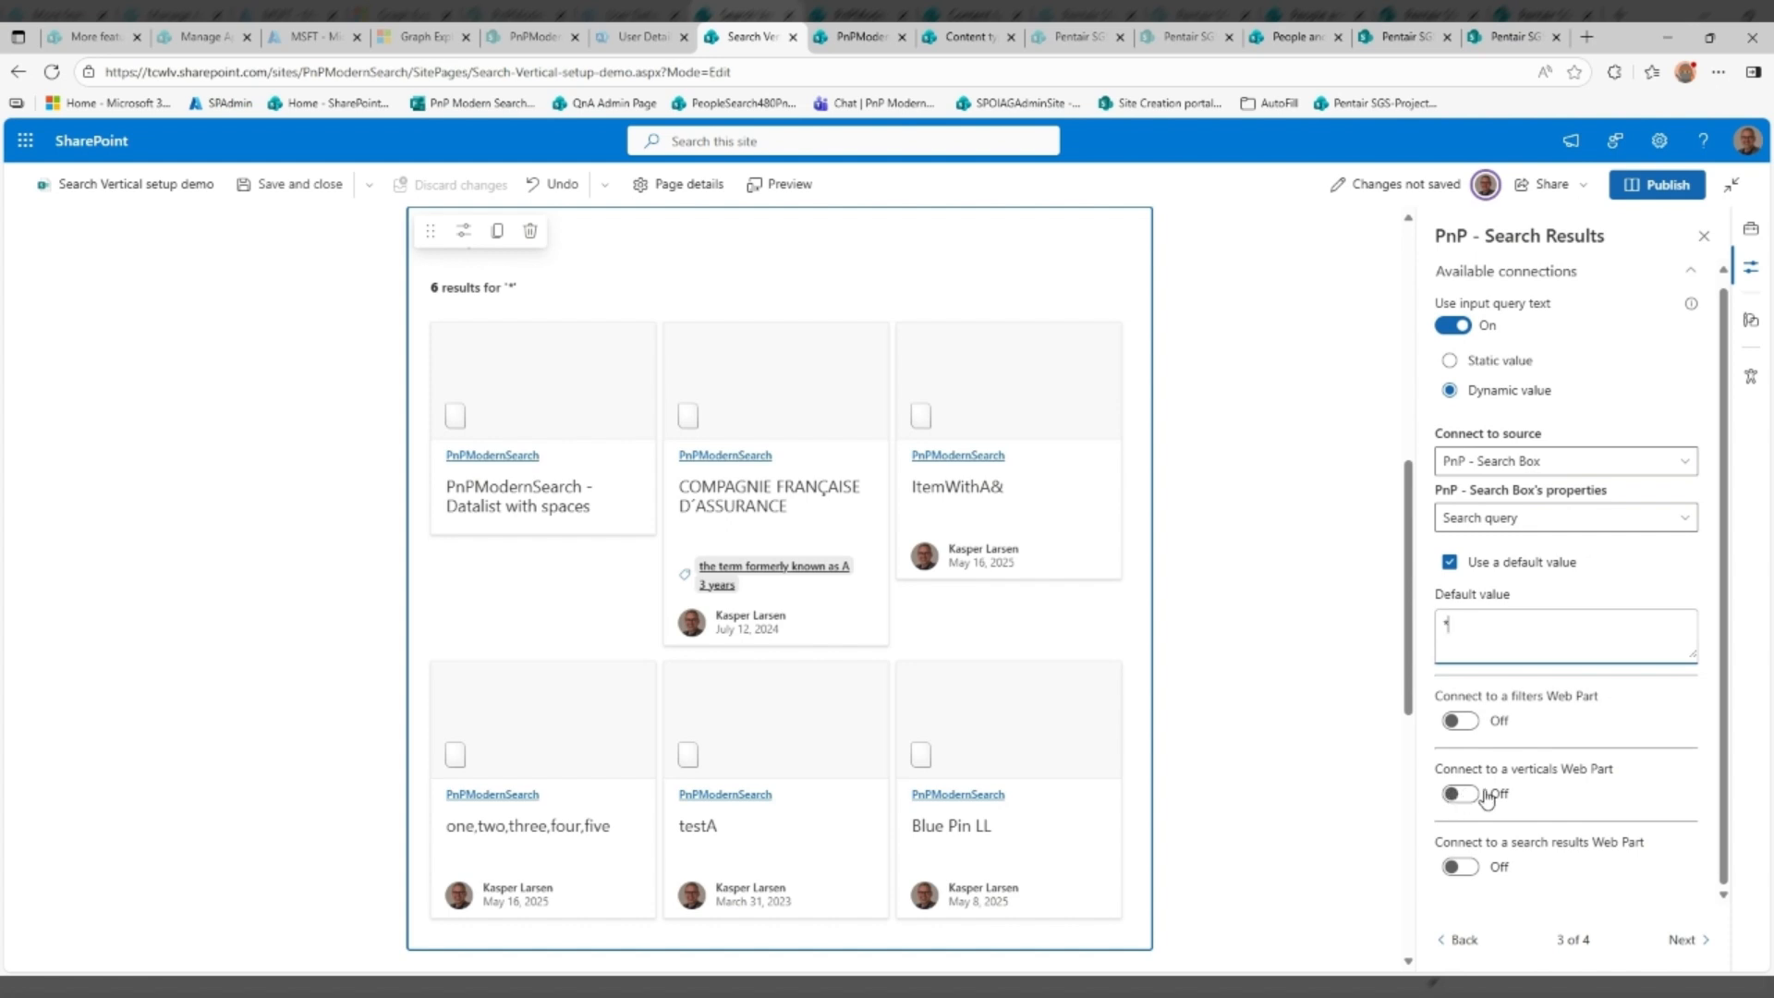
{"action": "left_click", "coordinate": [1490, 854]}
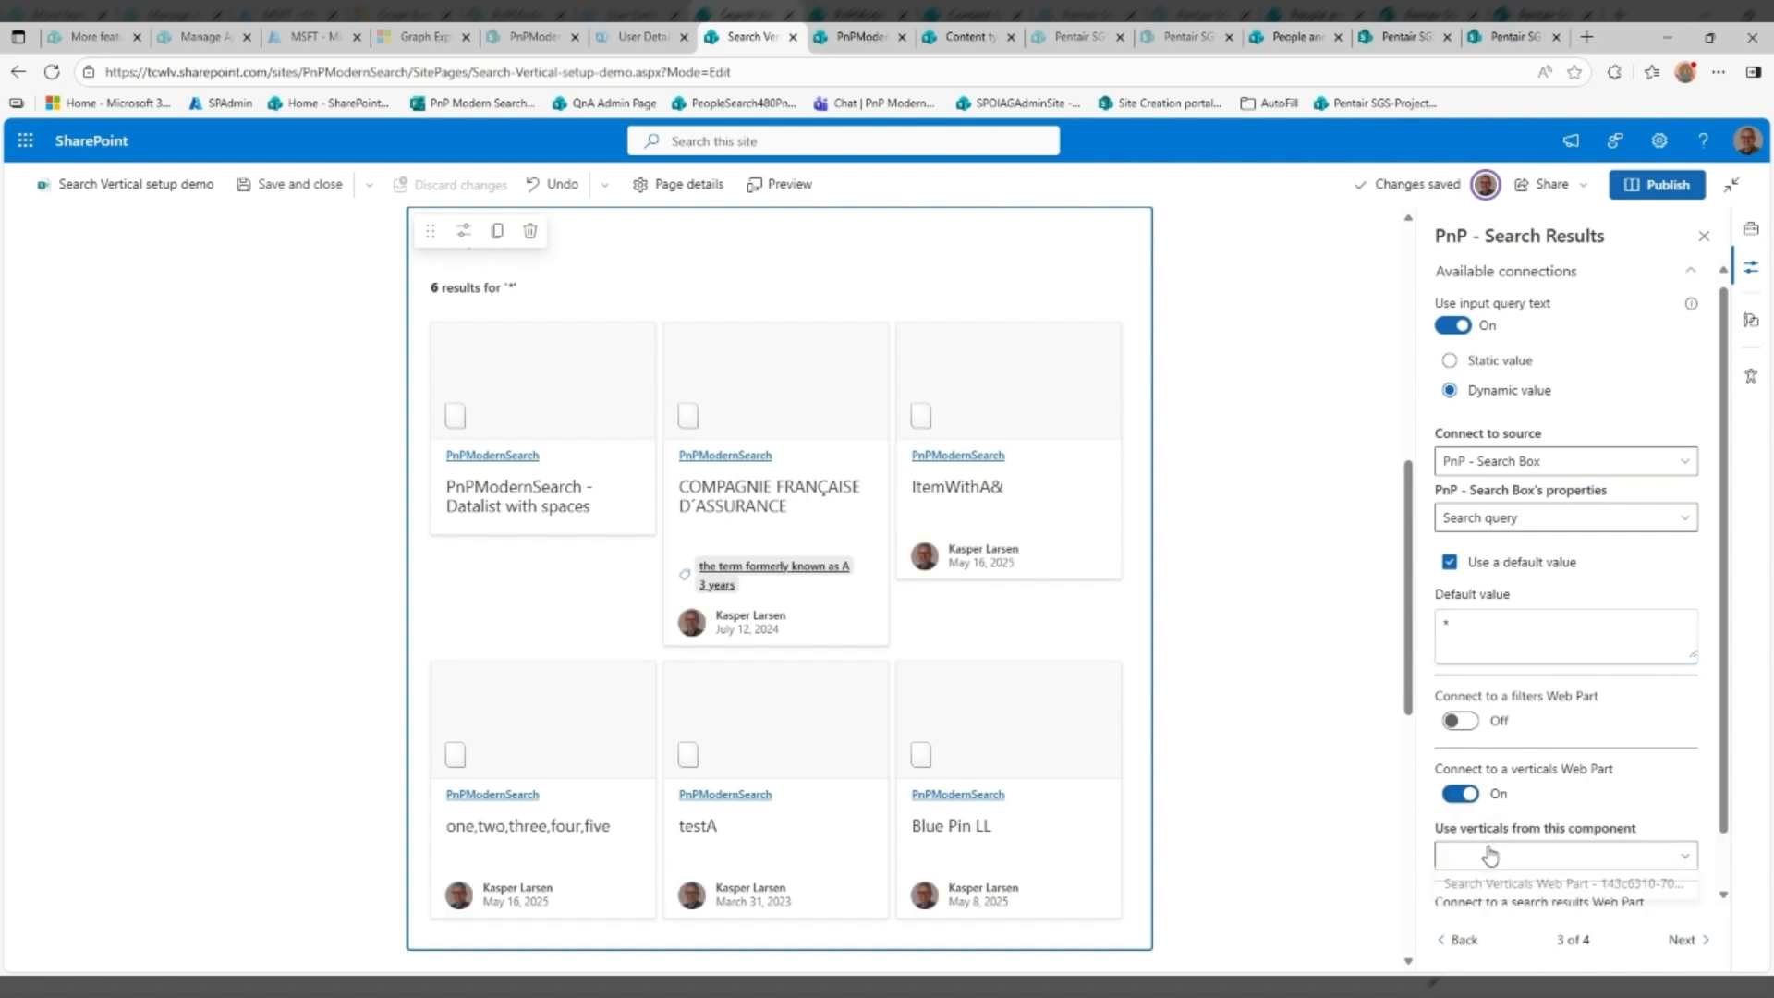
{"action": "scroll", "coordinate": [1490, 850], "scroll_direction": "down", "scroll_amount": 1}
{"action": "left_click", "coordinate": [1498, 800]}
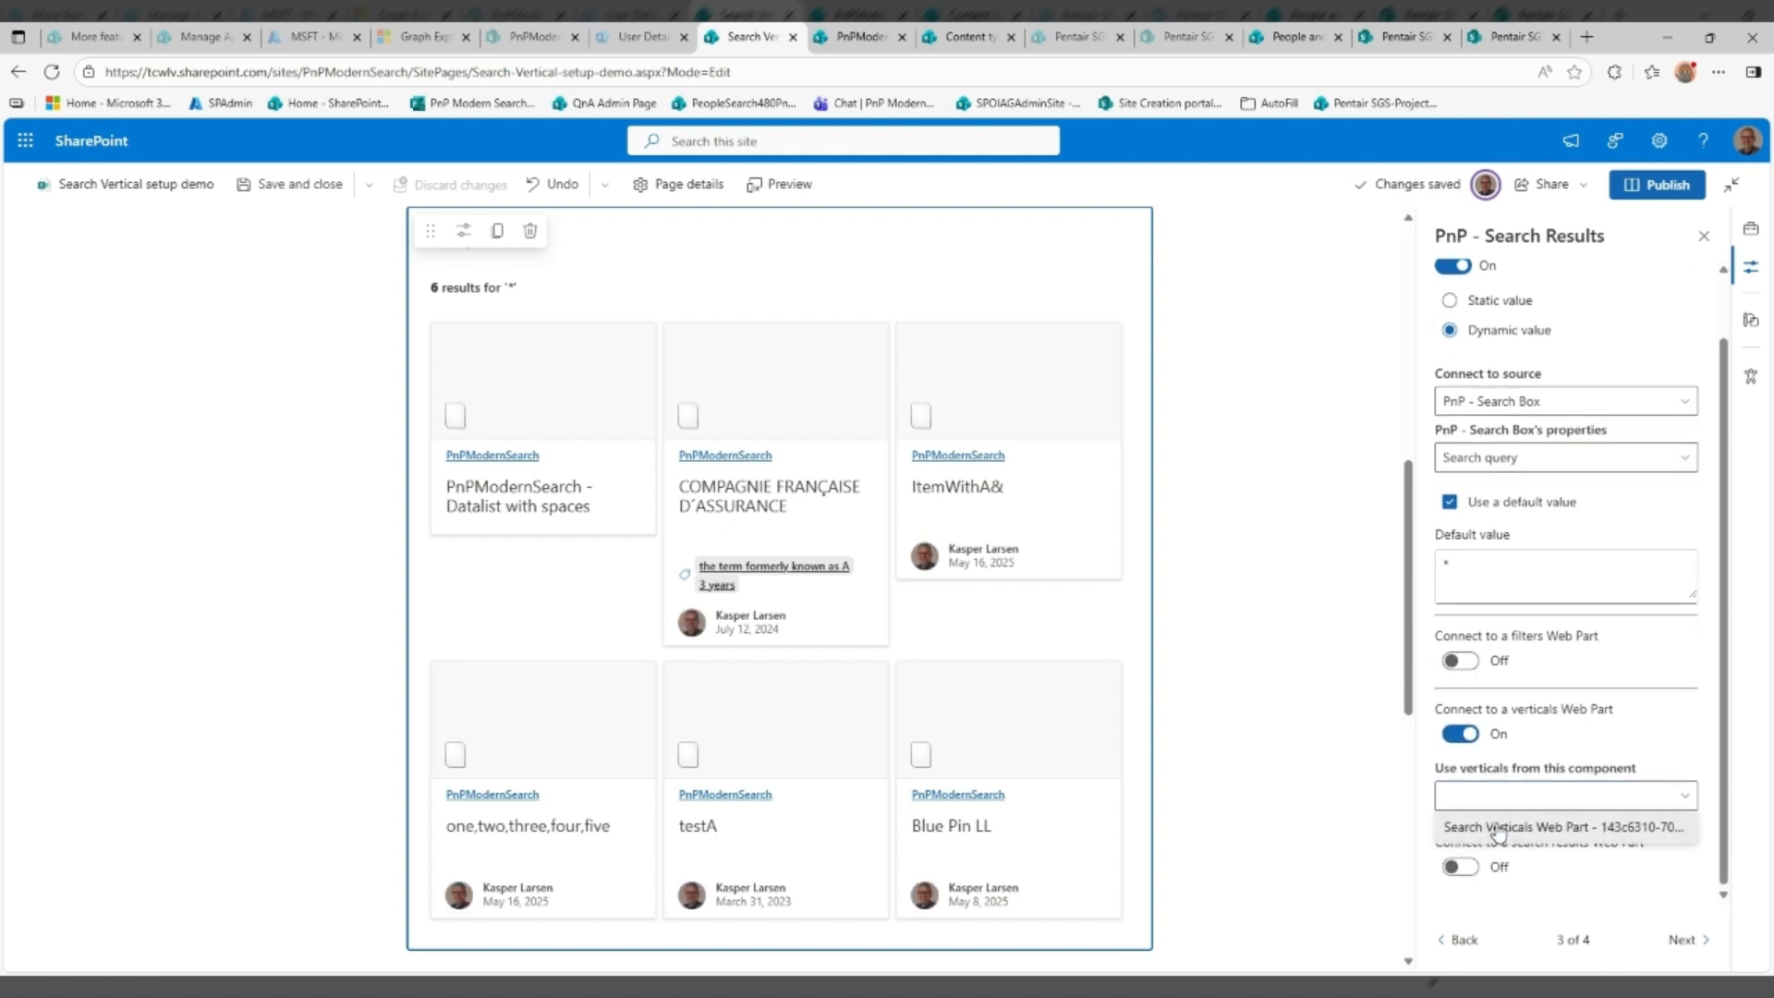
{"action": "left_click", "coordinate": [1497, 825]}
Restrict the second results web part to display data only when the Listitems vertical is selected
{"action": "scroll", "coordinate": [1498, 828], "scroll_direction": "down", "scroll_amount": 2}
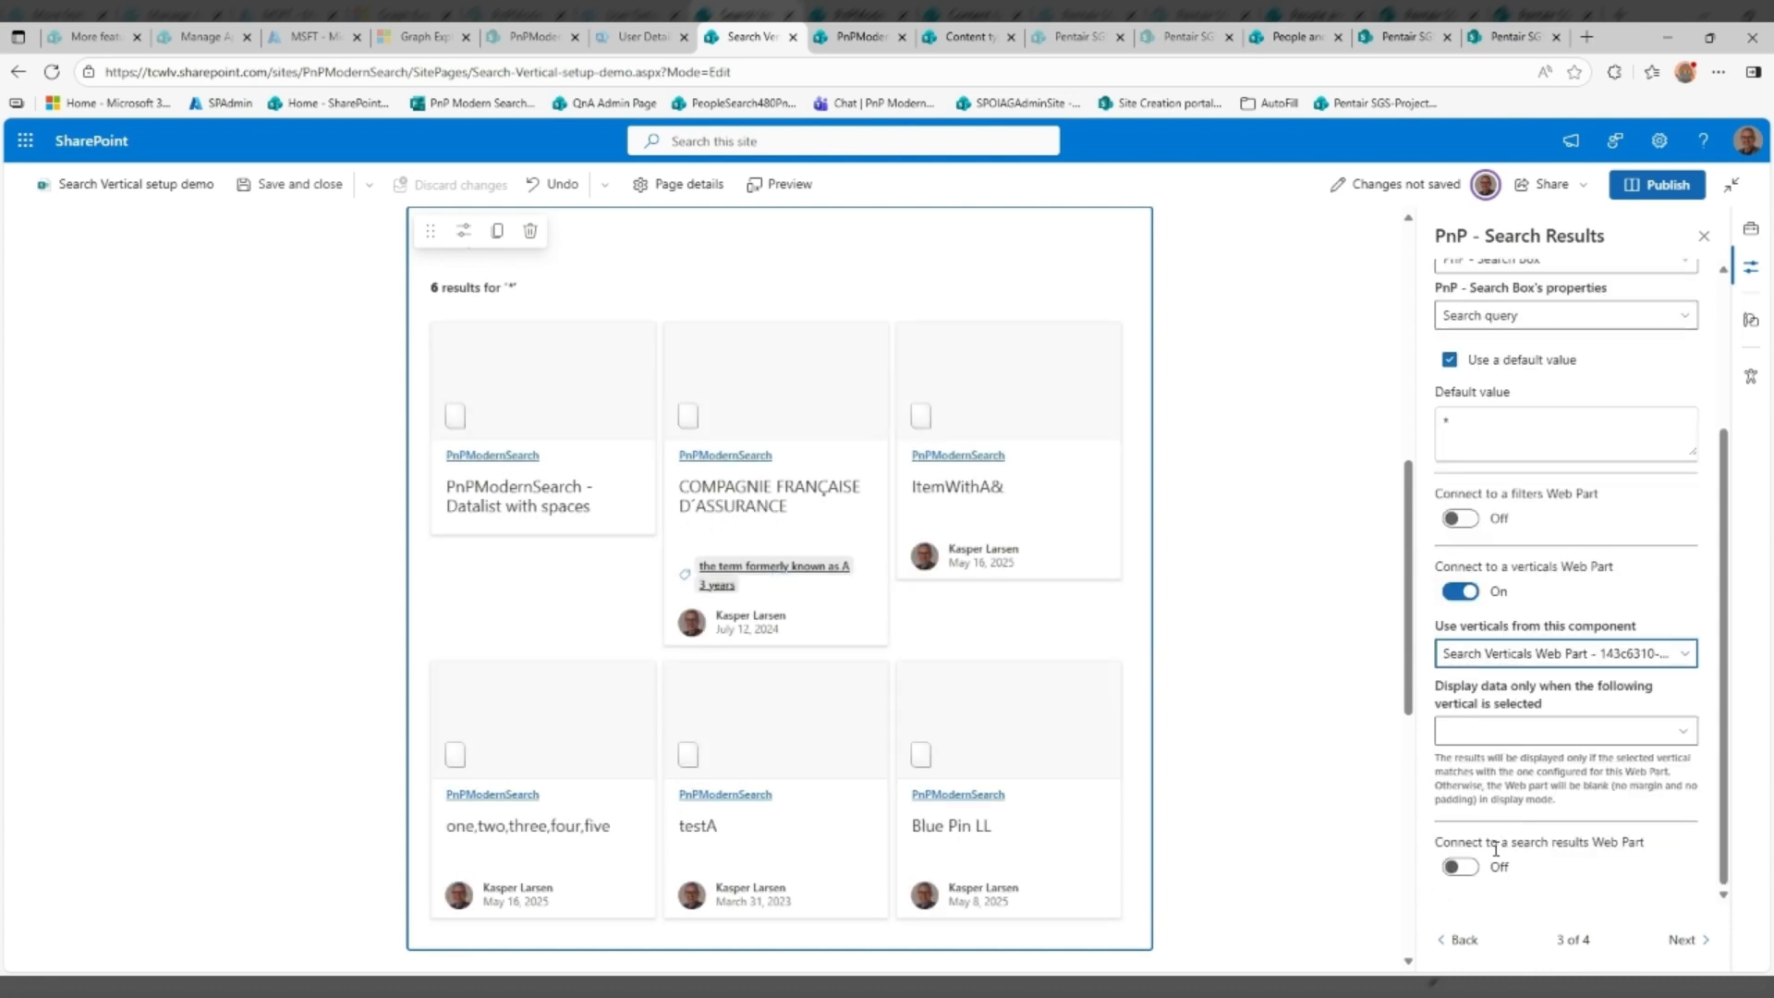
{"action": "left_click", "coordinate": [1488, 732]}
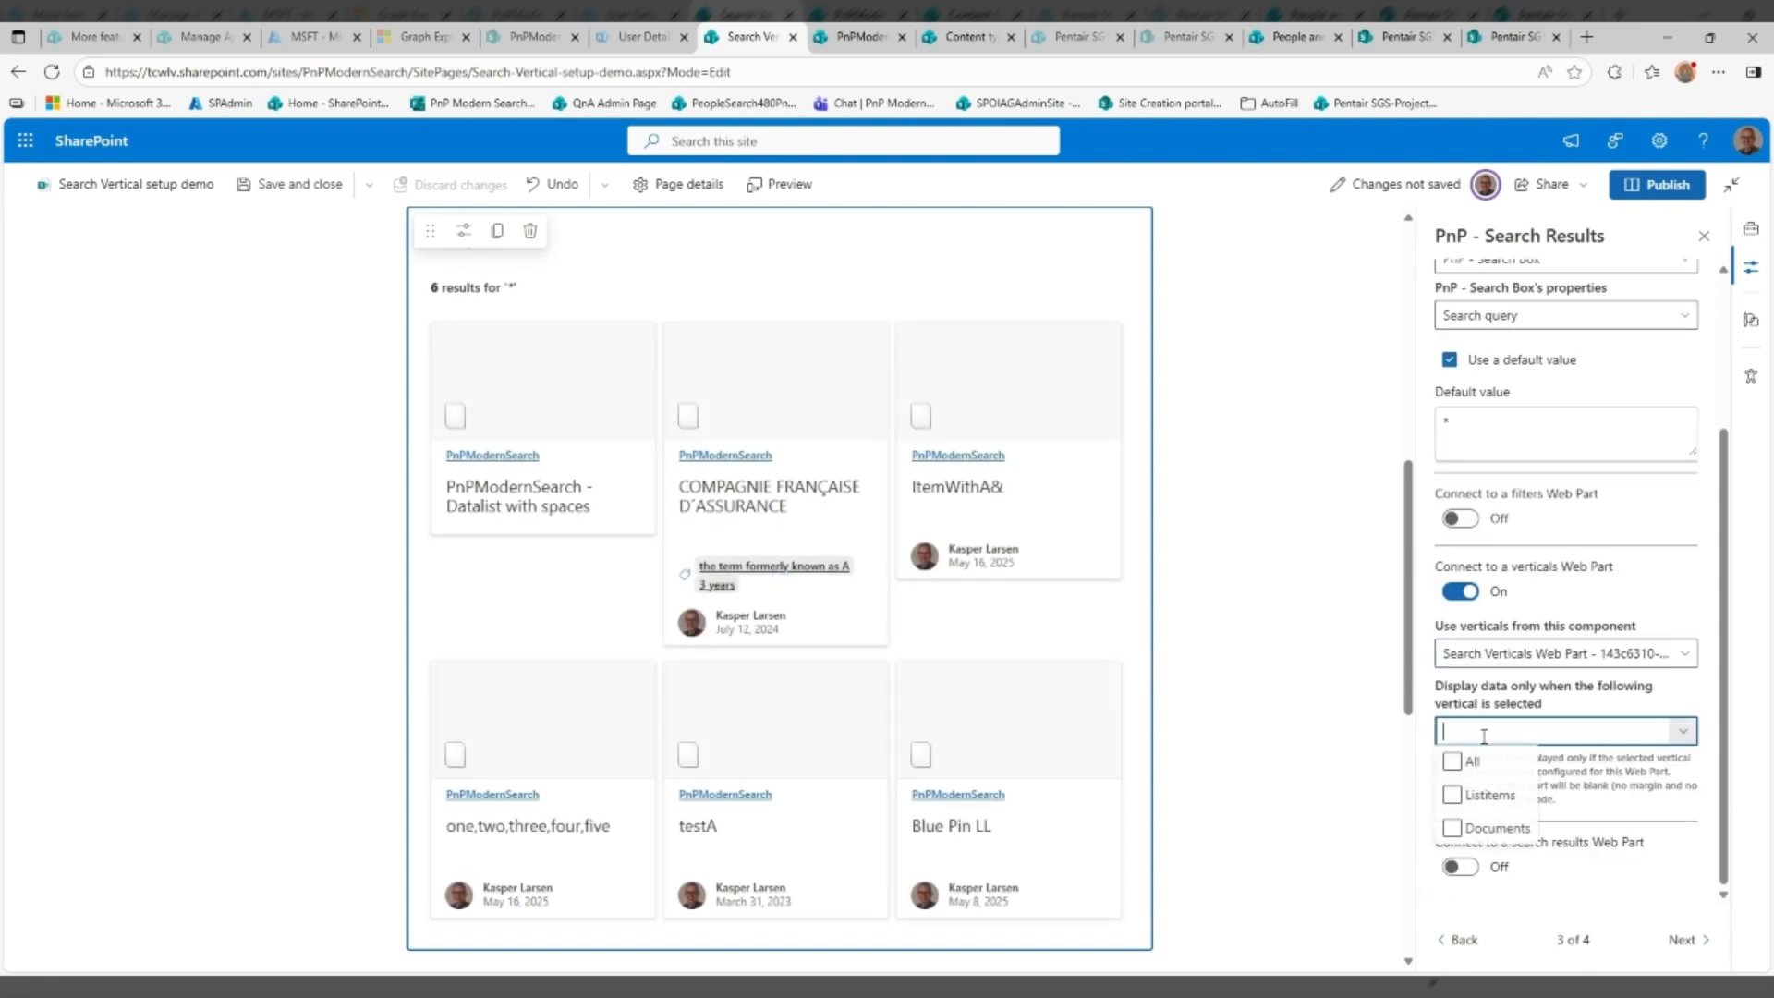
{"action": "left_click", "coordinate": [1486, 796]}
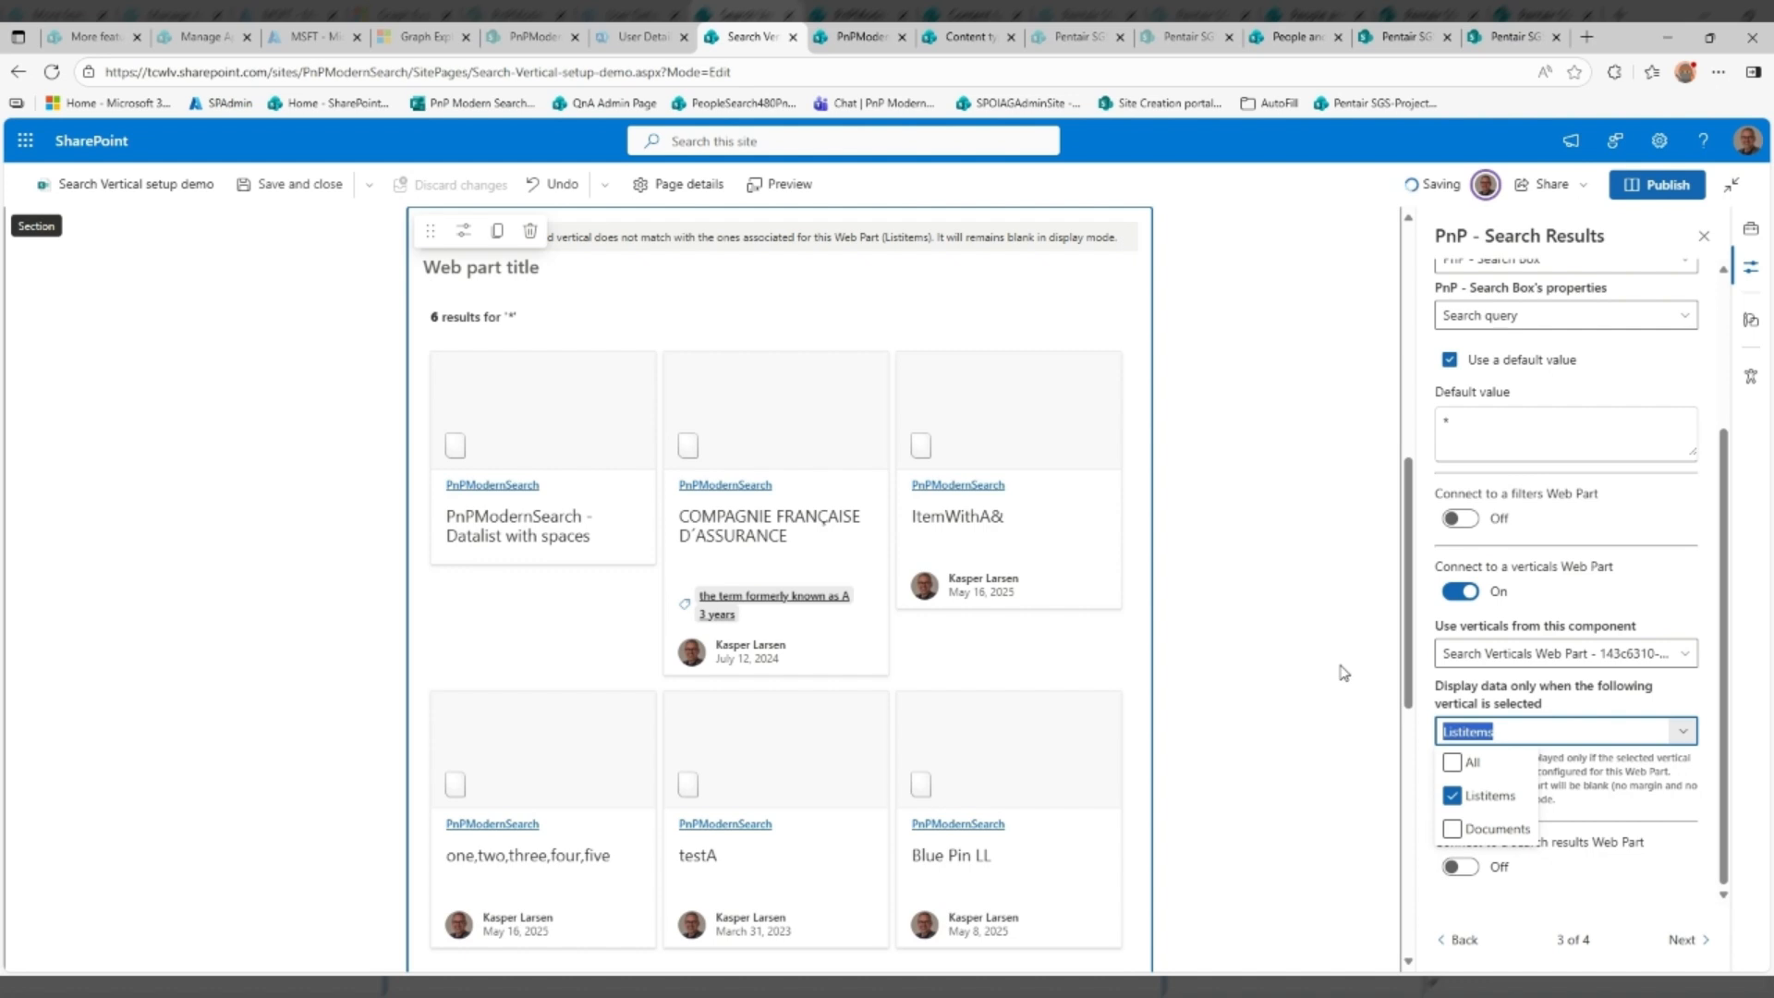
Use SharePoint Search as the third results web part's data source and title the web part Docs
{"action": "scroll", "coordinate": [1346, 712], "scroll_direction": "down", "scroll_amount": 2}
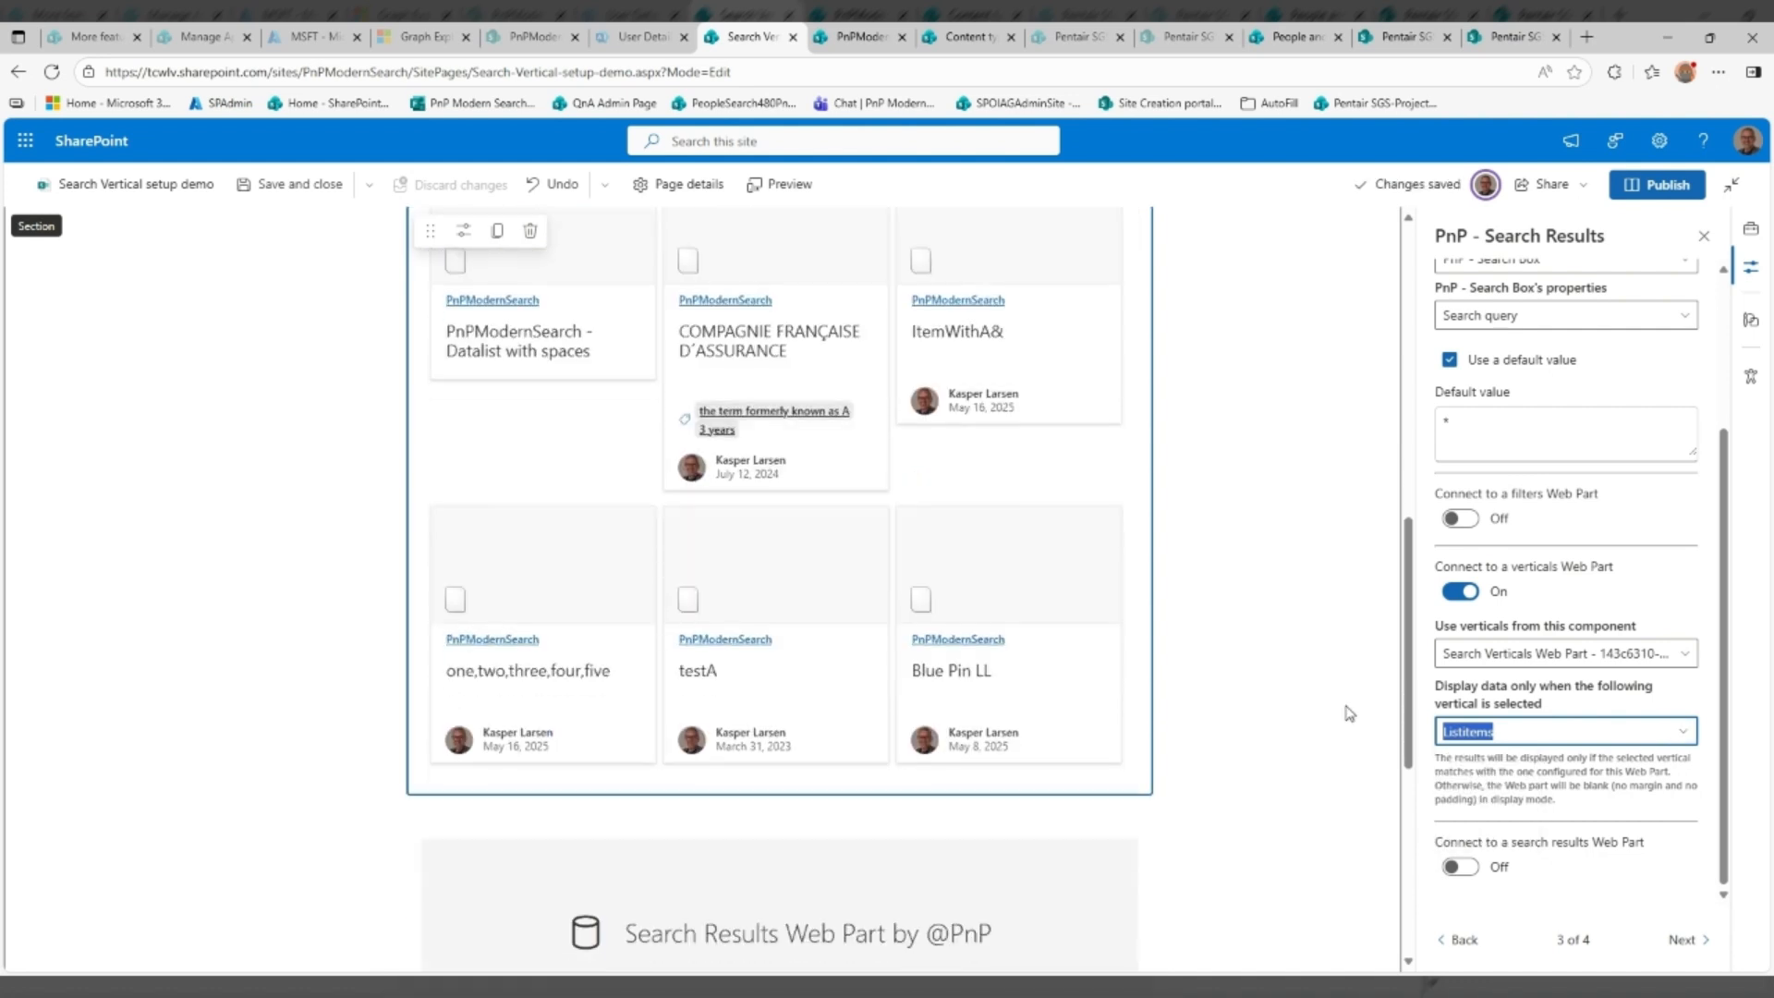
{"action": "left_click", "coordinate": [952, 915]}
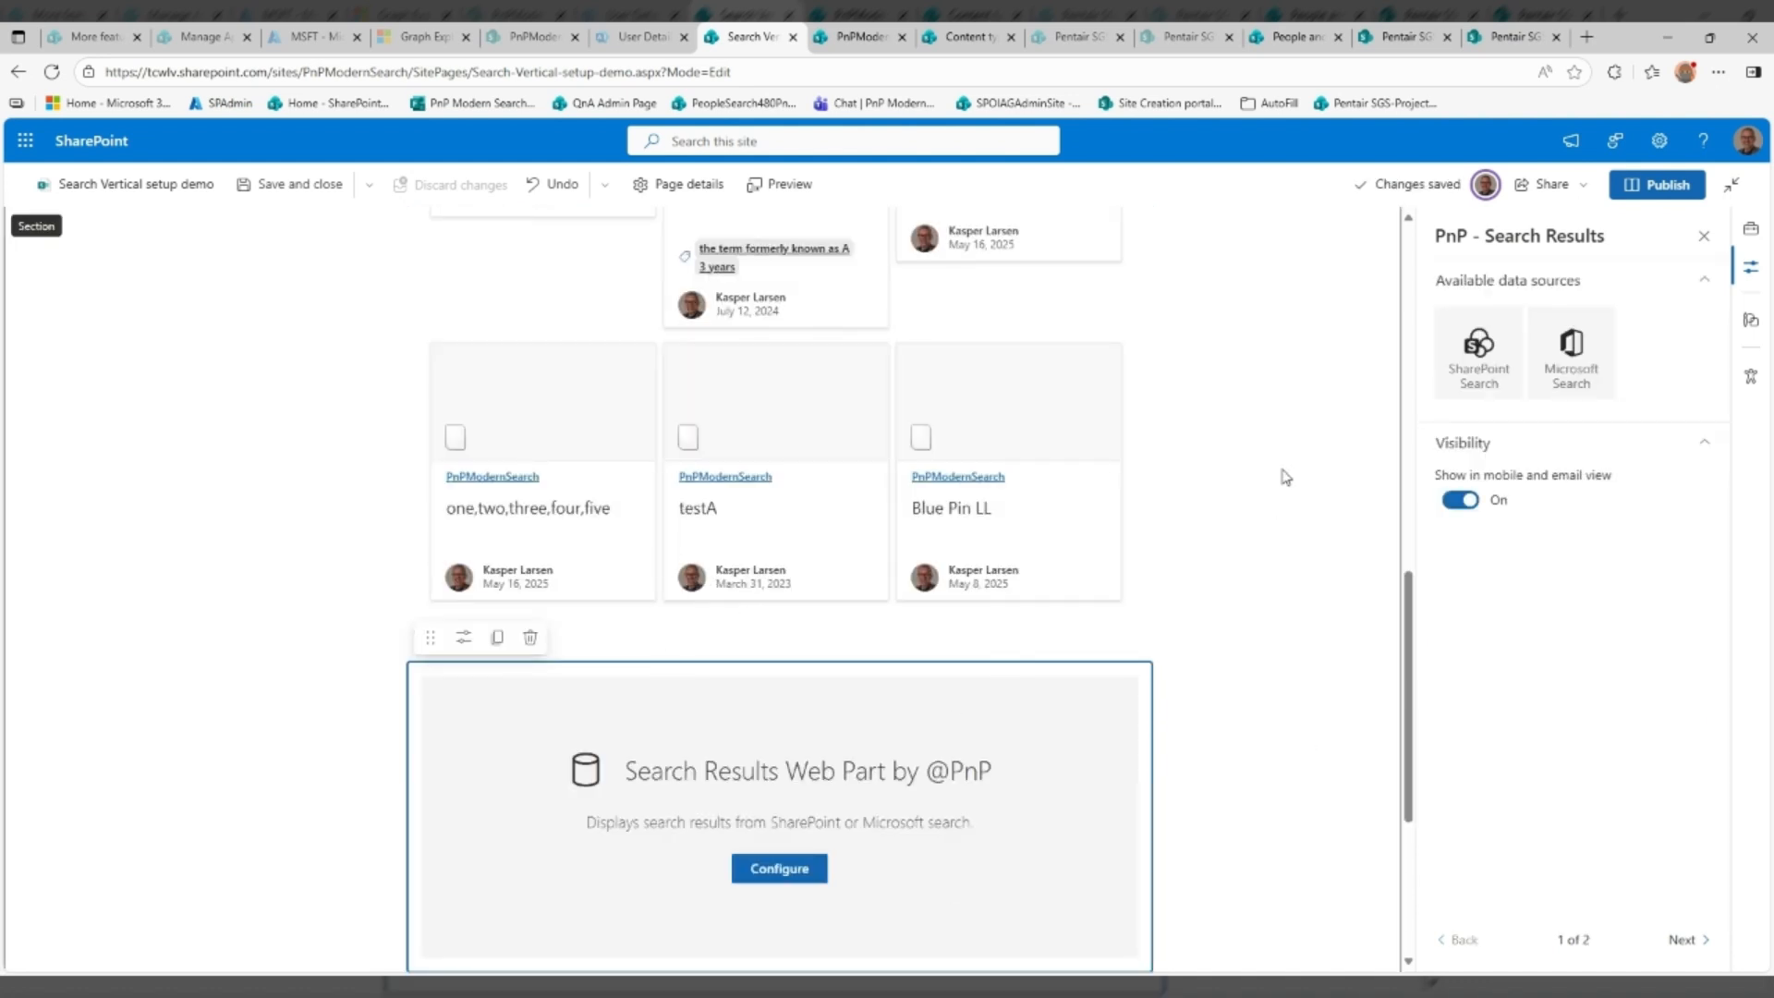
{"action": "left_click", "coordinate": [1475, 366]}
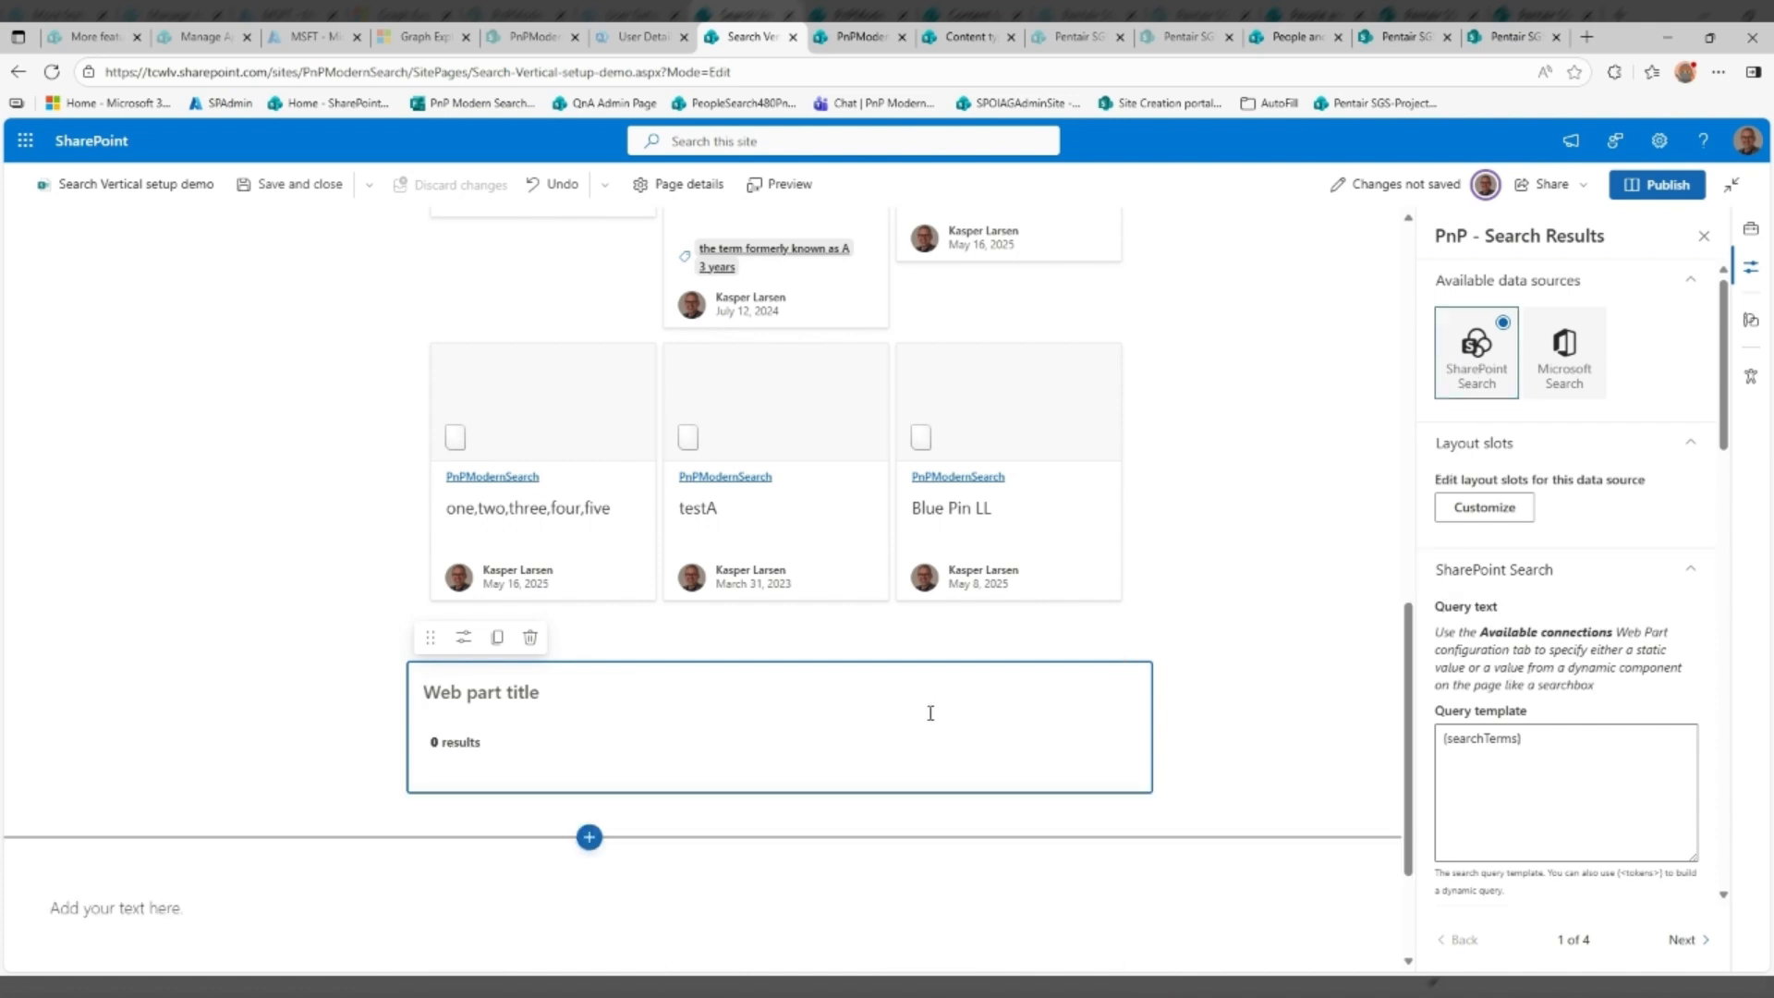
{"action": "type", "text": "Docs"}
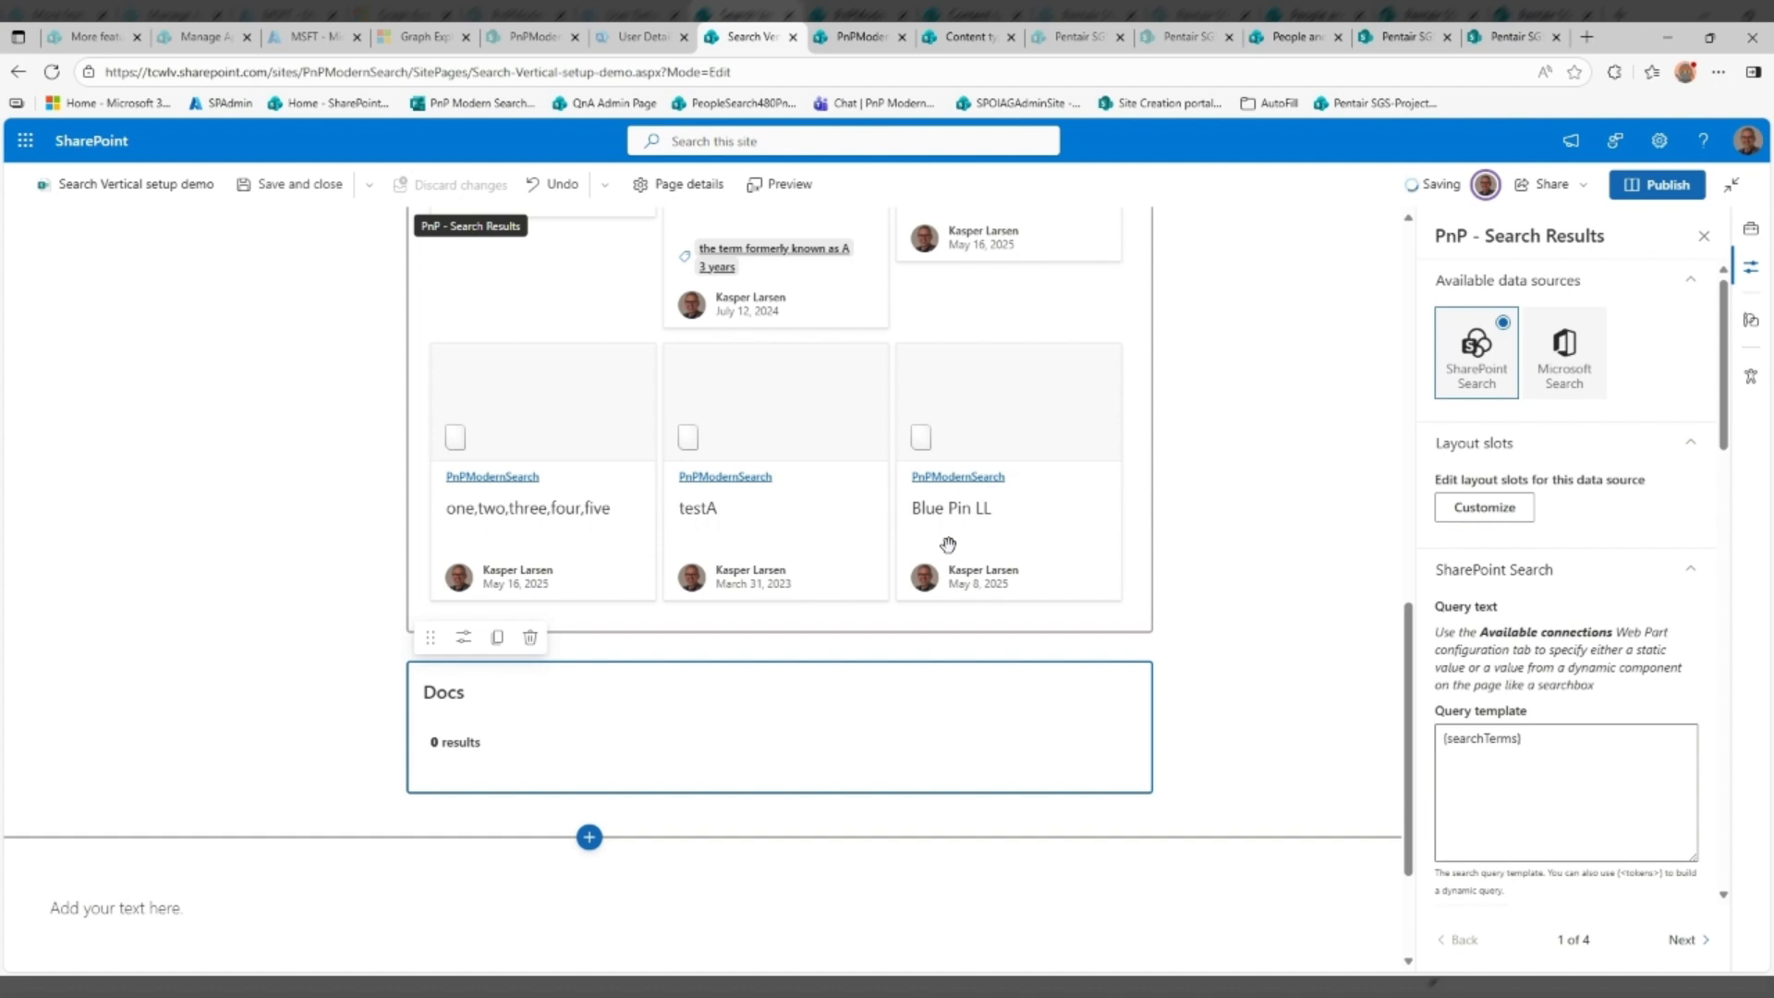
Title the second results web part Listitems
{"action": "scroll", "coordinate": [942, 543], "scroll_direction": "up", "scroll_amount": 6}
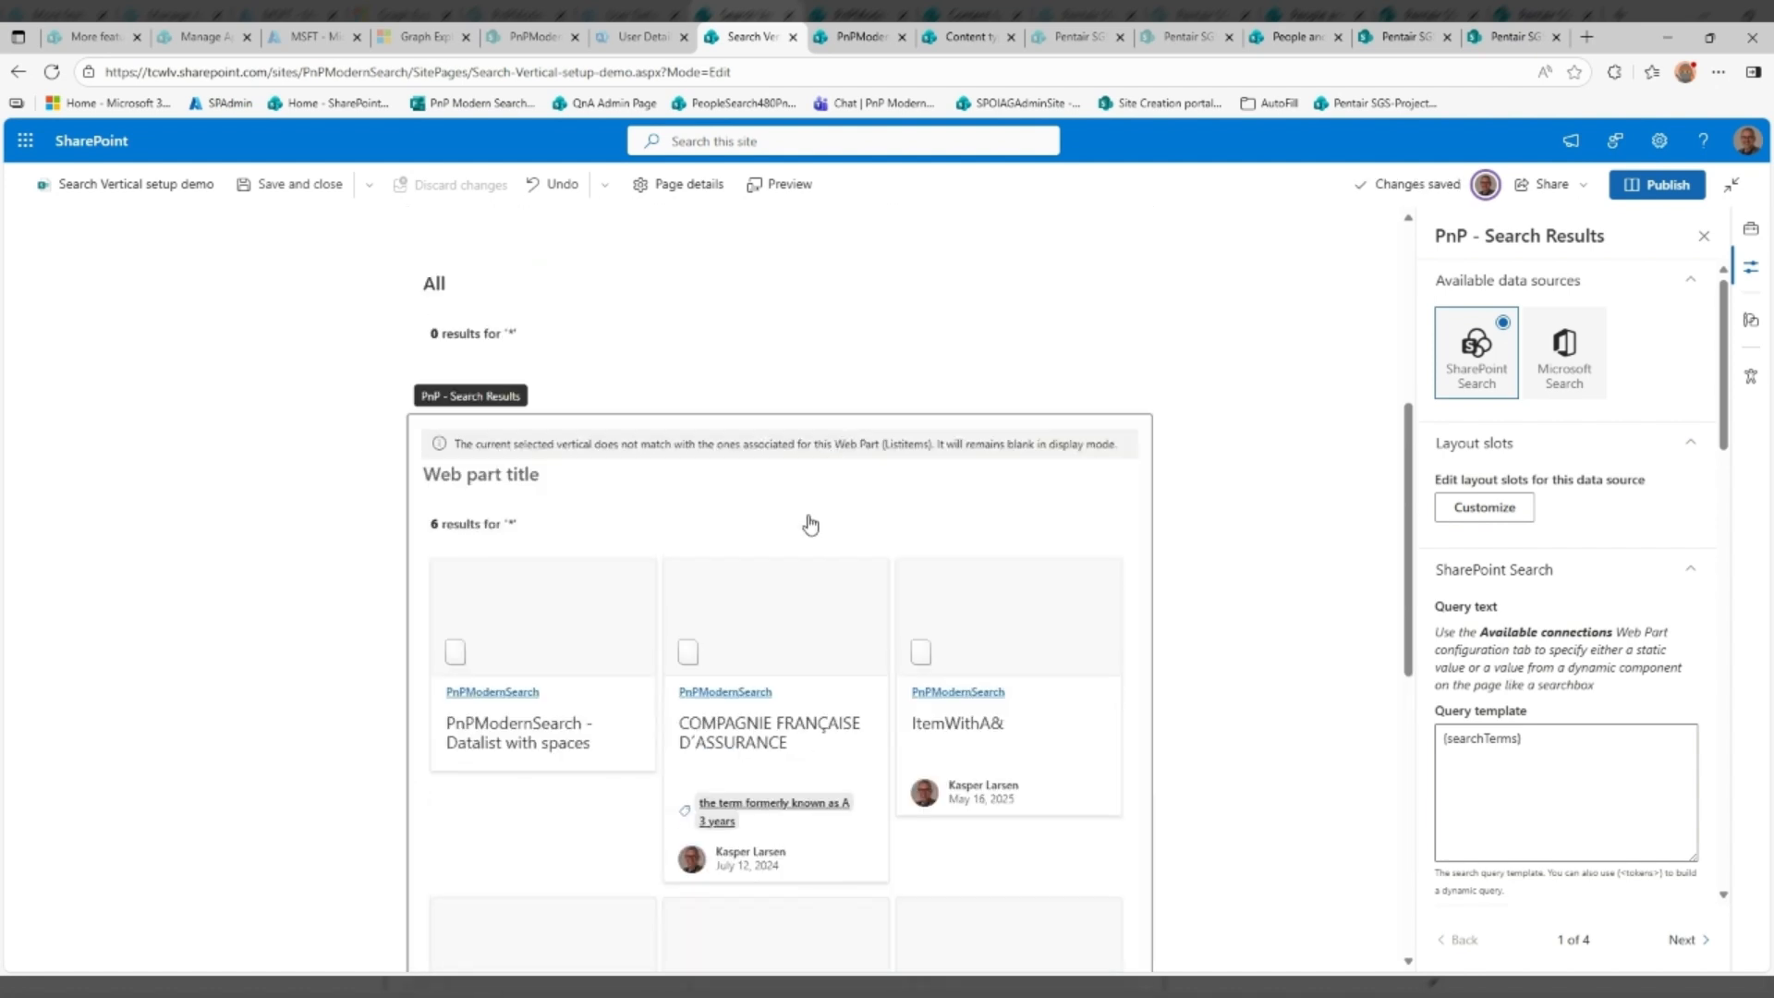
{"action": "scroll", "coordinate": [808, 519], "scroll_direction": "down", "scroll_amount": 2}
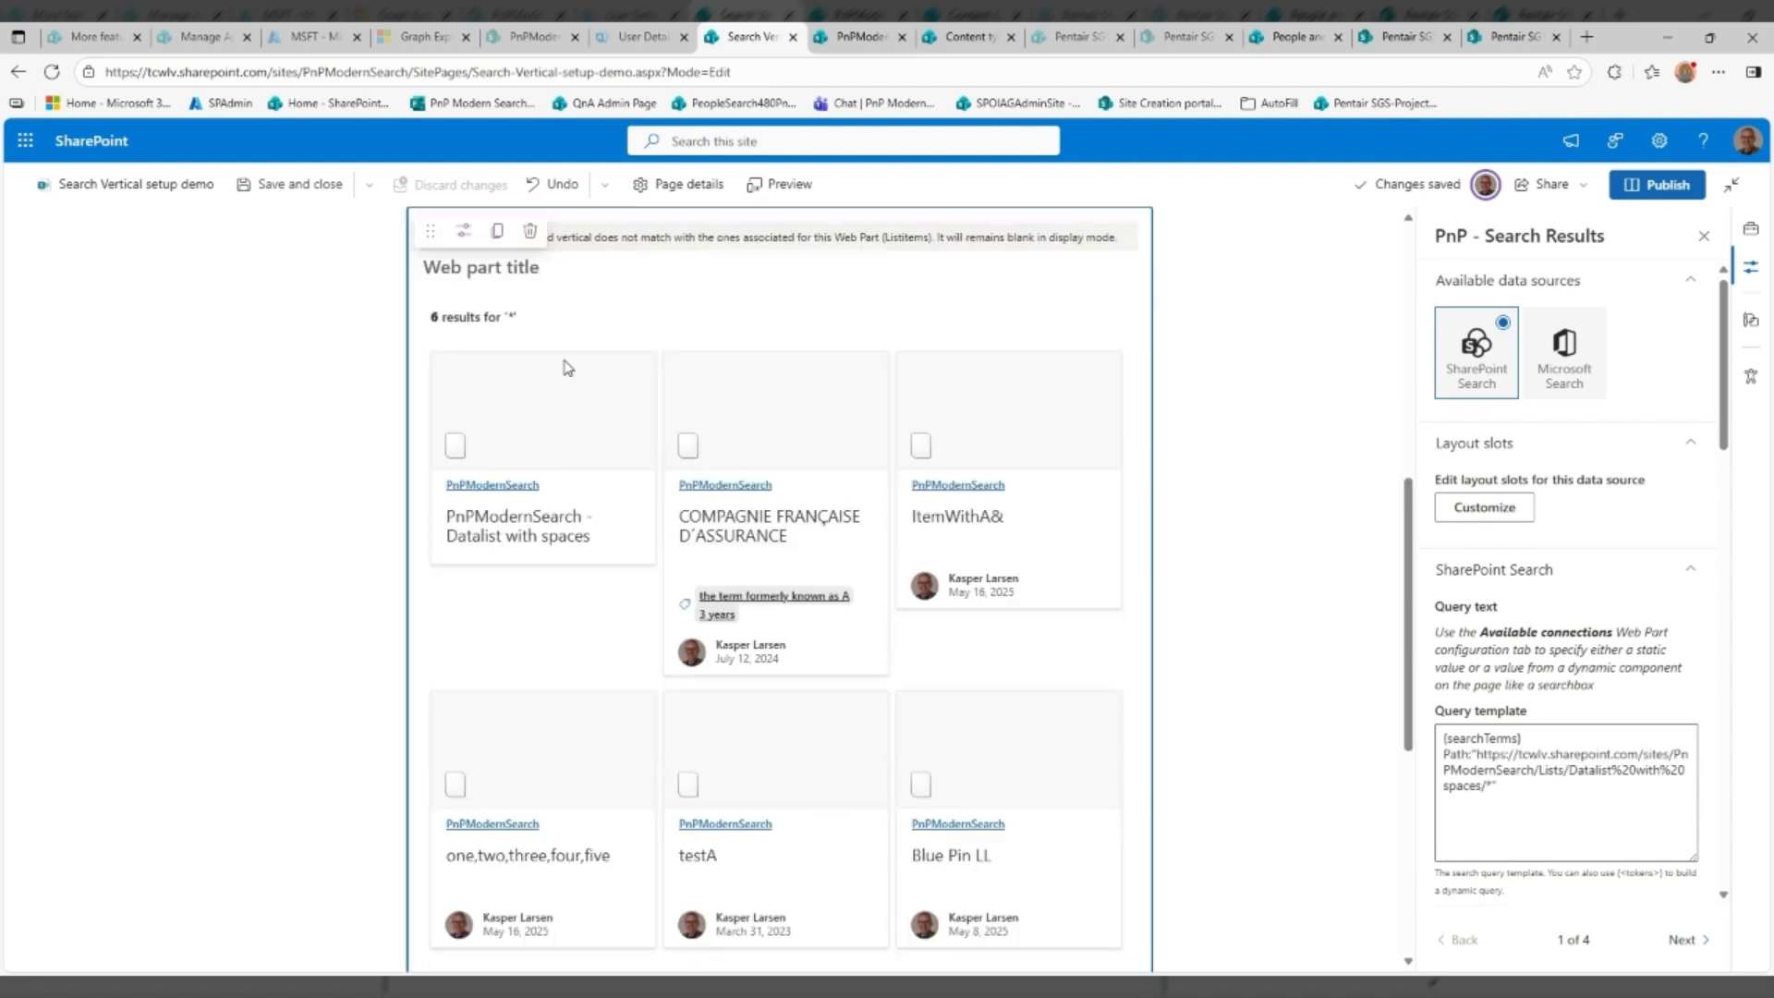
{"action": "left_click", "coordinate": [547, 274]}
{"action": "type", "text": "Listit"}
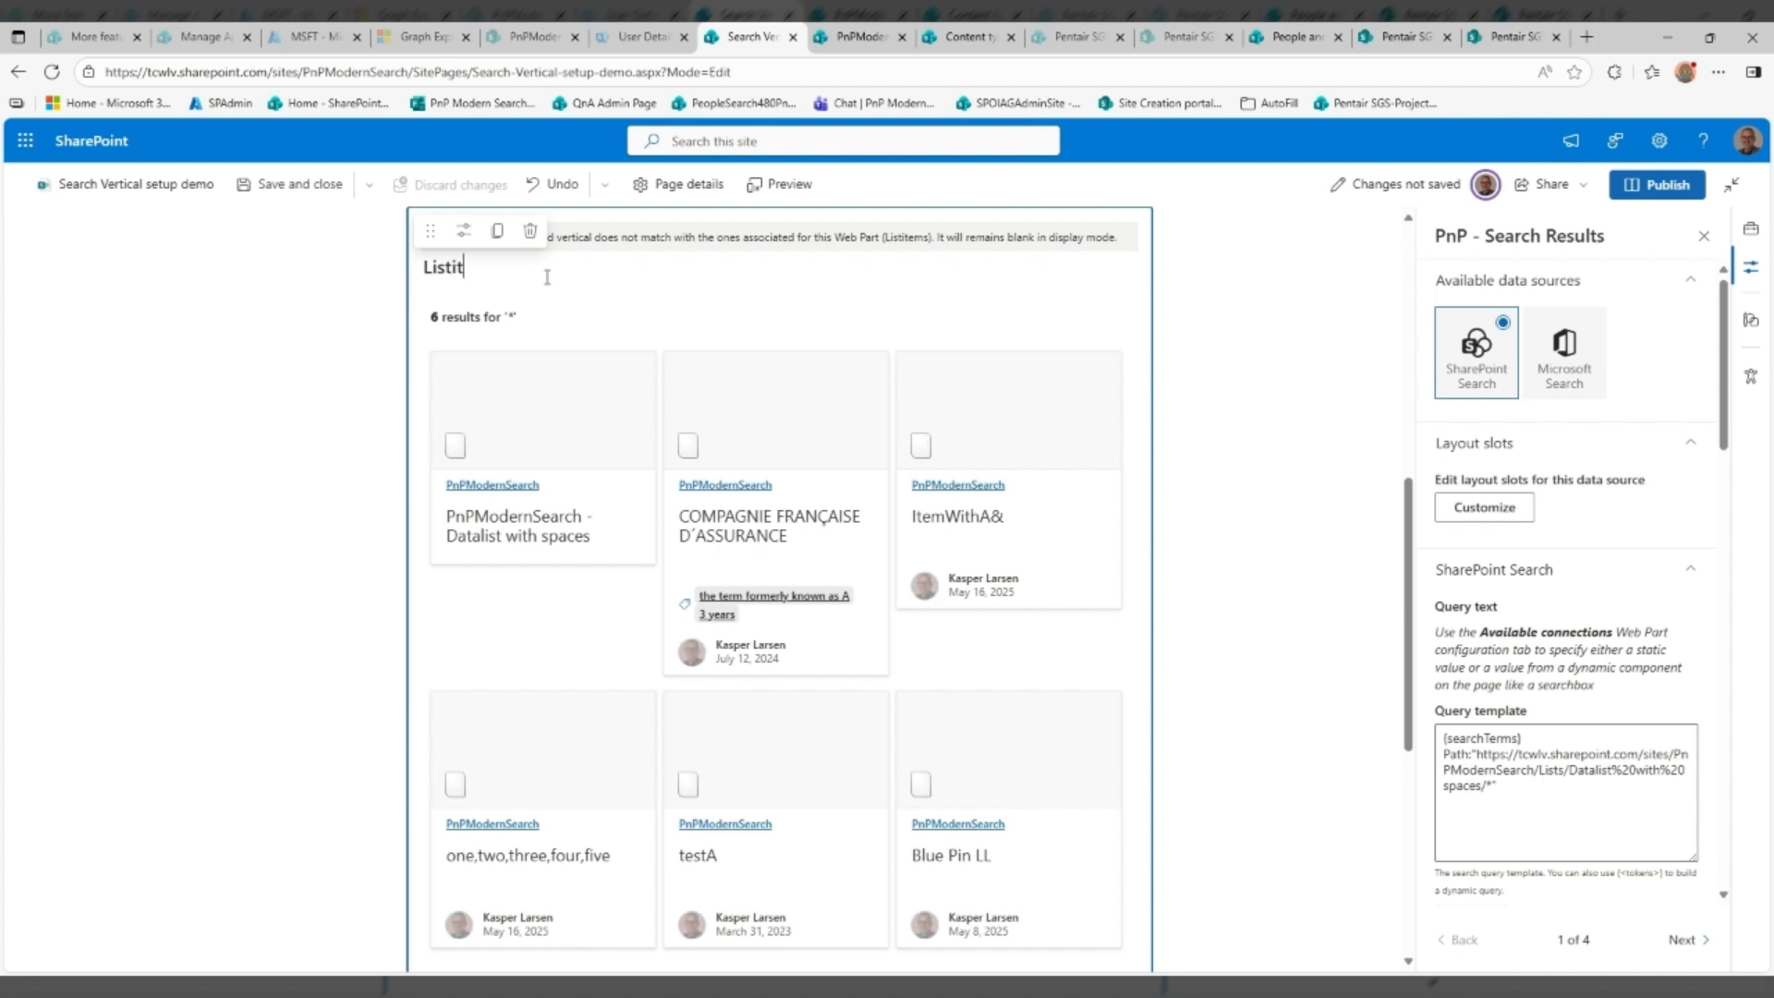
{"action": "type", "text": "ems"}
{"action": "scroll", "coordinate": [633, 647], "scroll_direction": "down", "scroll_amount": 5}
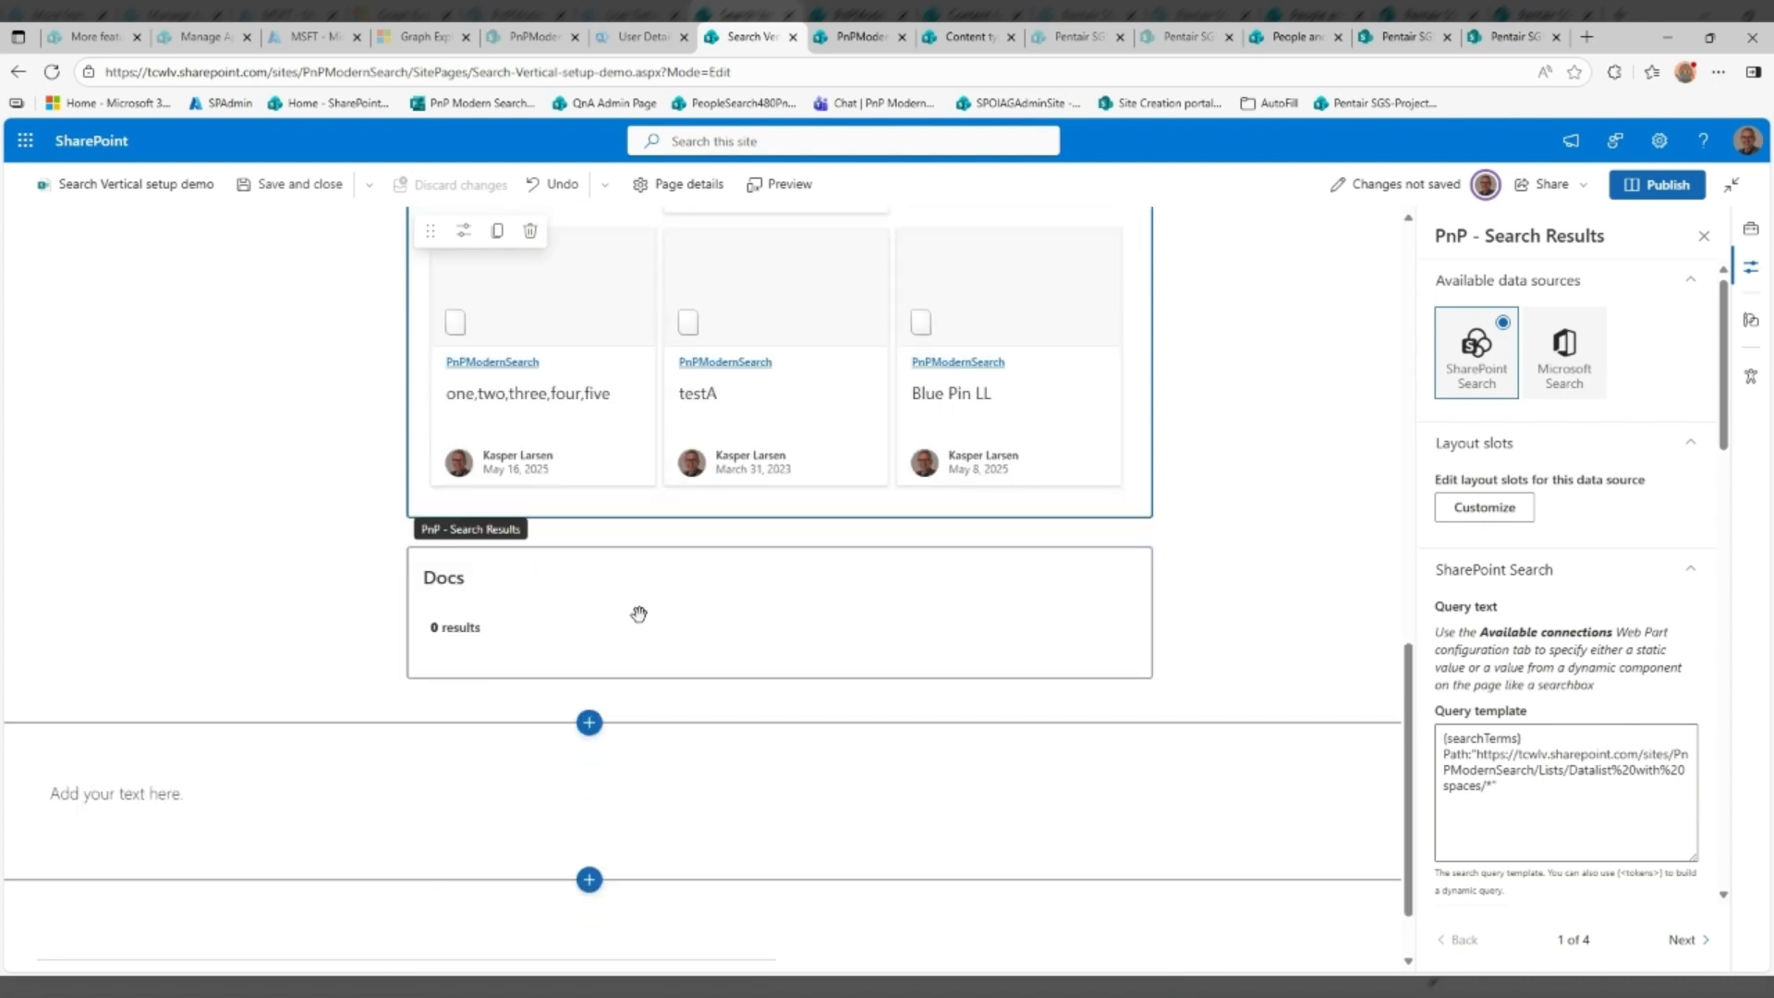
{"action": "left_click", "coordinate": [639, 614]}
{"action": "left_click", "coordinate": [1634, 767]}
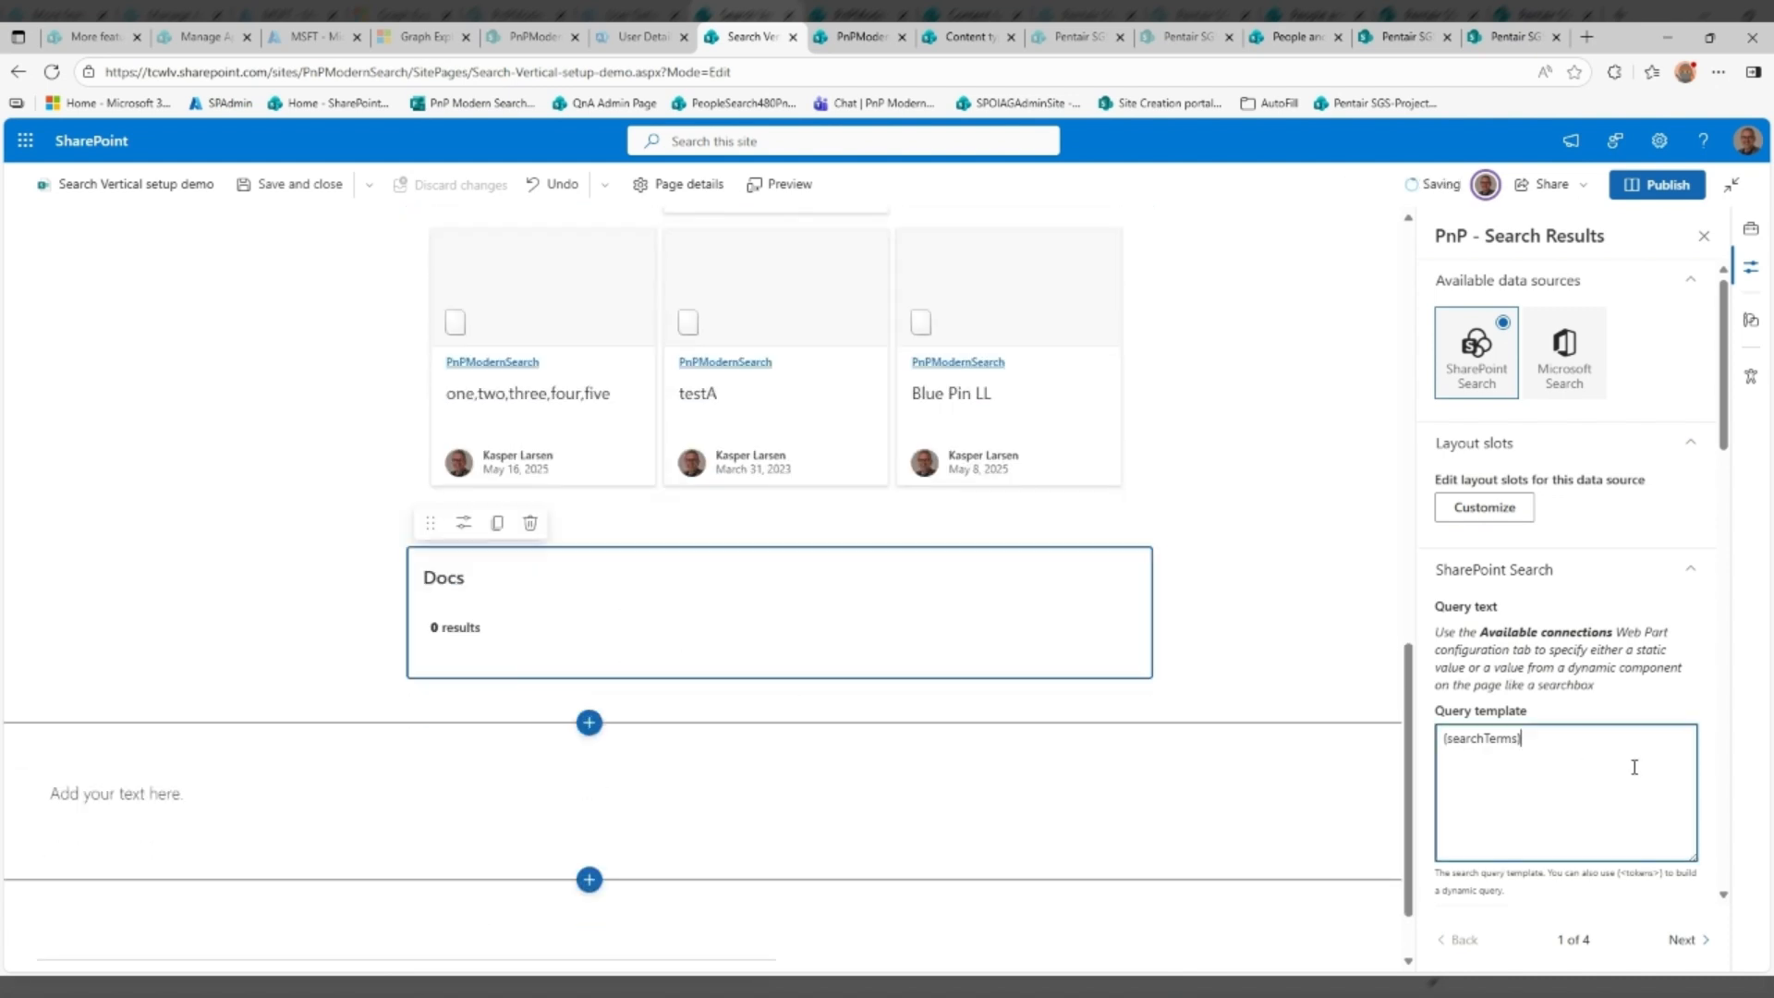
{"action": "type", "text": "https://tcwlv.sharepoint.com/sites/PnPModernSearch/SearchableDocuments  https://tcwlv.sharepoint.com/sites/PnPModernSearch/Lists/Datalist%20with%20spaces"}
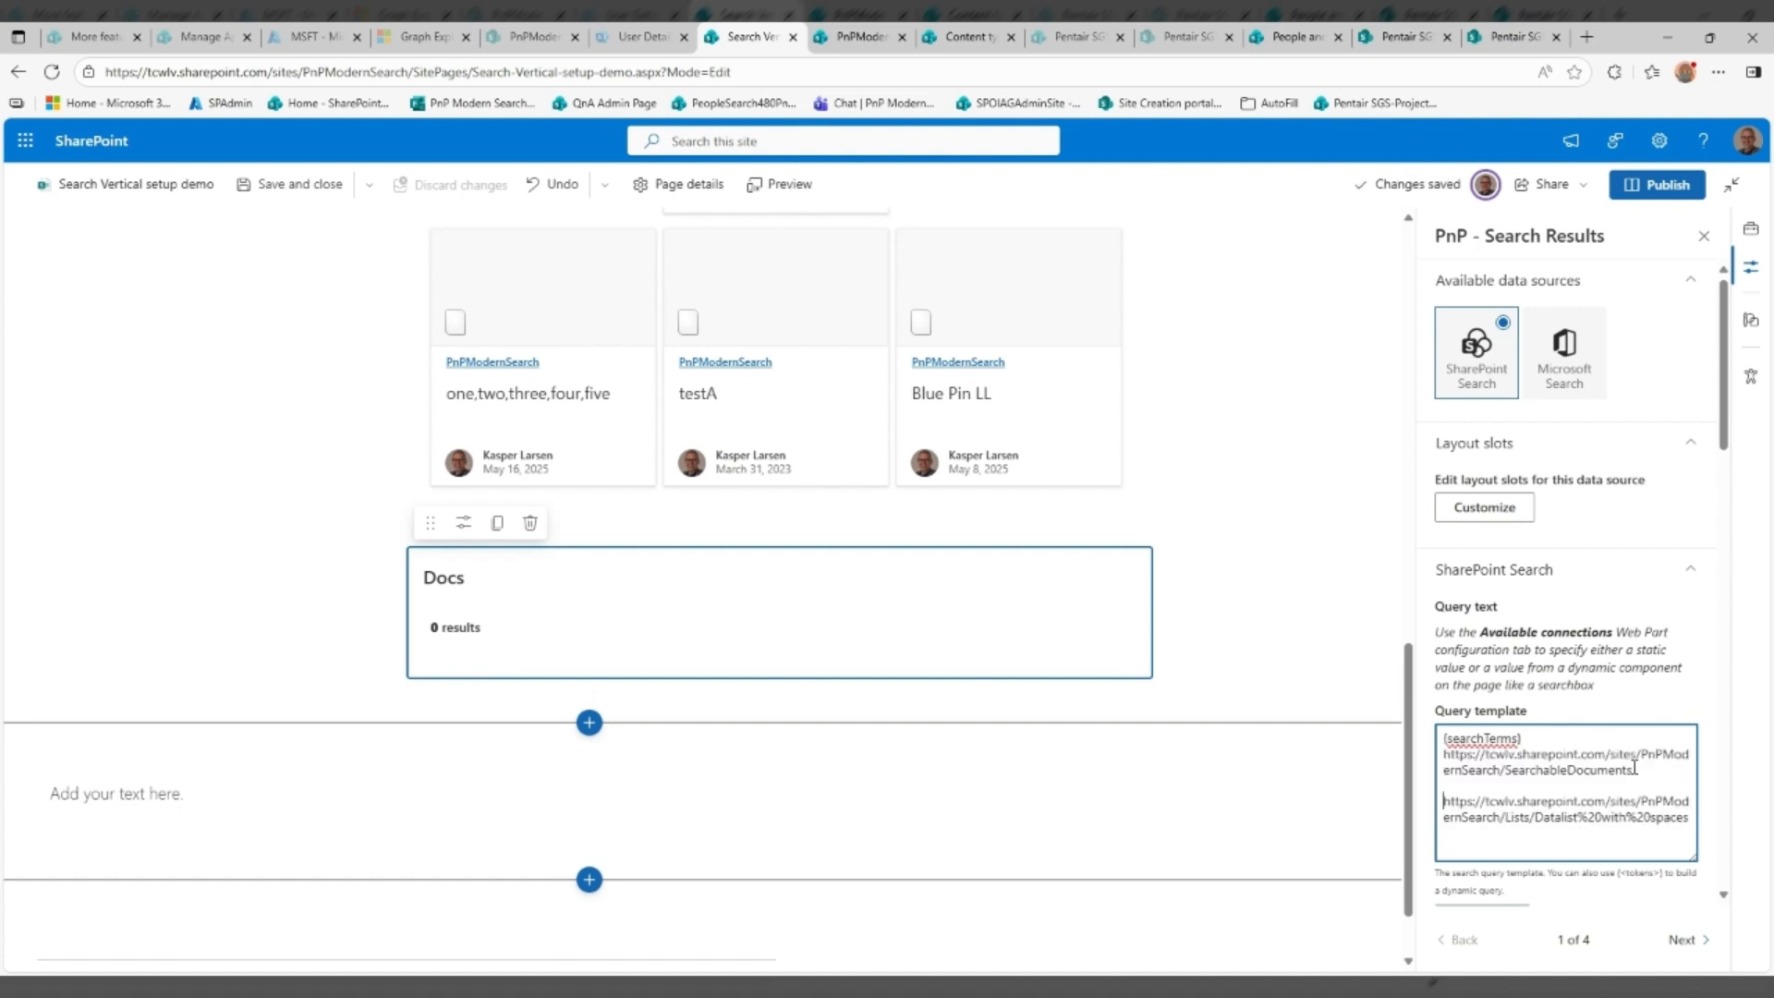
{"action": "type", "text": "path"}
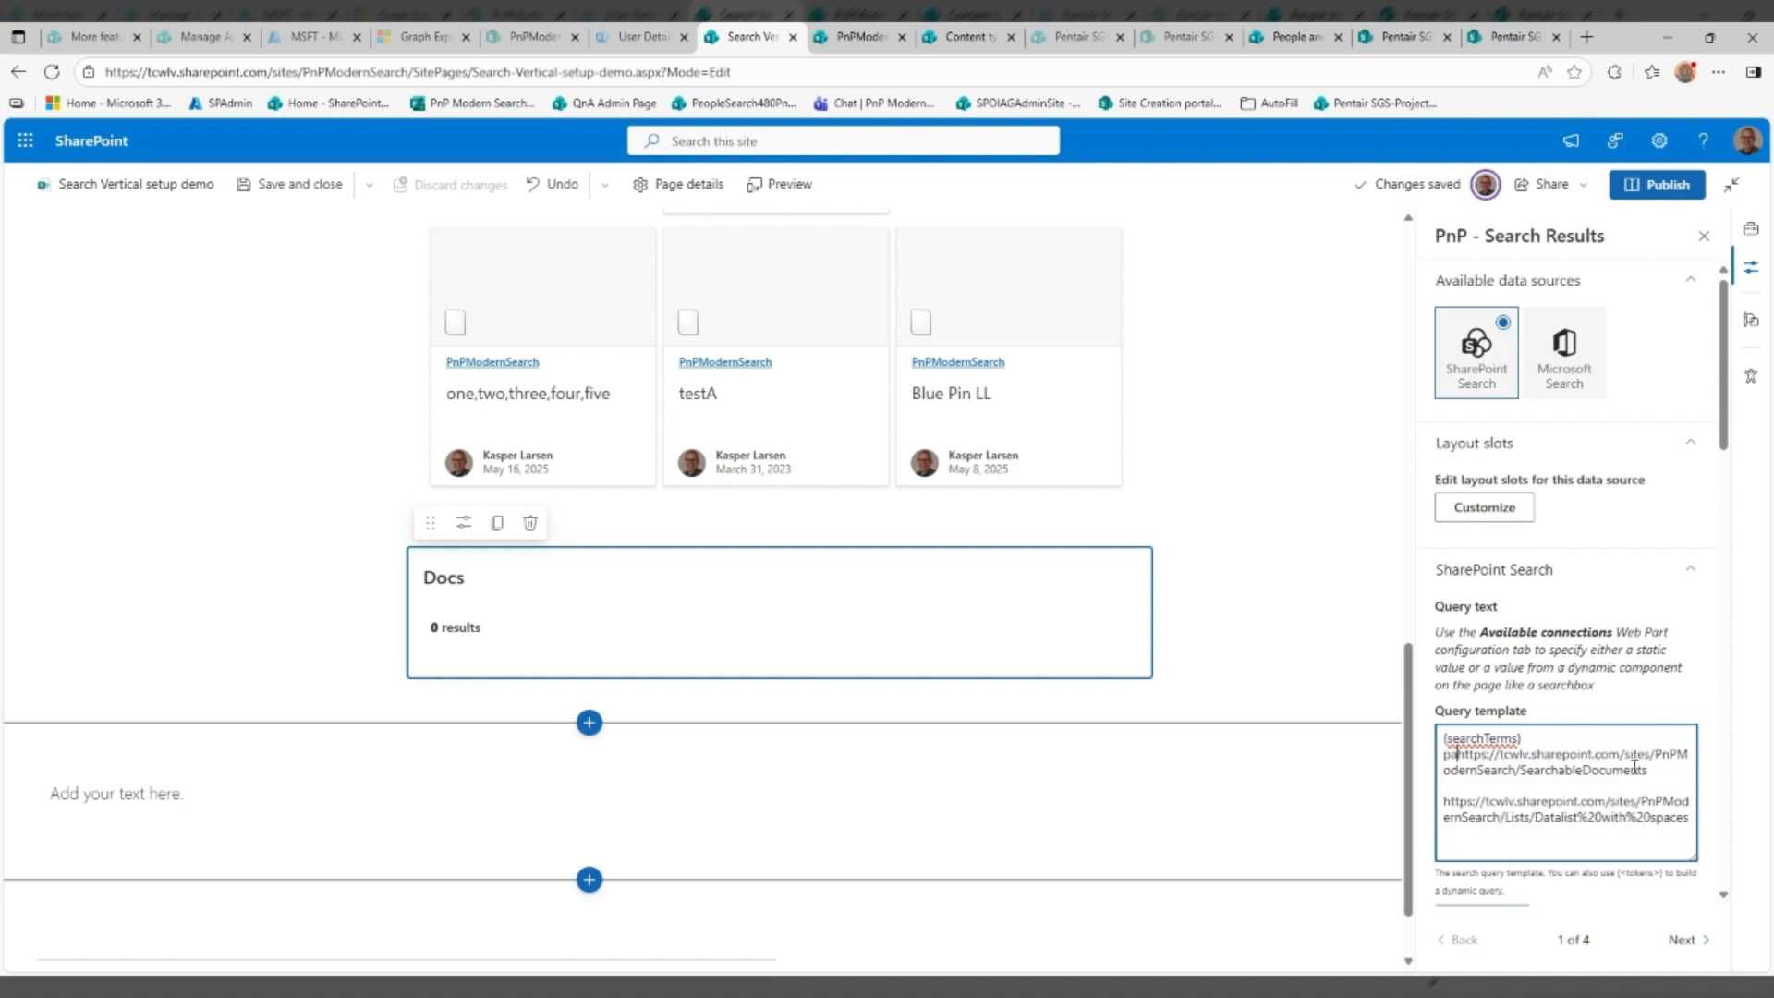
{"action": "type", "text": ":"}
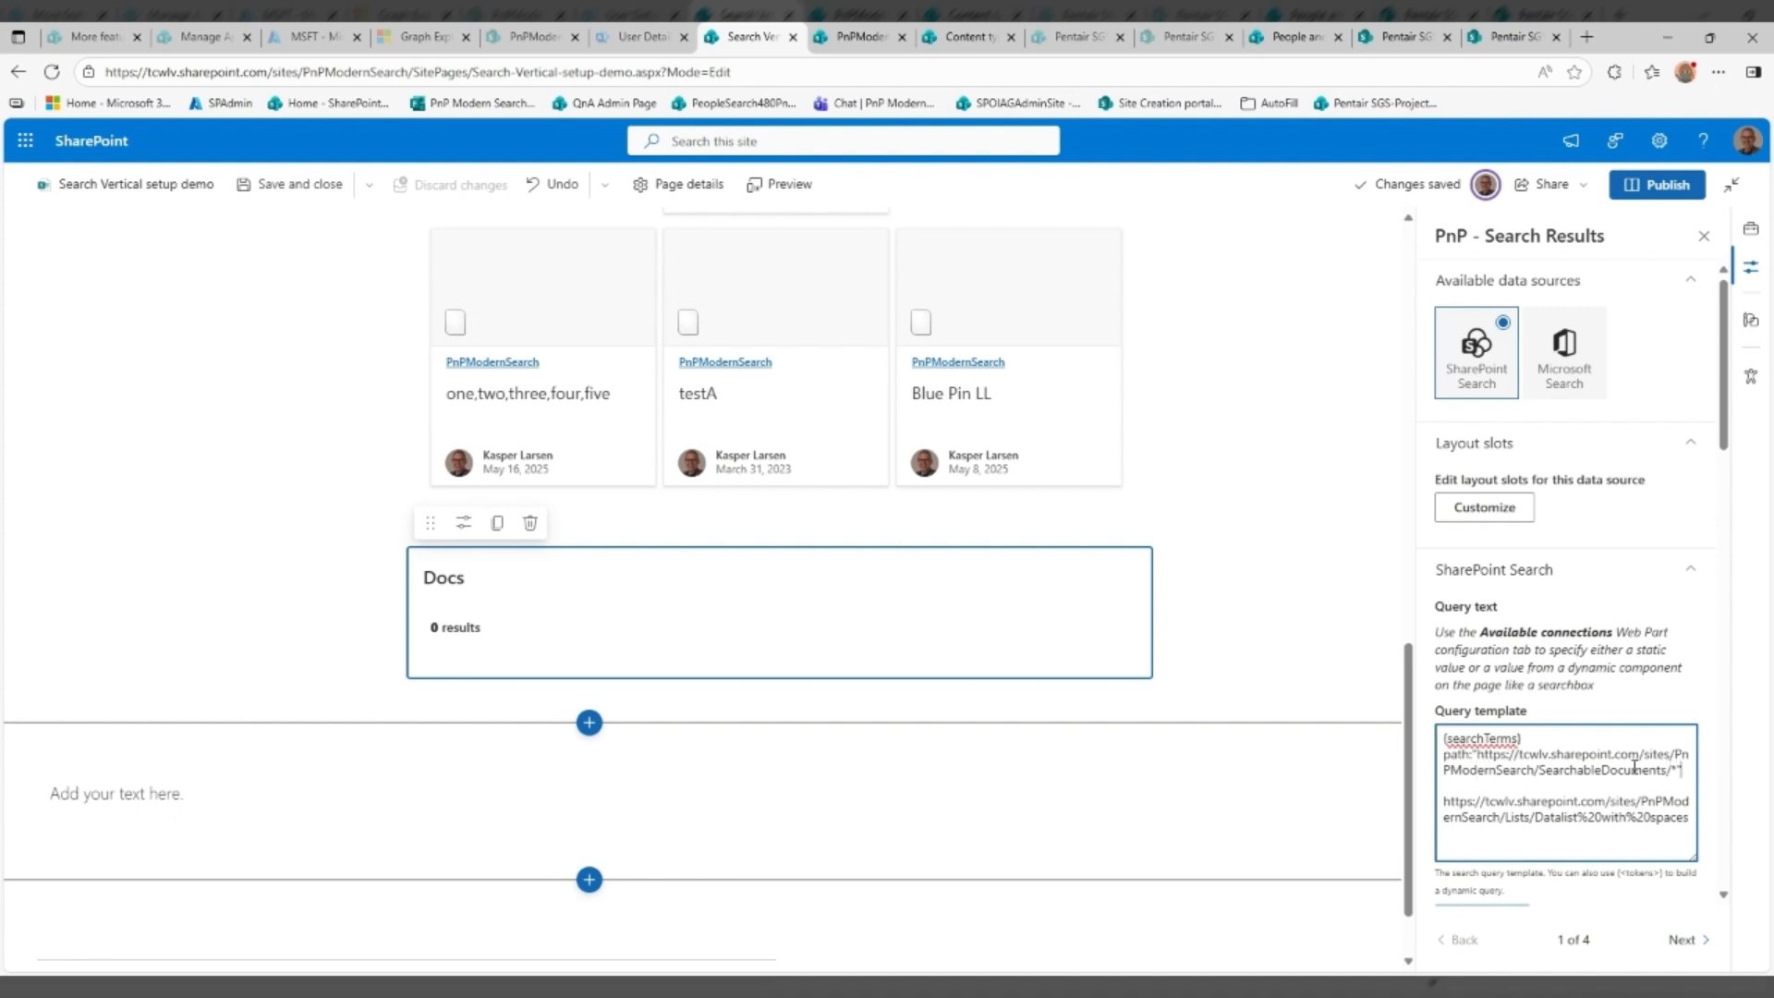
{"action": "key", "text": "ctrl+shift+End"}
{"action": "key", "text": "Delete"}
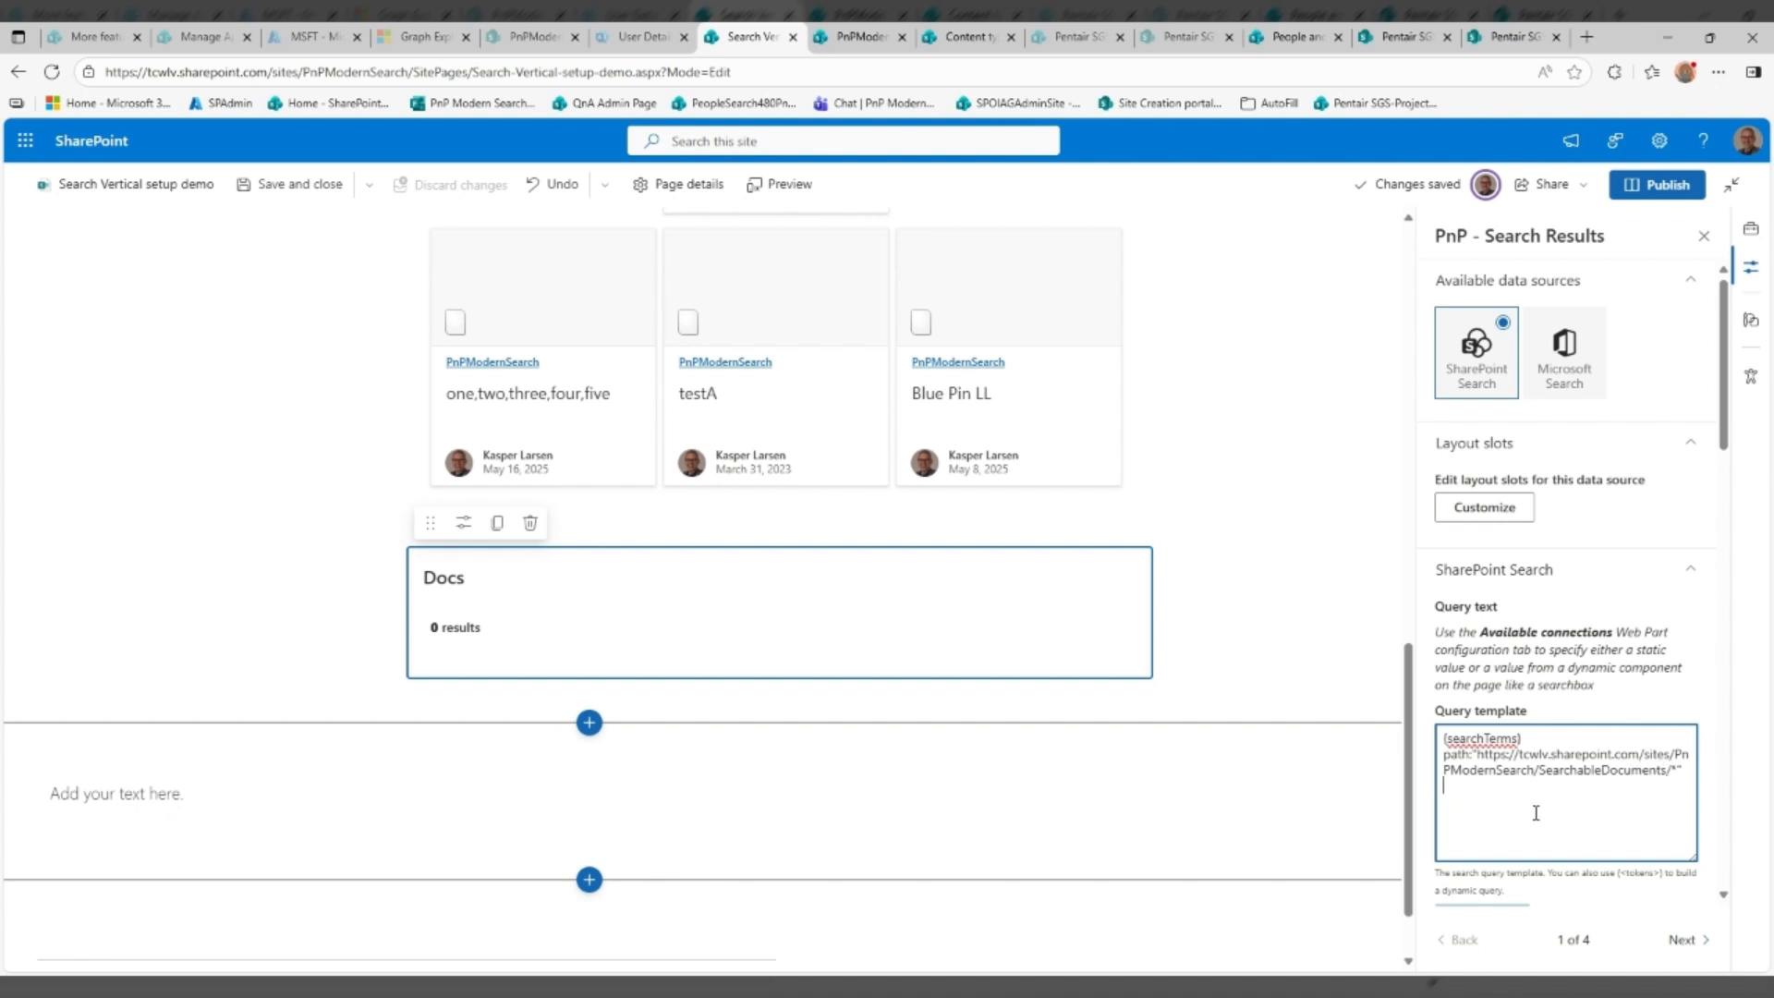
{"action": "scroll", "coordinate": [1536, 813], "scroll_direction": "down", "scroll_amount": 1}
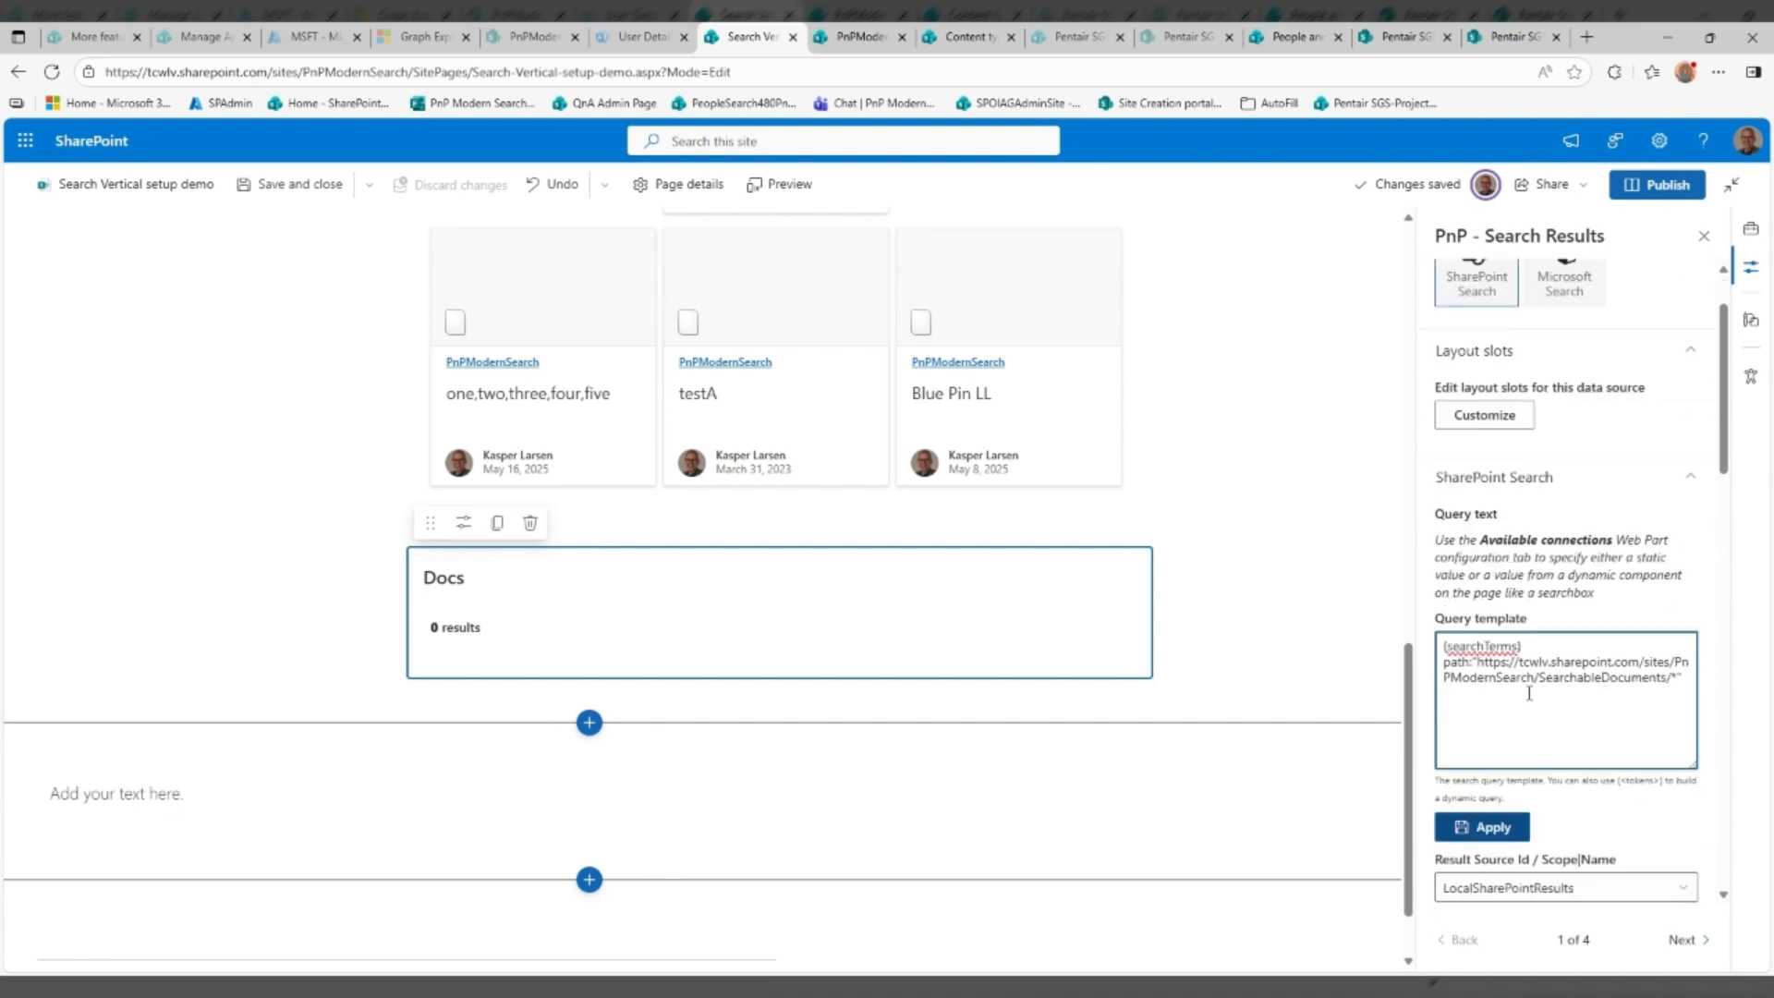
{"action": "left_click", "coordinate": [1473, 834]}
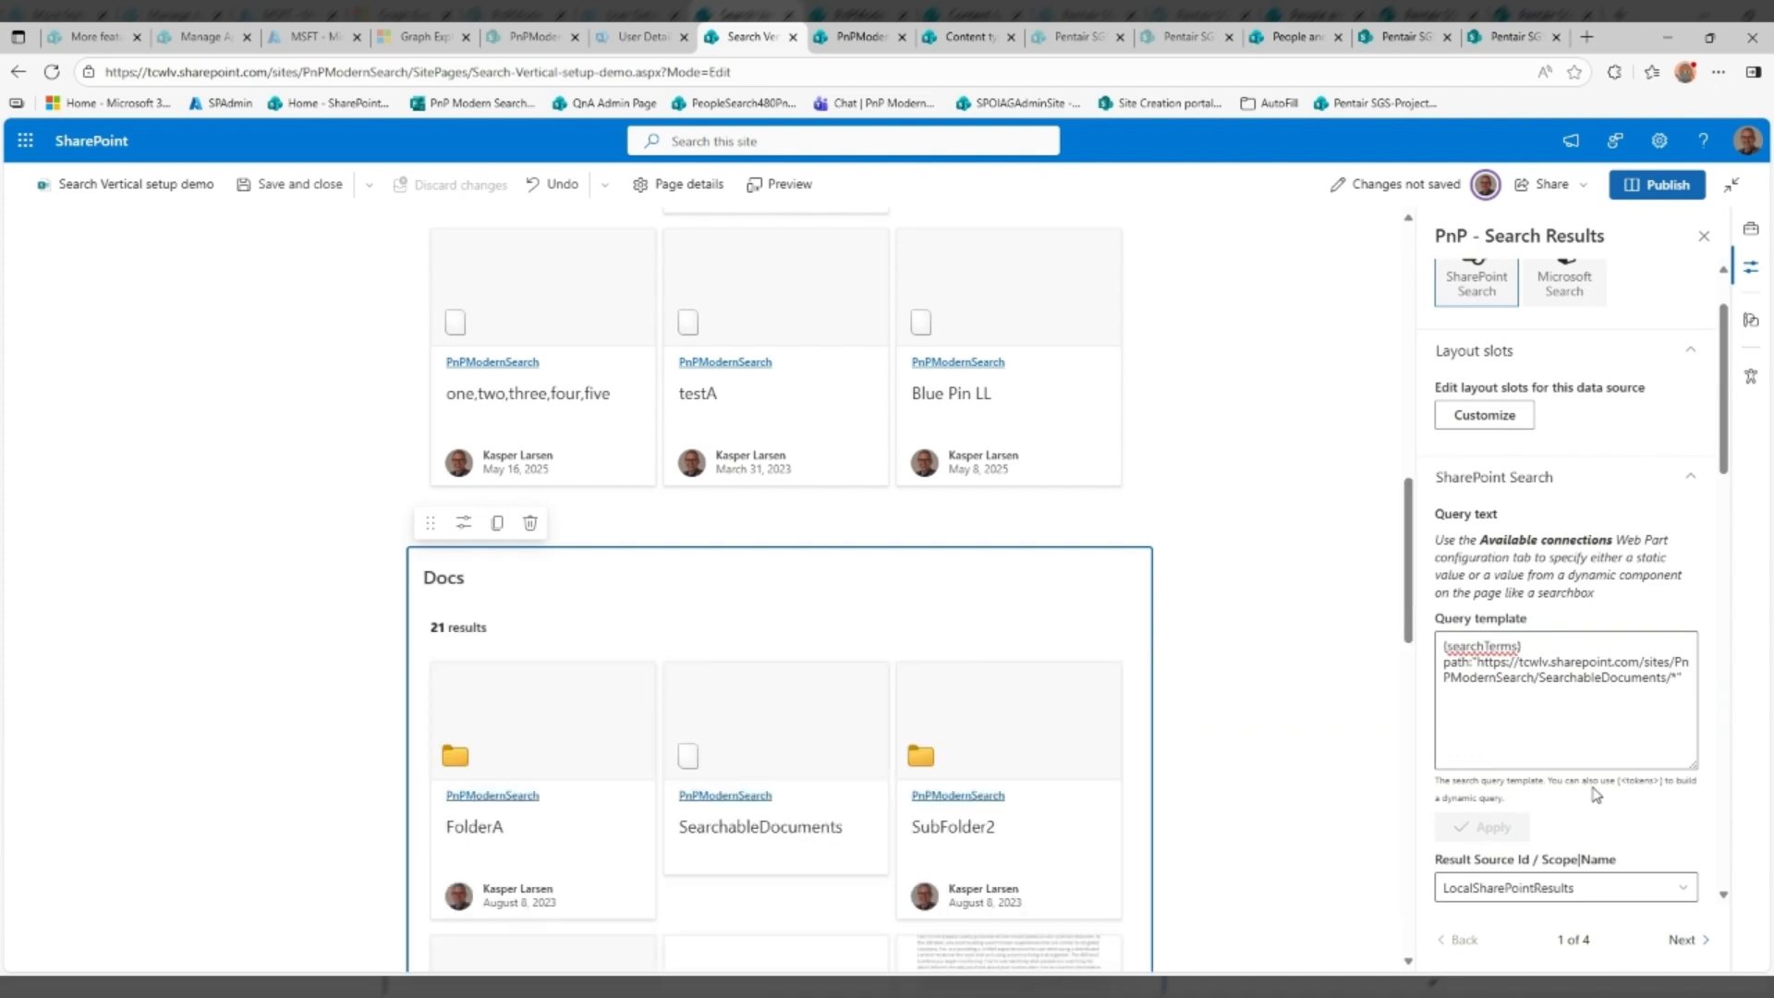
Connect the Docs web part to the Search Verticals web part and display its data only for the Documents vertical
{"action": "left_click", "coordinate": [1683, 939]}
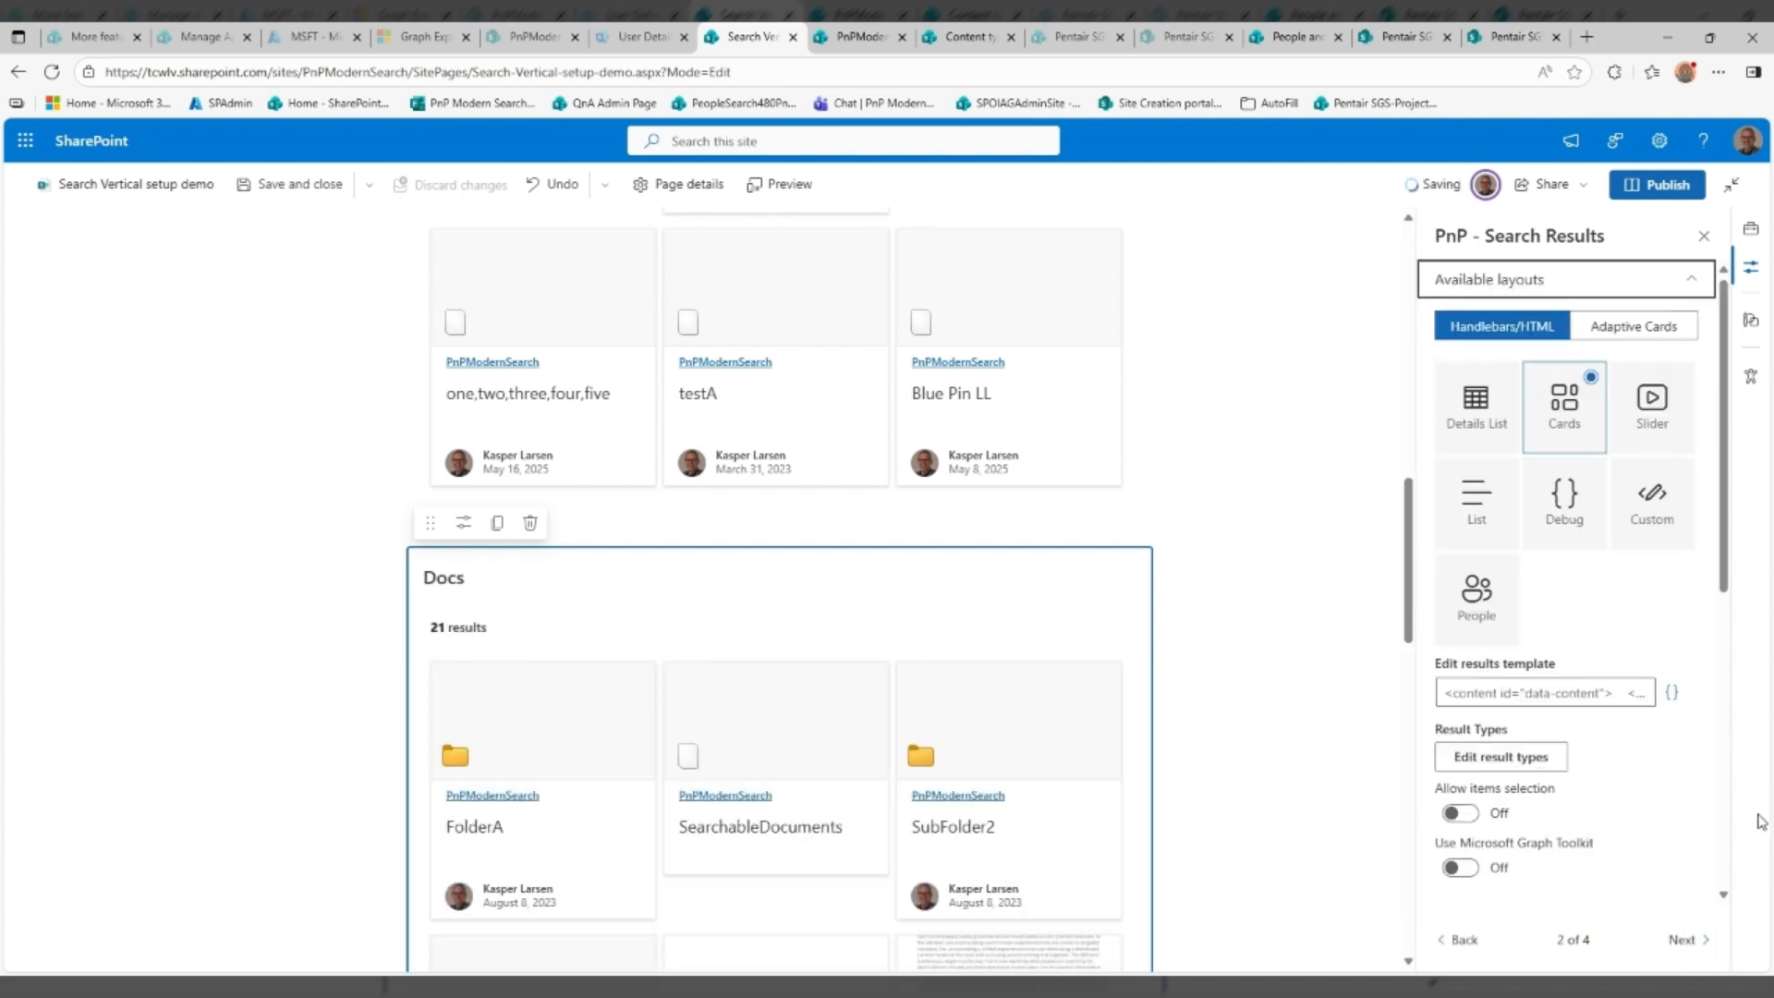
{"action": "left_click", "coordinate": [1685, 939]}
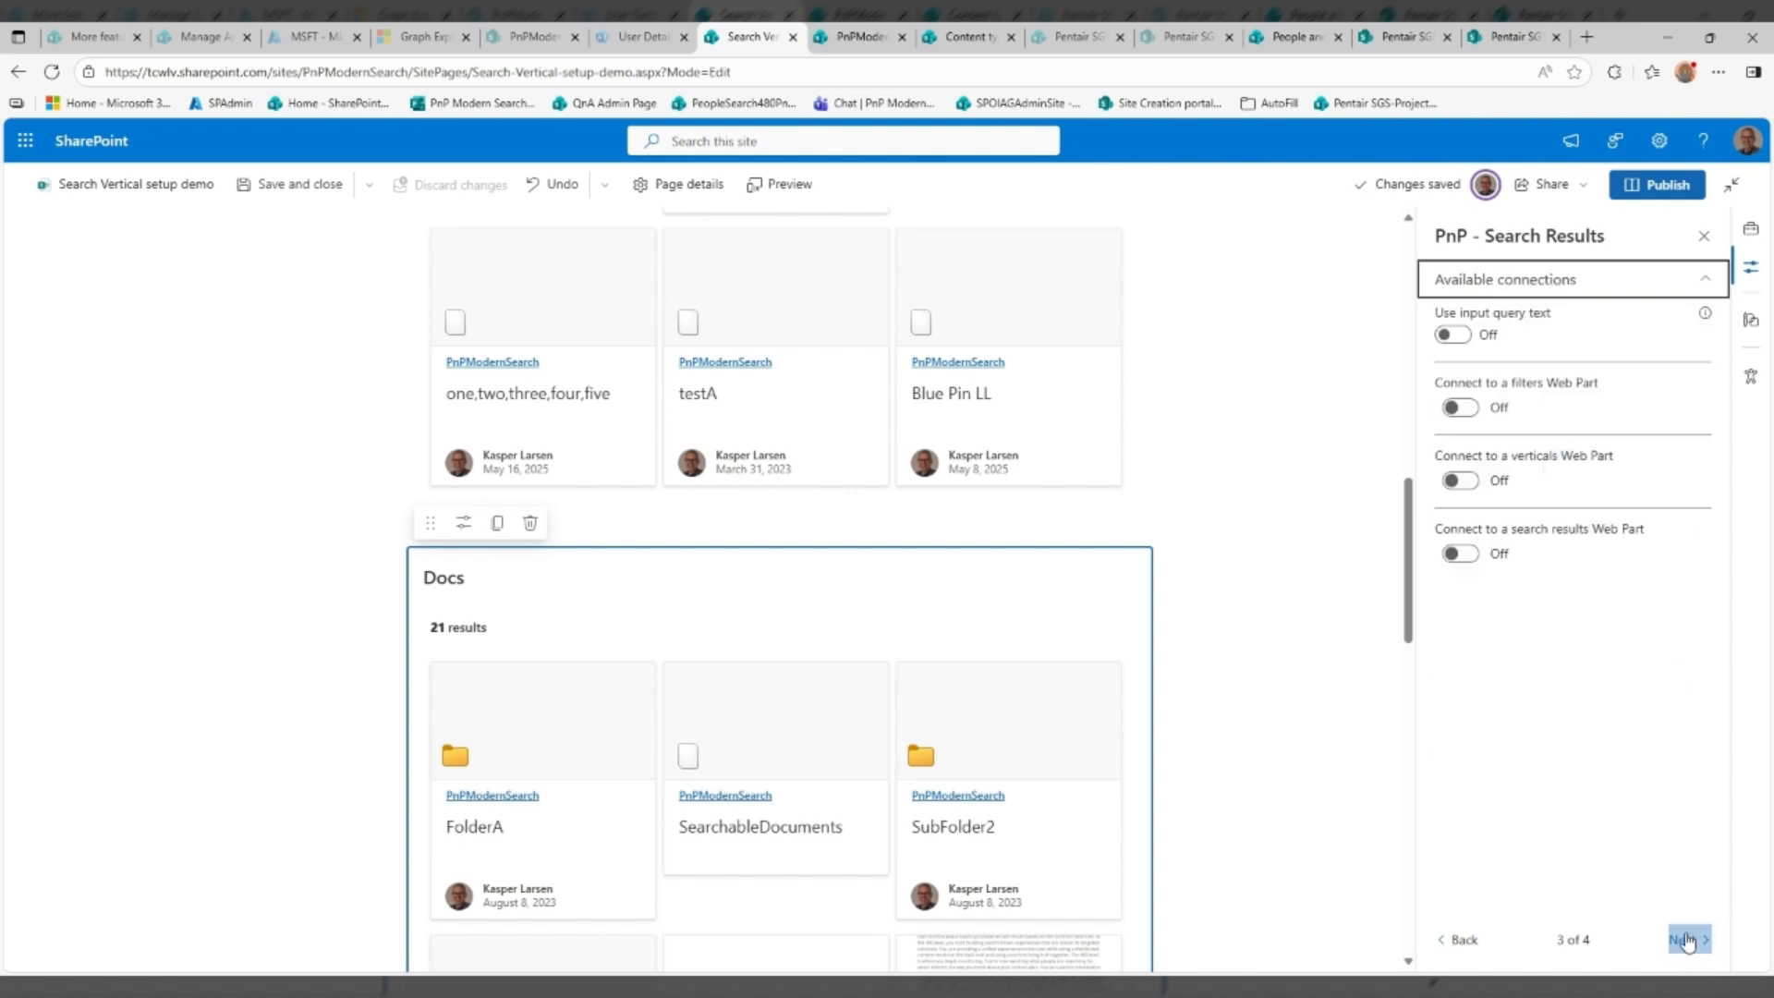
{"action": "left_click", "coordinate": [1470, 480]}
{"action": "left_click", "coordinate": [1484, 542]}
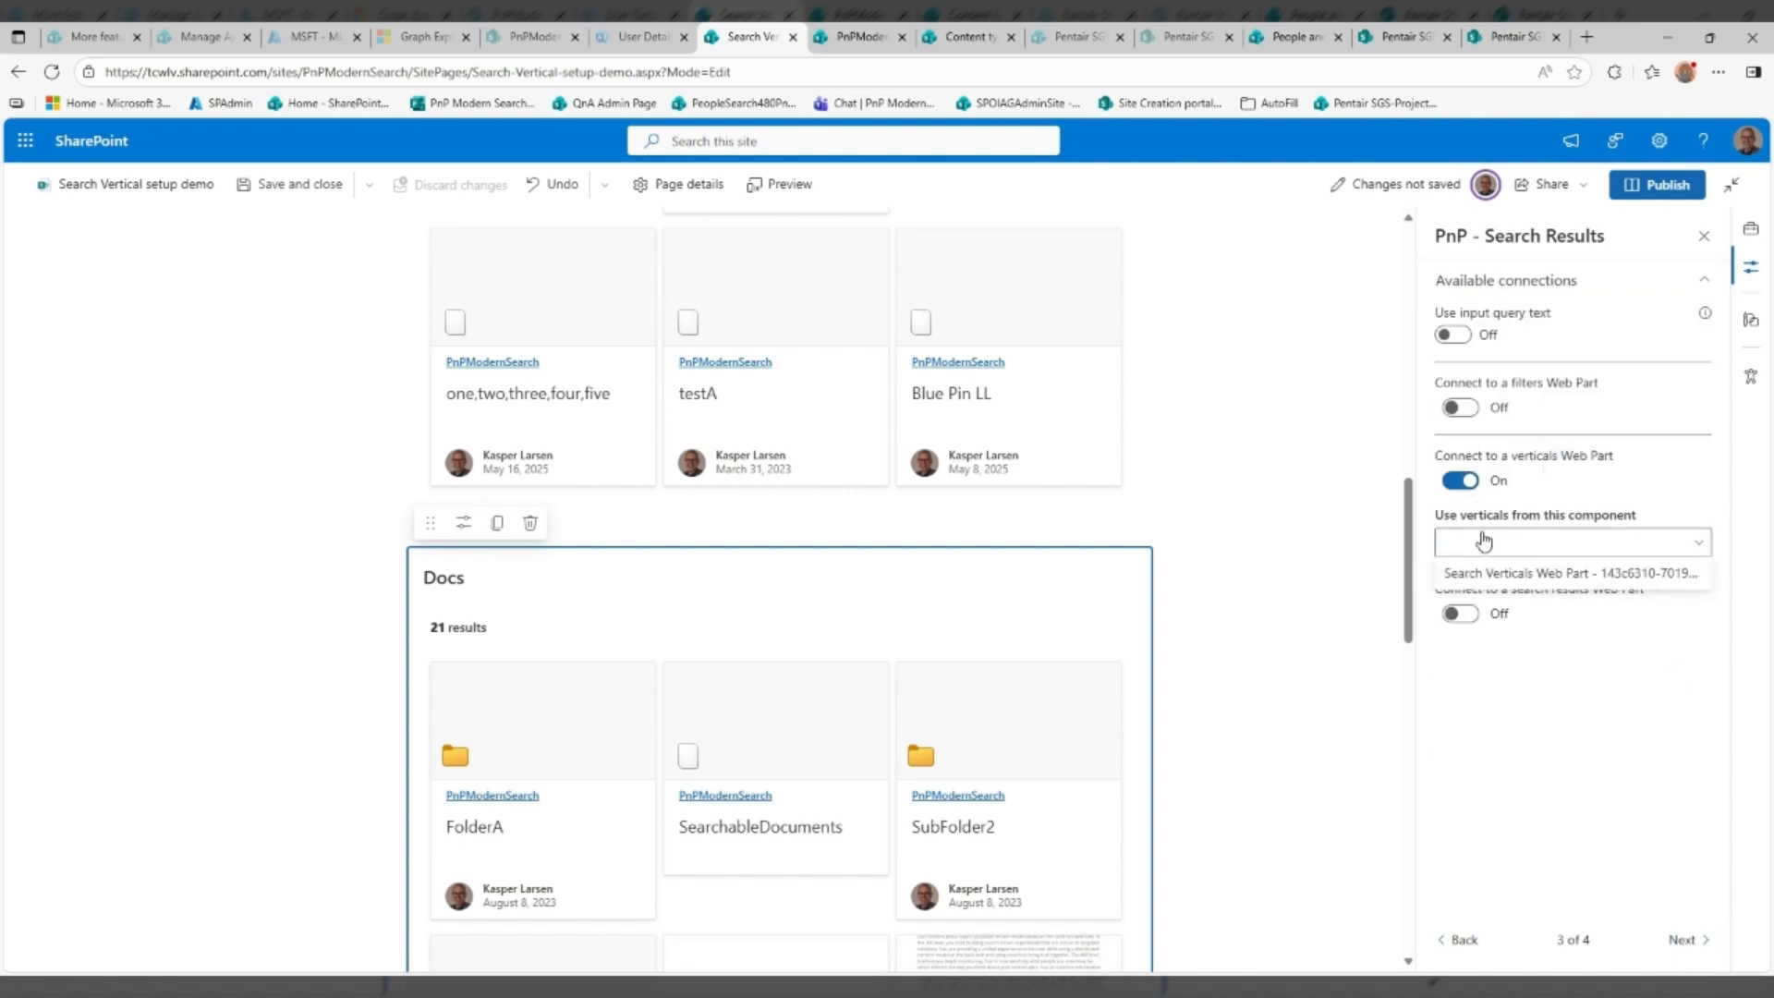
{"action": "left_click", "coordinate": [1488, 573]}
{"action": "left_click", "coordinate": [1501, 620]}
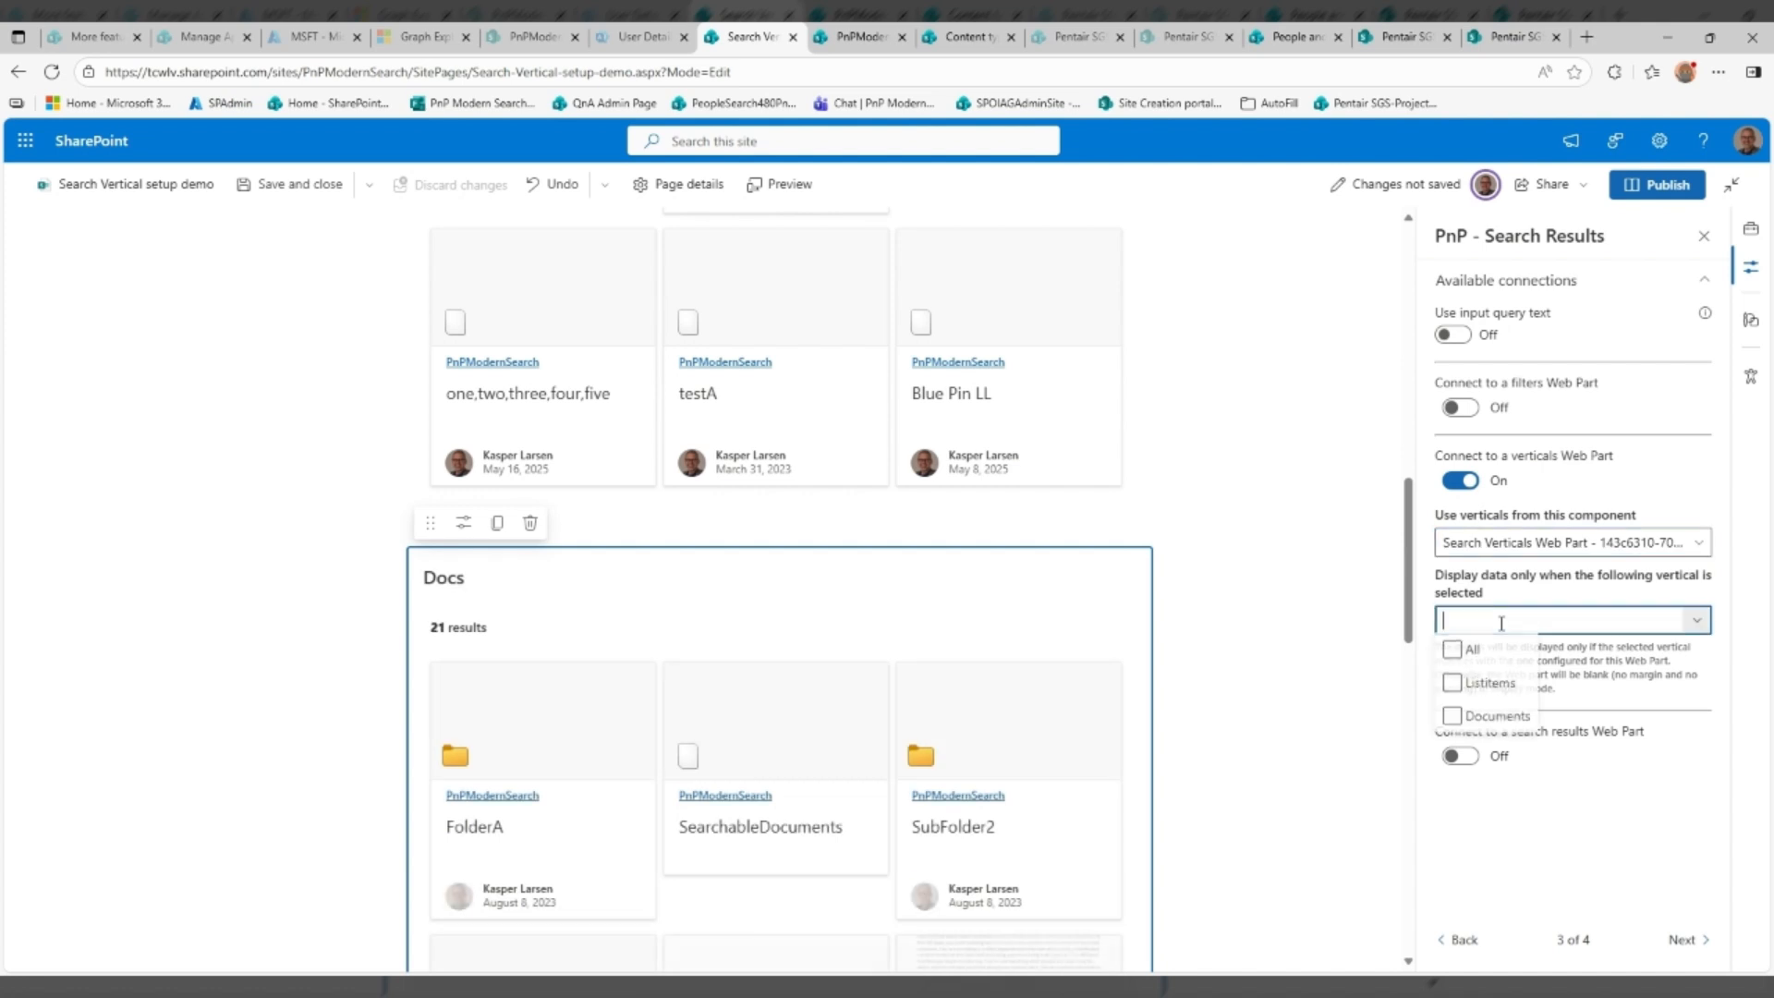
{"action": "left_click", "coordinate": [1475, 721]}
{"action": "left_click", "coordinate": [1475, 722]}
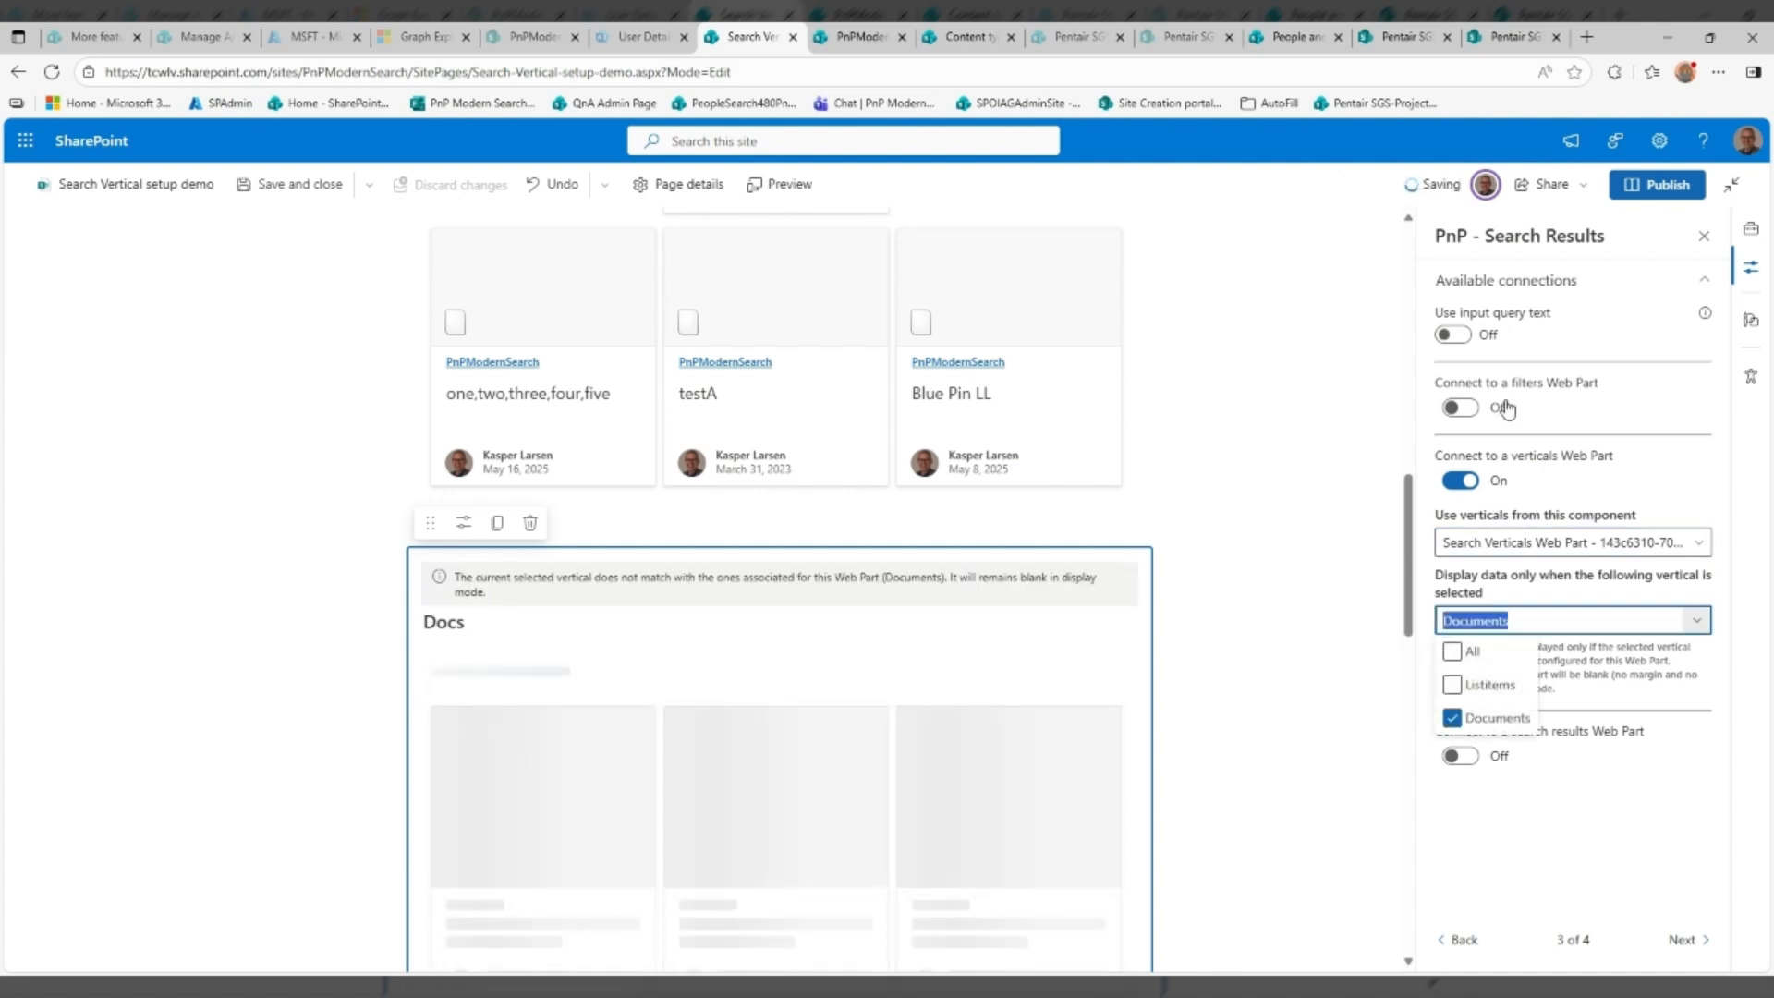
Enable input query text on the Docs web part as a dynamic value from the PnP - Search Box's Search query
{"action": "left_click", "coordinate": [1463, 339]}
{"action": "left_click", "coordinate": [1456, 335]}
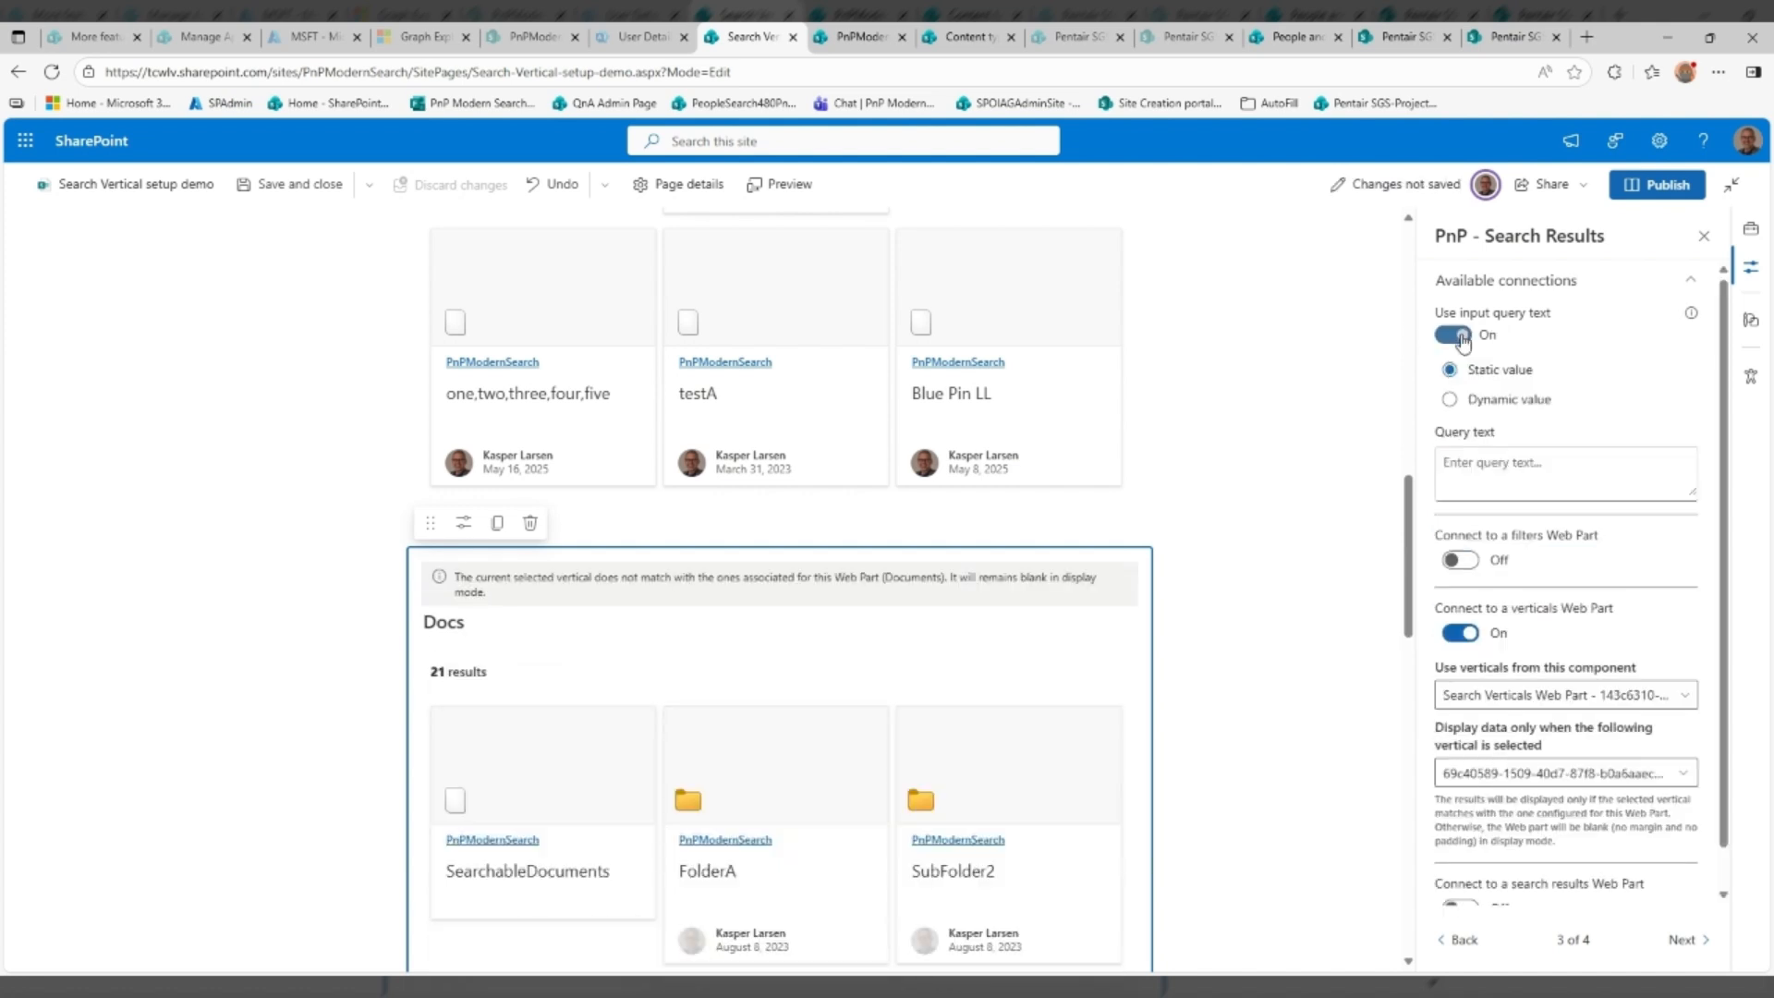
{"action": "left_click", "coordinate": [1499, 412]}
{"action": "double_click", "coordinate": [1500, 469]}
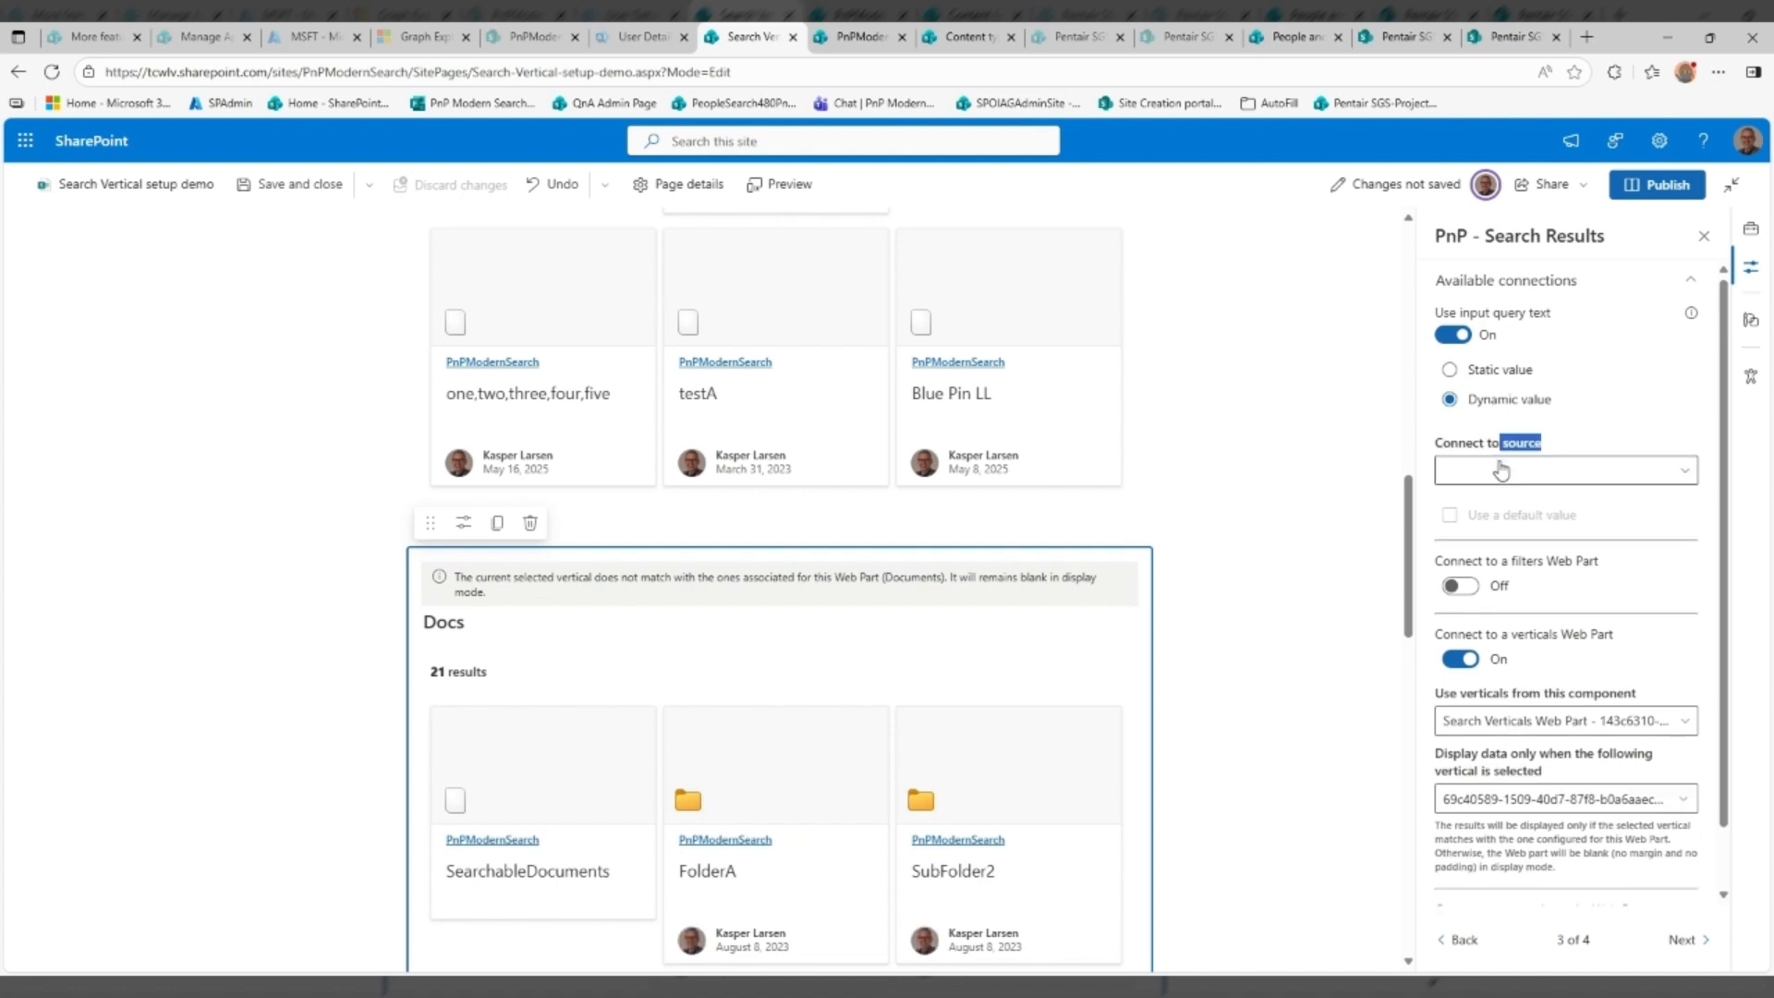
{"action": "left_click", "coordinate": [1501, 469]}
{"action": "left_click", "coordinate": [1497, 534]}
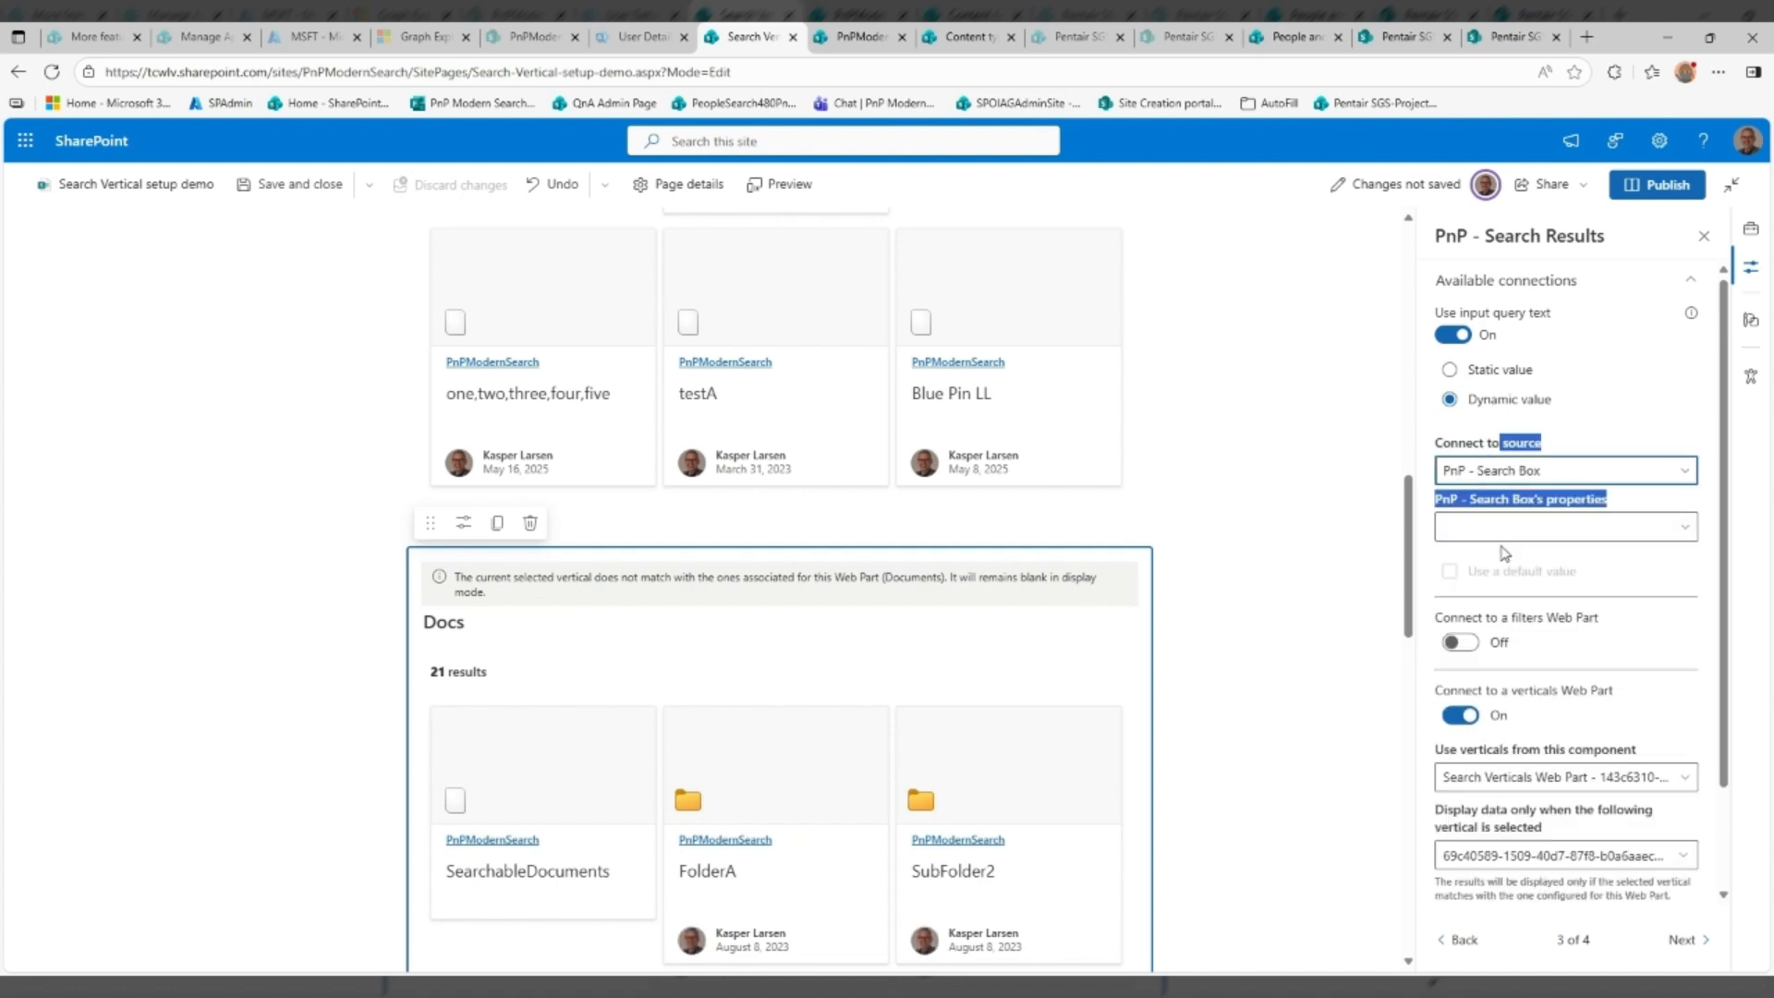
{"action": "left_click", "coordinate": [1484, 538]}
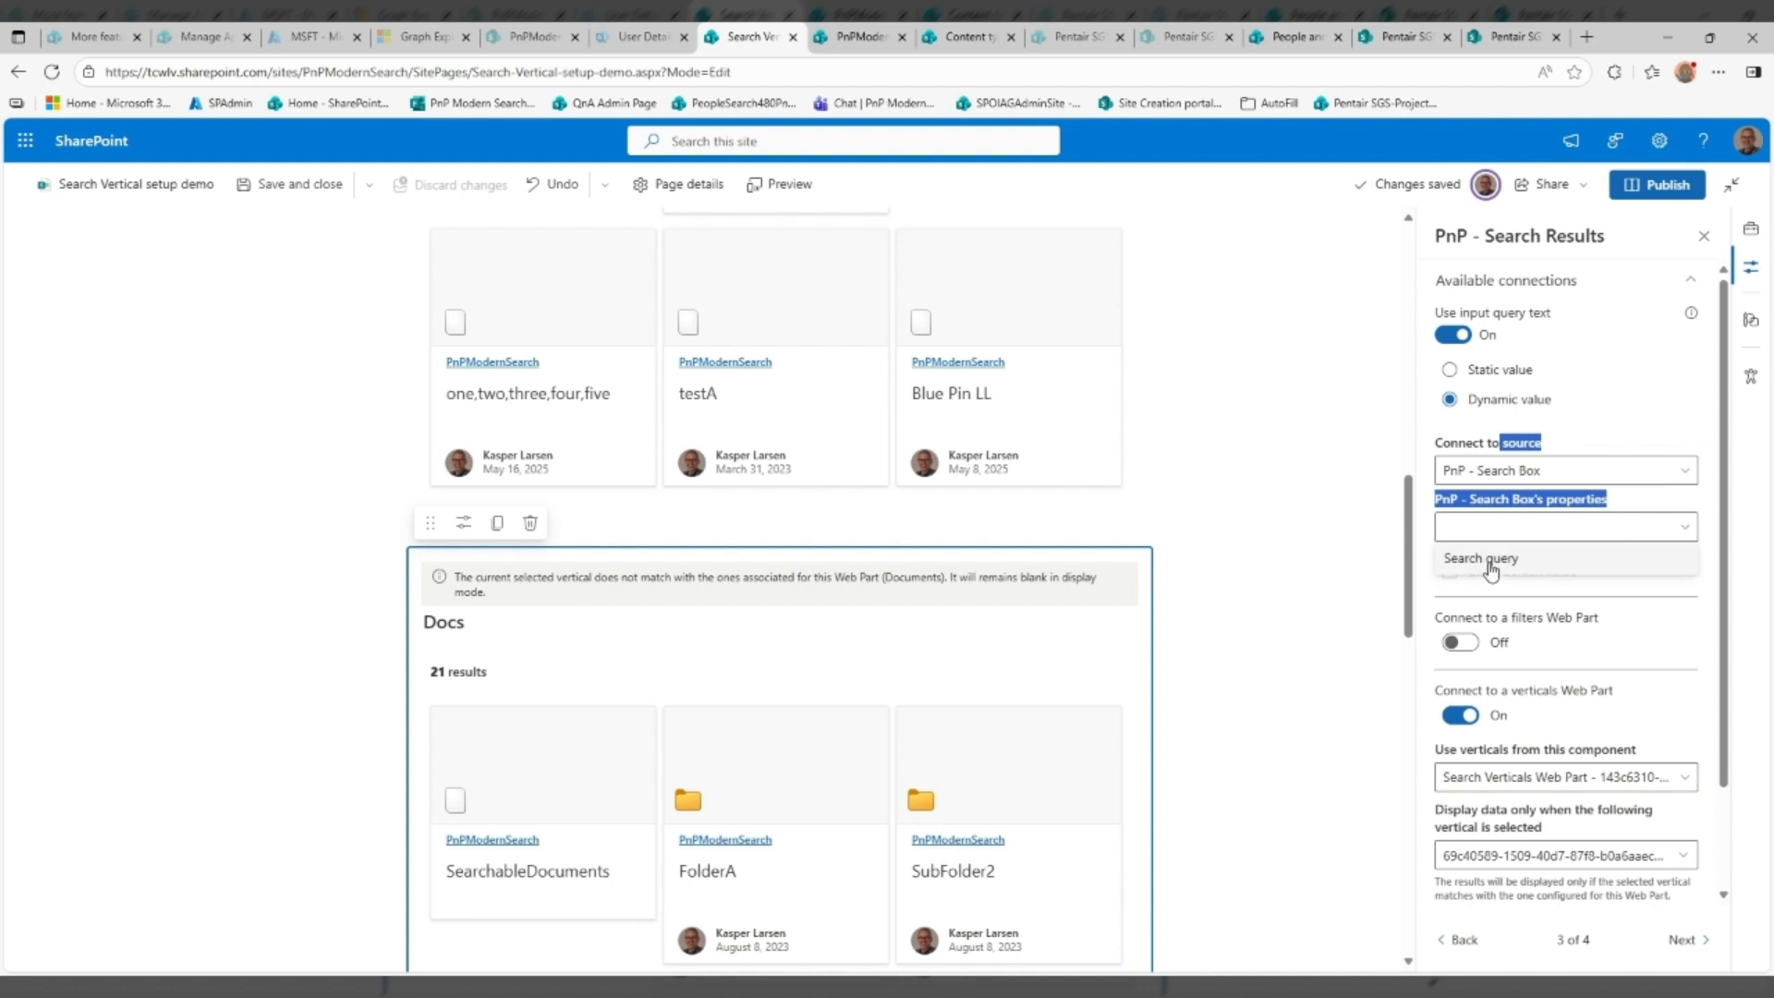
{"action": "left_click", "coordinate": [1484, 559]}
Enable a default value of * for the Docs web part's input query
{"action": "left_click", "coordinate": [1451, 573]}
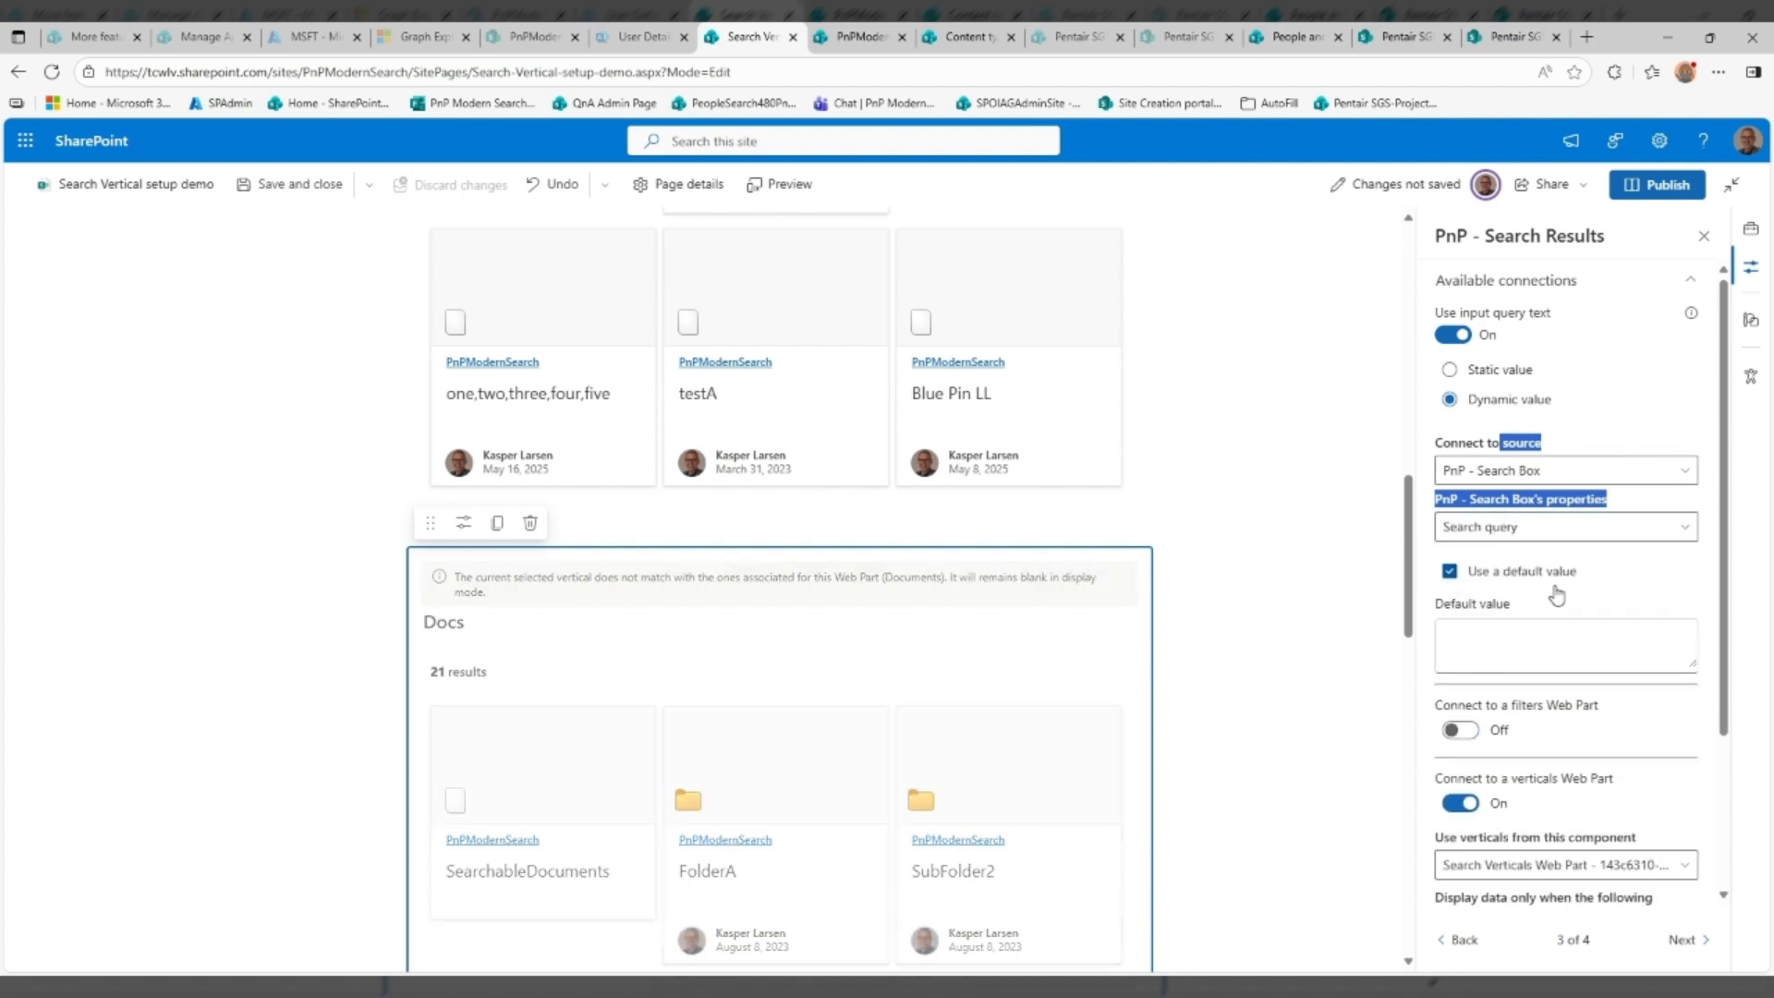
{"action": "left_click", "coordinate": [1528, 638]}
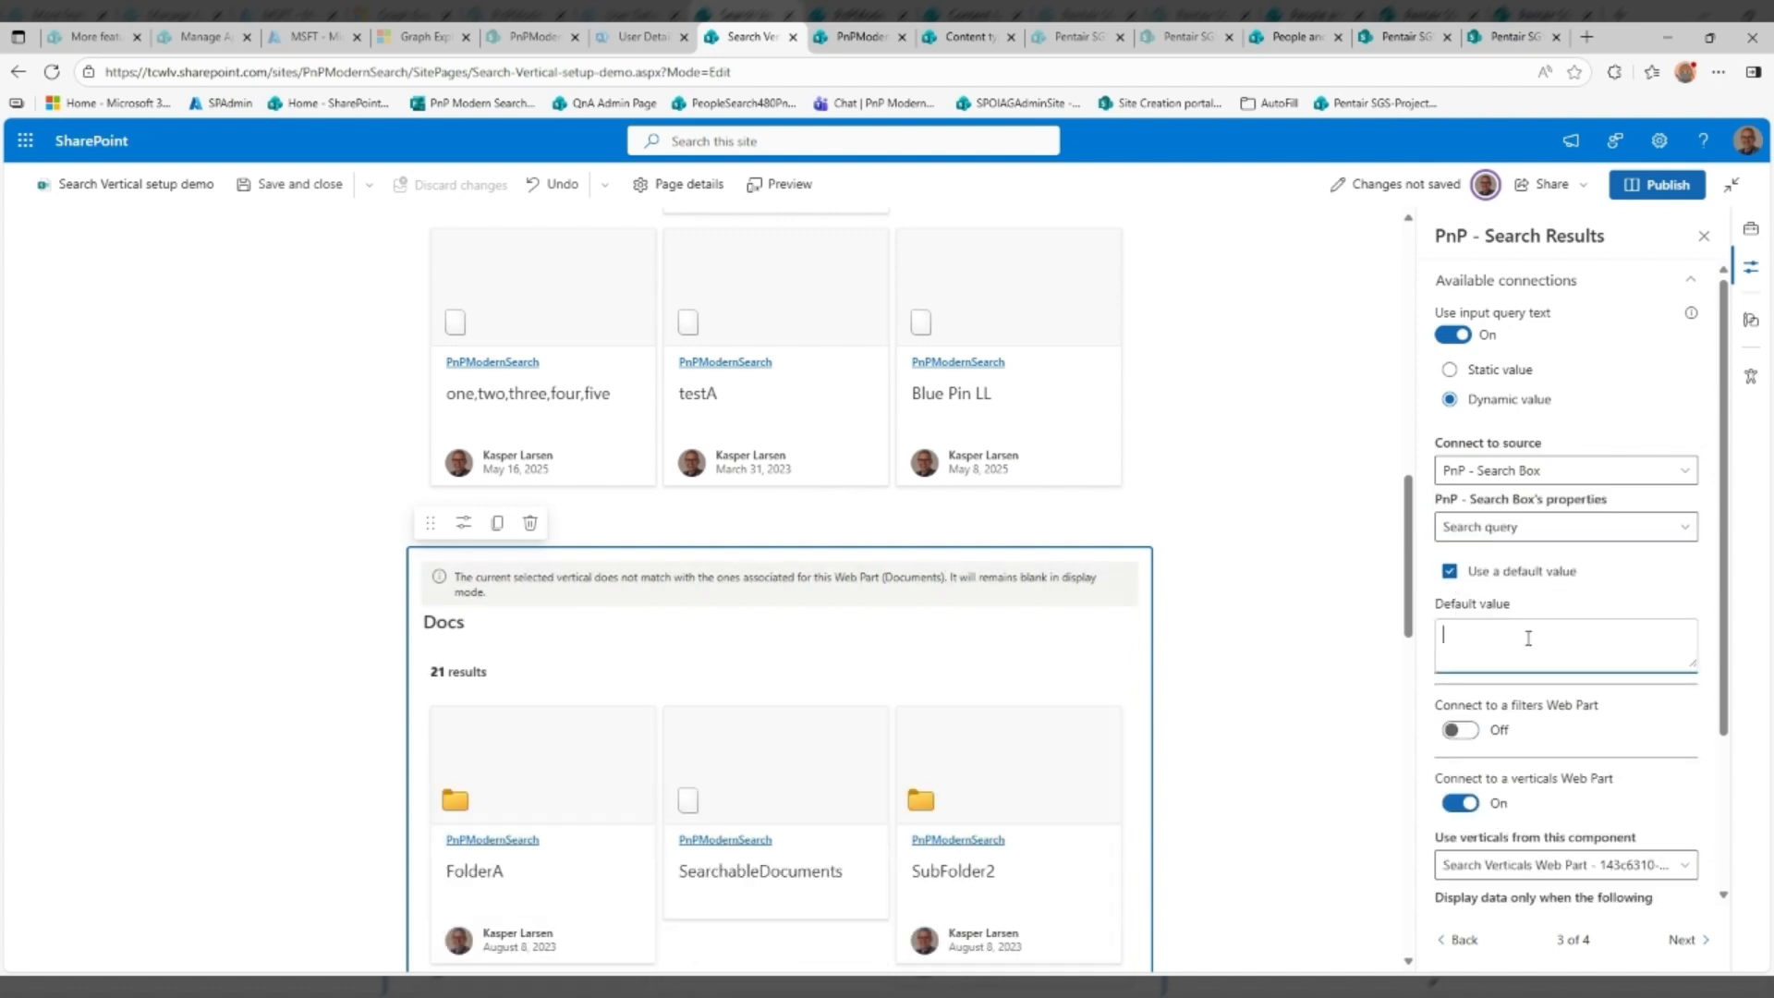
{"action": "type", "text": "*"}
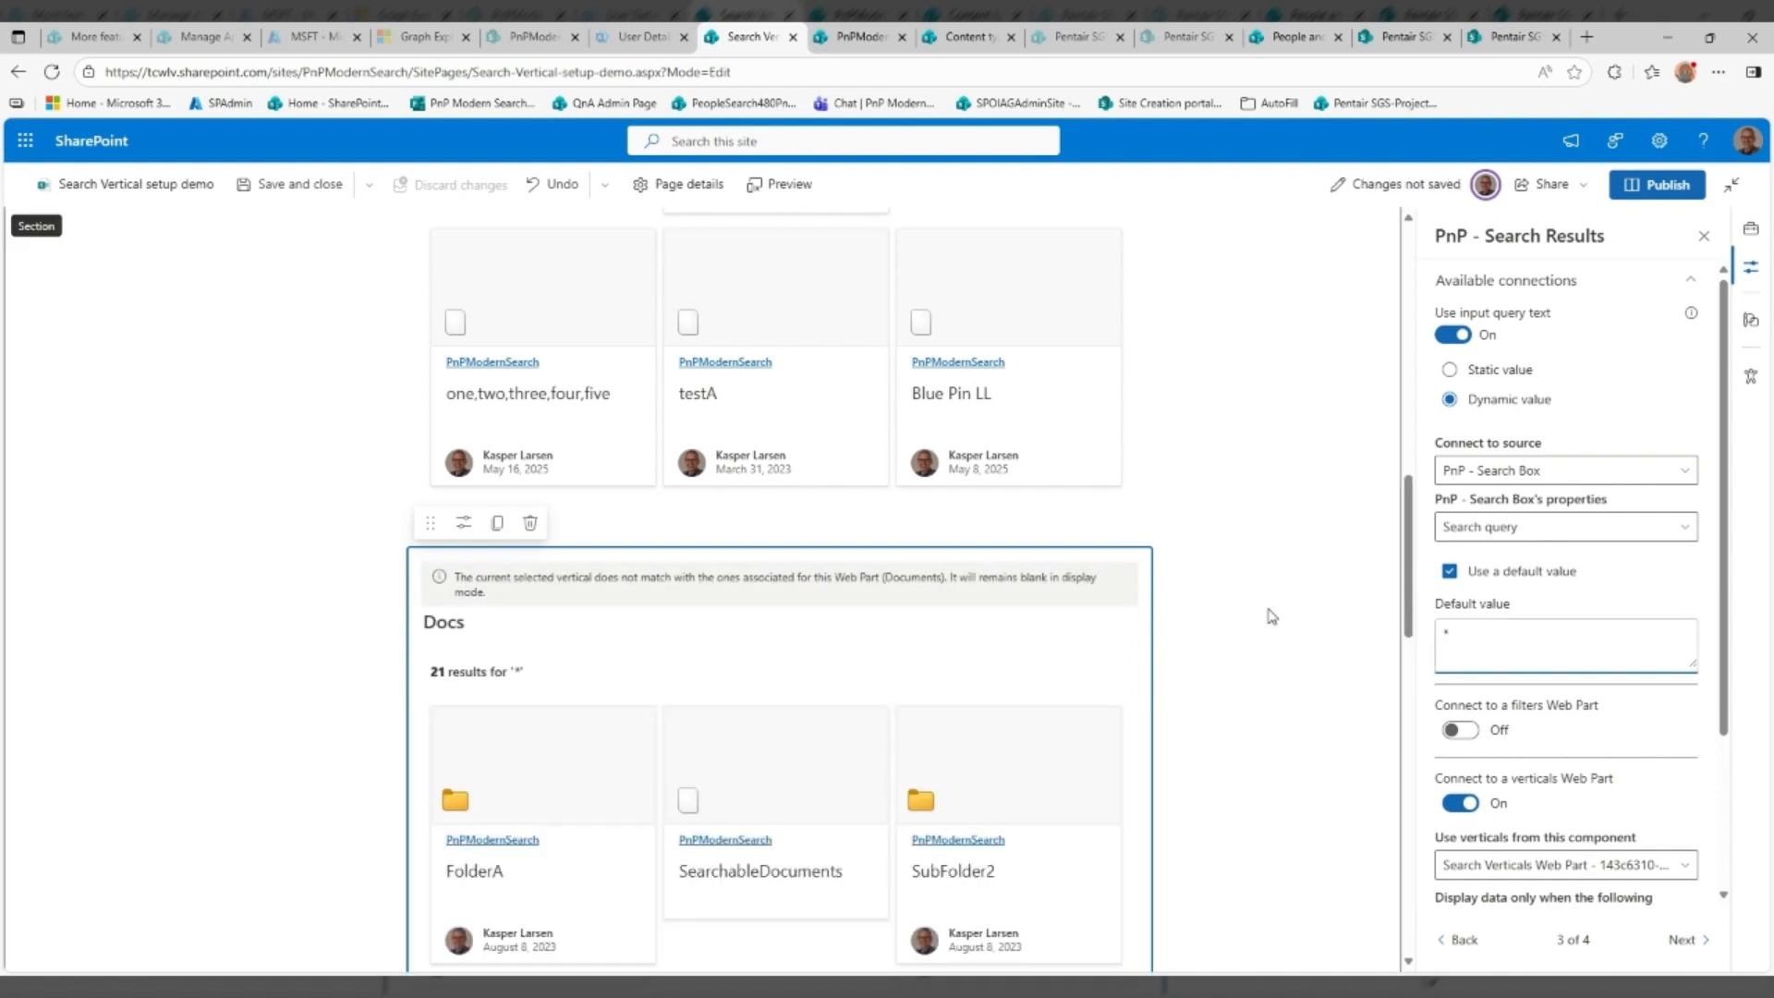
Cut the AND Path condition for the Datalist with spaces list from the All web part's query template and apply the change
{"action": "scroll", "coordinate": [1271, 616], "scroll_direction": "up", "scroll_amount": 5}
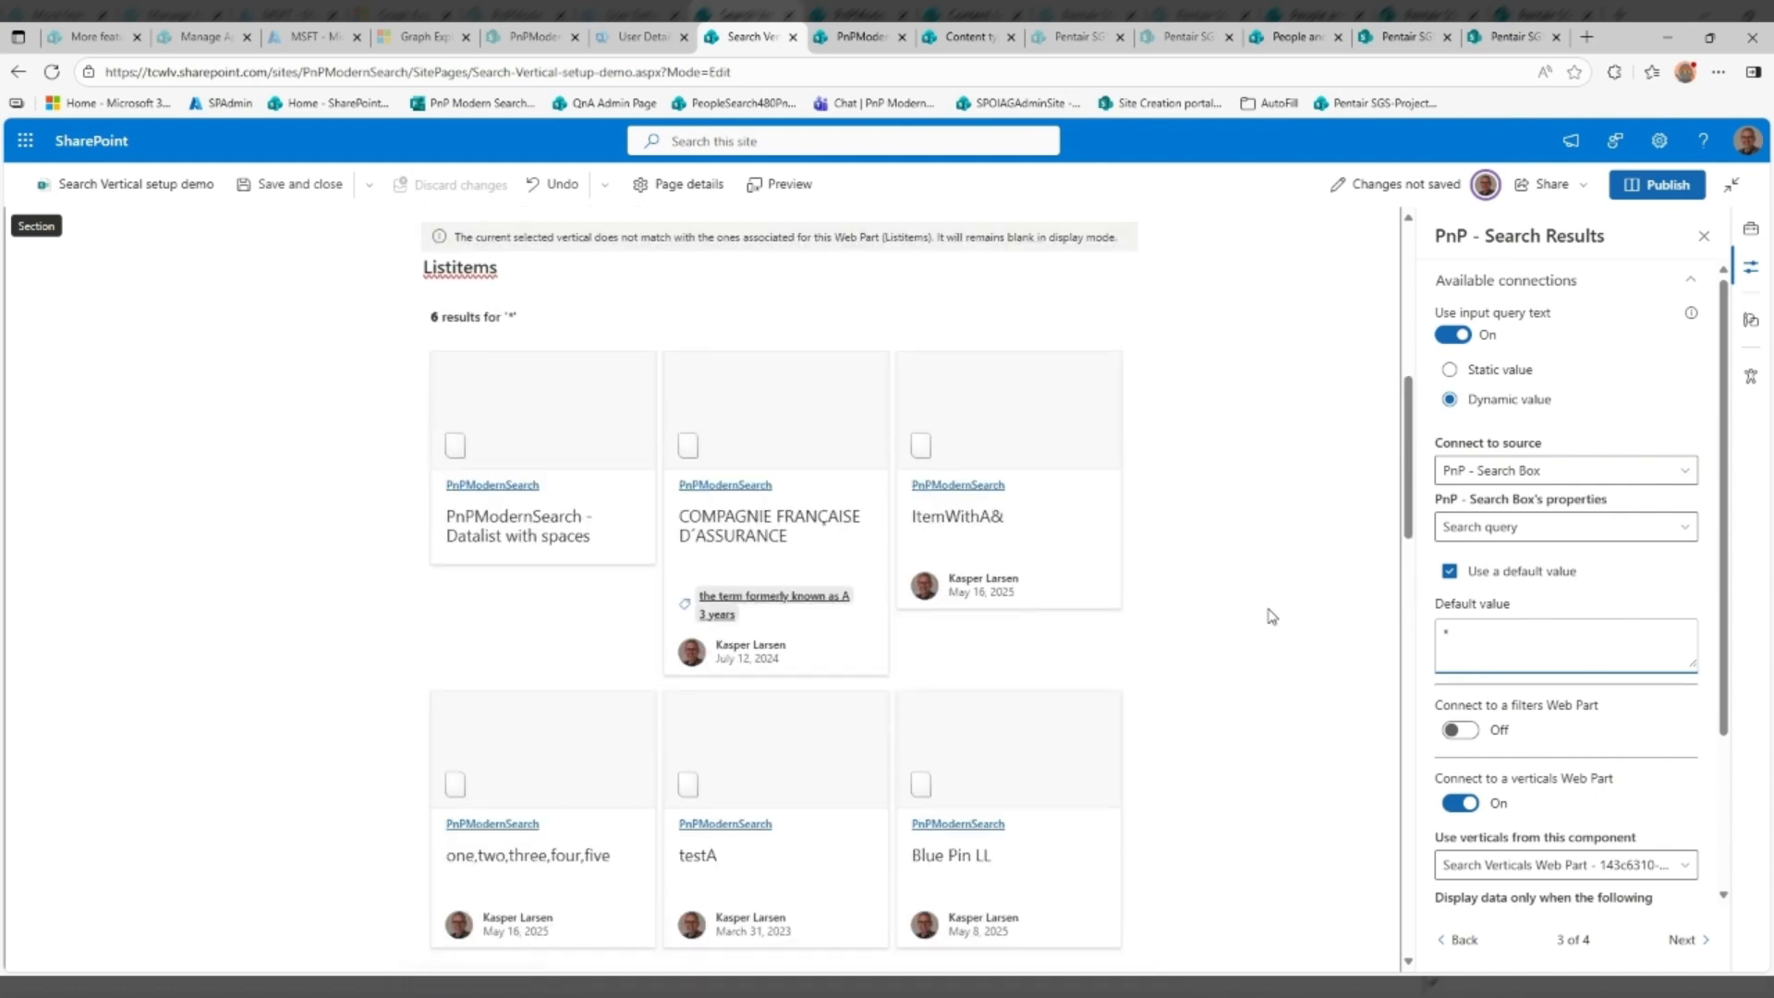
{"action": "scroll", "coordinate": [1272, 617], "scroll_direction": "up", "scroll_amount": 4}
{"action": "left_click", "coordinate": [722, 496]}
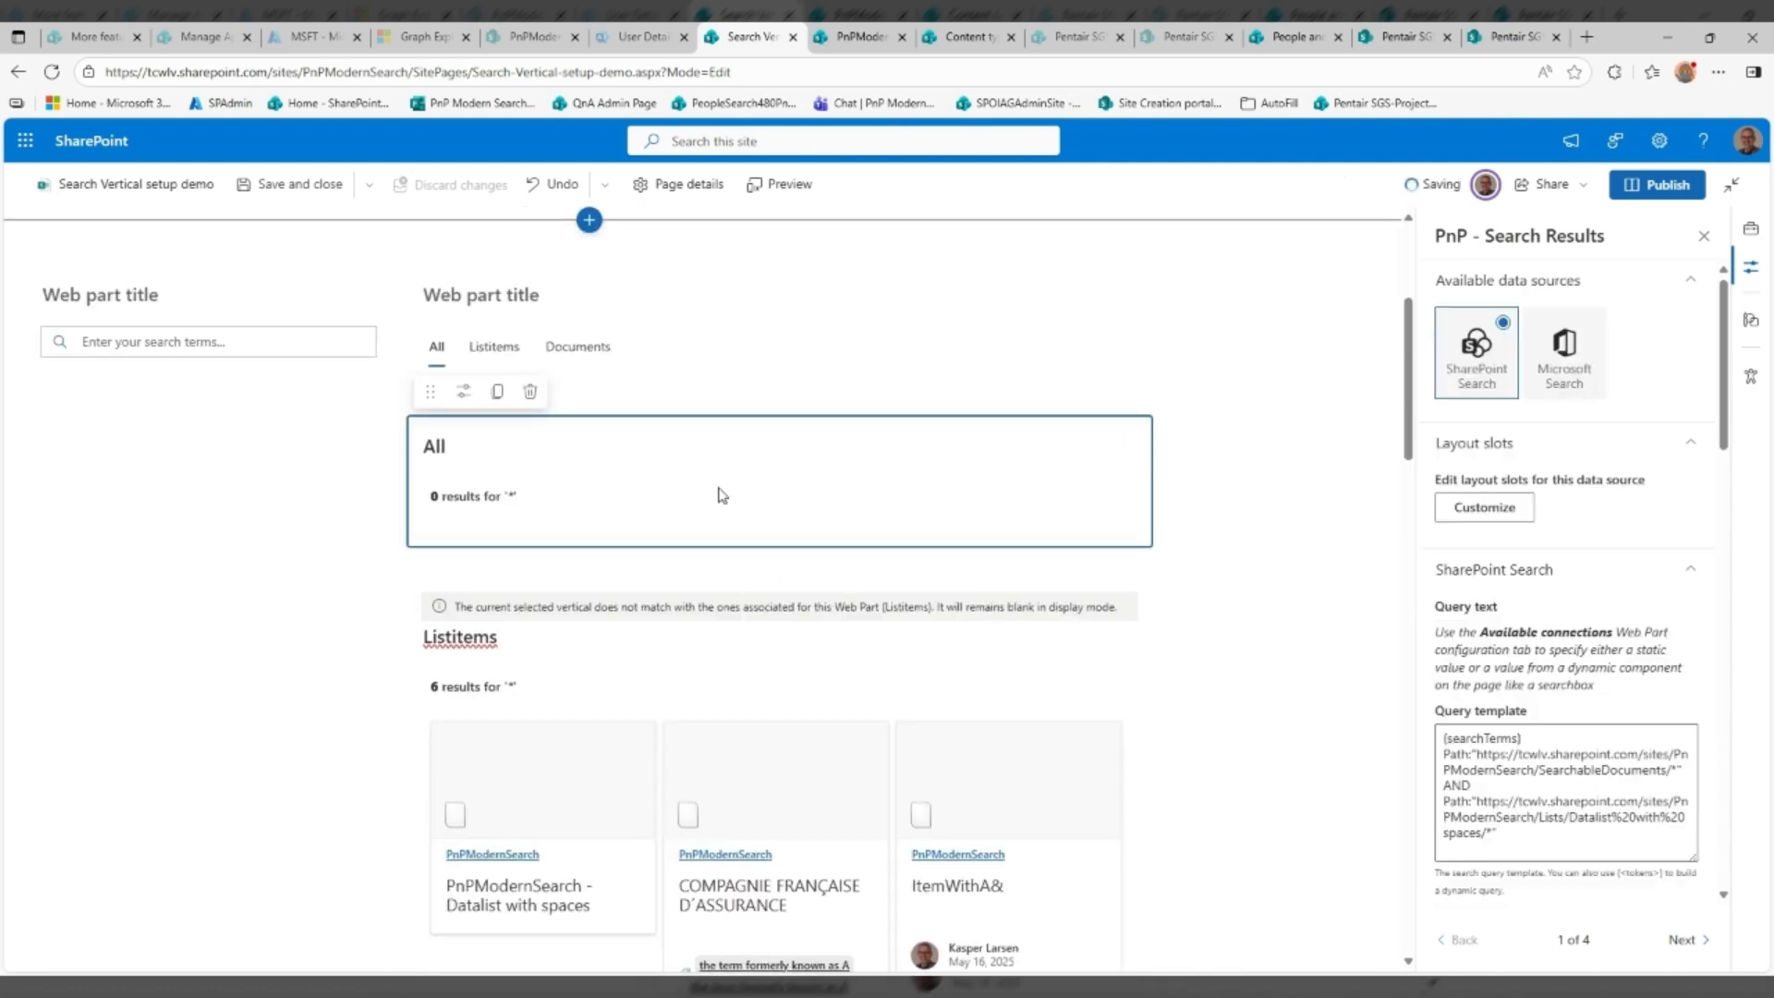
{"action": "left_click", "coordinate": [1559, 741]}
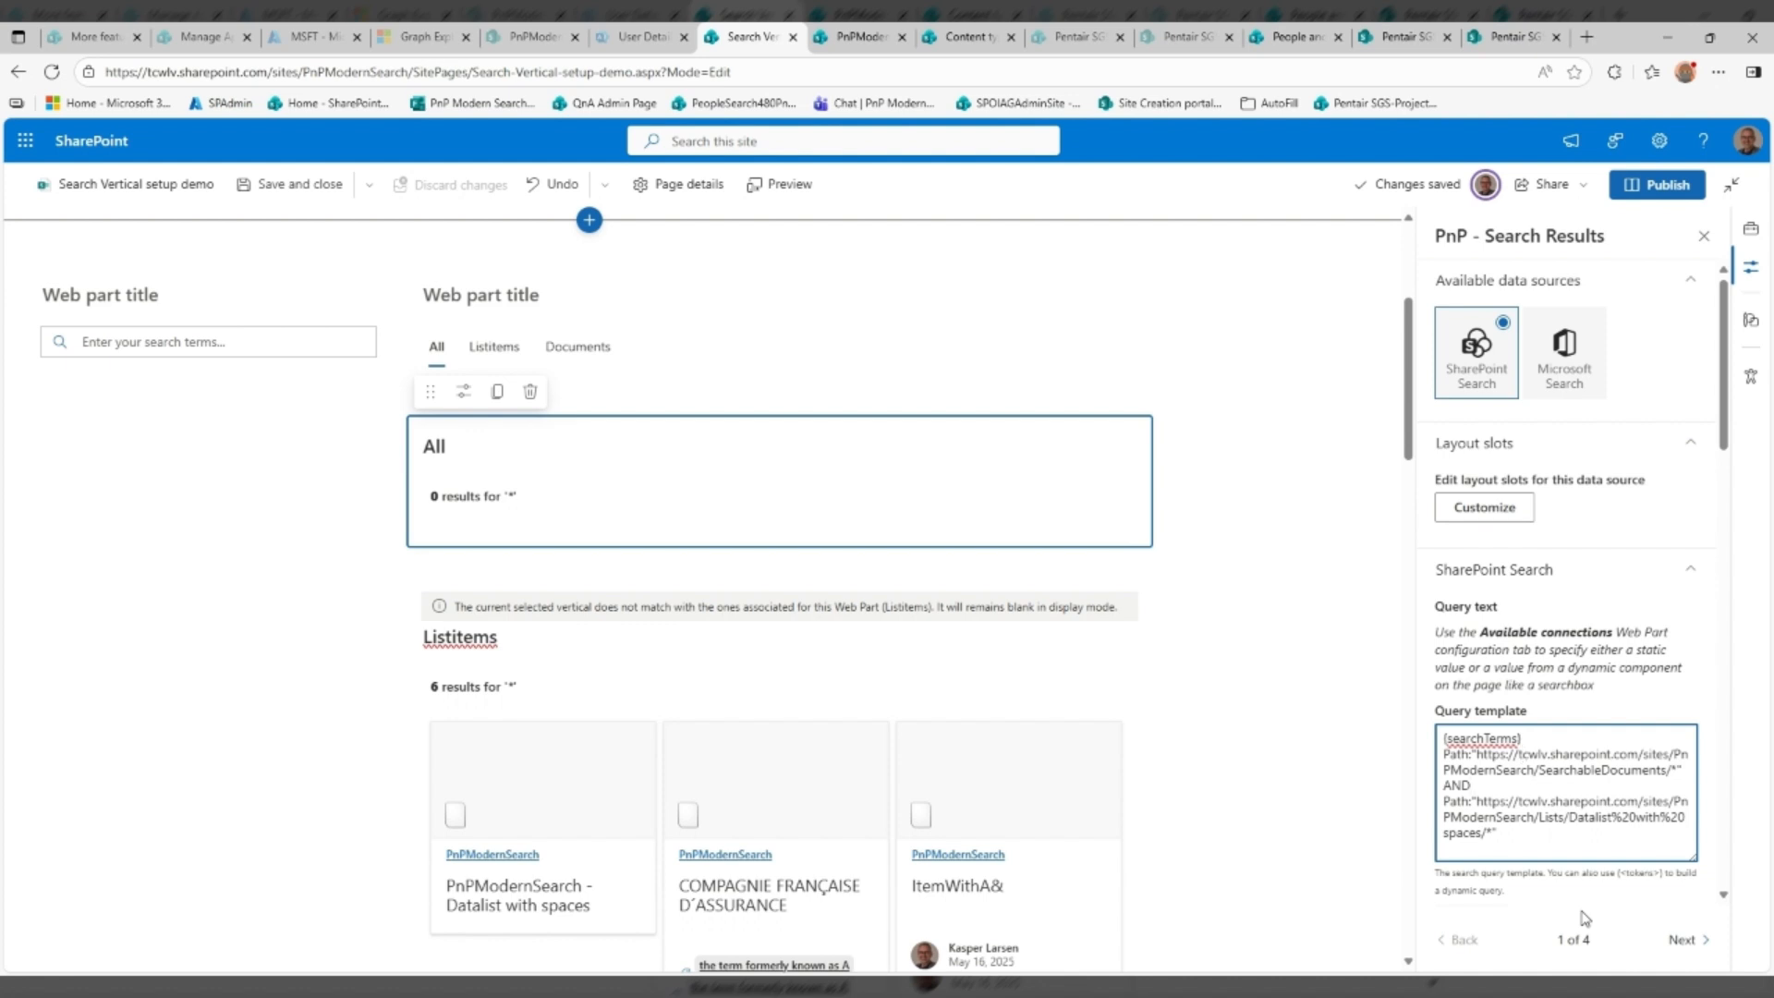
{"action": "key", "text": "shift+Down"}
{"action": "key", "text": "shift+Down"}
{"action": "key", "text": "shift+Down"}
{"action": "key", "text": "shift+Down"}
{"action": "key", "text": "ctrl+c"}
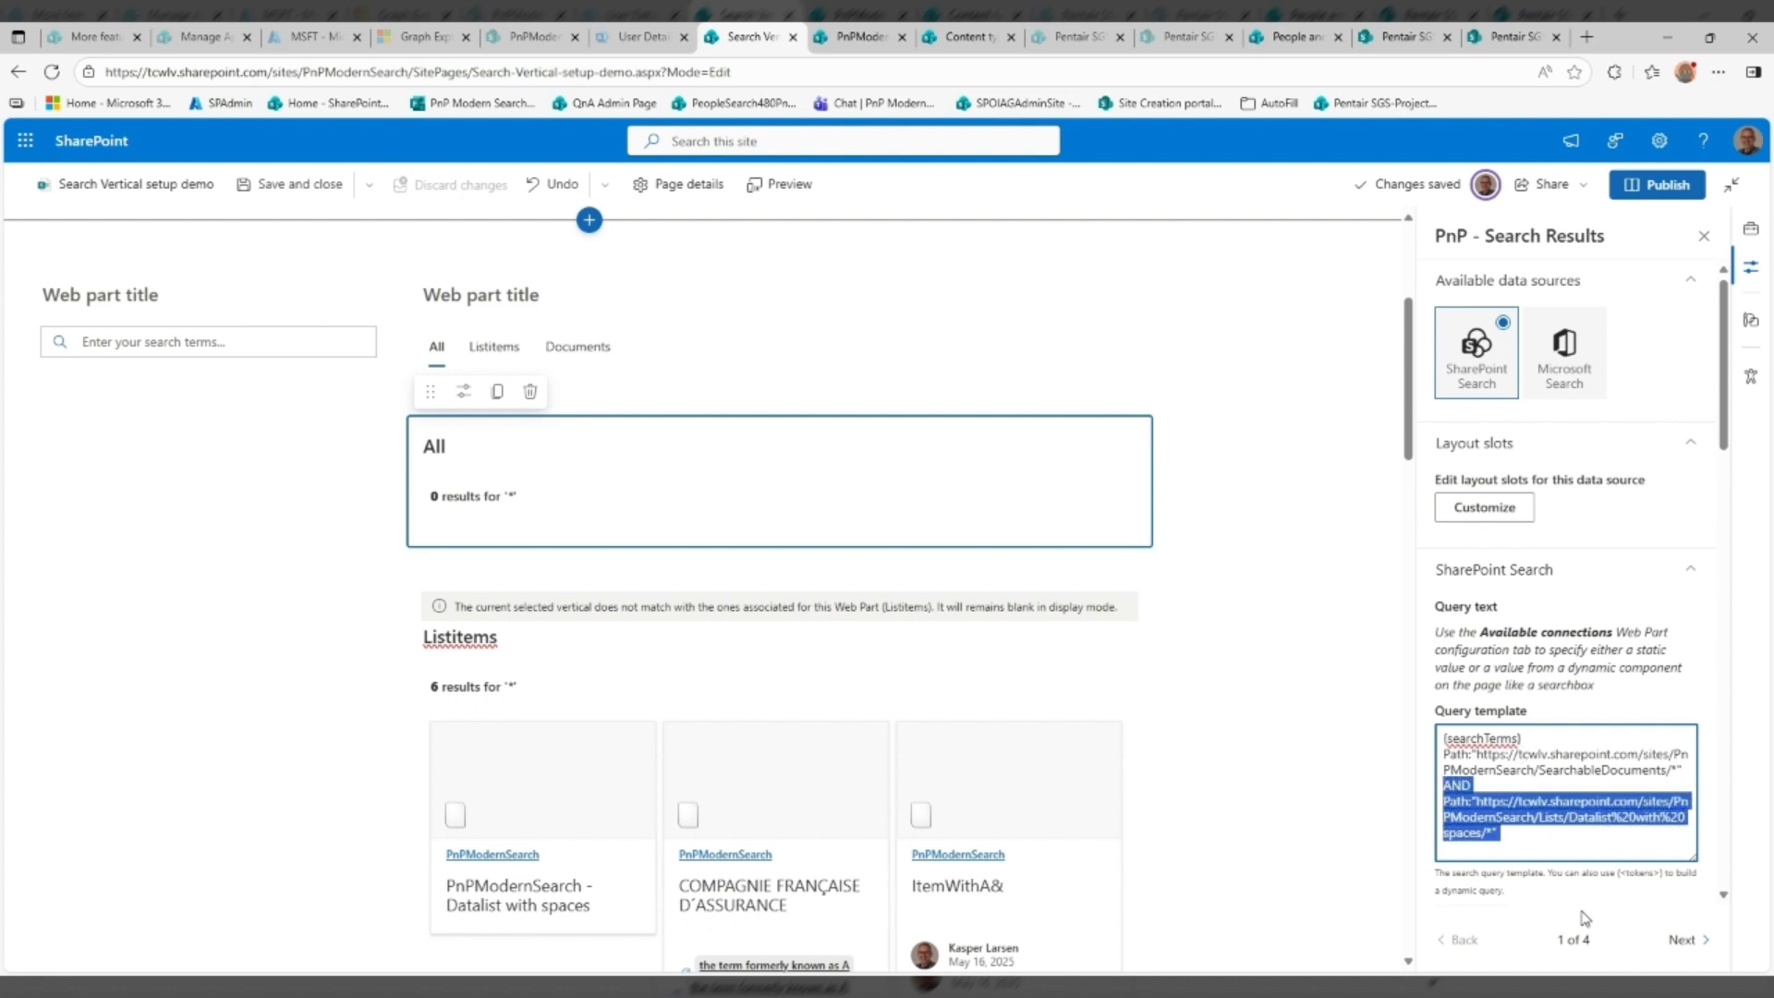
{"action": "key", "text": "BackSpace"}
{"action": "scroll", "coordinate": [1463, 832], "scroll_direction": "down", "scroll_amount": 2}
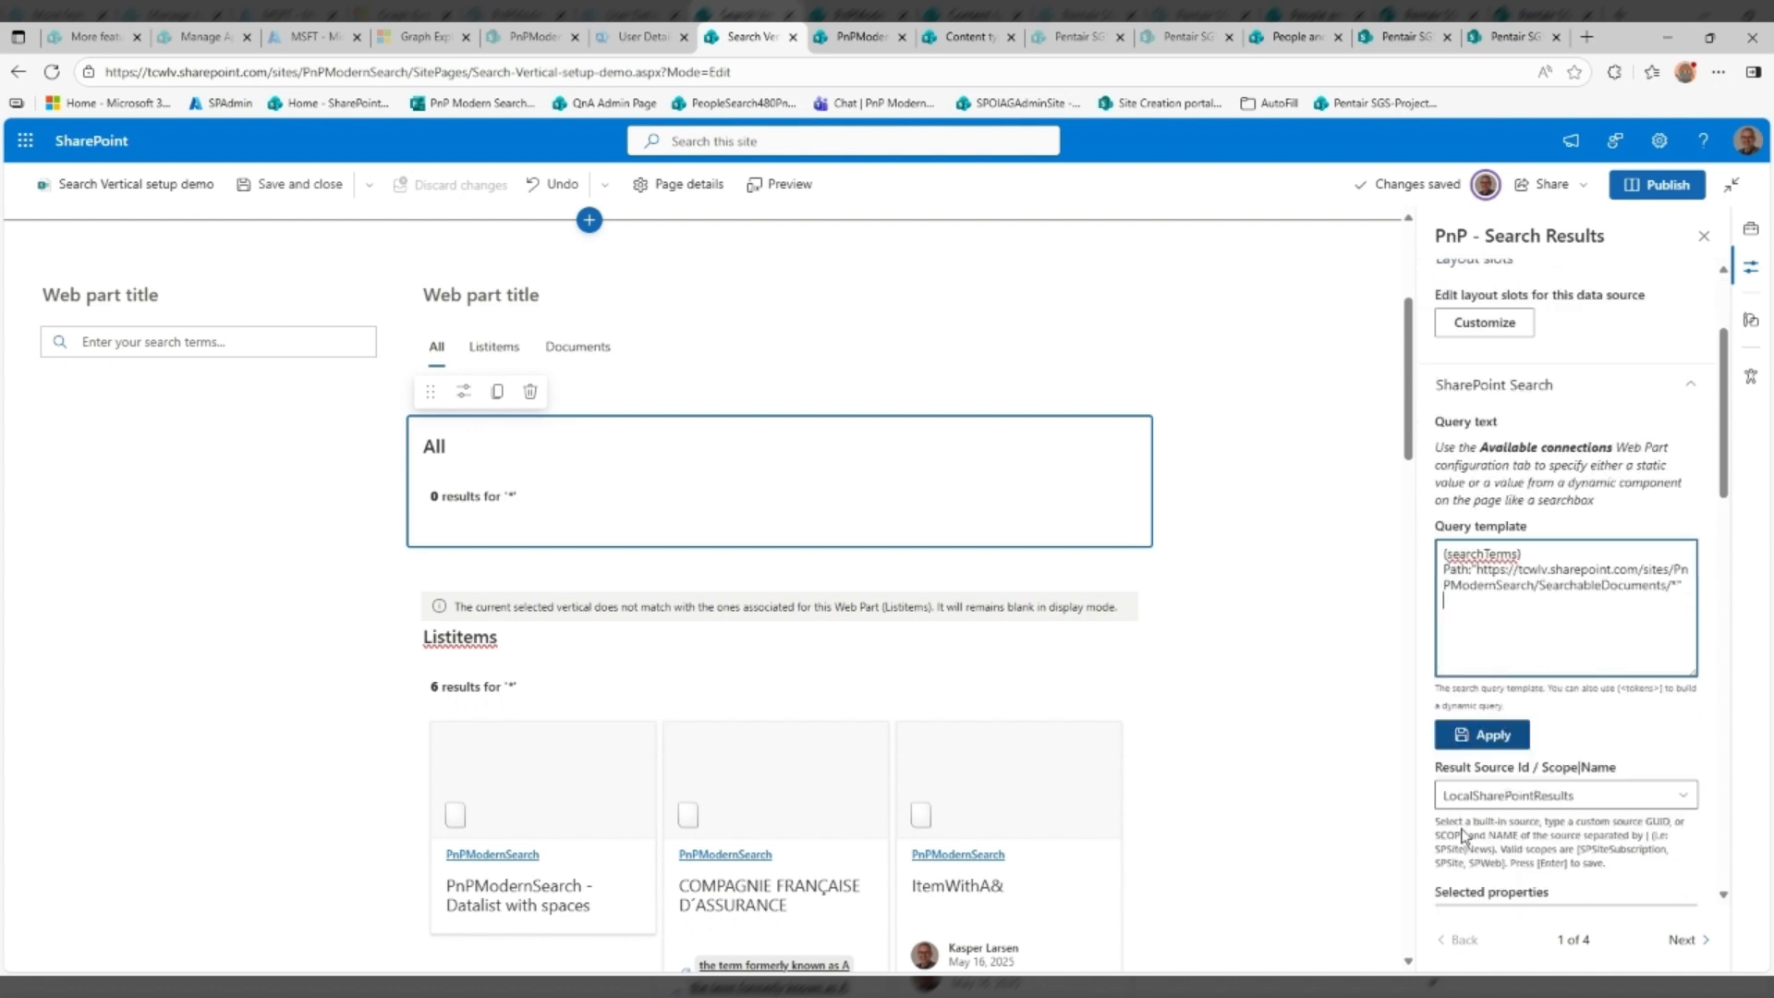
{"action": "left_click", "coordinate": [1481, 735]}
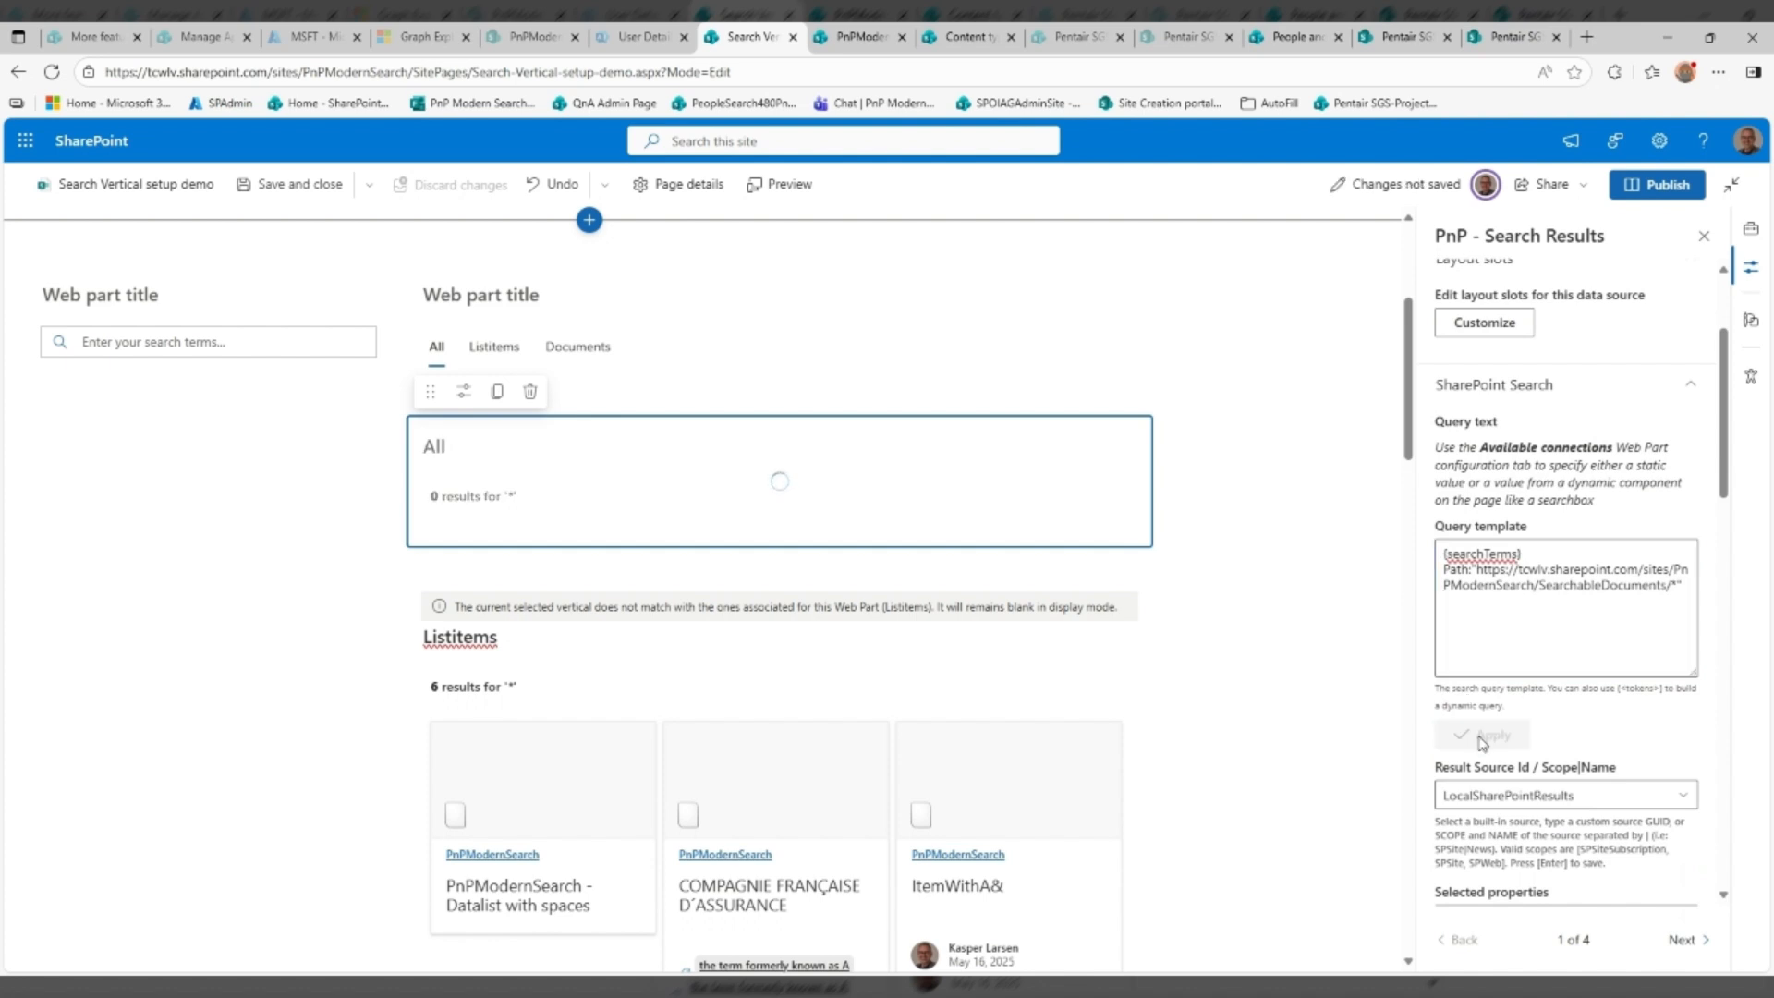
Paste the Datalist with spaces path condition back into the All web part's query template, joined with OR instead of AND, apply it and save the page
{"action": "left_click", "coordinate": [1486, 618]}
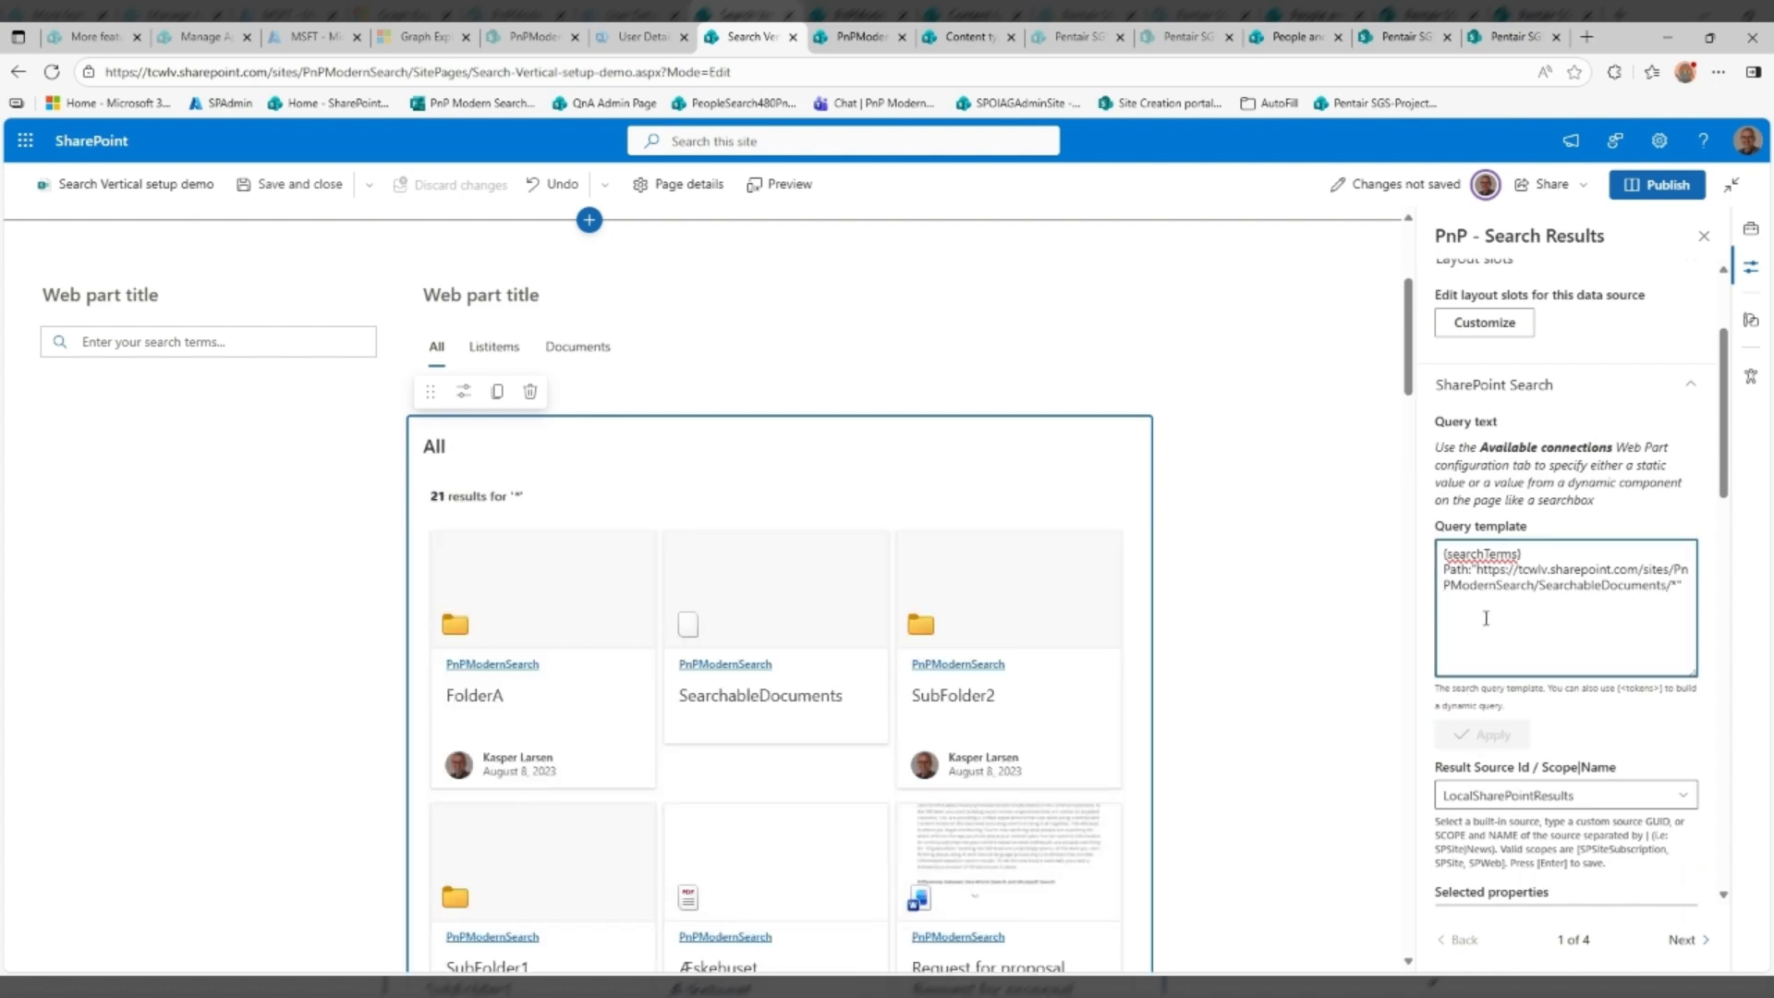
{"action": "key", "text": "ctrl+v"}
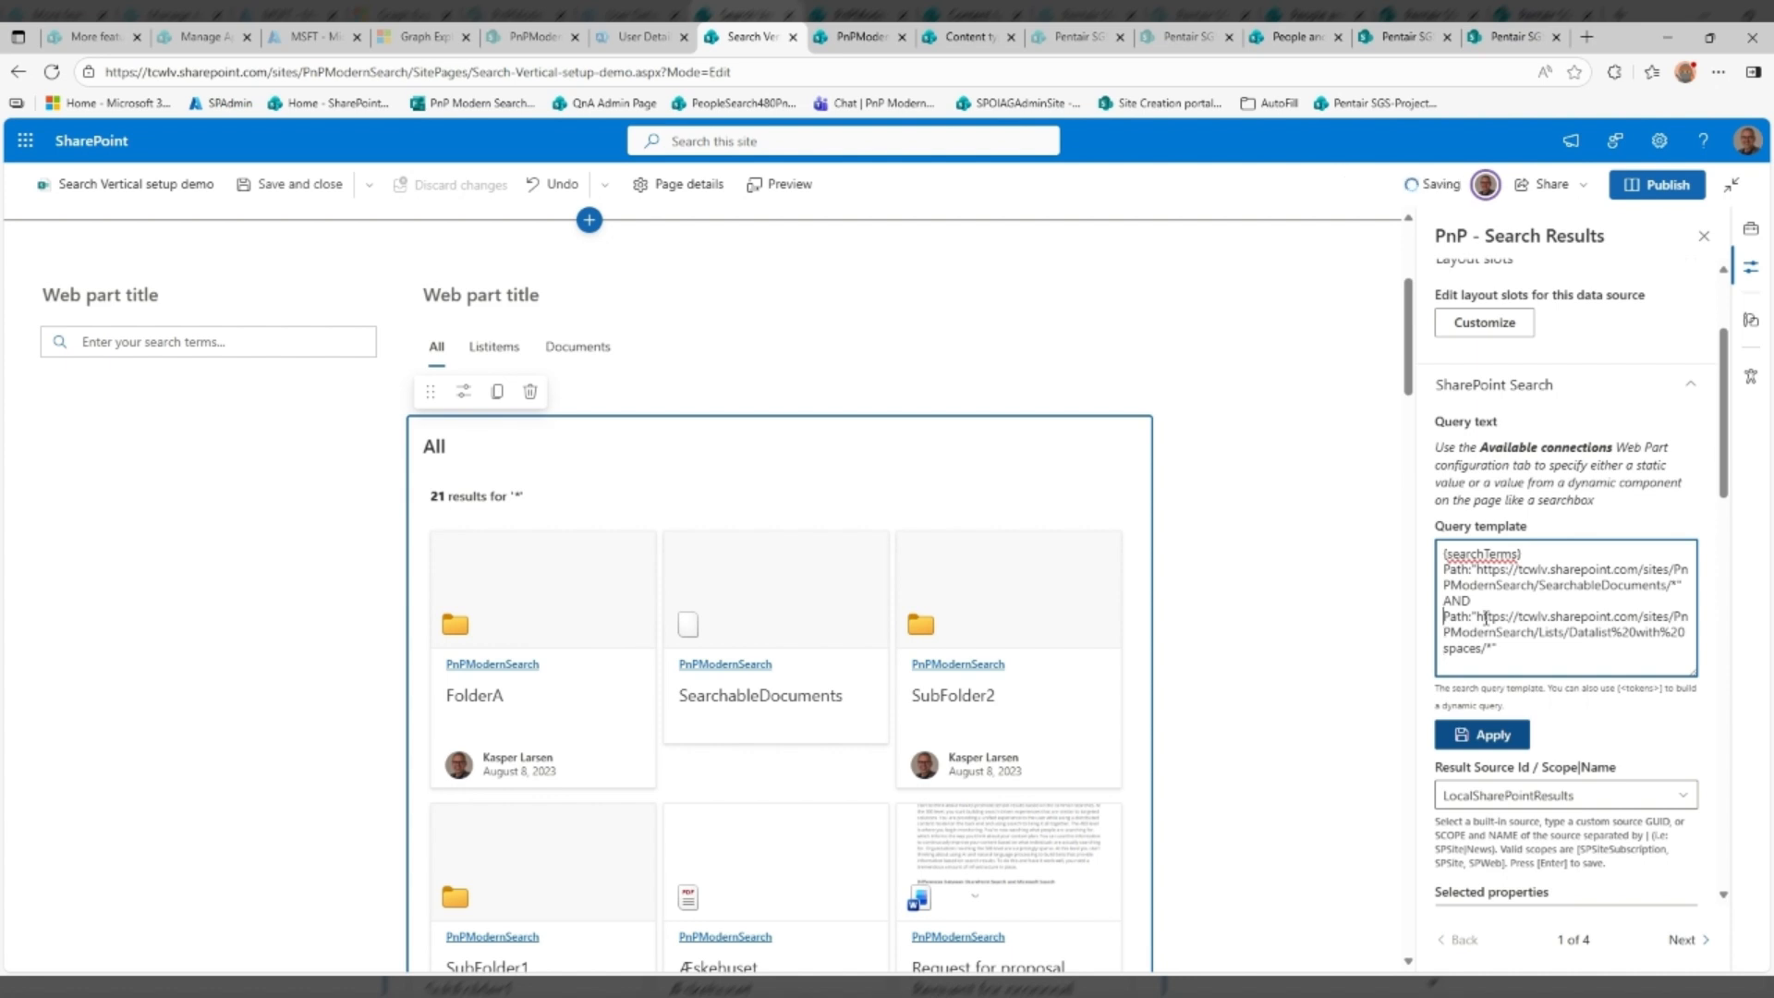
{"action": "key", "text": "Up"}
{"action": "key", "text": "shift+End"}
{"action": "type", "text": "OR"}
{"action": "left_click", "coordinate": [1476, 745]}
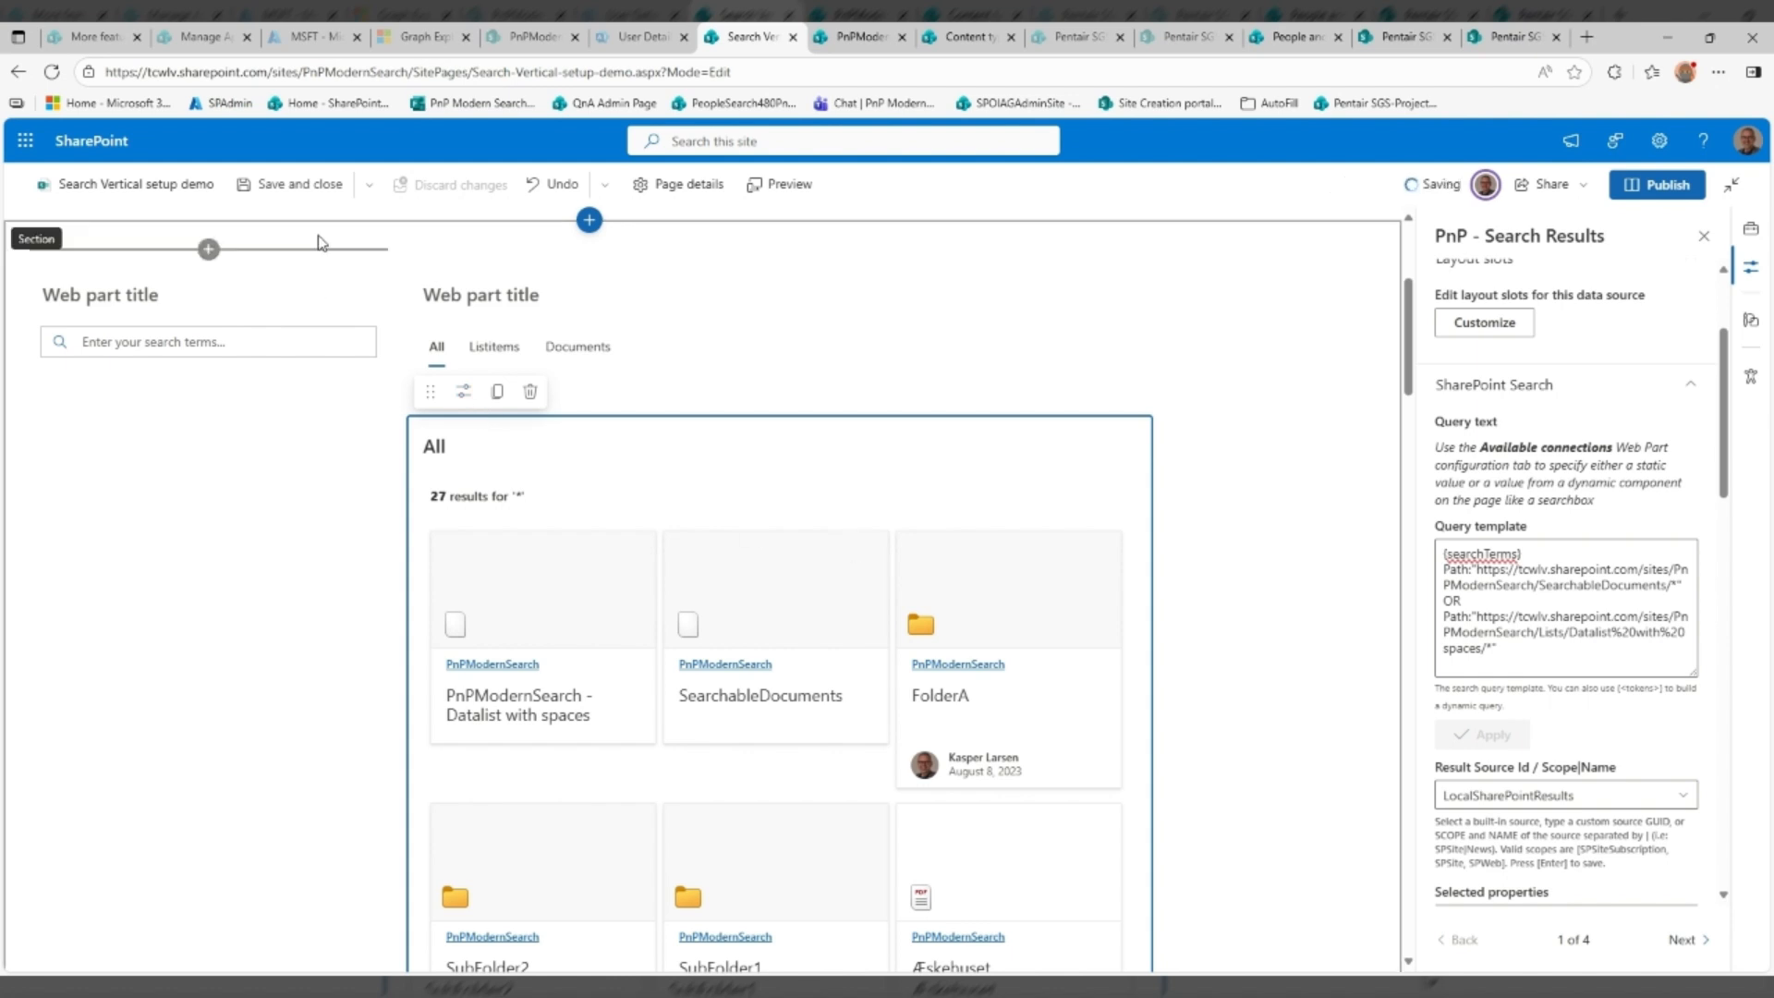
{"action": "left_click", "coordinate": [284, 187]}
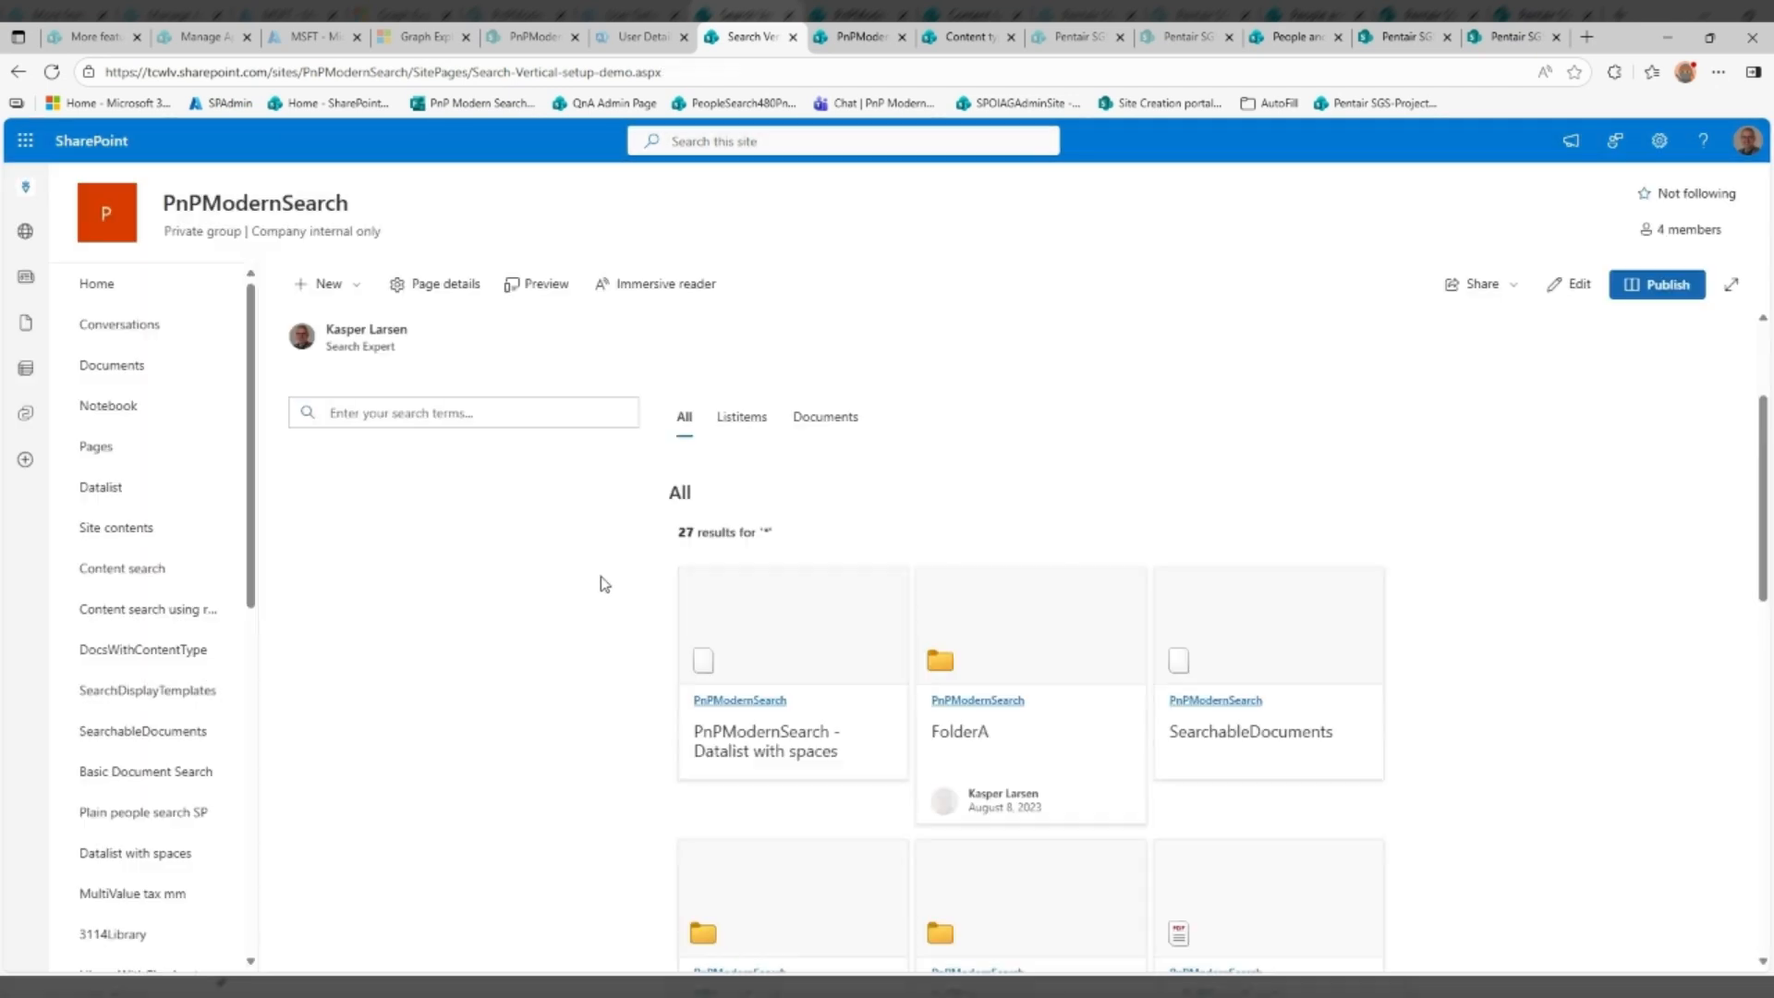
Examine the search results shown under the All, Listitems and Documents verticals on the saved page
{"action": "scroll", "coordinate": [604, 583], "scroll_direction": "down", "scroll_amount": 10}
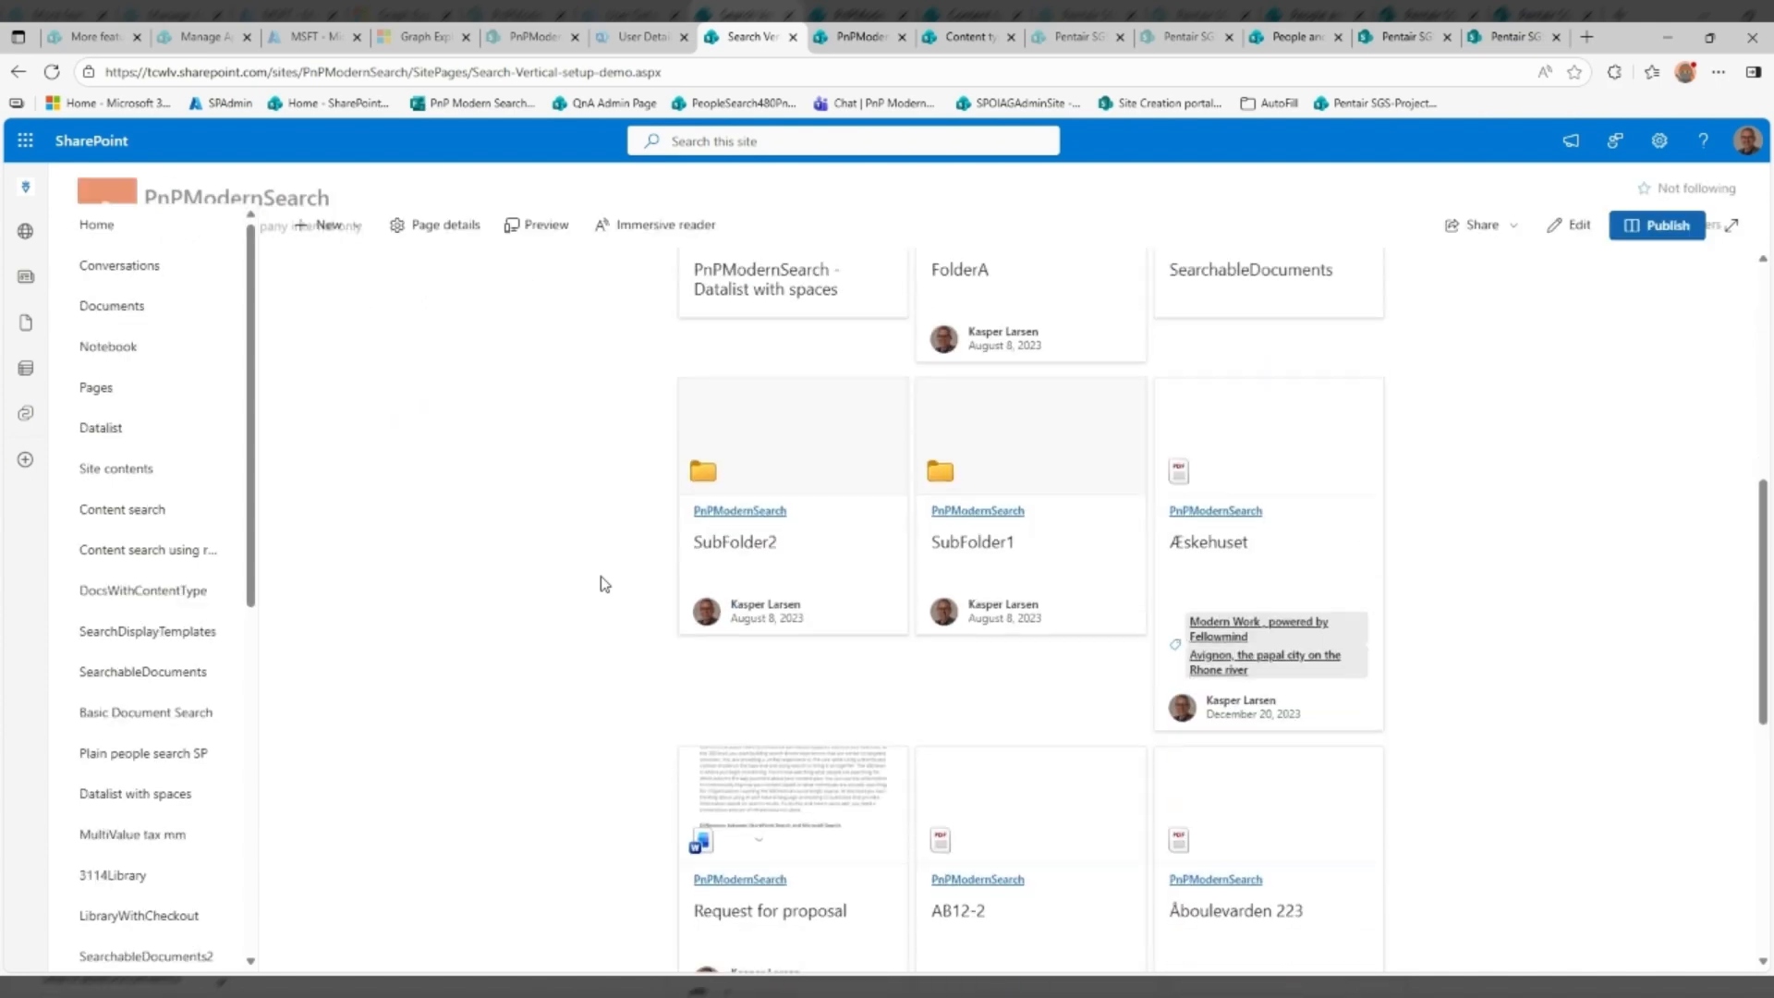
{"action": "scroll", "coordinate": [603, 584], "scroll_direction": "up", "scroll_amount": 10}
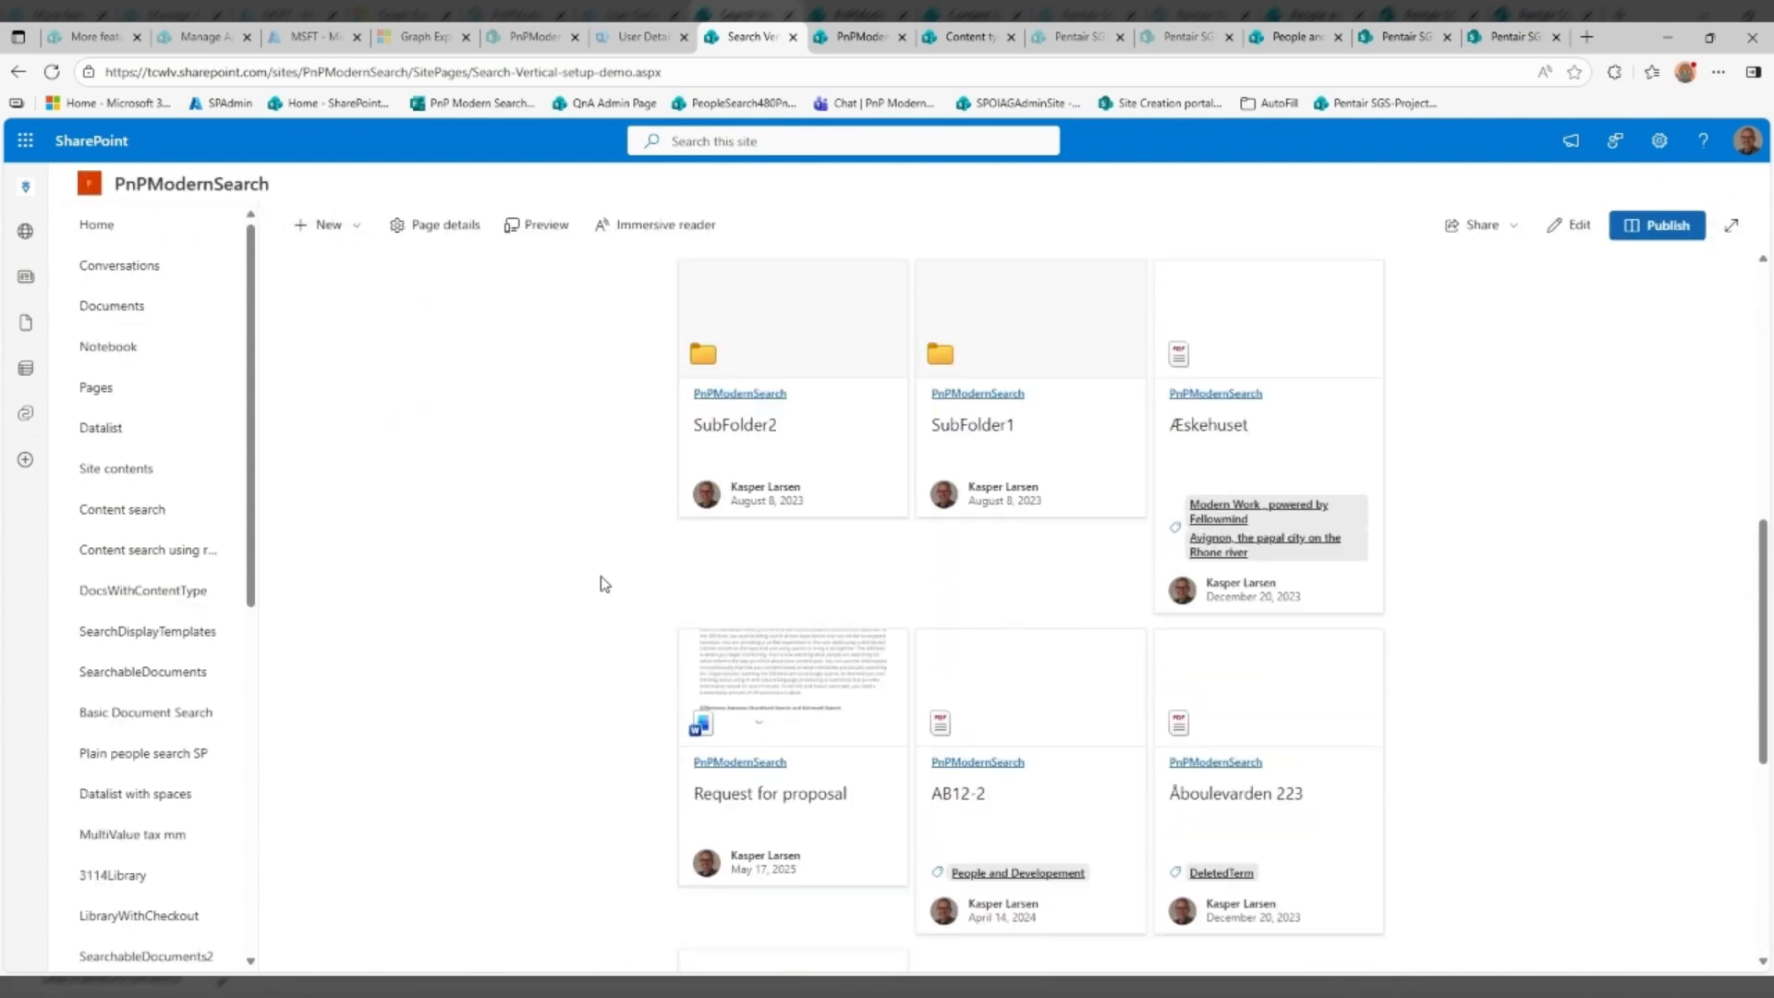
{"action": "scroll", "coordinate": [604, 583], "scroll_direction": "down", "scroll_amount": 8}
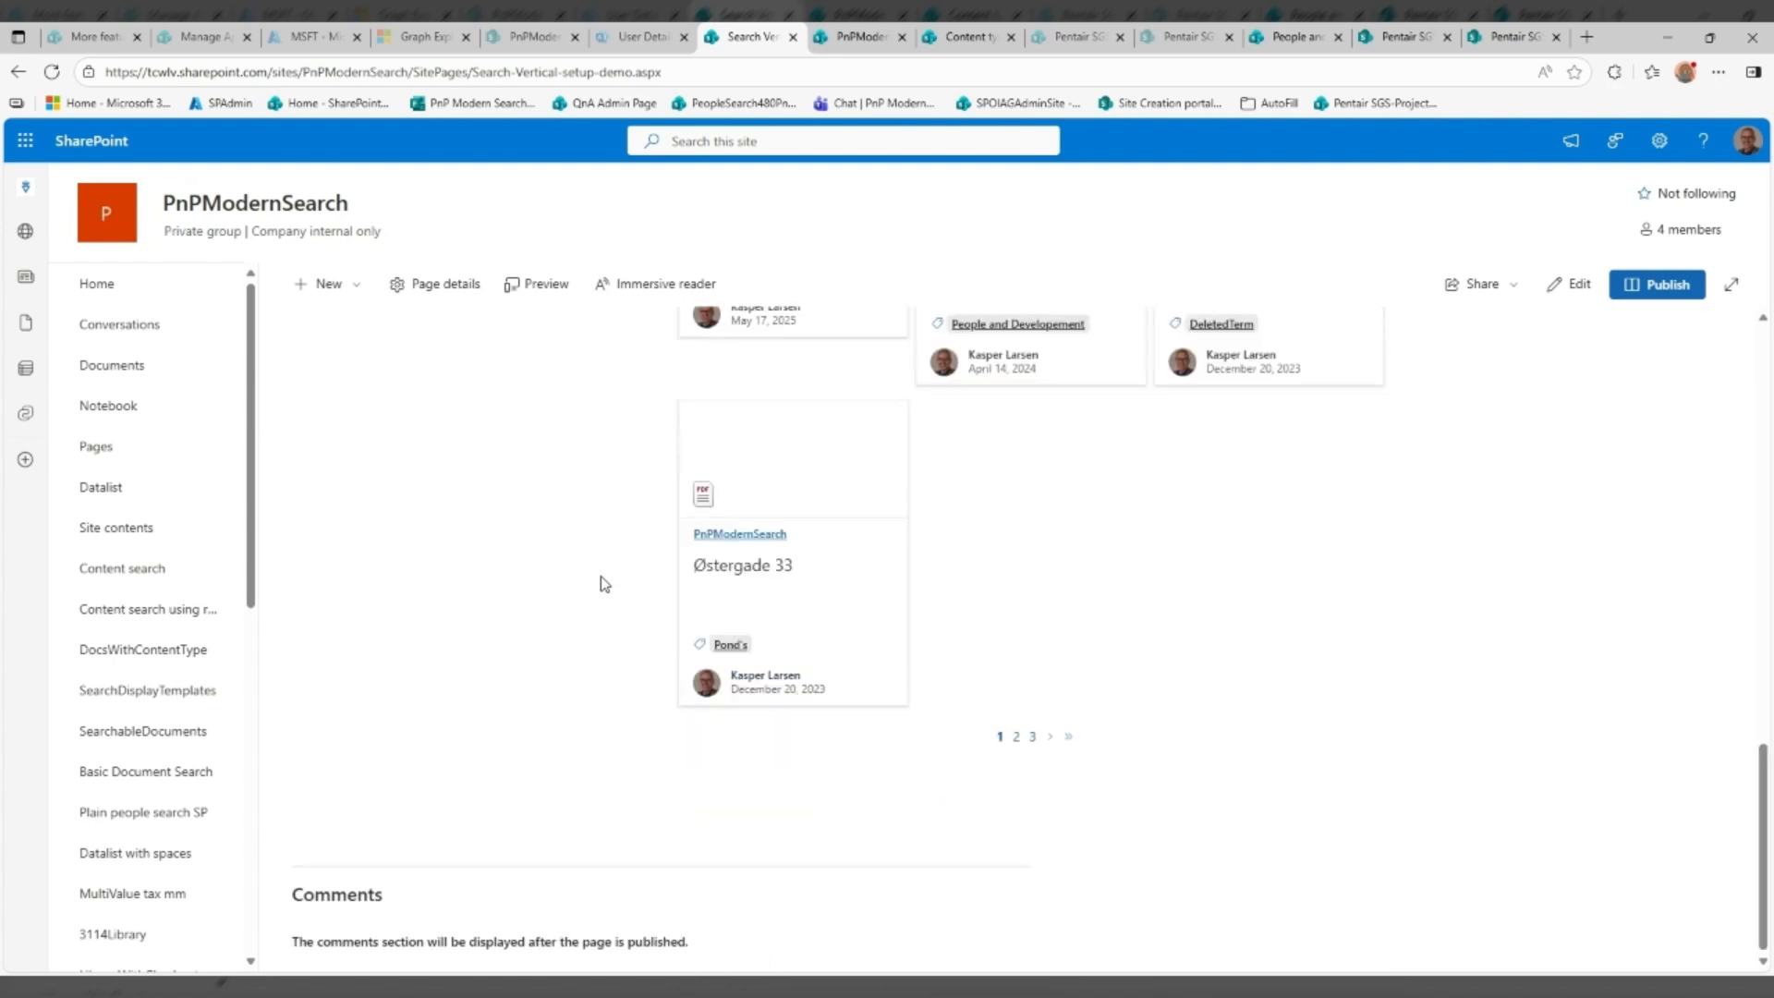
{"action": "scroll", "coordinate": [604, 584], "scroll_direction": "up", "scroll_amount": 6}
{"action": "scroll", "coordinate": [603, 583], "scroll_direction": "up", "scroll_amount": 5}
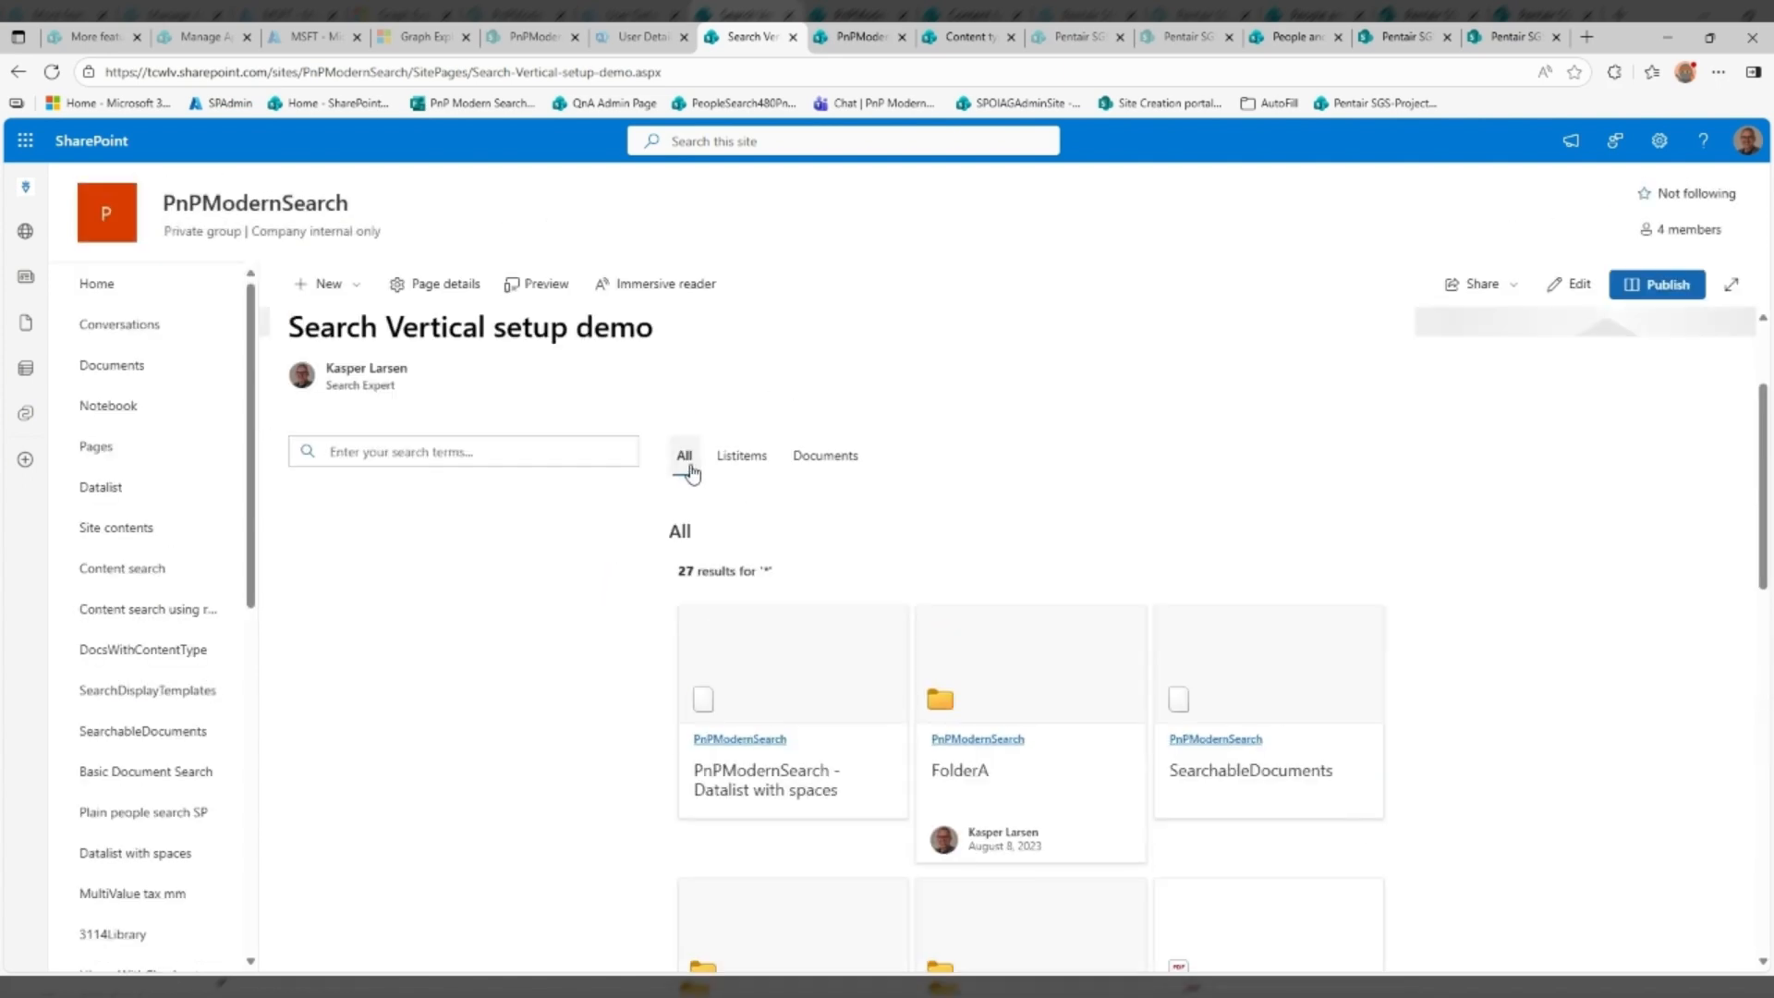
{"action": "left_click", "coordinate": [739, 460]}
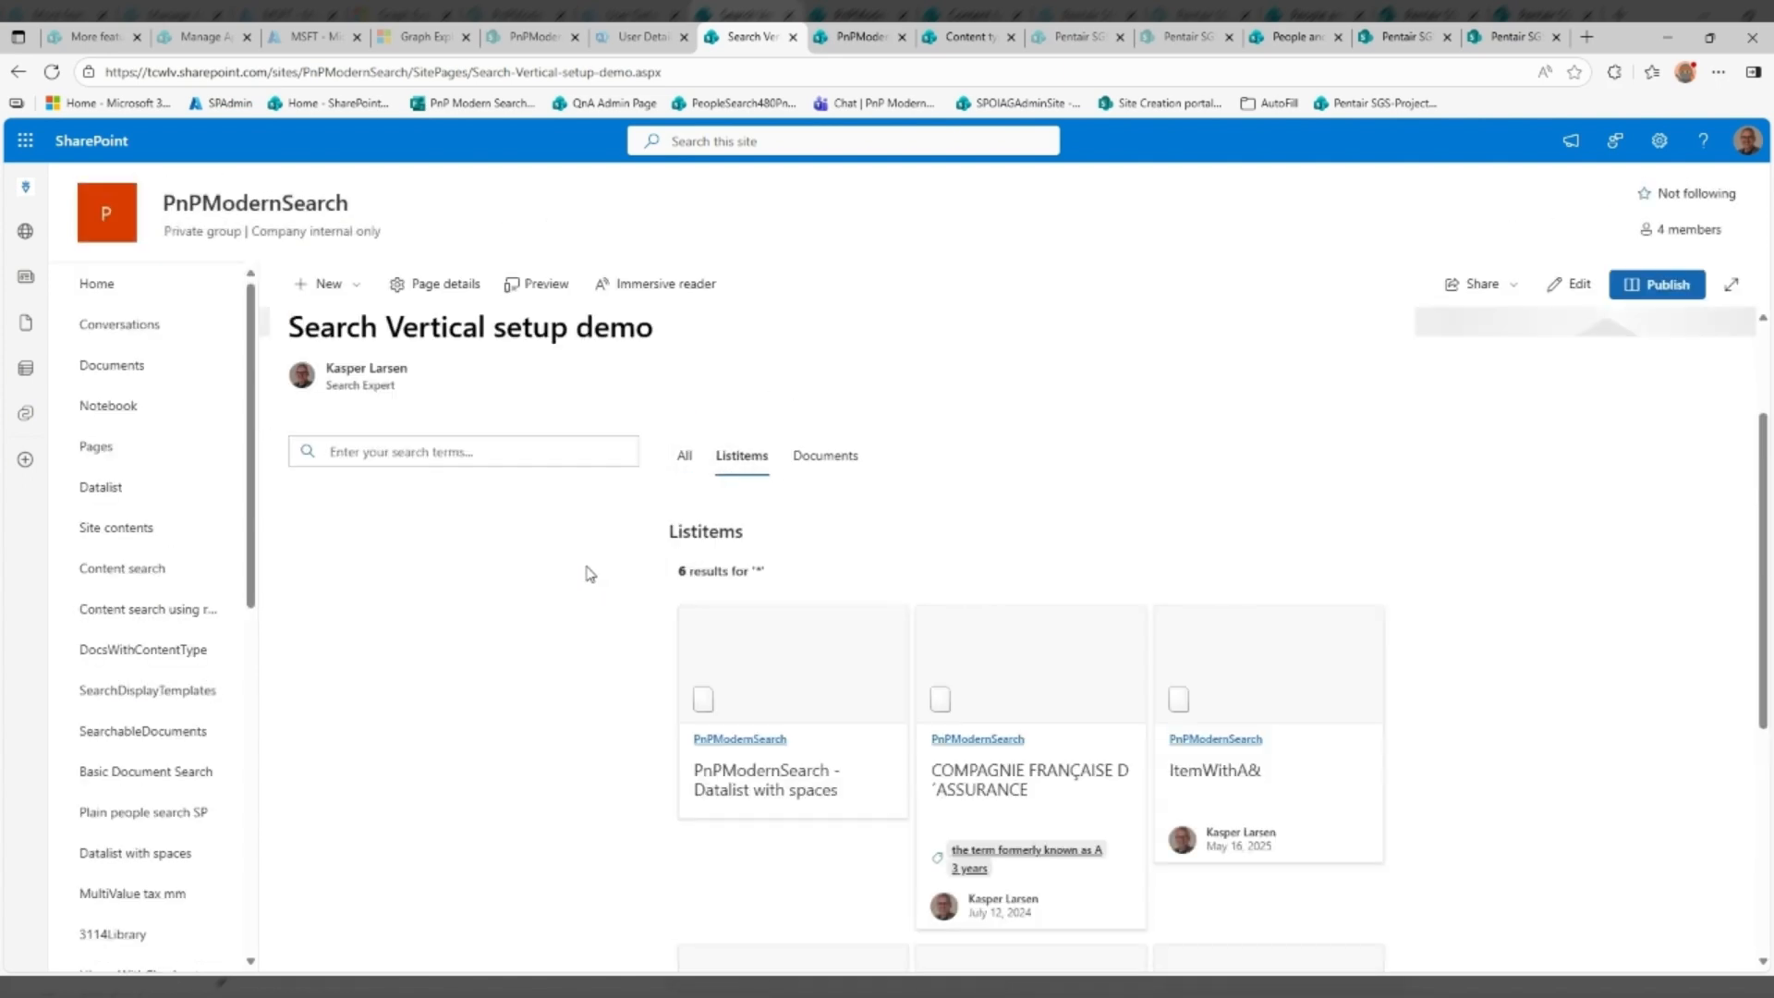
{"action": "scroll", "coordinate": [587, 573], "scroll_direction": "down", "scroll_amount": 3}
{"action": "scroll", "coordinate": [588, 573], "scroll_direction": "up", "scroll_amount": 5}
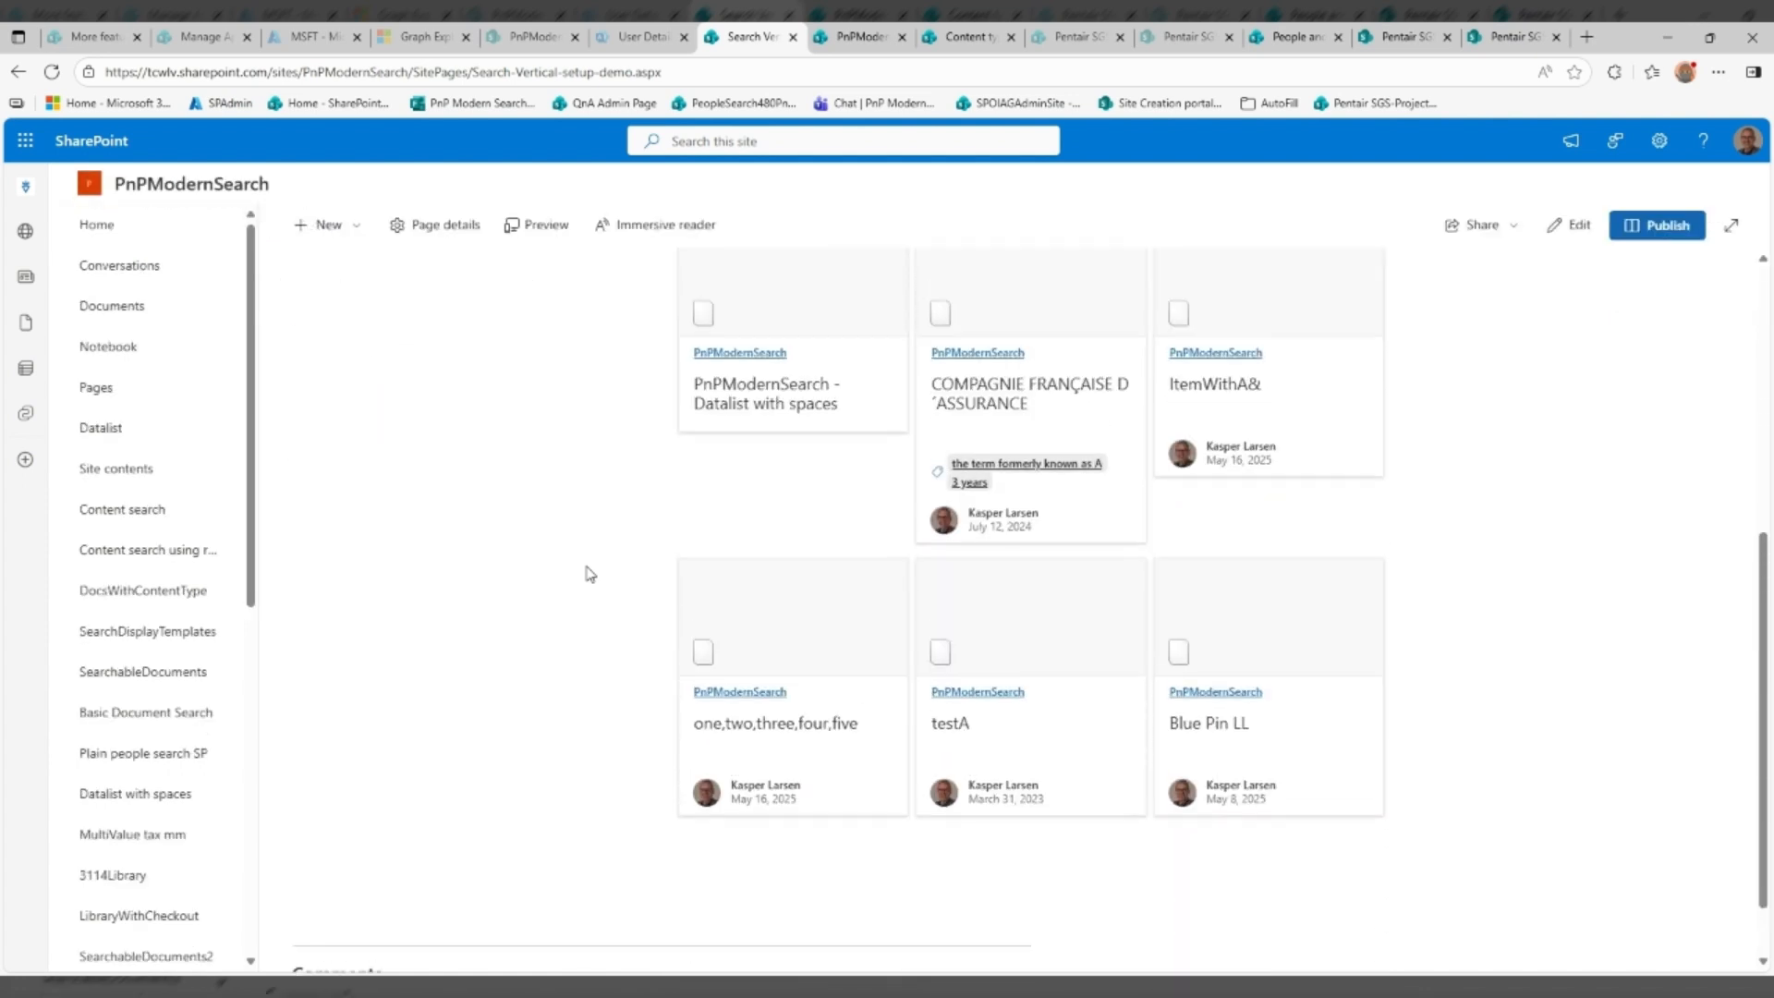
{"action": "left_click", "coordinate": [825, 510]}
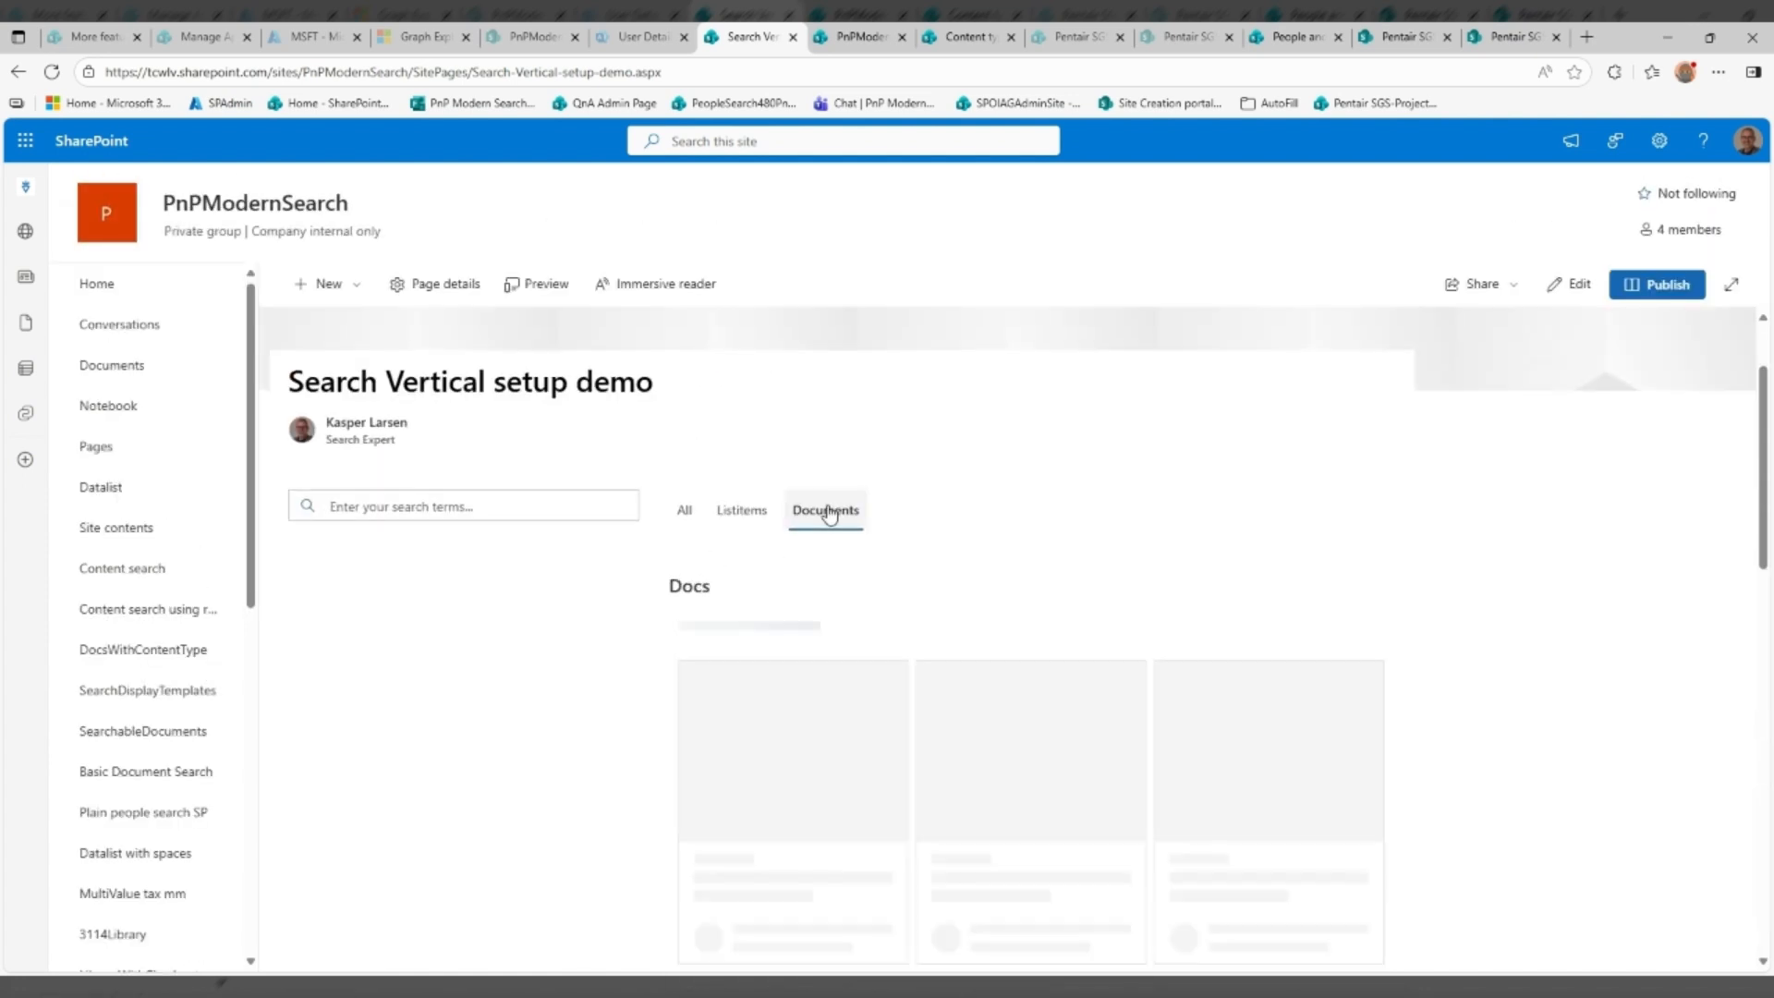
{"action": "scroll", "coordinate": [576, 650], "scroll_direction": "down", "scroll_amount": 6}
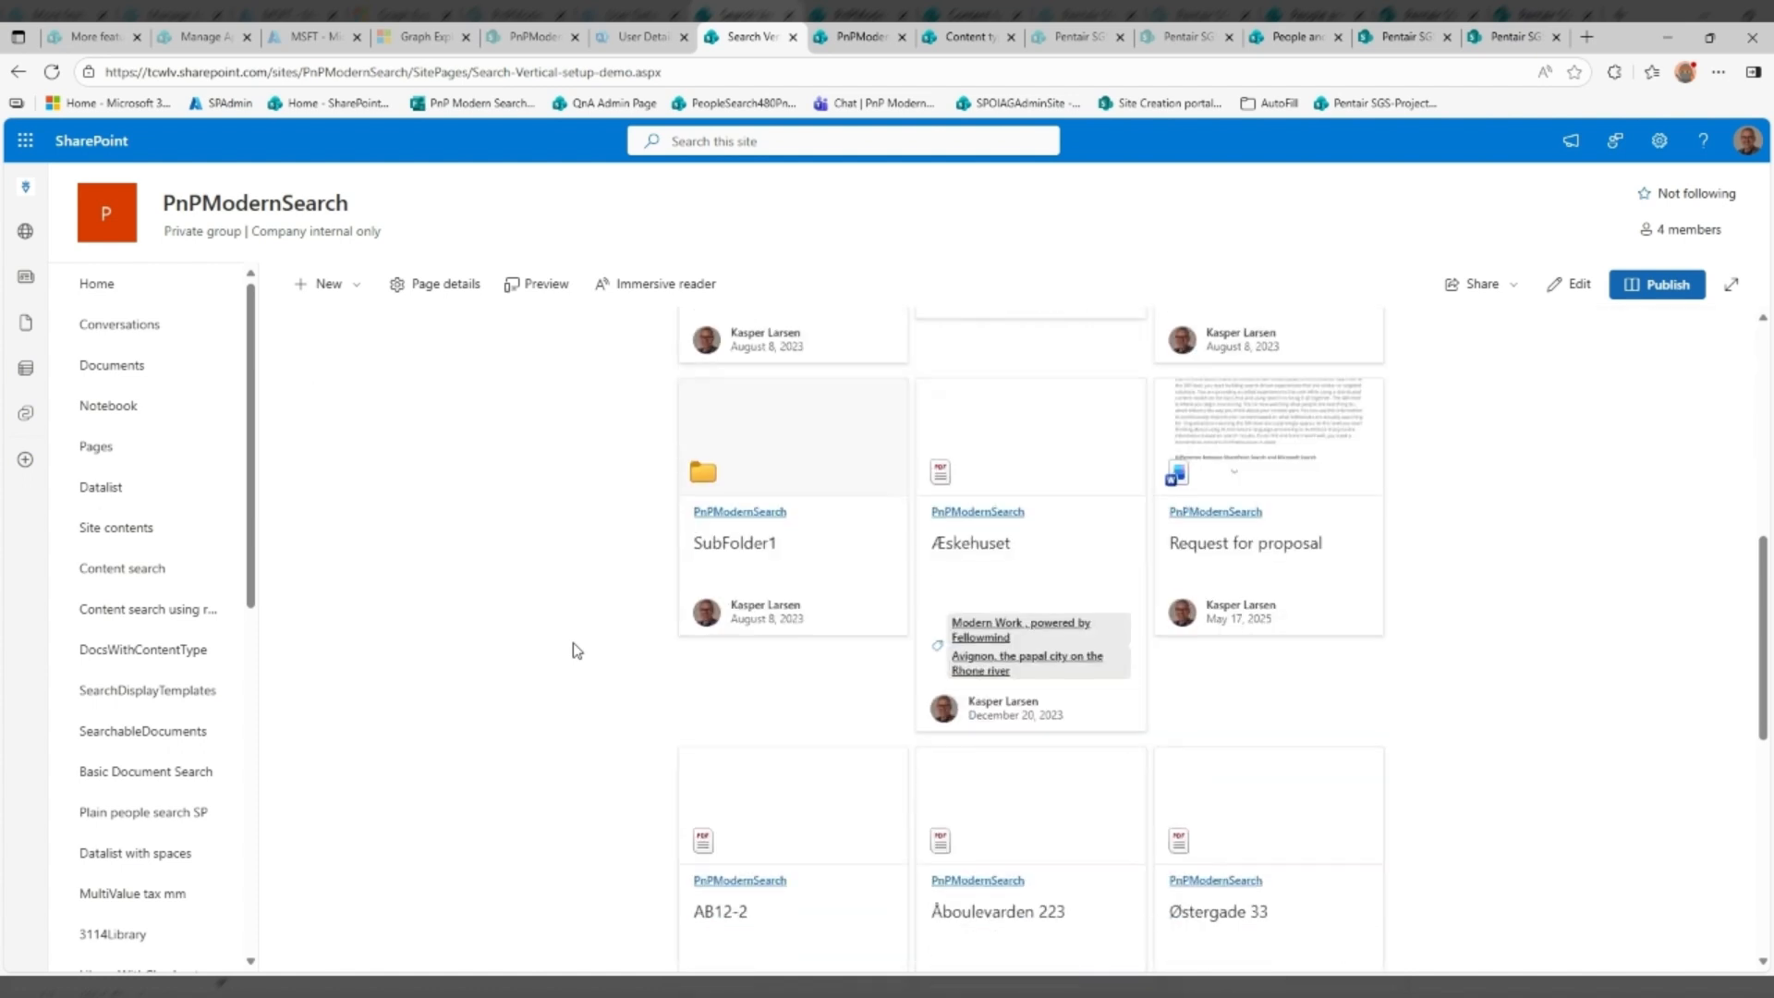
{"action": "scroll", "coordinate": [577, 651], "scroll_direction": "up", "scroll_amount": 4}
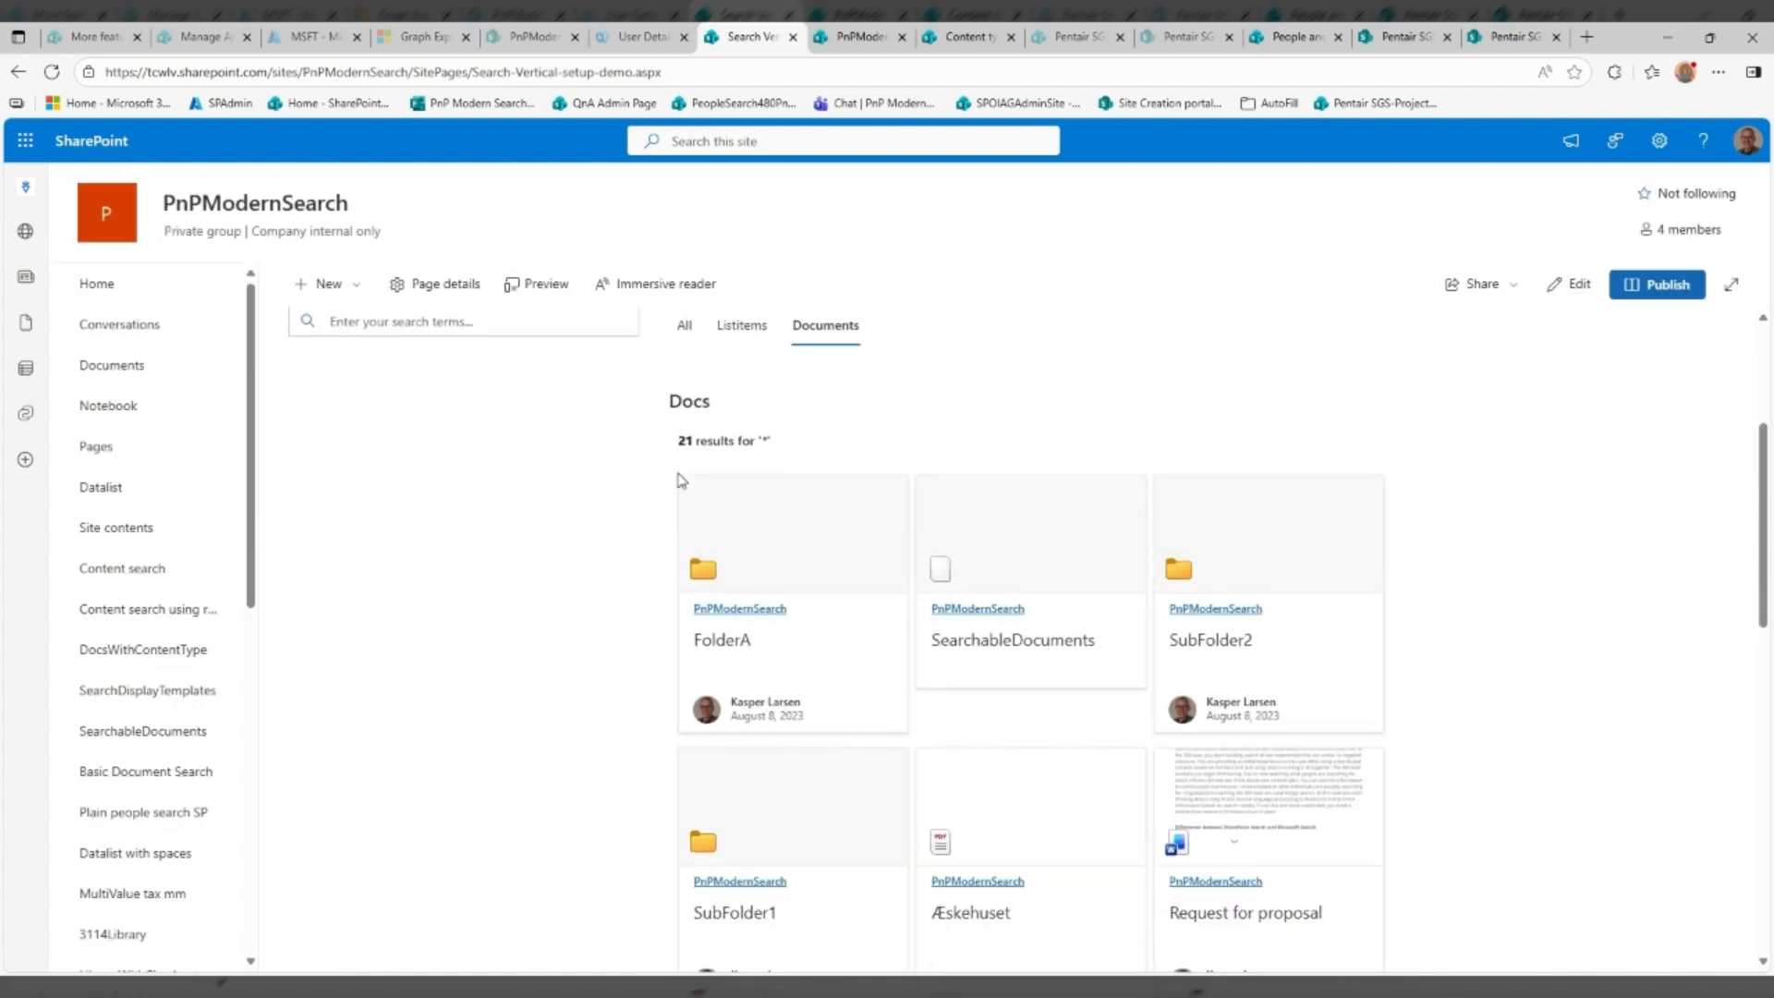
{"action": "scroll", "coordinate": [873, 448], "scroll_direction": "up", "scroll_amount": 1}
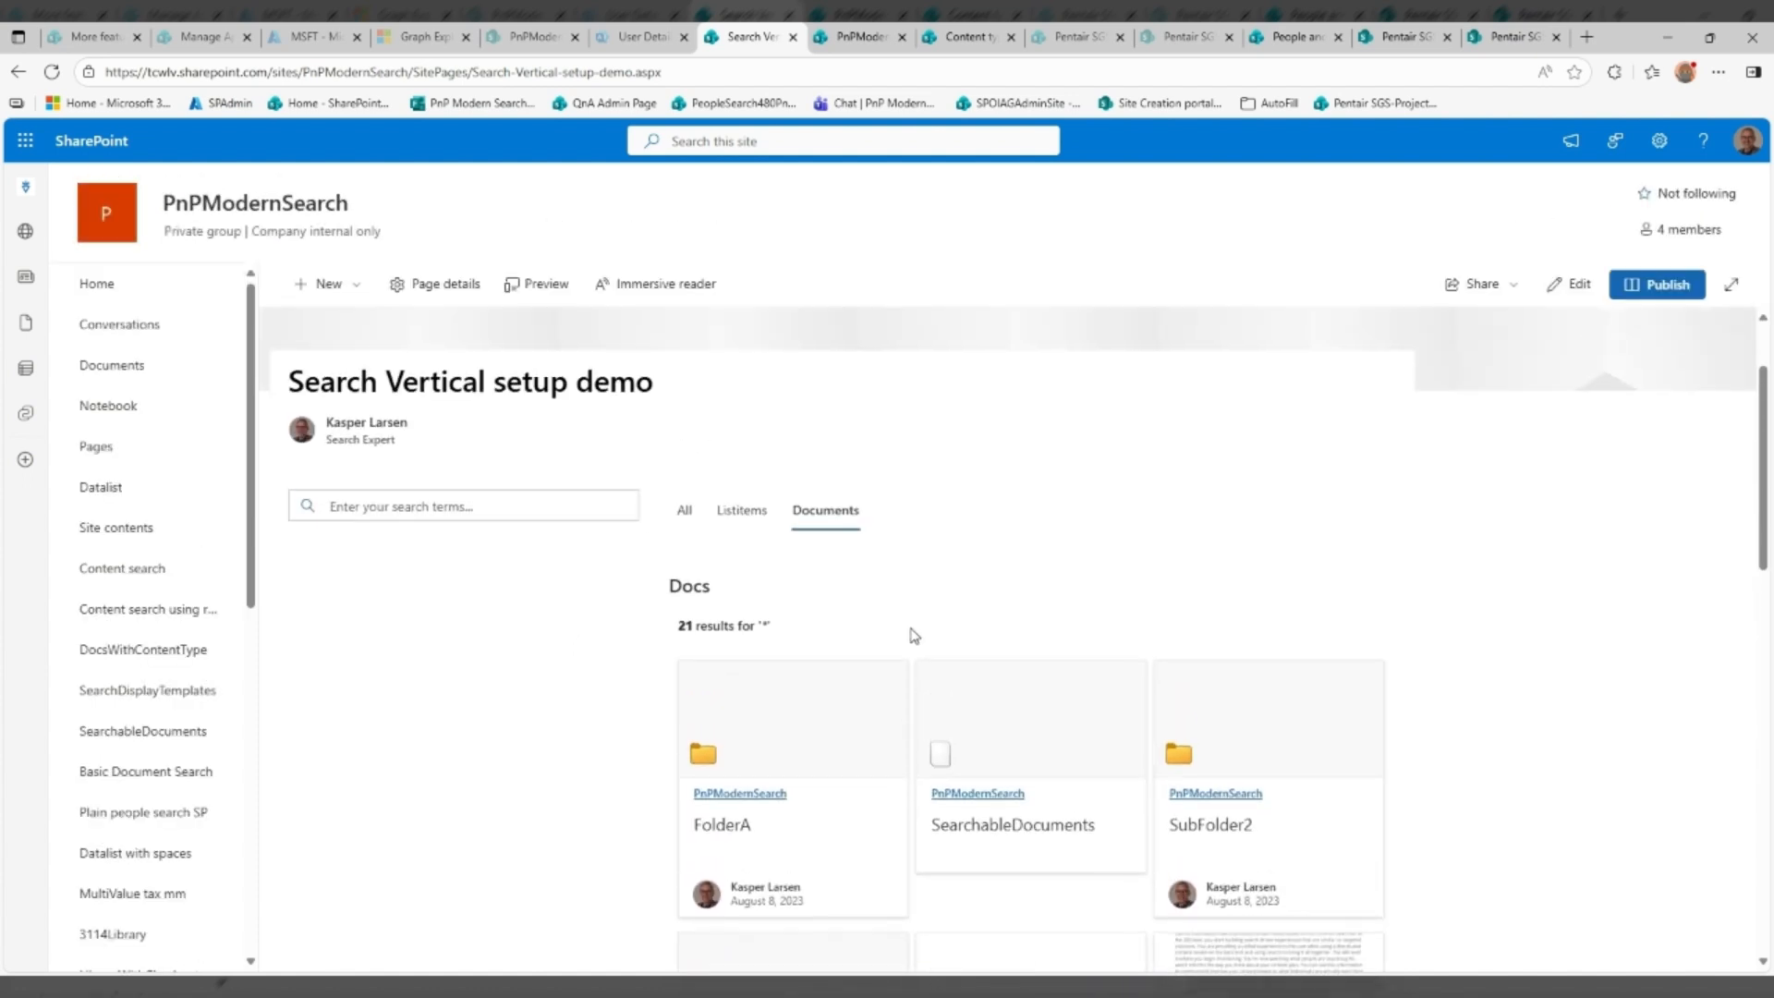
Reopen the page for editing and set the All results web part's layout to List
{"action": "left_click", "coordinate": [1570, 284]}
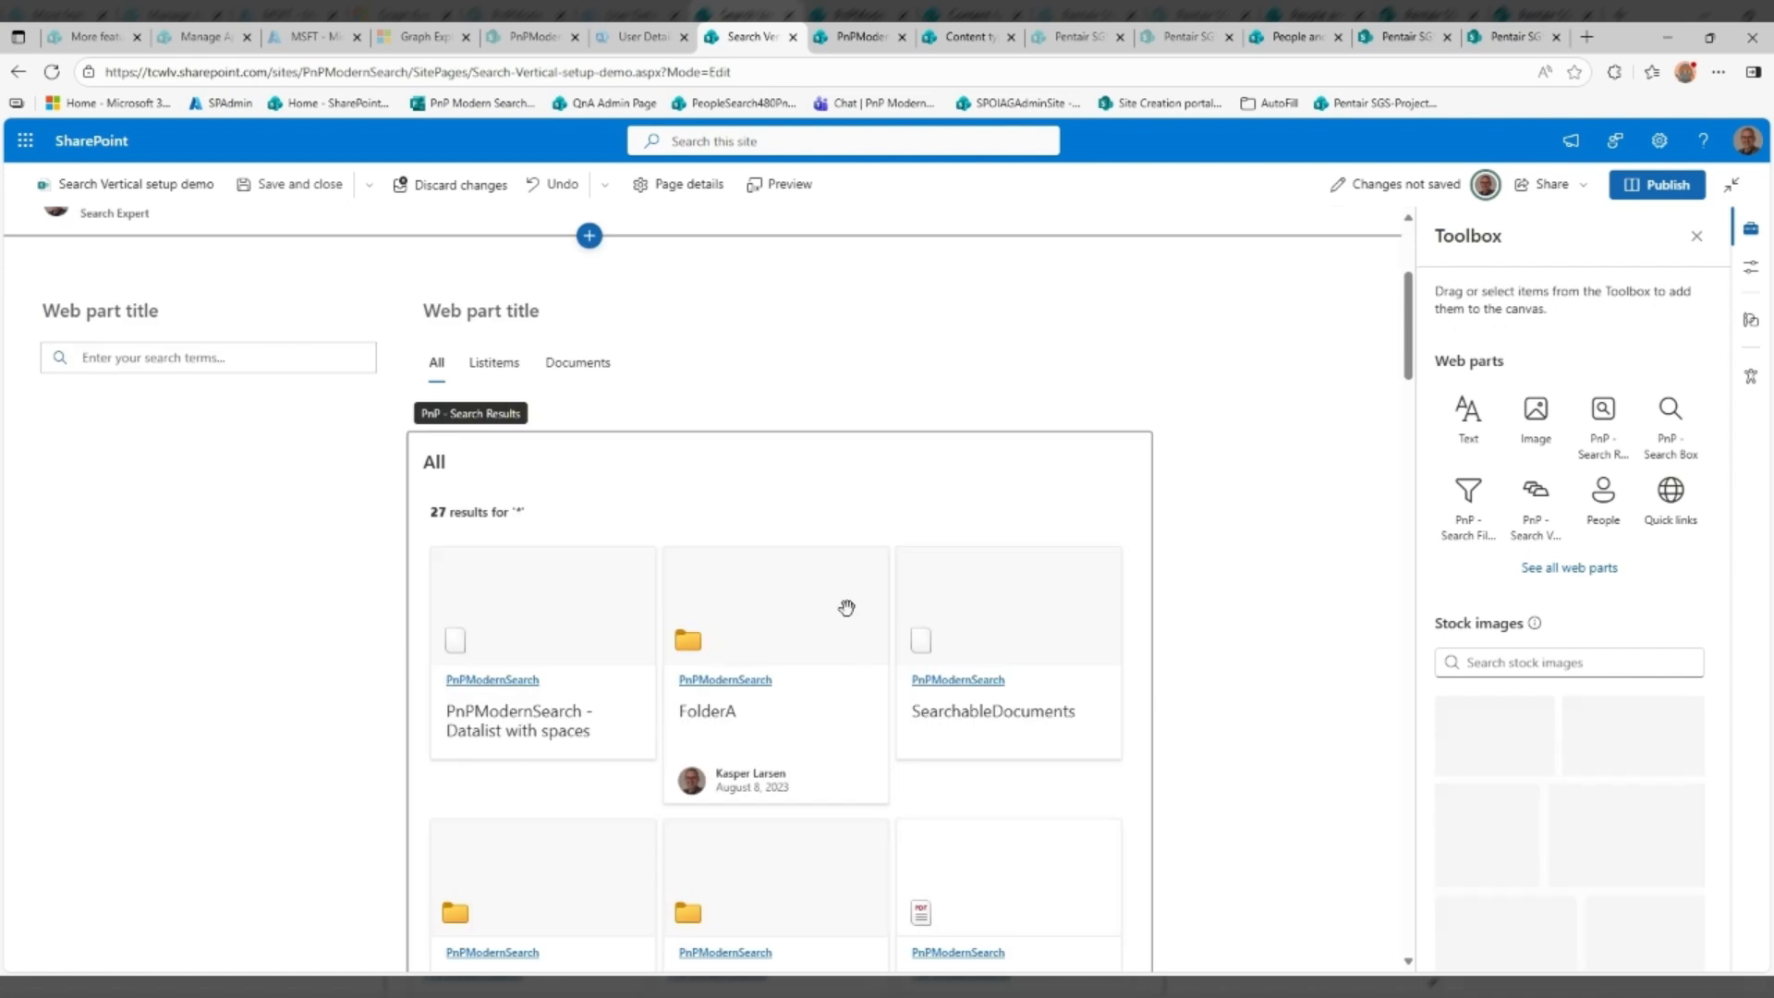
{"action": "scroll", "coordinate": [783, 530], "scroll_direction": "down", "scroll_amount": 2}
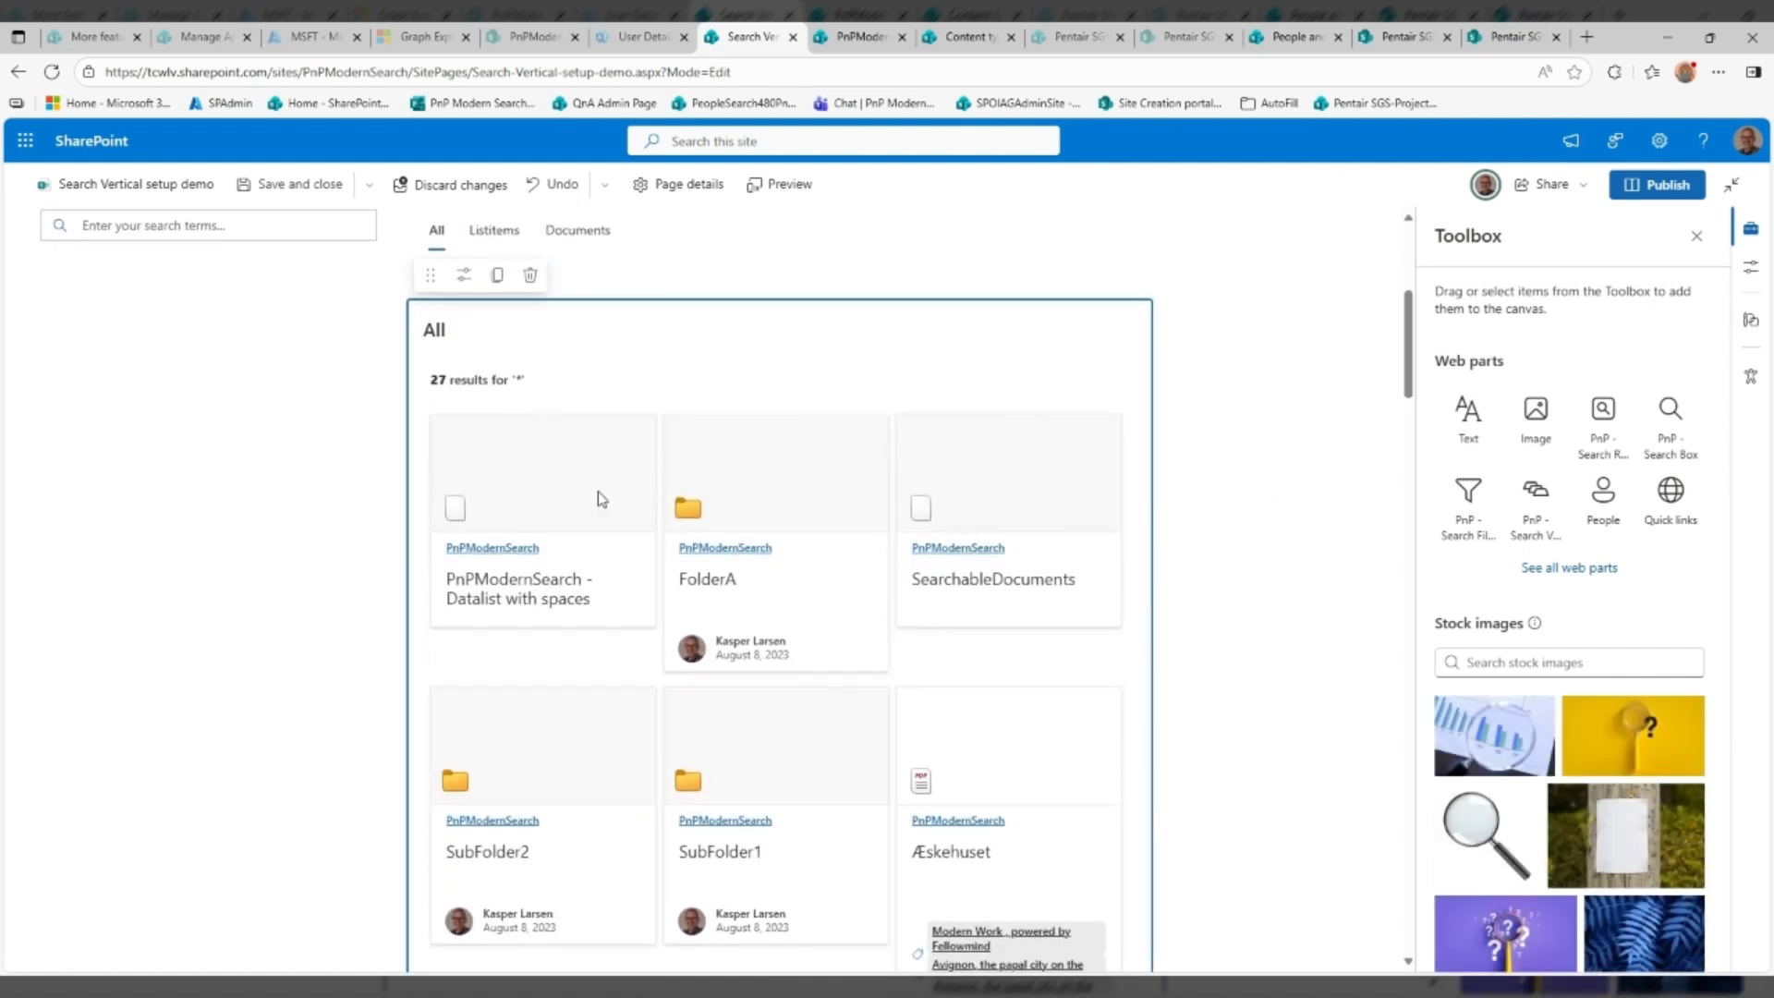
{"action": "left_click", "coordinate": [463, 275]}
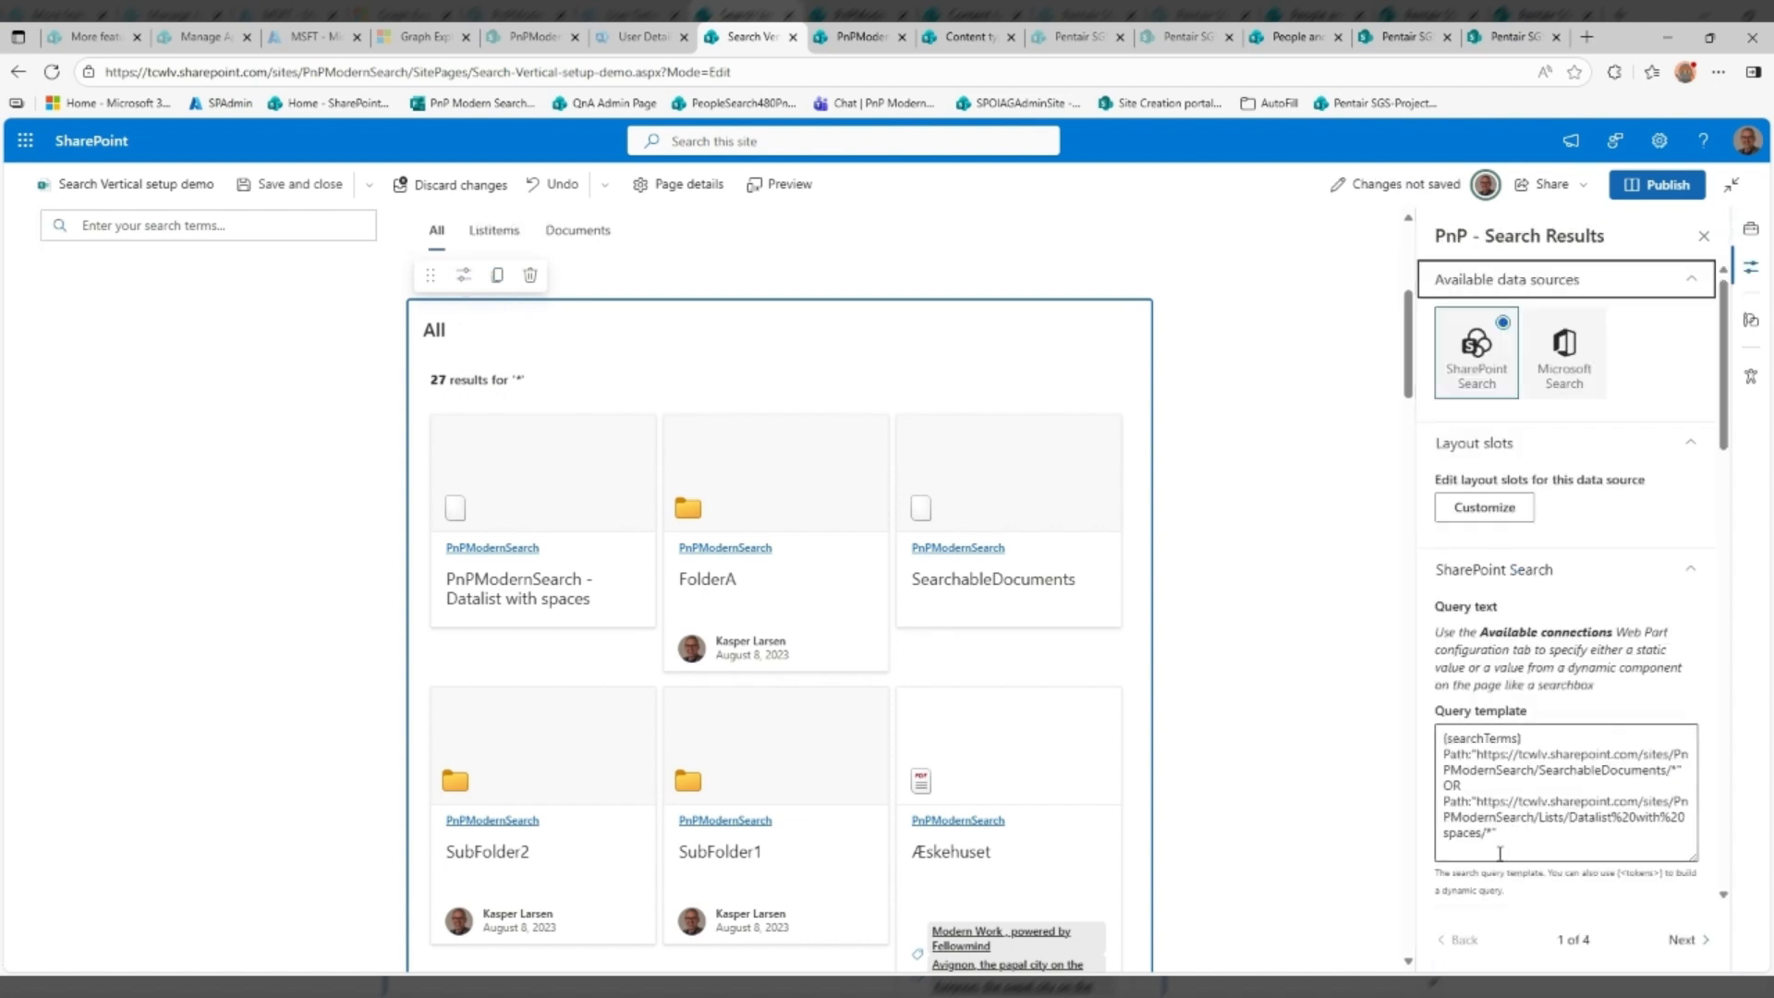
{"action": "left_click", "coordinate": [1688, 939]}
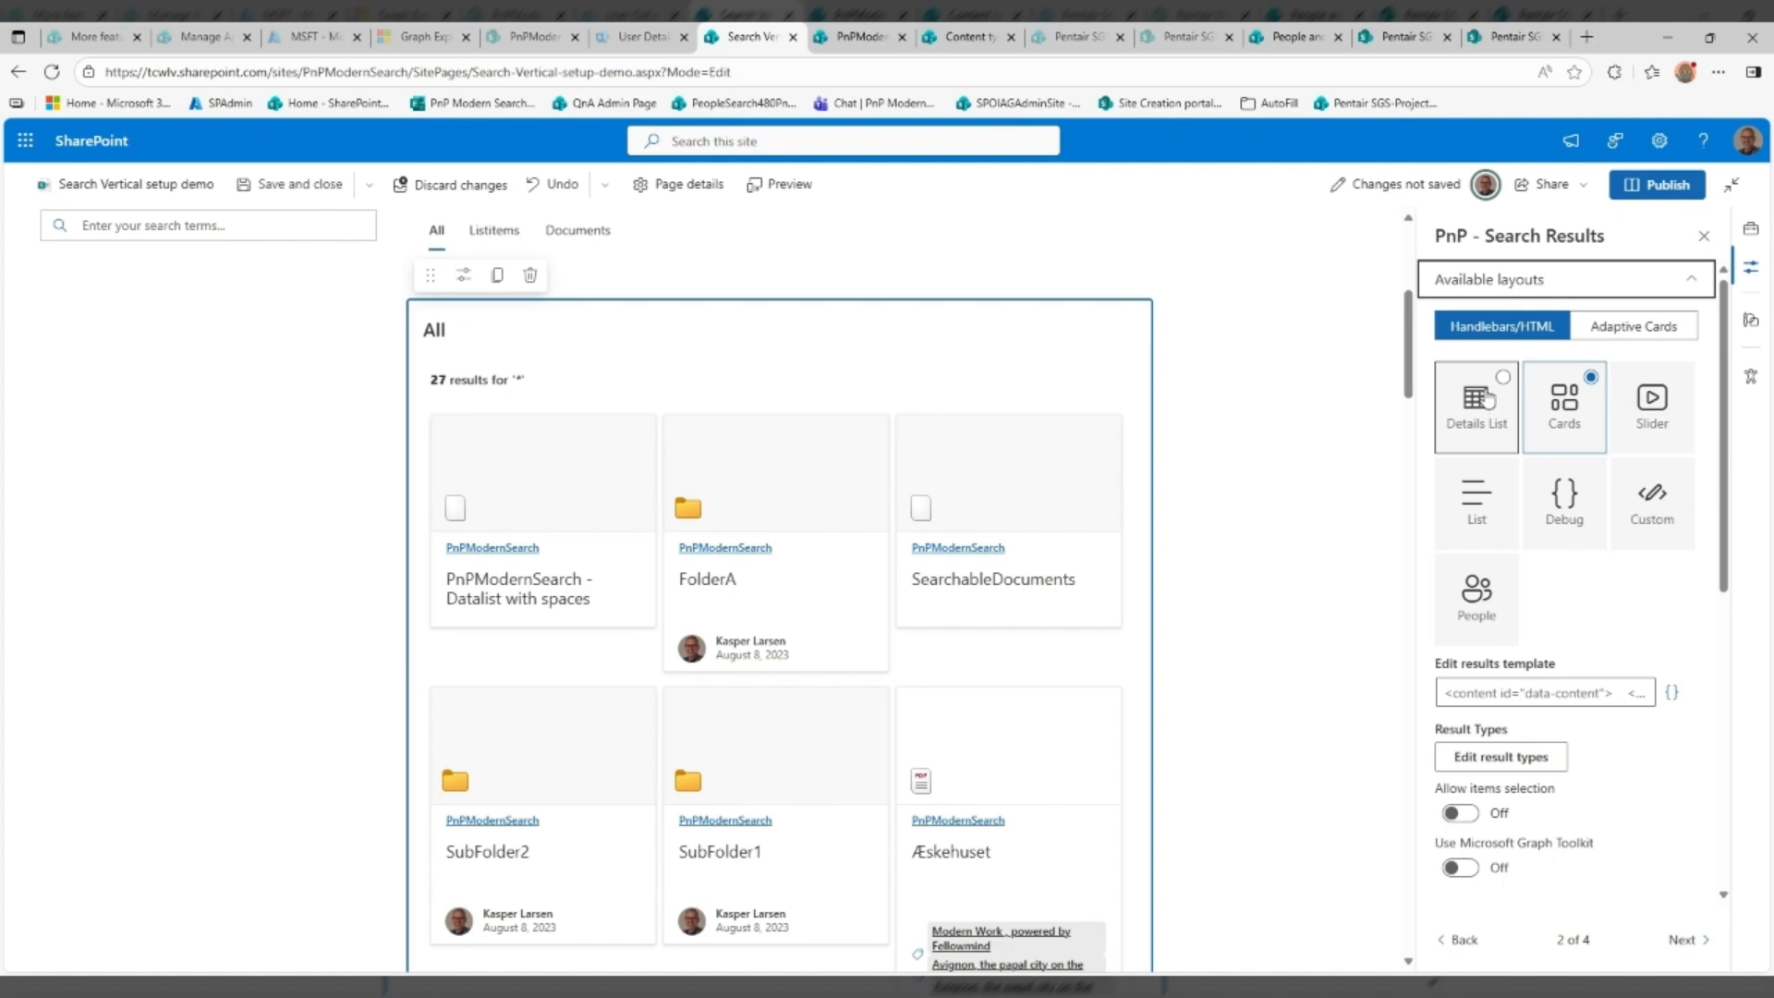
{"action": "left_click", "coordinate": [1483, 495]}
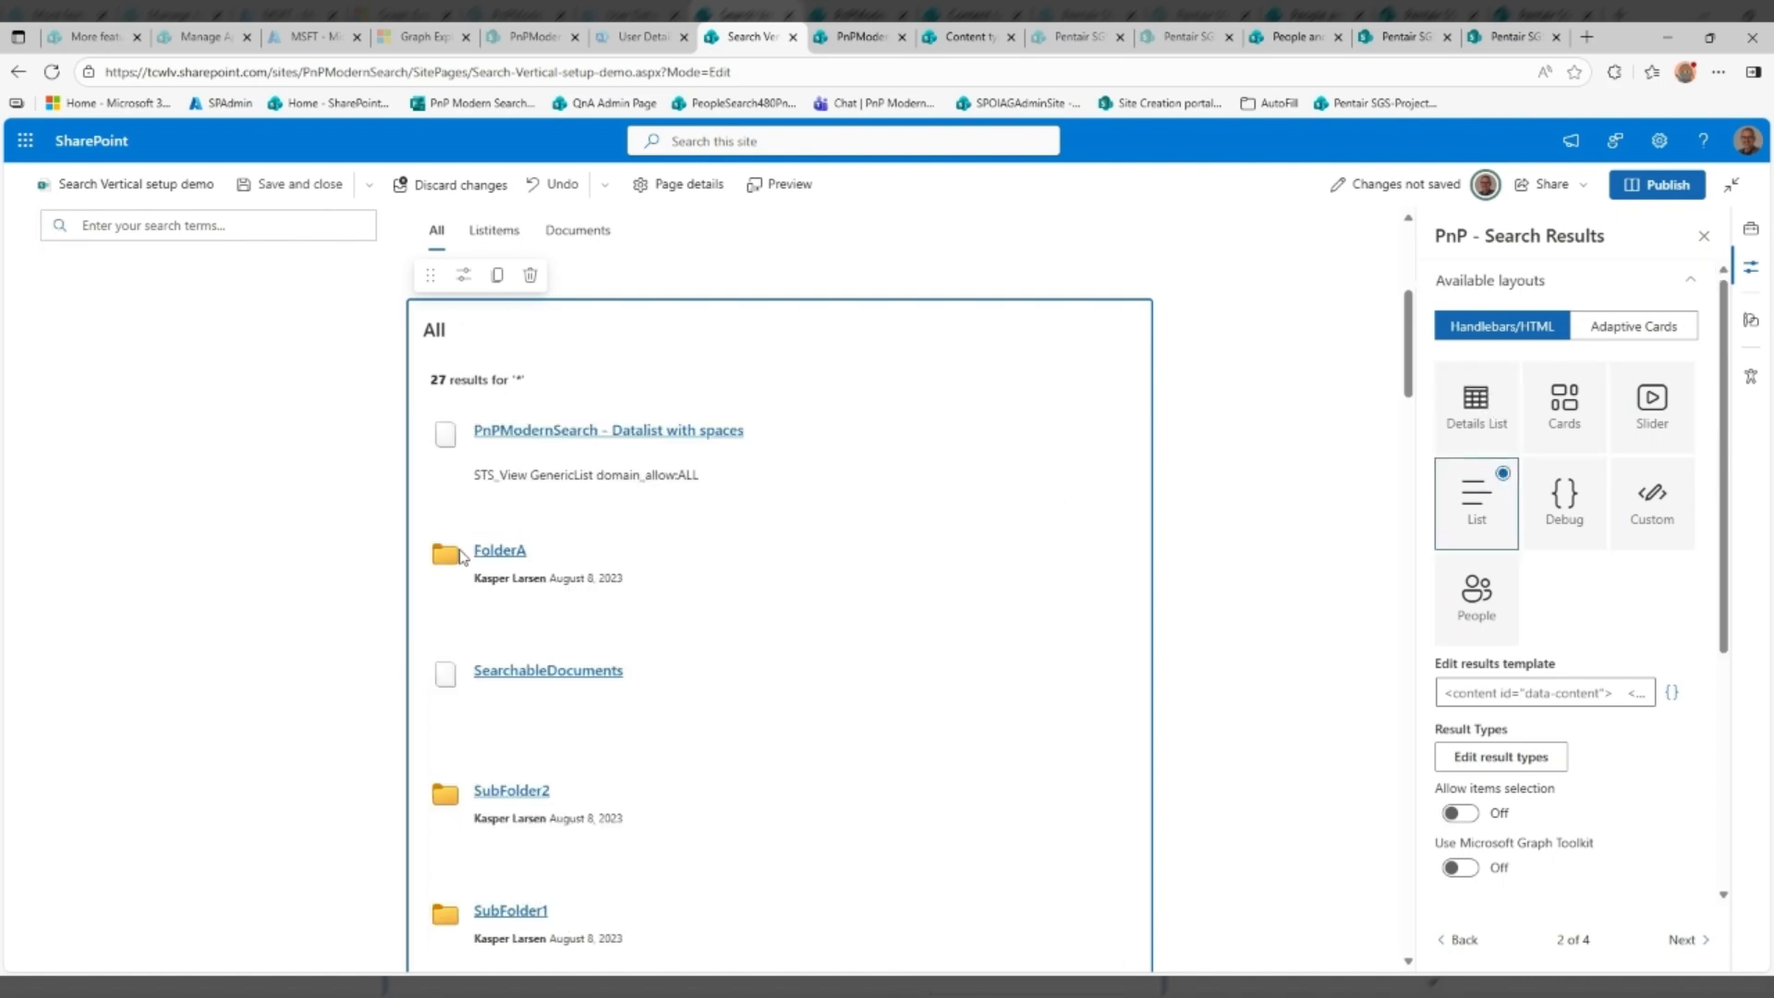
Set the Listitems results web part's layout to Details List
{"action": "scroll", "coordinate": [305, 647], "scroll_direction": "down", "scroll_amount": 15}
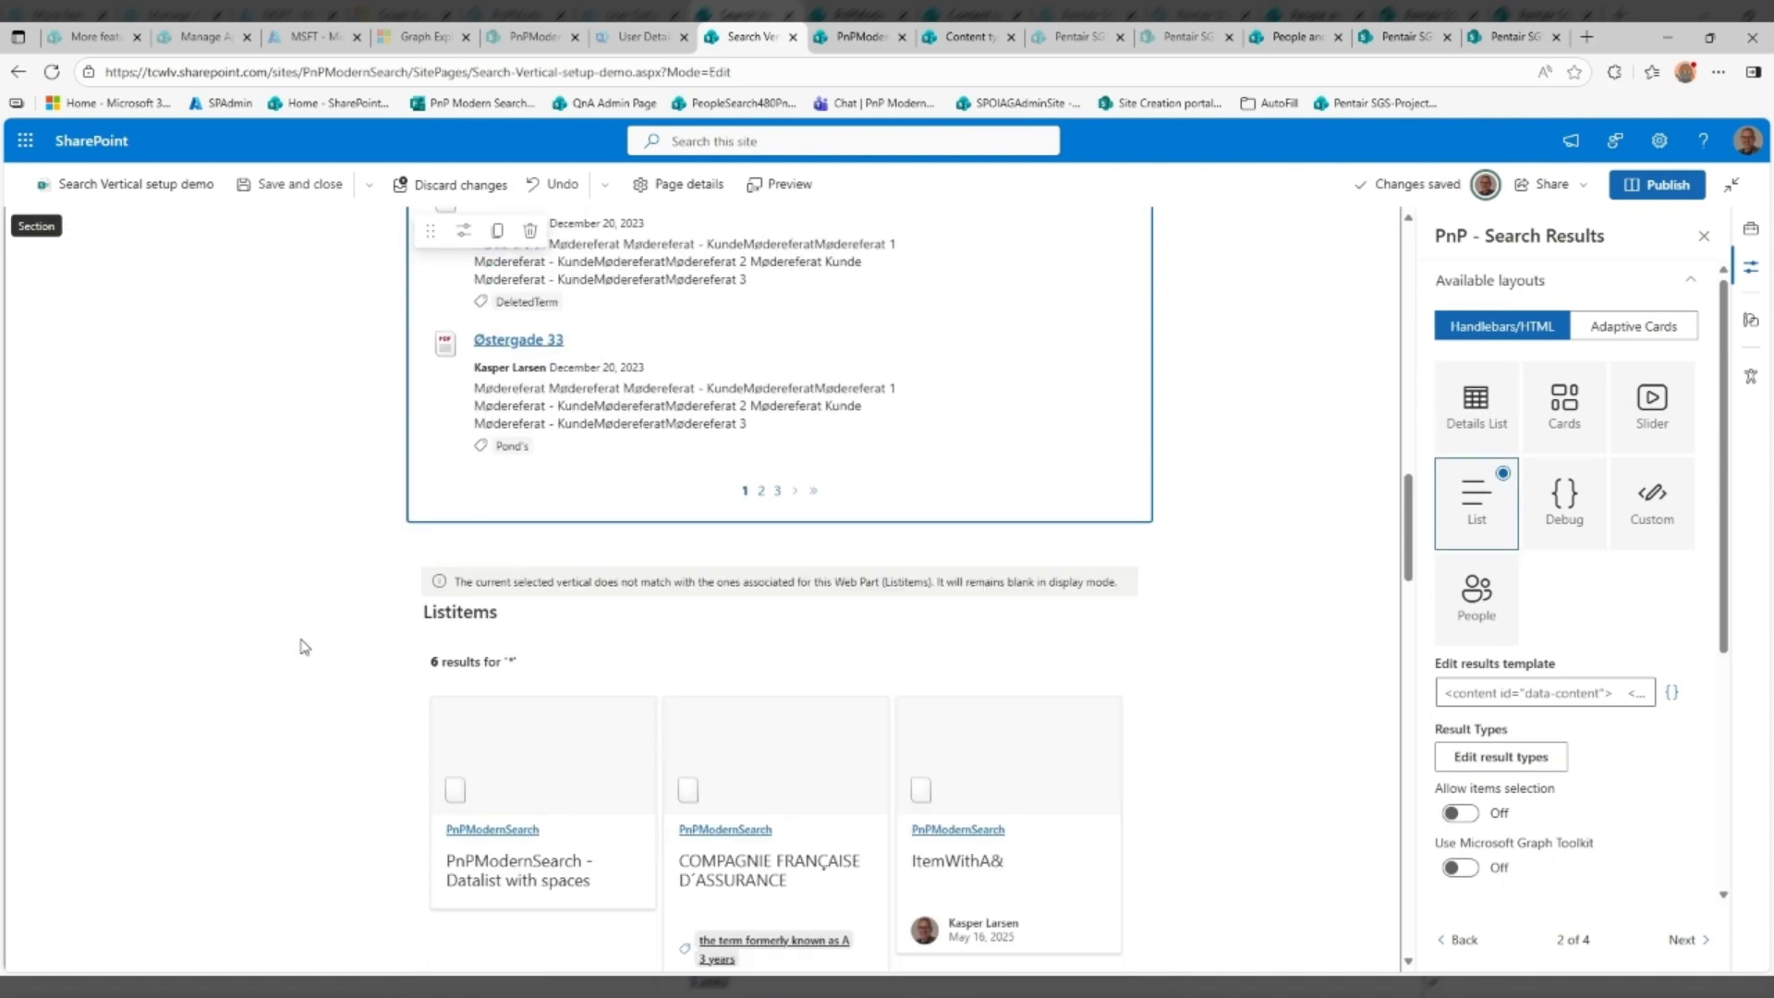
{"action": "scroll", "coordinate": [305, 647], "scroll_direction": "down", "scroll_amount": 2}
{"action": "left_click", "coordinate": [569, 560]}
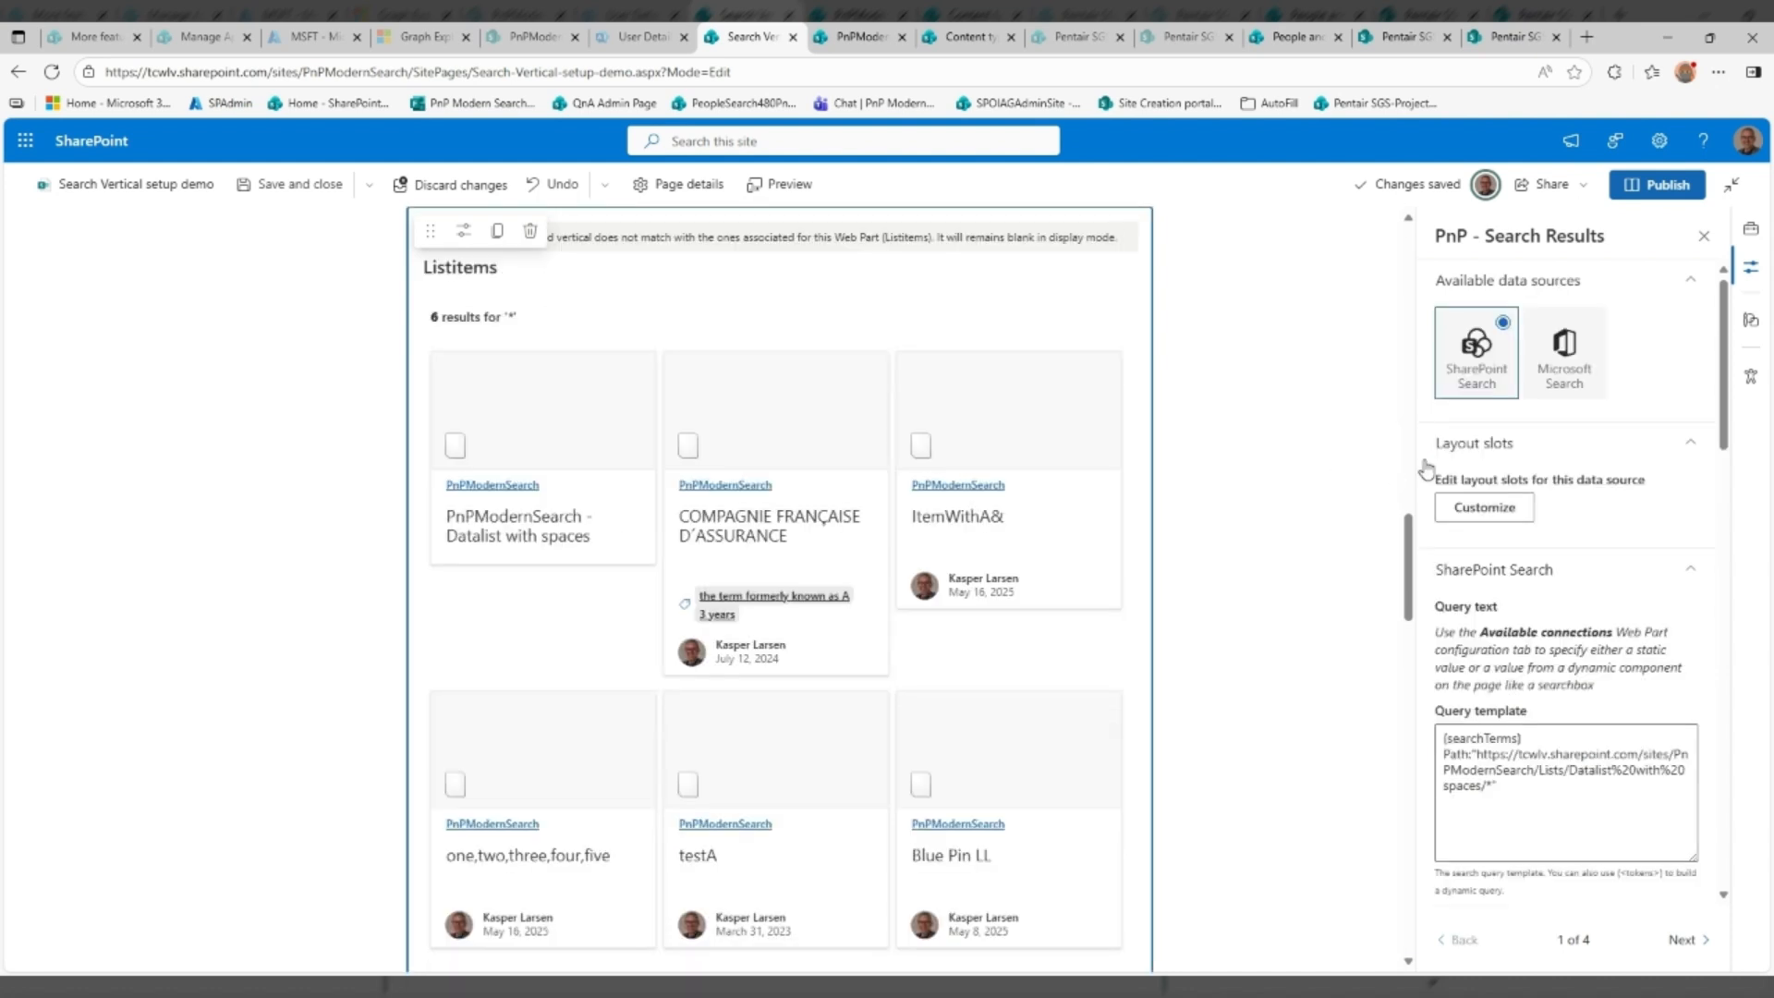
{"action": "left_click", "coordinate": [1682, 940]}
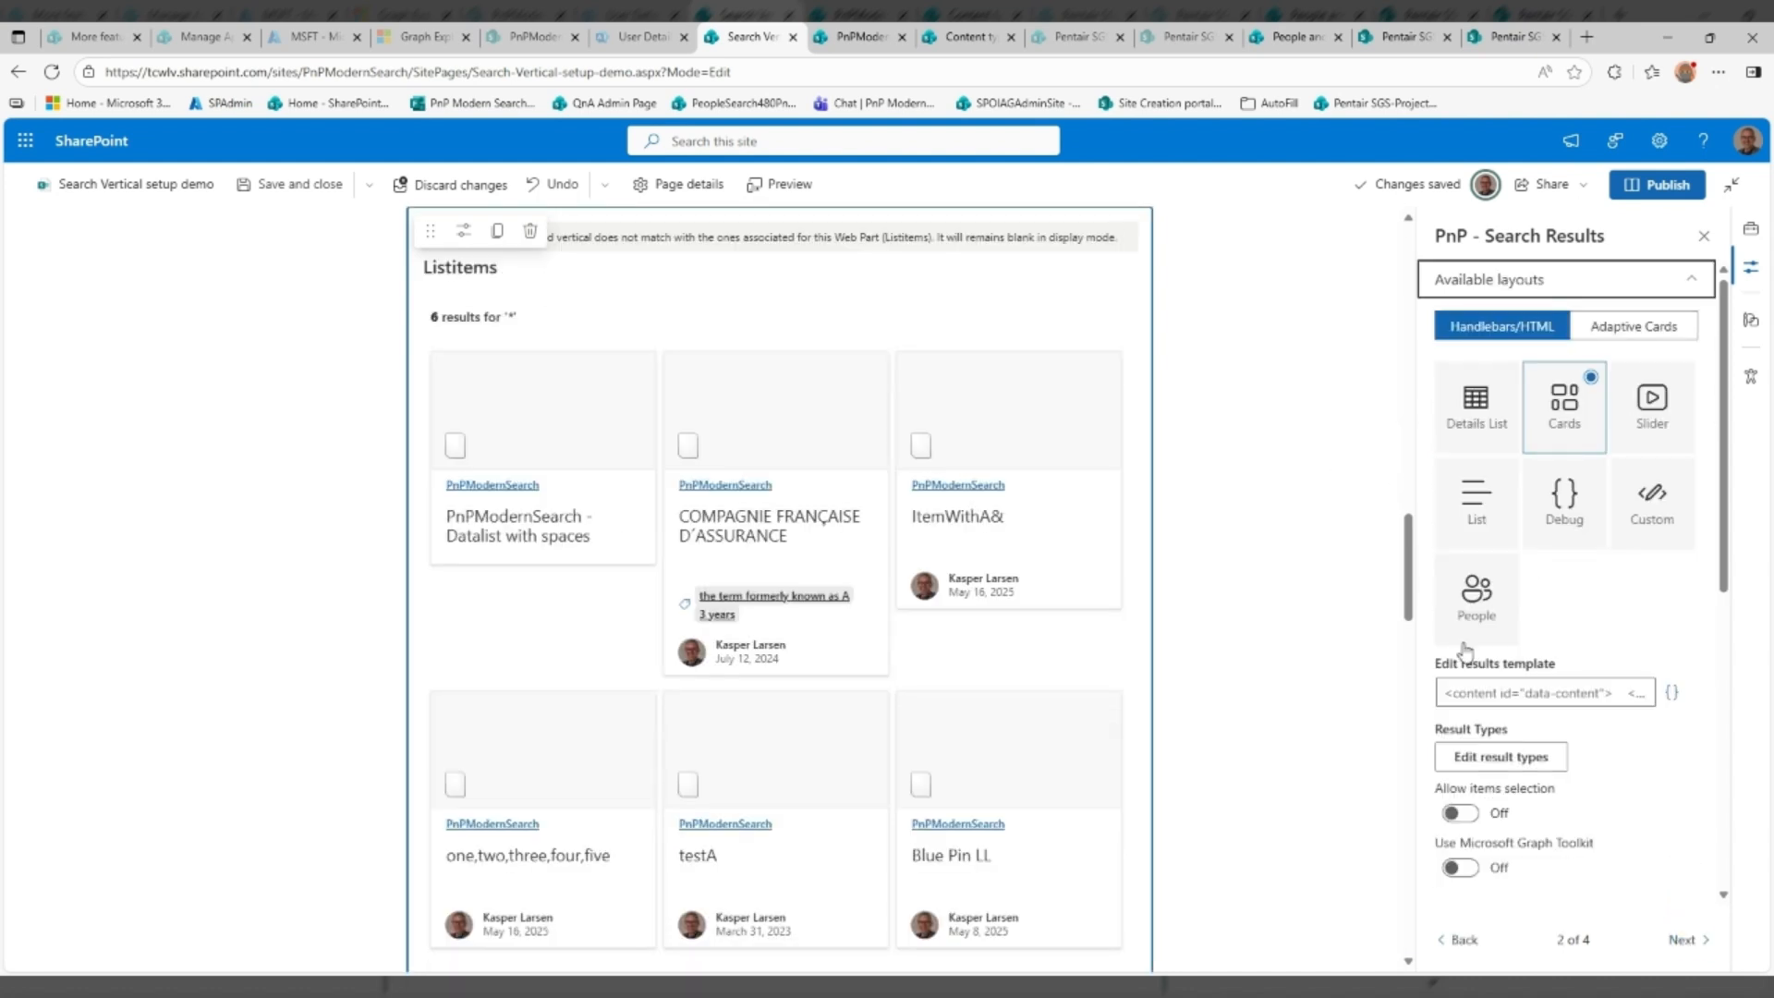
{"action": "left_click", "coordinate": [1479, 434]}
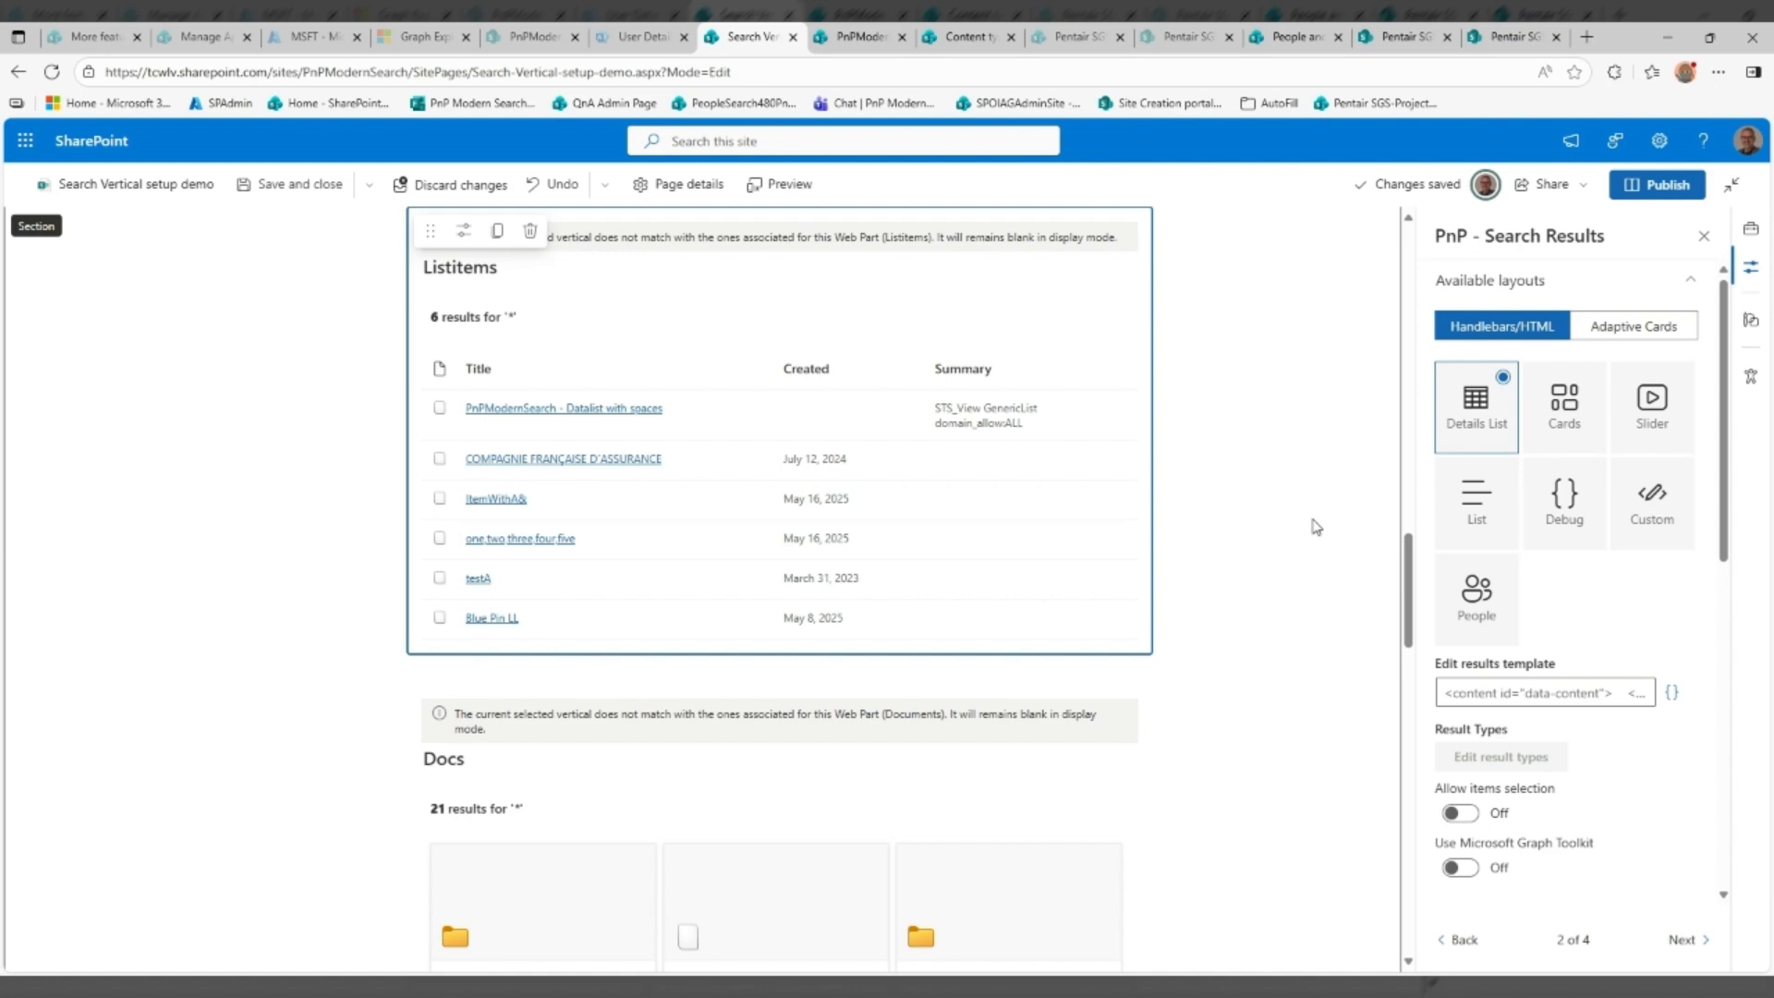
Publish the Search Vertical setup demo page and dismiss the suggestions for promoting it
{"action": "scroll", "coordinate": [1316, 527], "scroll_direction": "up", "scroll_amount": 2}
{"action": "scroll", "coordinate": [1316, 527], "scroll_direction": "up", "scroll_amount": 8}
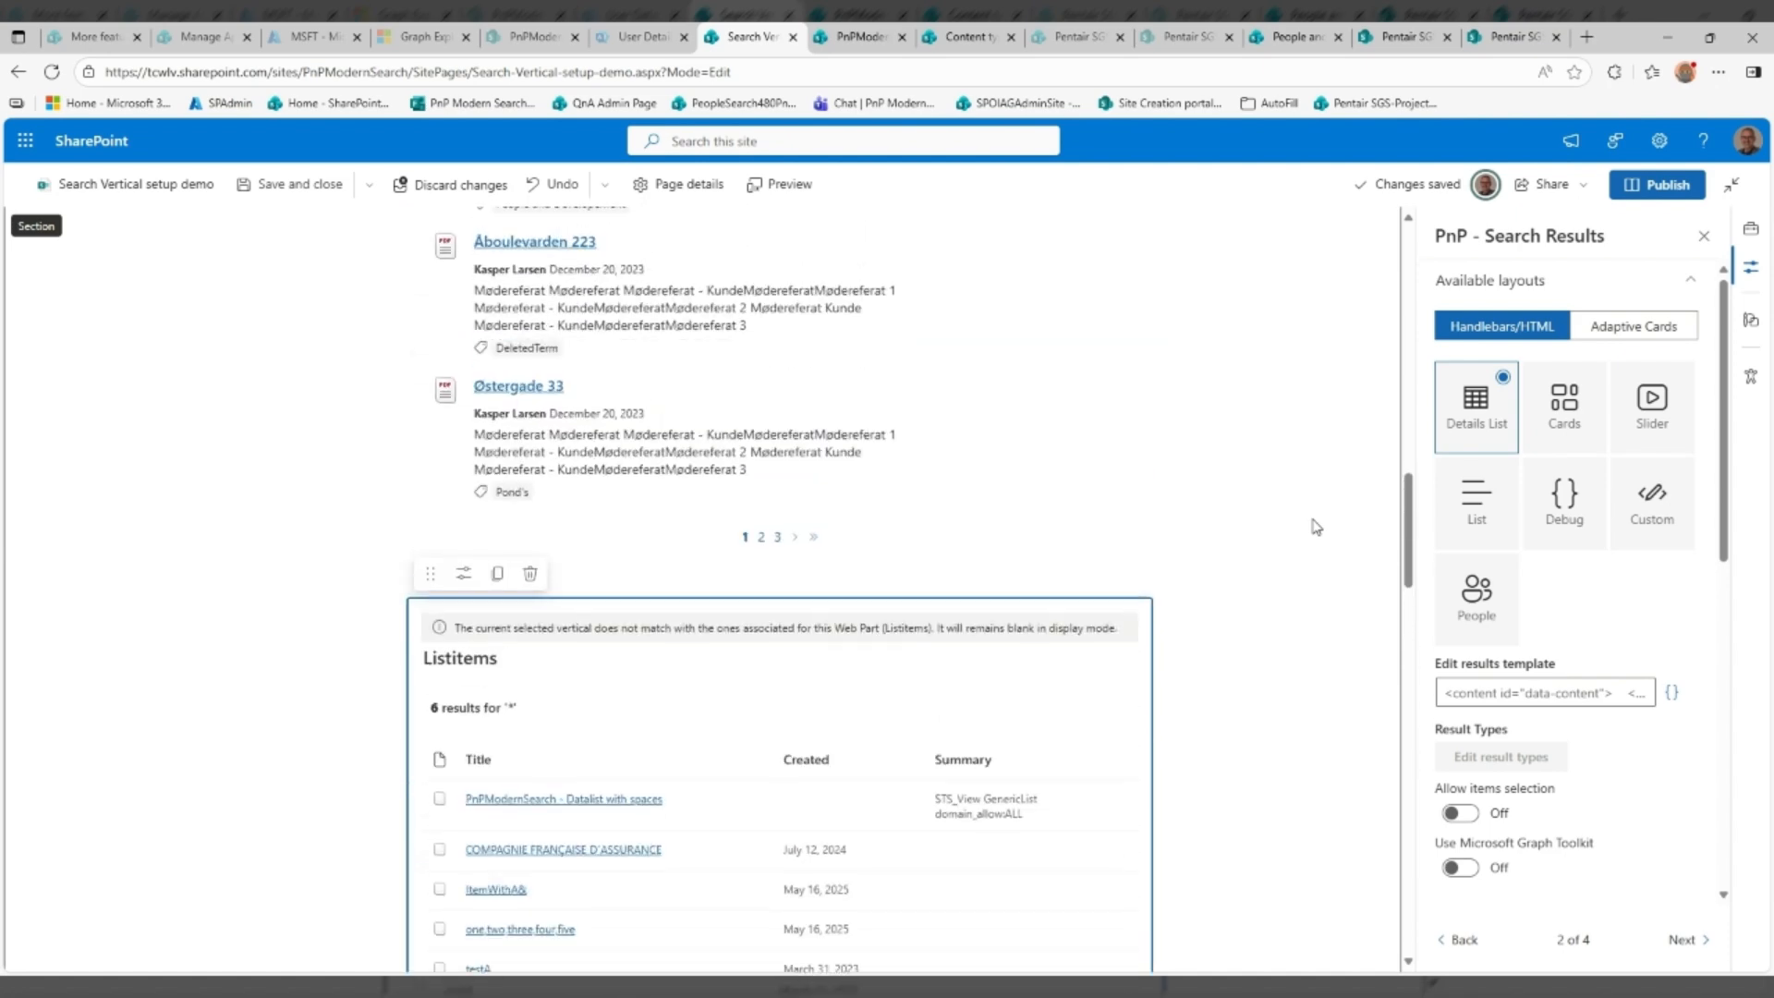
{"action": "scroll", "coordinate": [1316, 527], "scroll_direction": "up", "scroll_amount": 3}
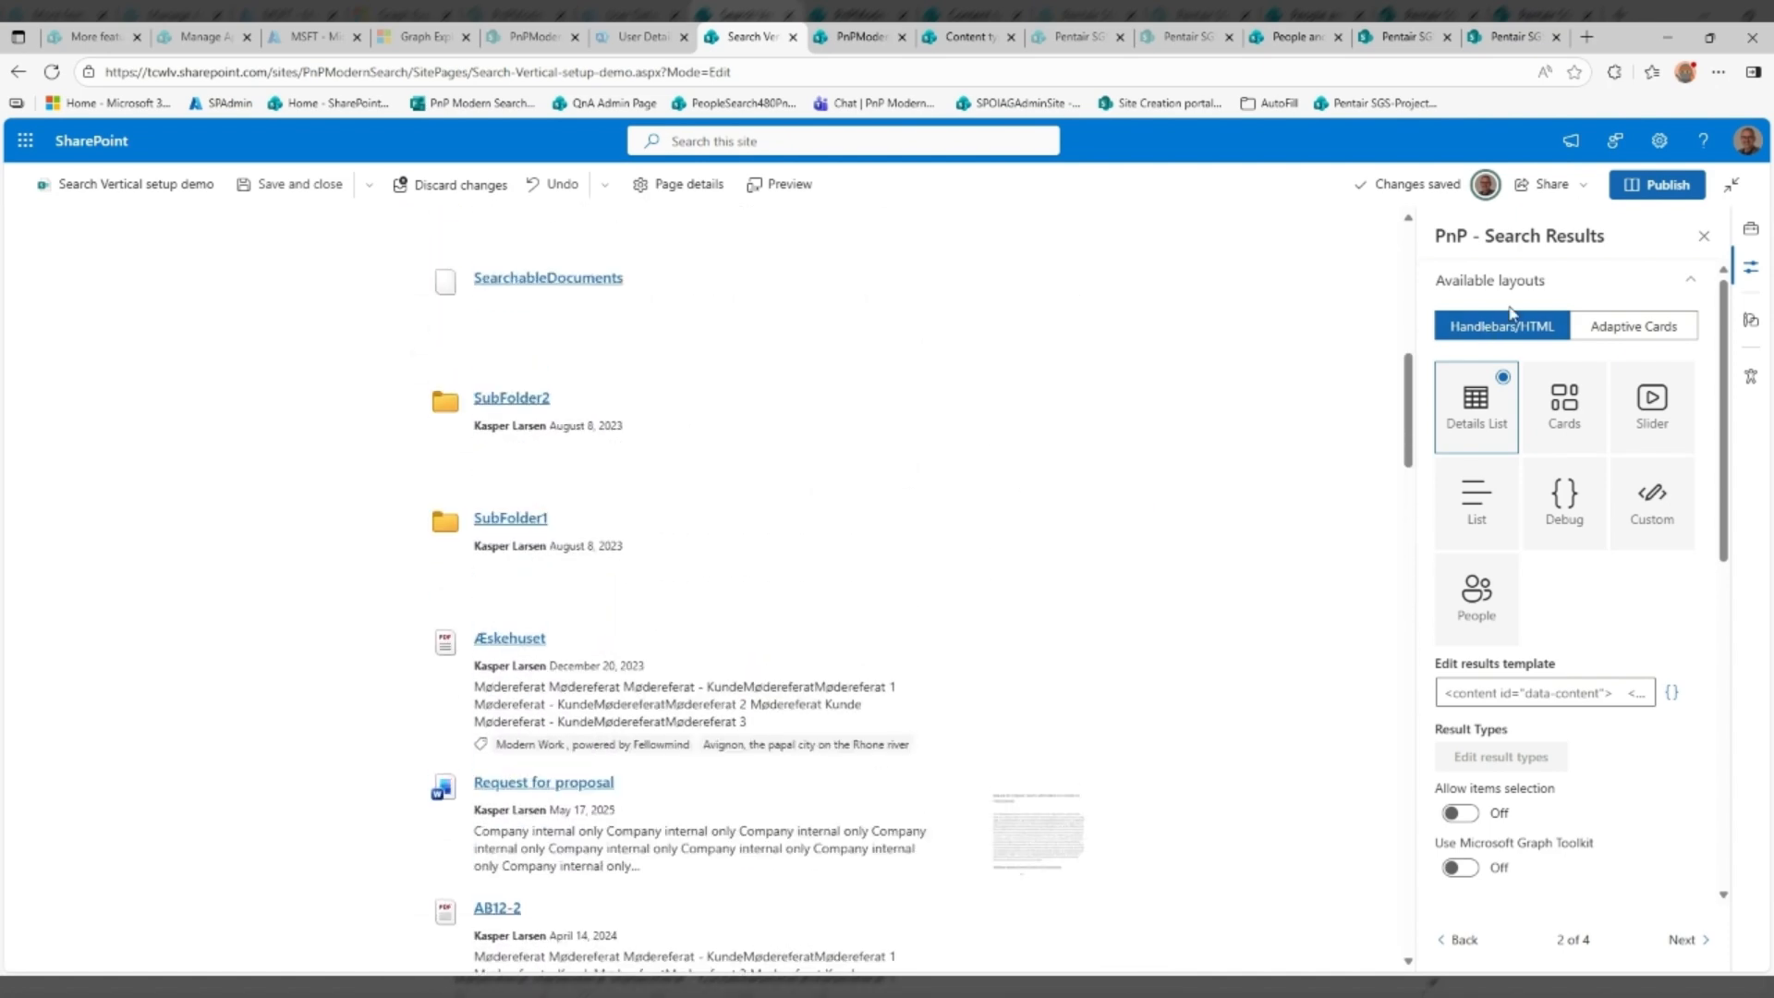
{"action": "left_click", "coordinate": [1637, 192]}
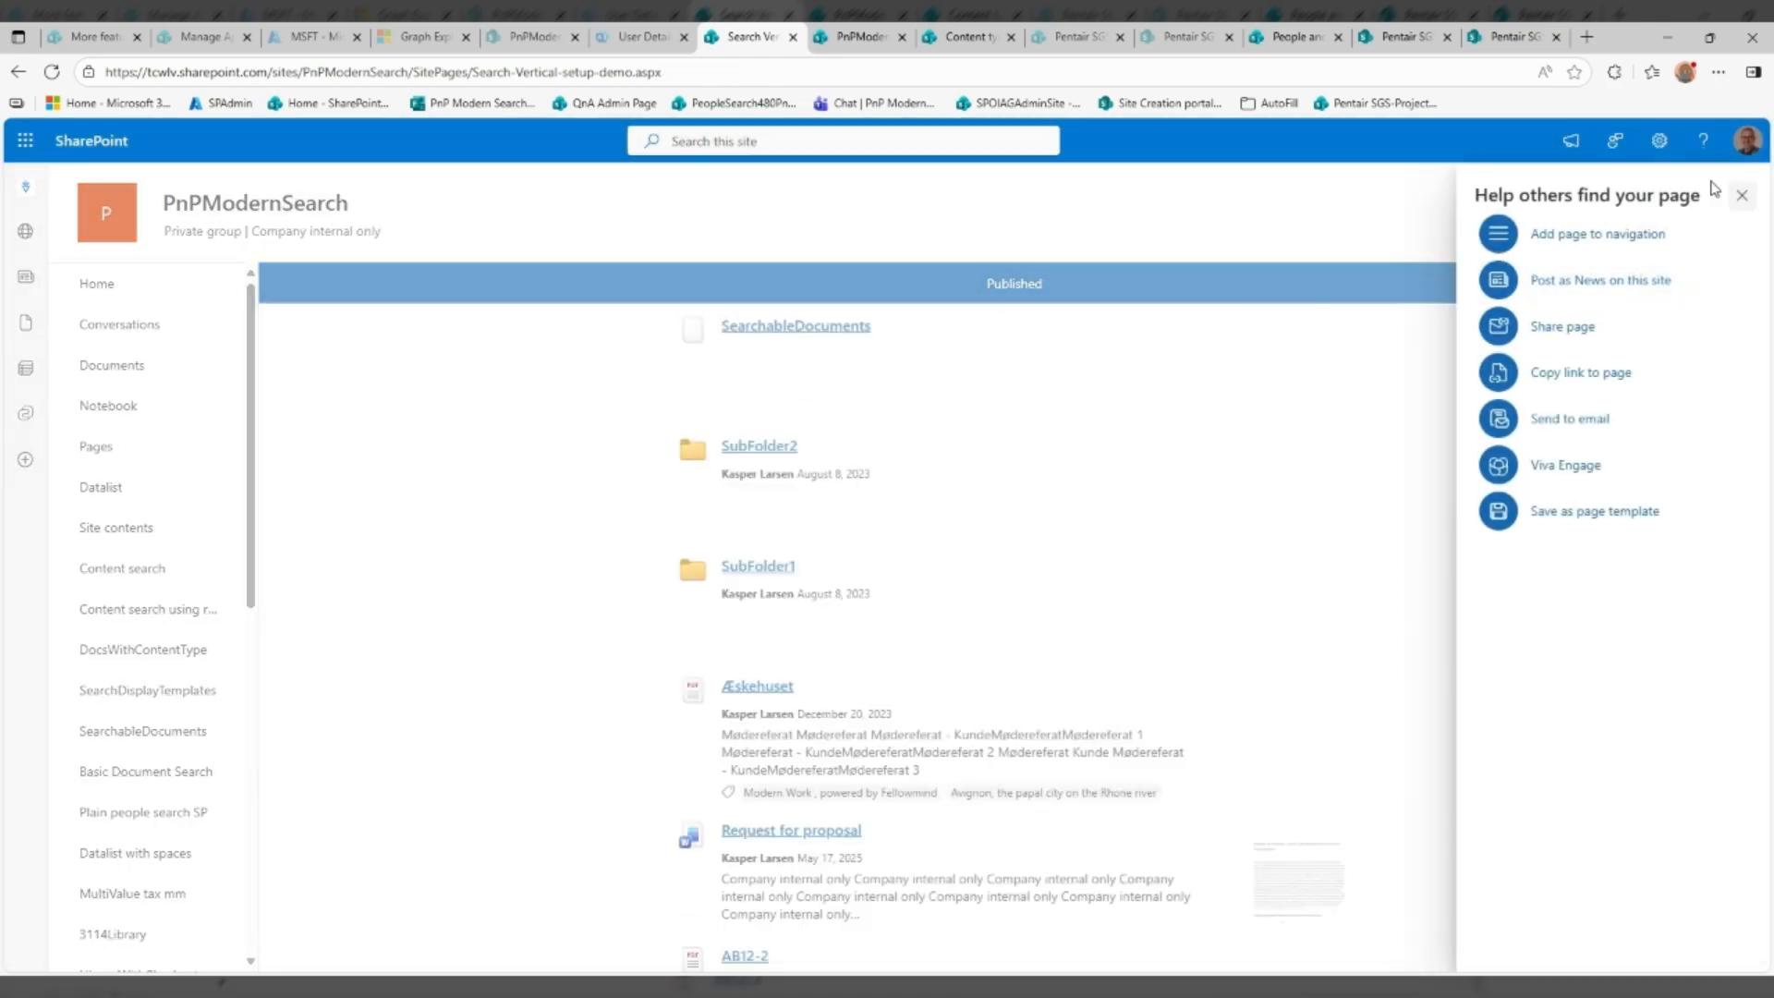
{"action": "left_click", "coordinate": [1743, 195]}
Check the results layouts of the All, Listitems and Documents verticals on the published page
{"action": "scroll", "coordinate": [1264, 428], "scroll_direction": "up", "scroll_amount": 10}
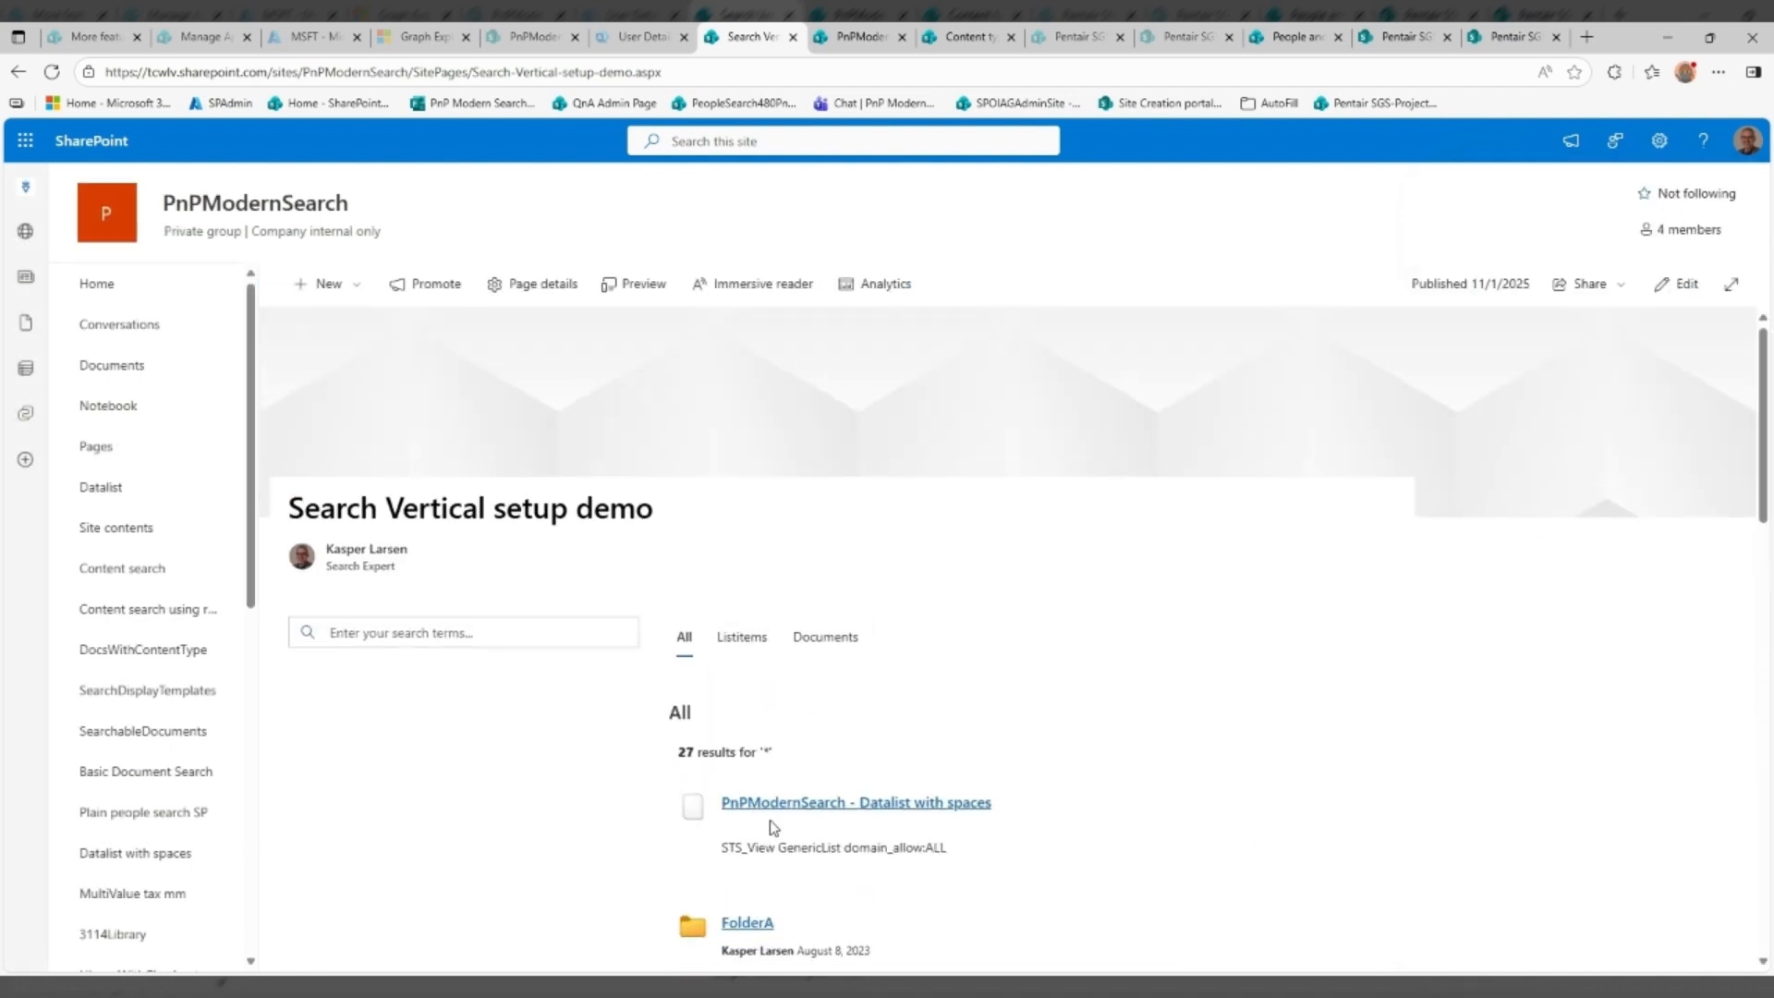
{"action": "left_click", "coordinate": [740, 638]}
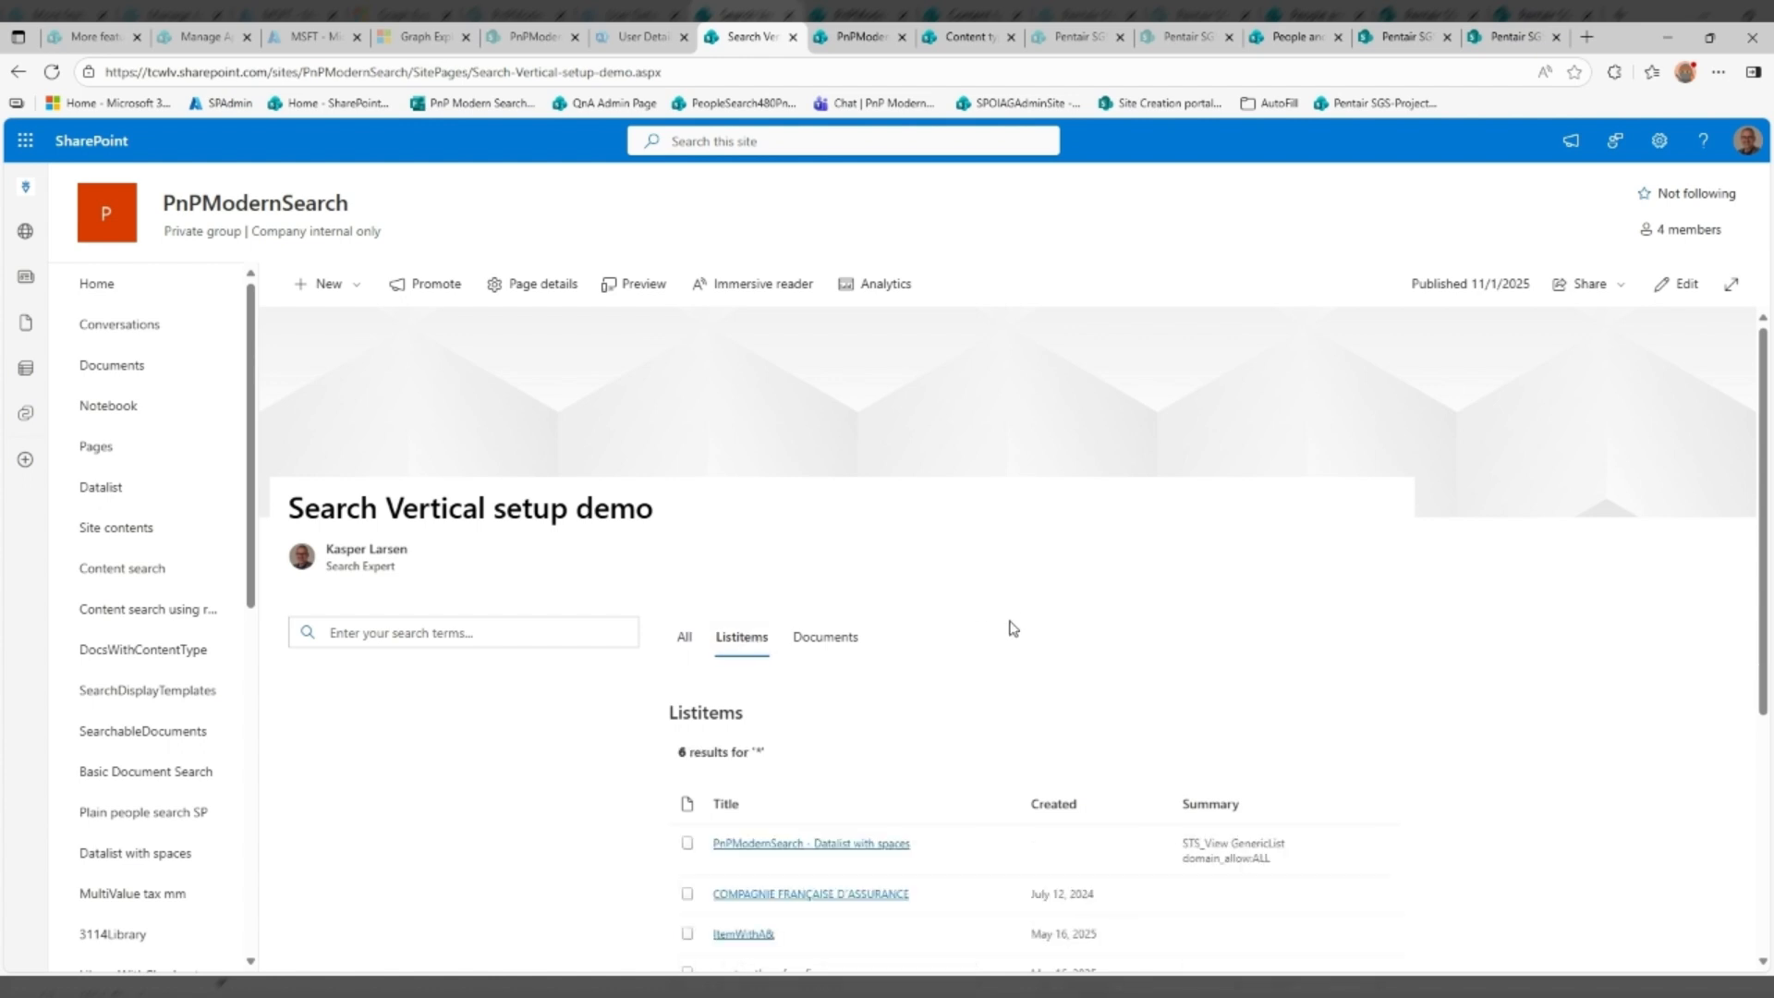
{"action": "scroll", "coordinate": [1007, 634], "scroll_direction": "down", "scroll_amount": 1}
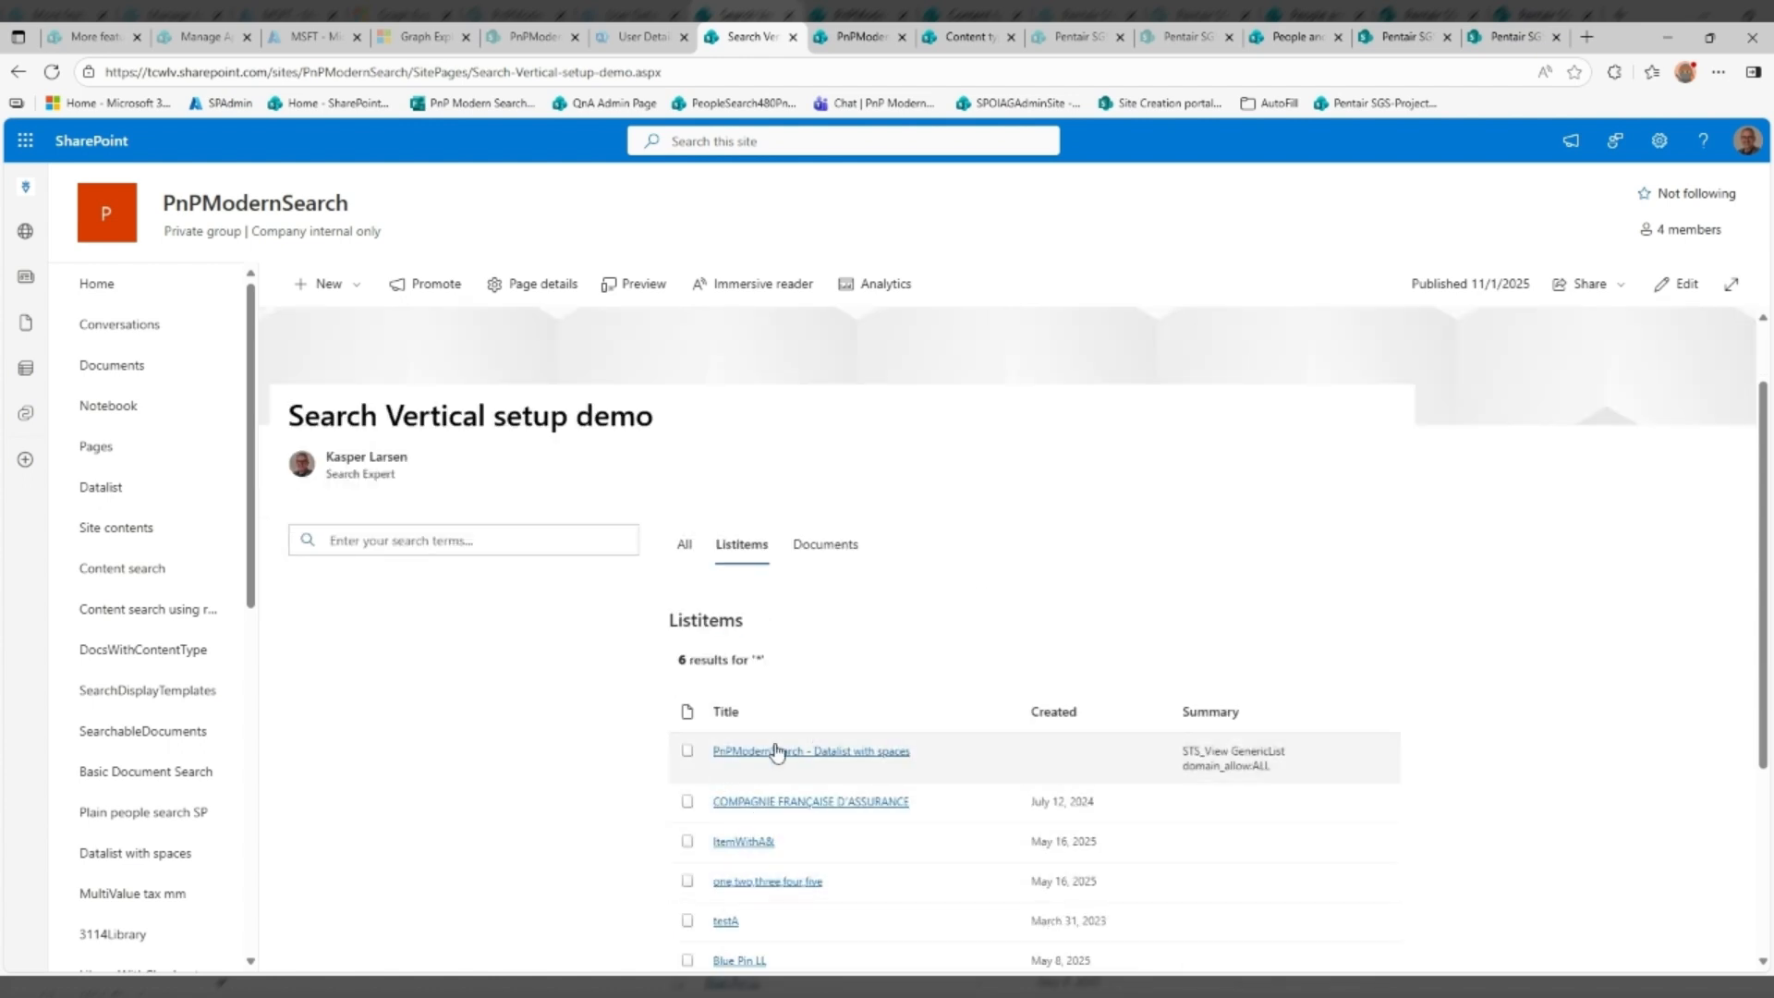
{"action": "left_click", "coordinate": [864, 550]}
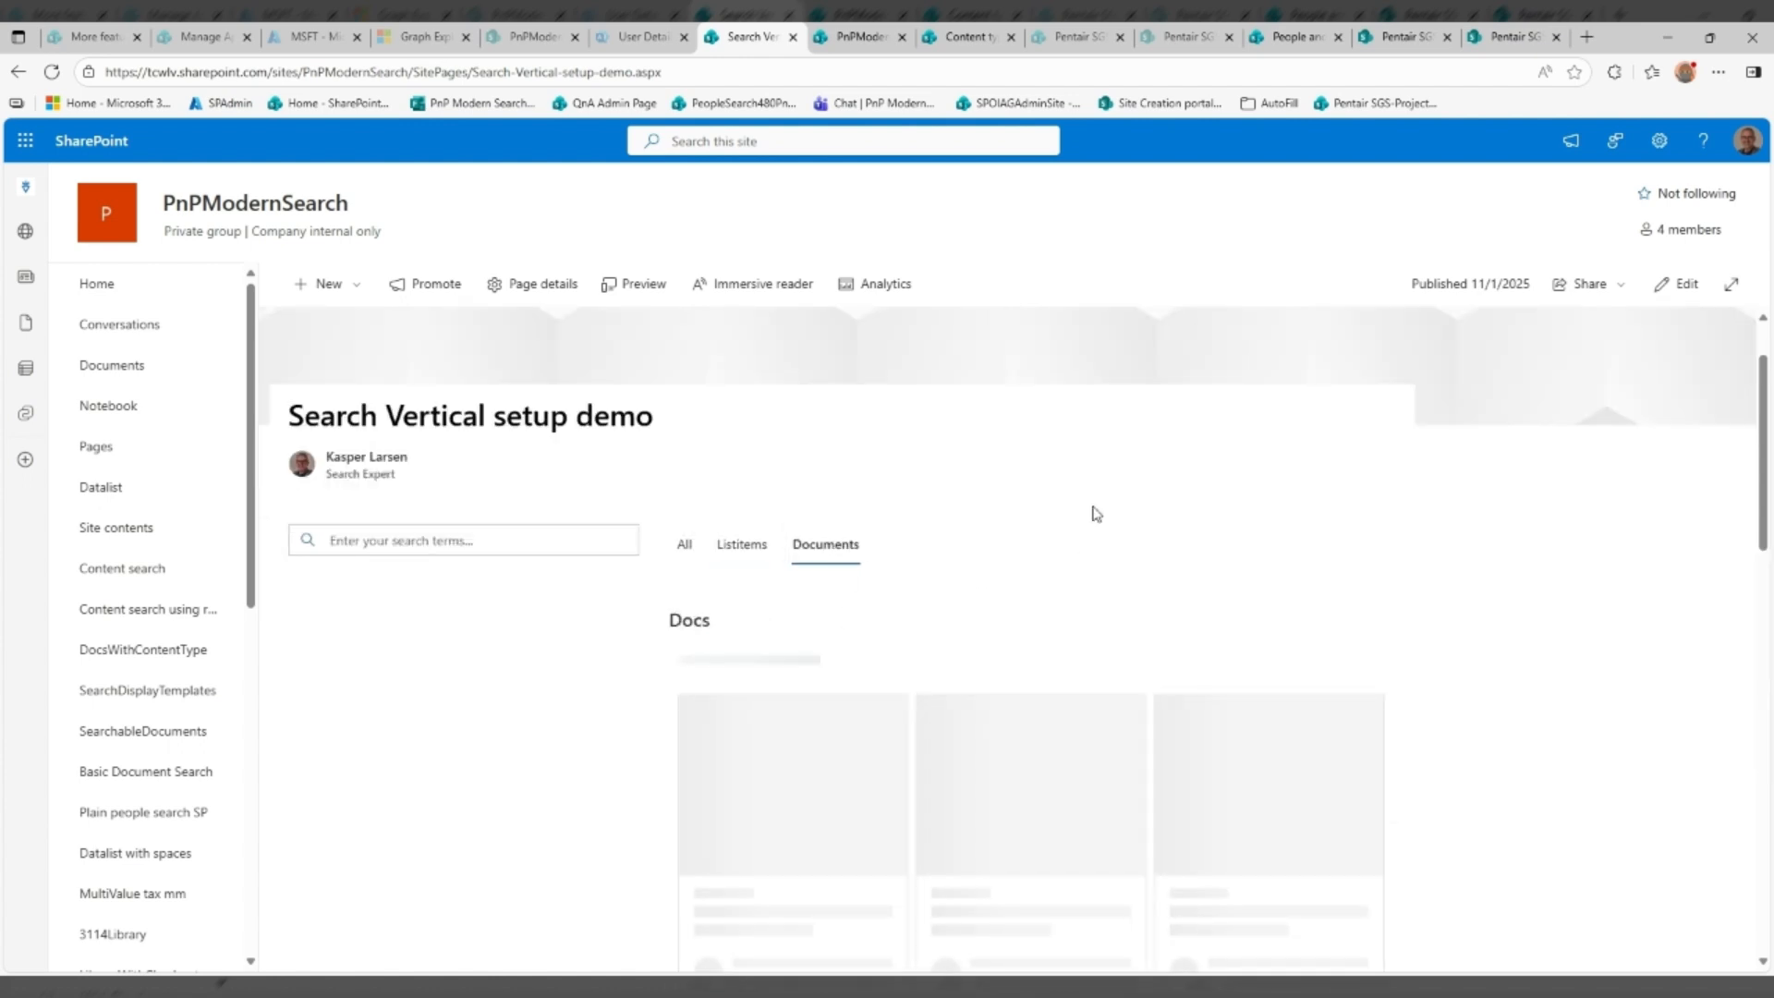
{"action": "scroll", "coordinate": [460, 750], "scroll_direction": "down", "scroll_amount": 1}
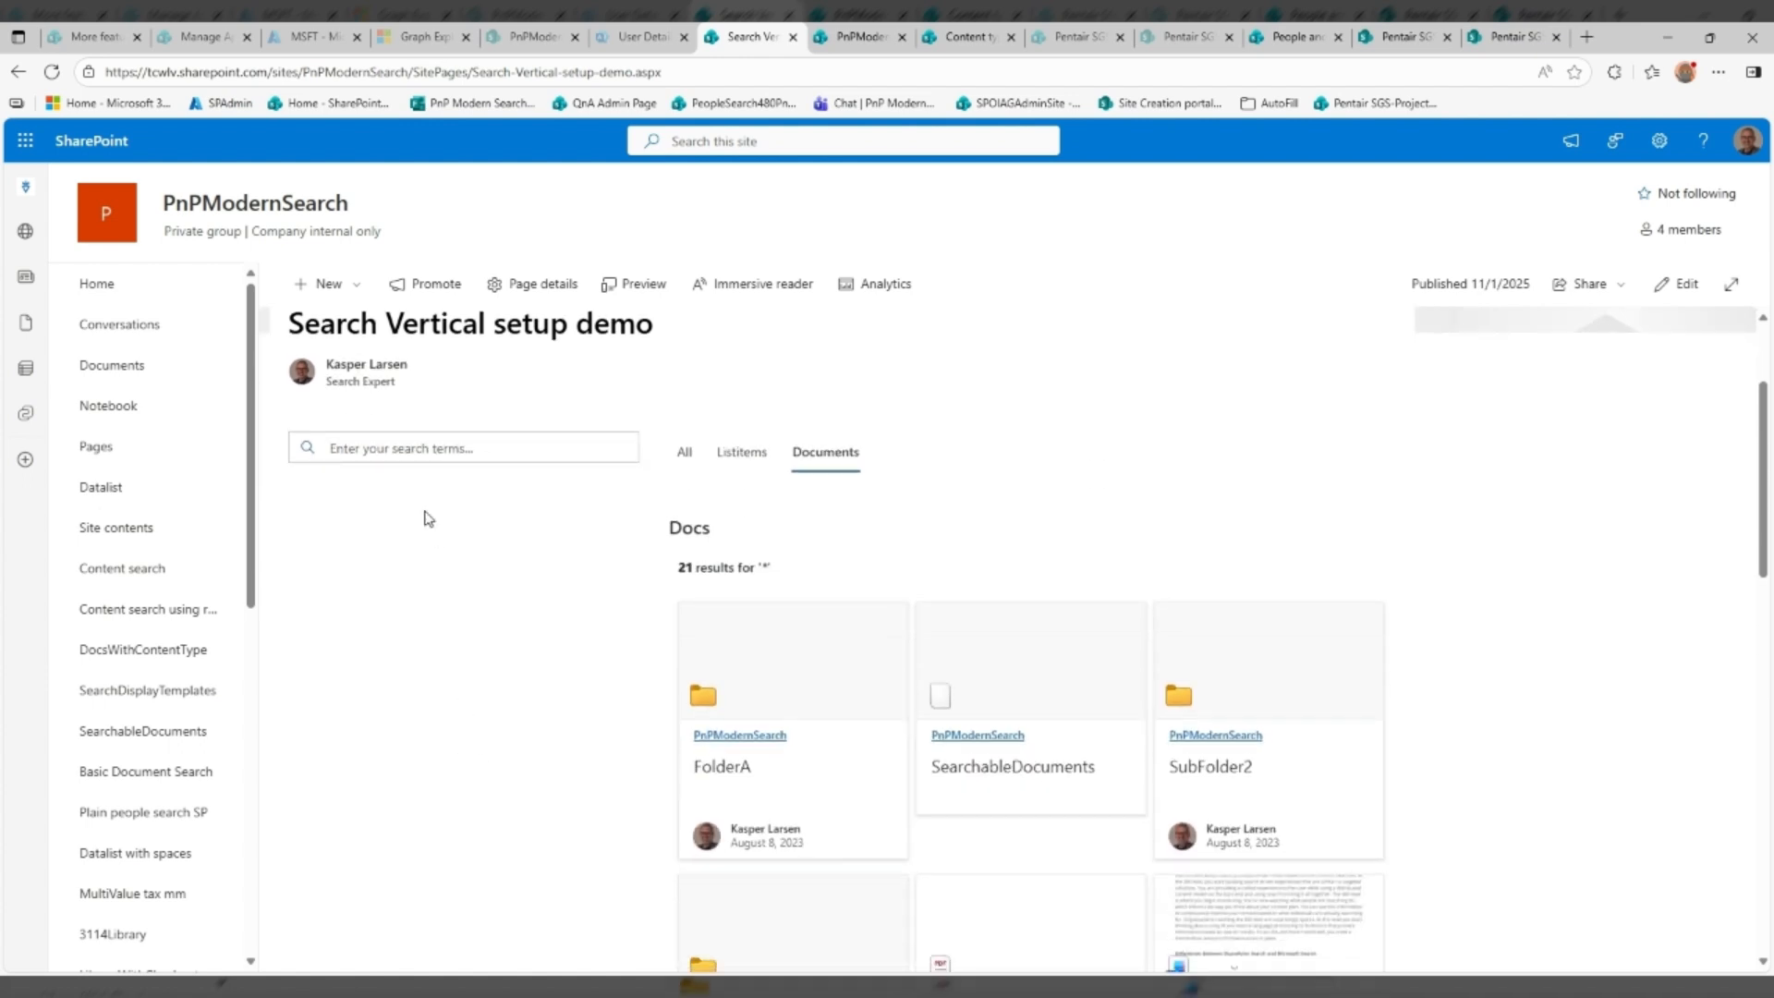
Place the cursor in the page's search box above the results to enter search terms
{"action": "left_click", "coordinate": [424, 449]}
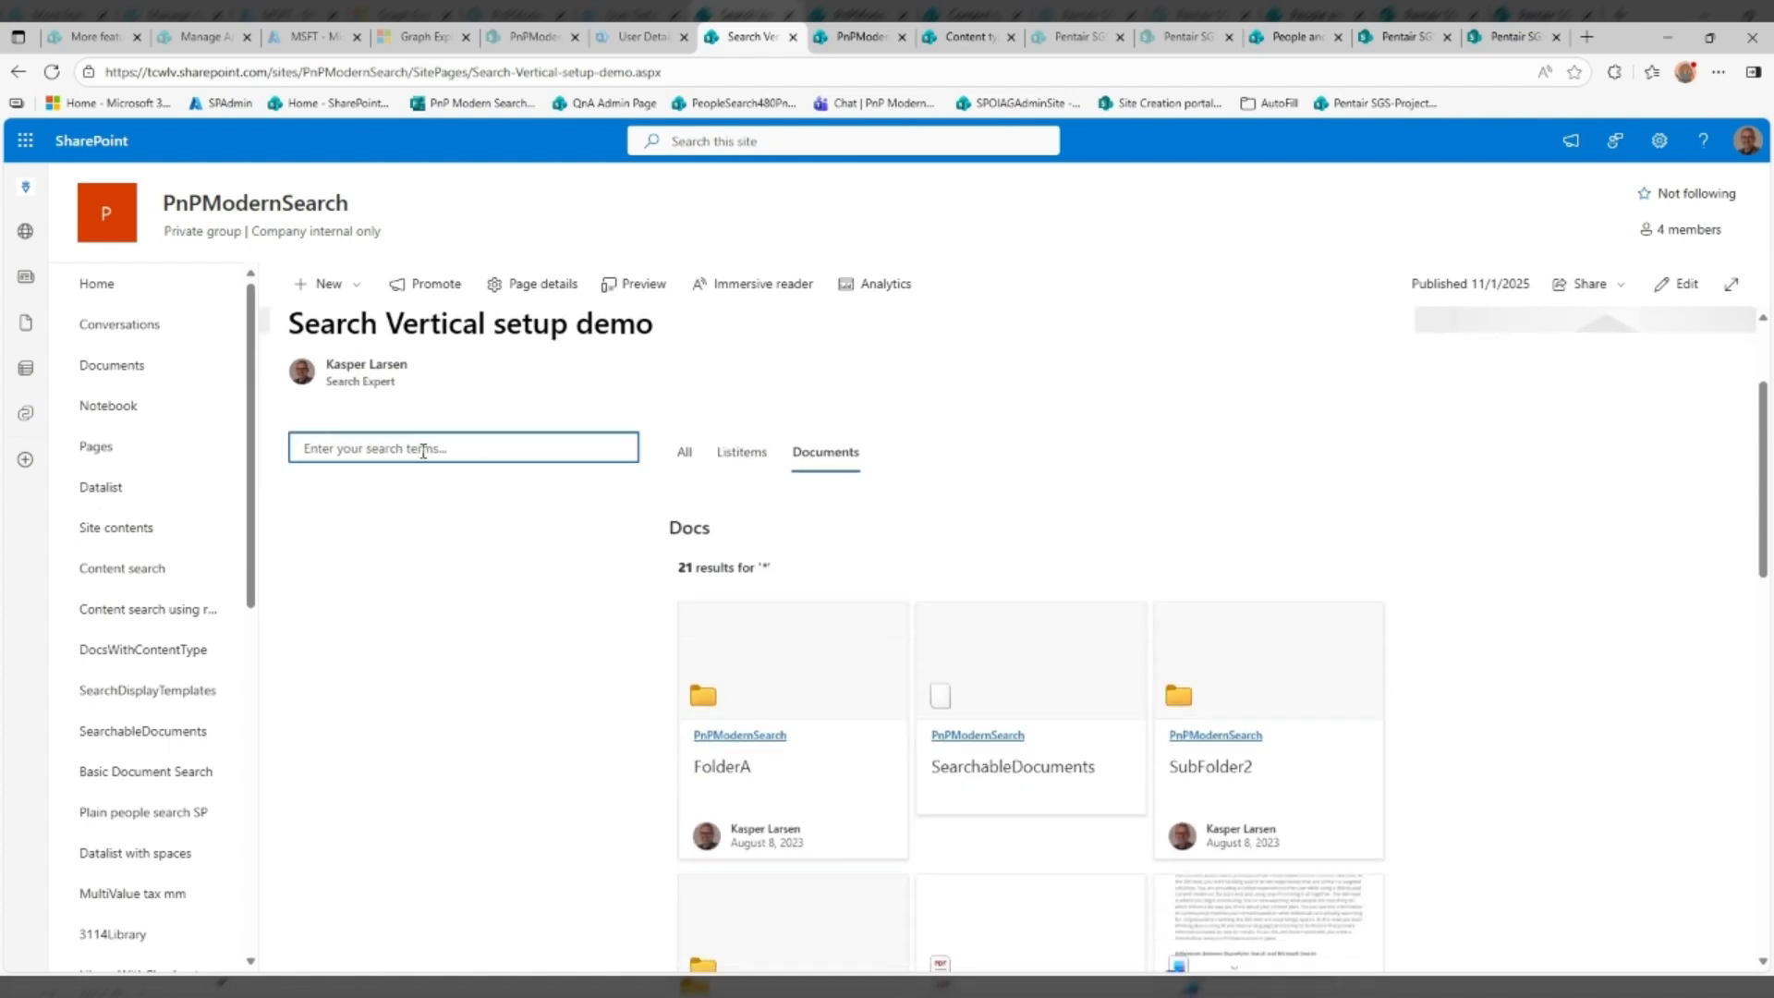